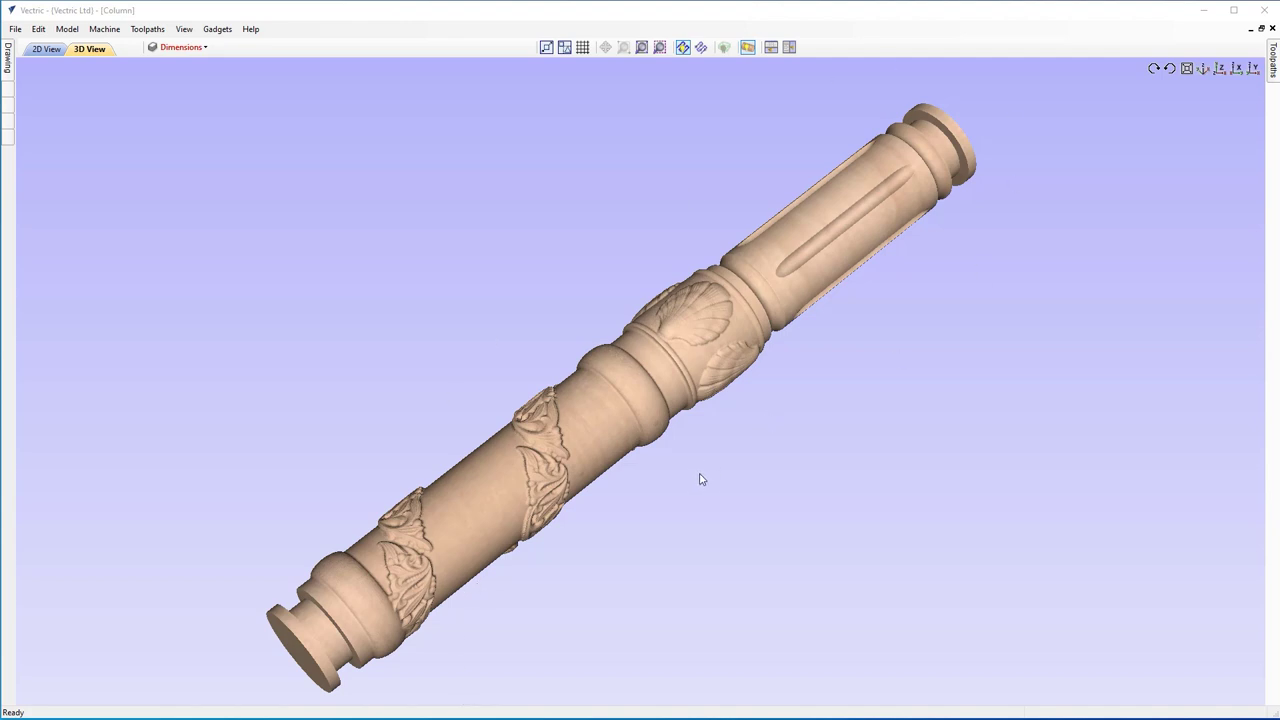
# - Close the open Column file and start a new file
pyautogui.click(15, 29)
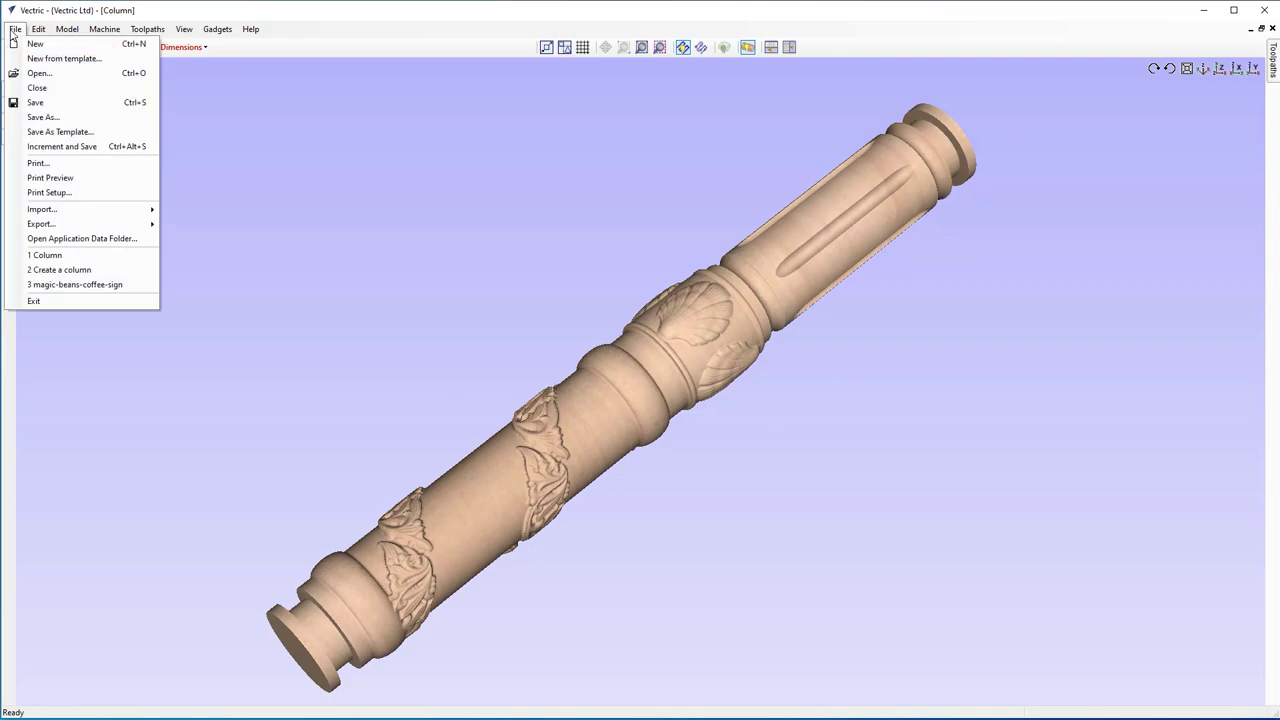
pyautogui.click(40, 88)
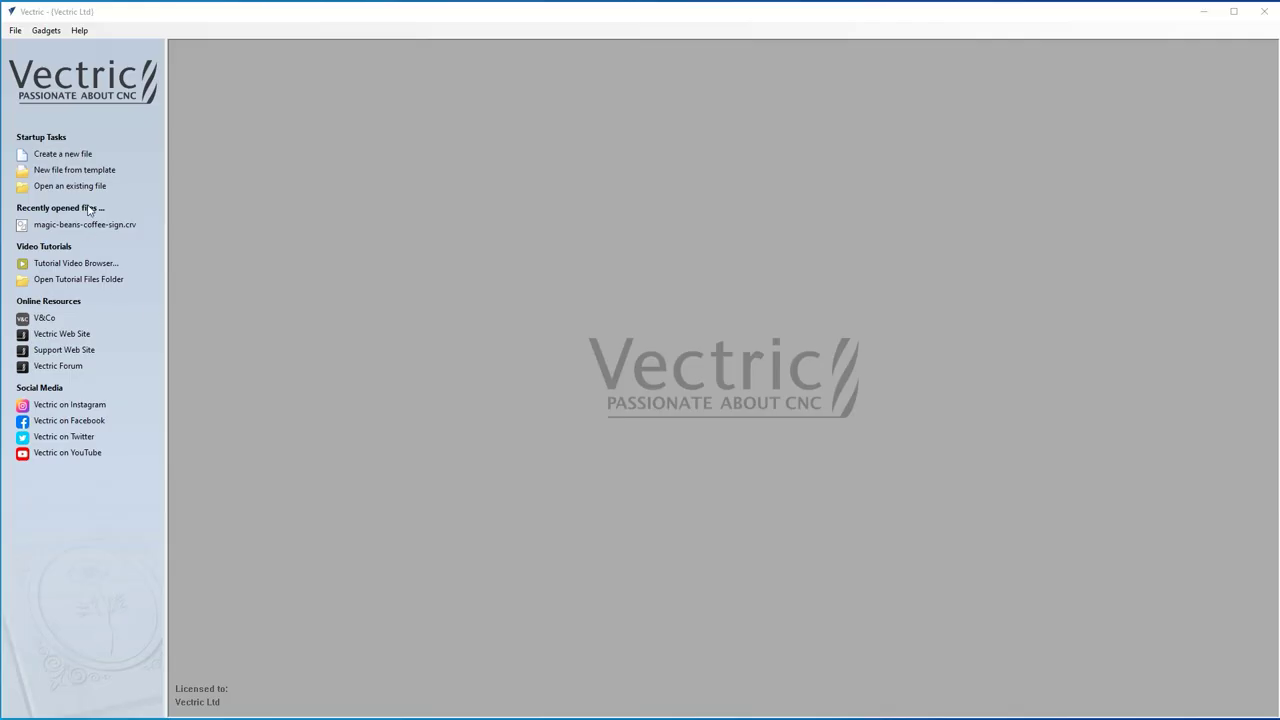
pyautogui.click(78, 154)
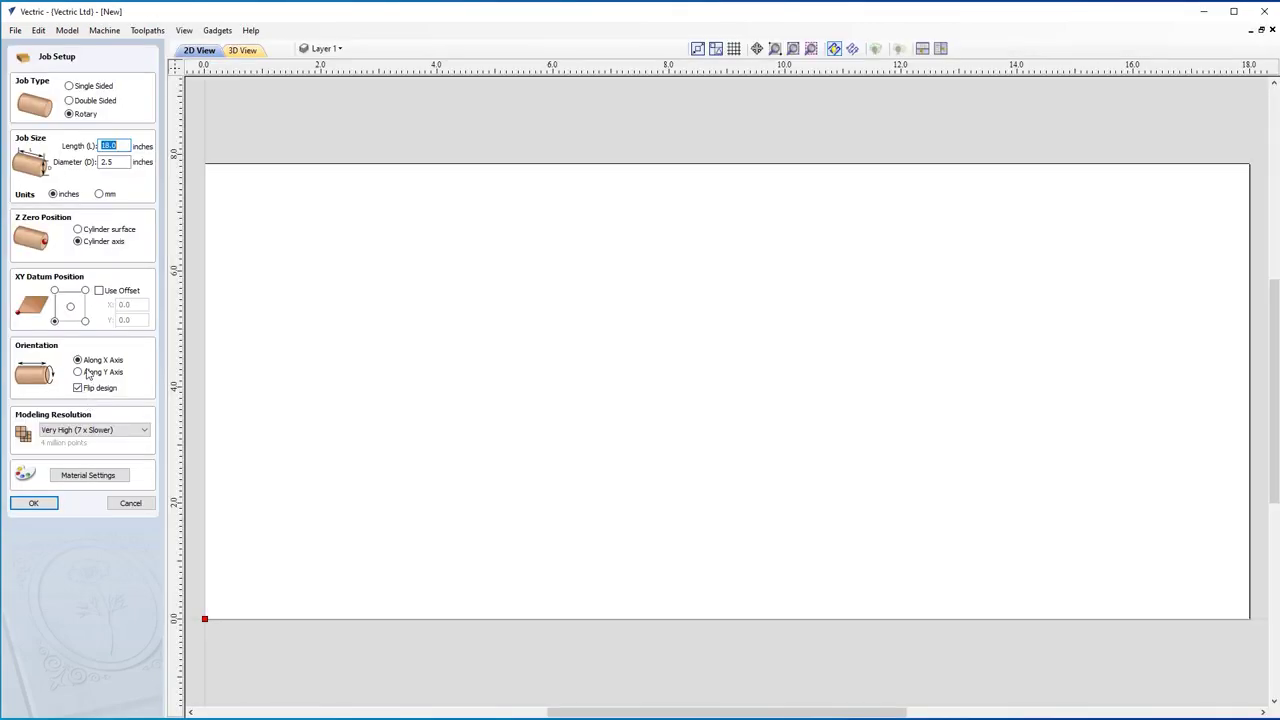
# - Accept the rotary job setup, 18 inches long and 2.5 inches in diameter along the X axis, with design flipping turned off
pyautogui.click(125, 165)
pyautogui.click(78, 388)
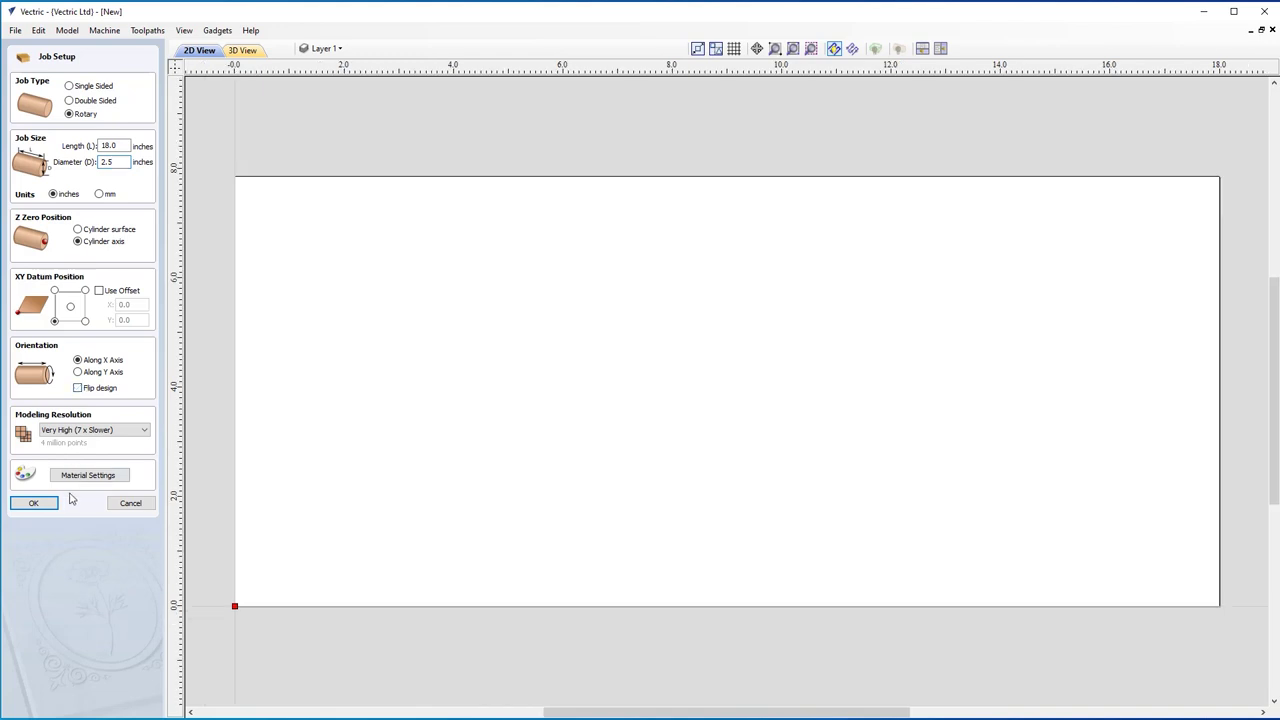
pyautogui.click(104, 432)
pyautogui.click(104, 432)
pyautogui.click(104, 476)
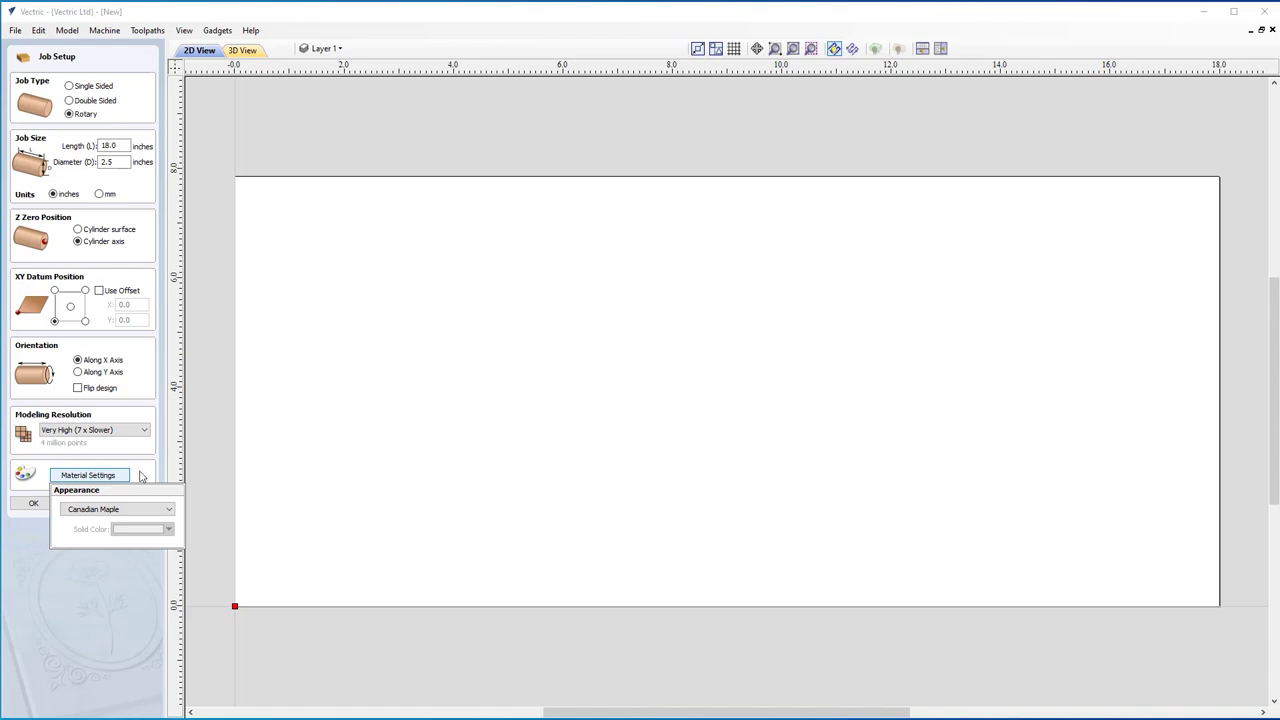
pyautogui.click(52, 504)
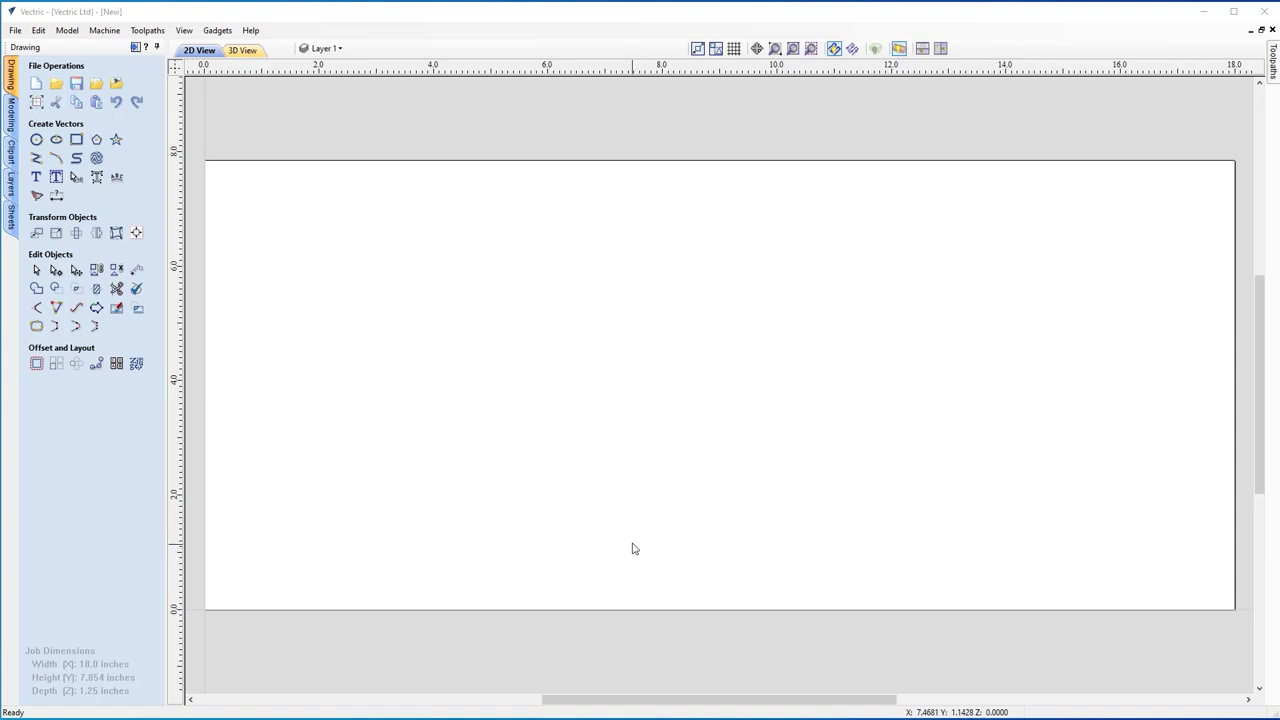
pyautogui.click(221, 31)
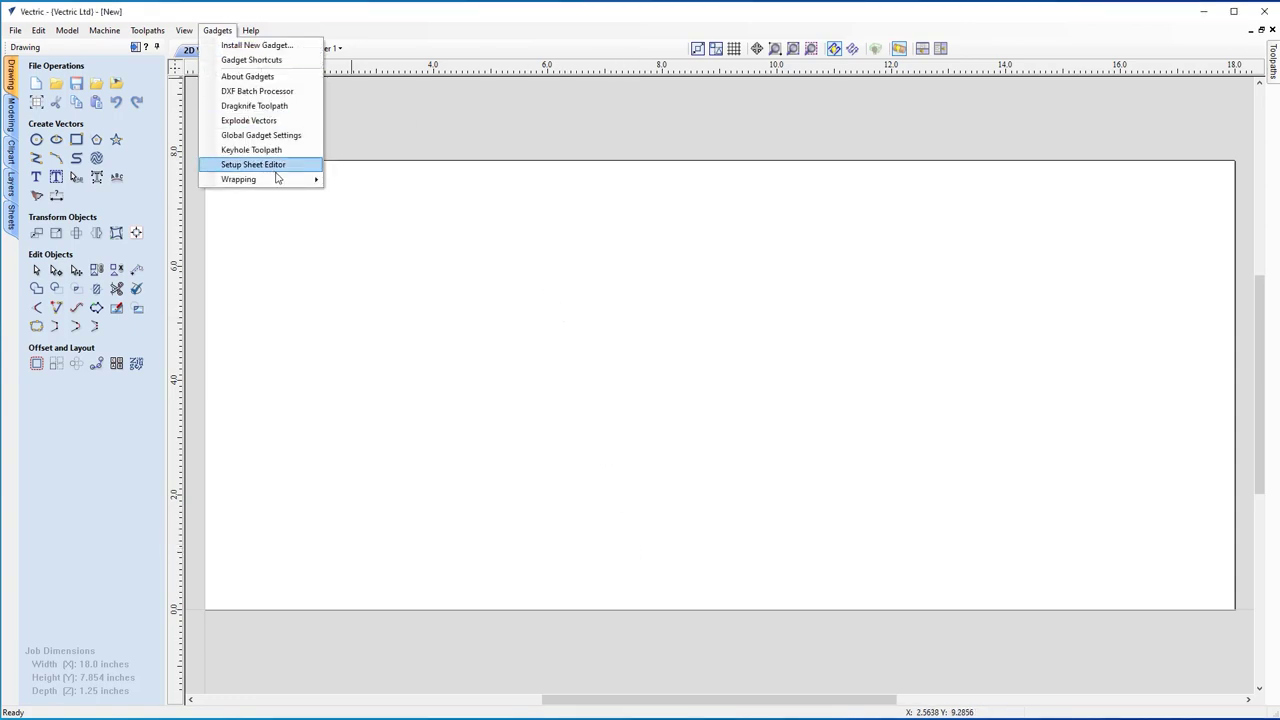
pyautogui.moveTo(278, 179)
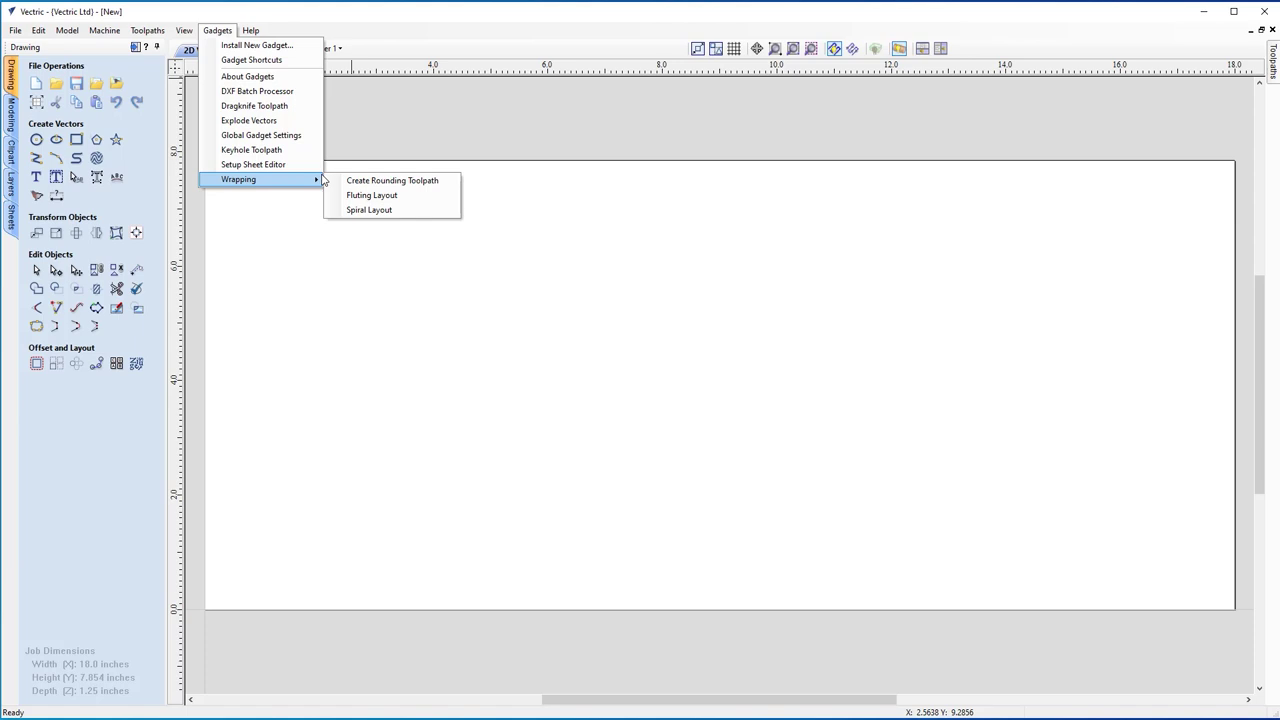
pyautogui.click(404, 500)
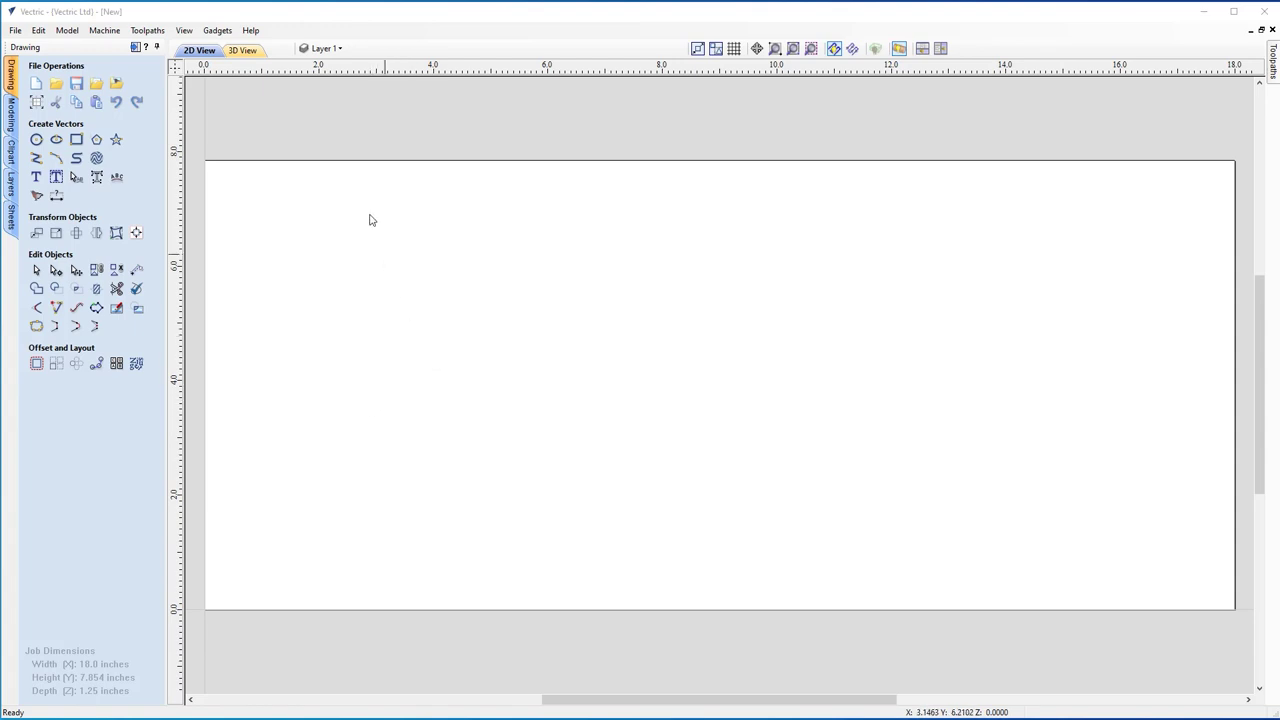
pyautogui.moveTo(383, 75); pyautogui.dragTo(396, 277)
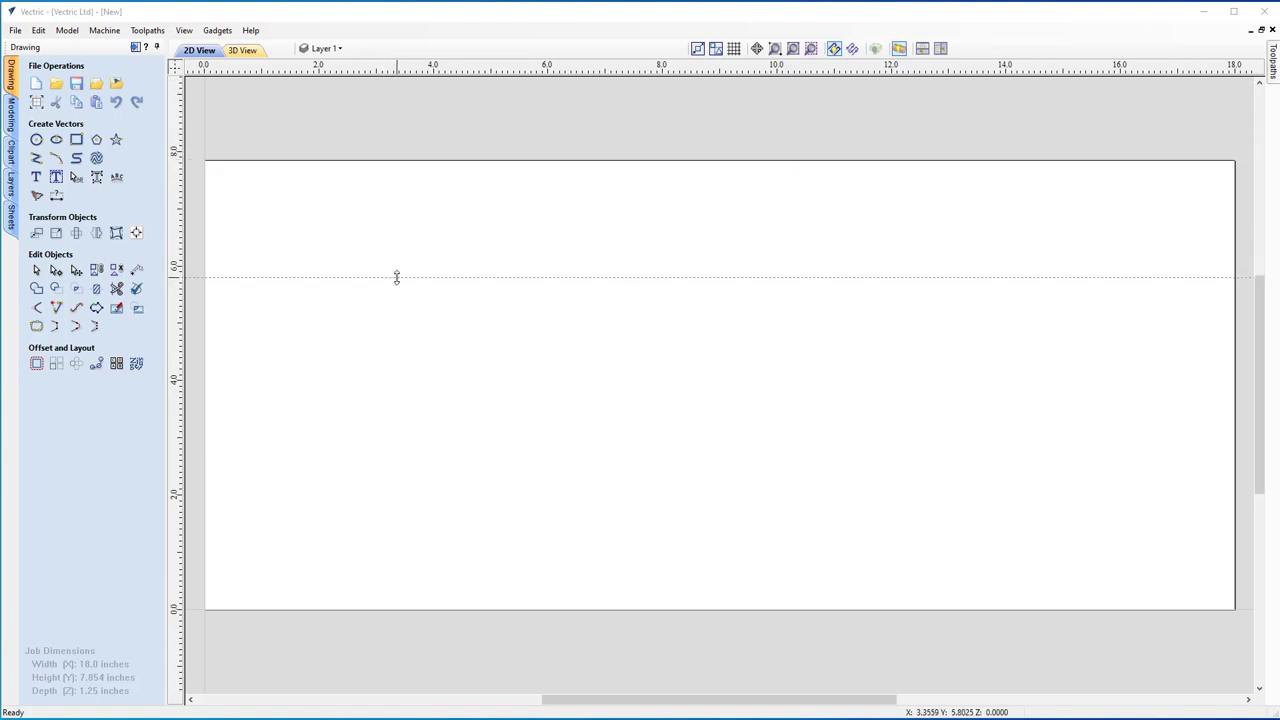
pyautogui.doubleClick(401, 281)
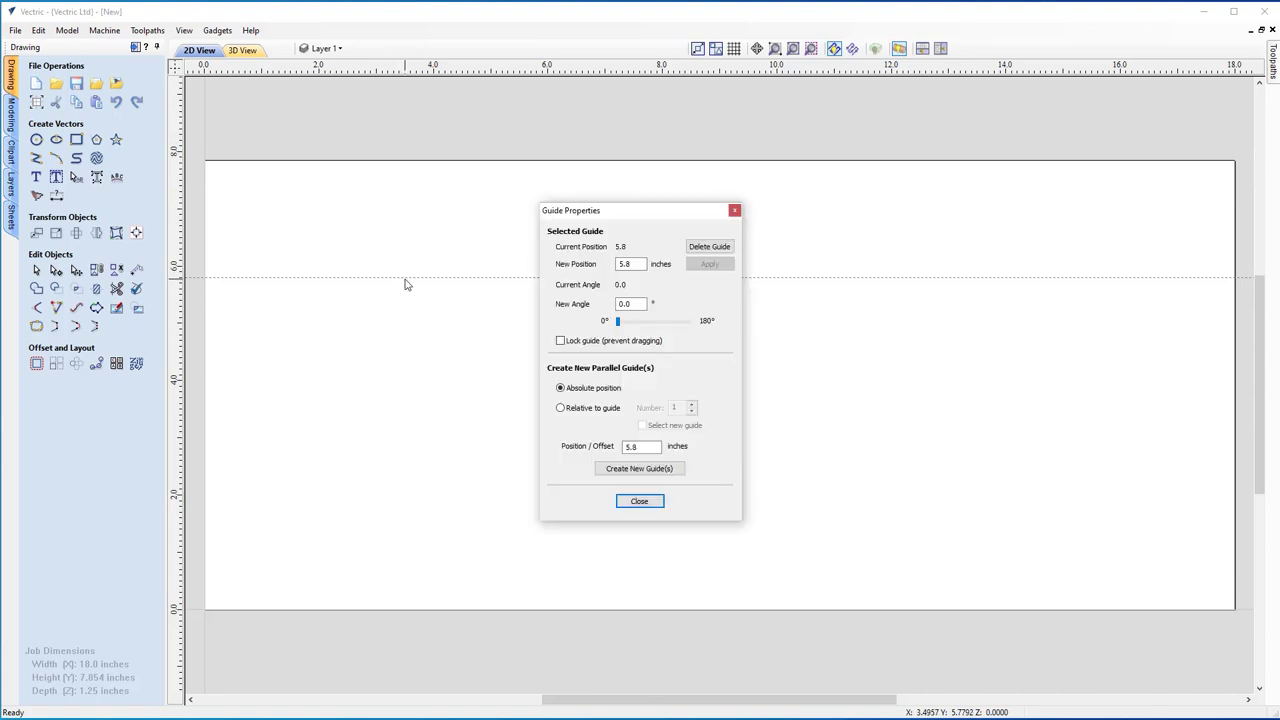
pyautogui.click(706, 247)
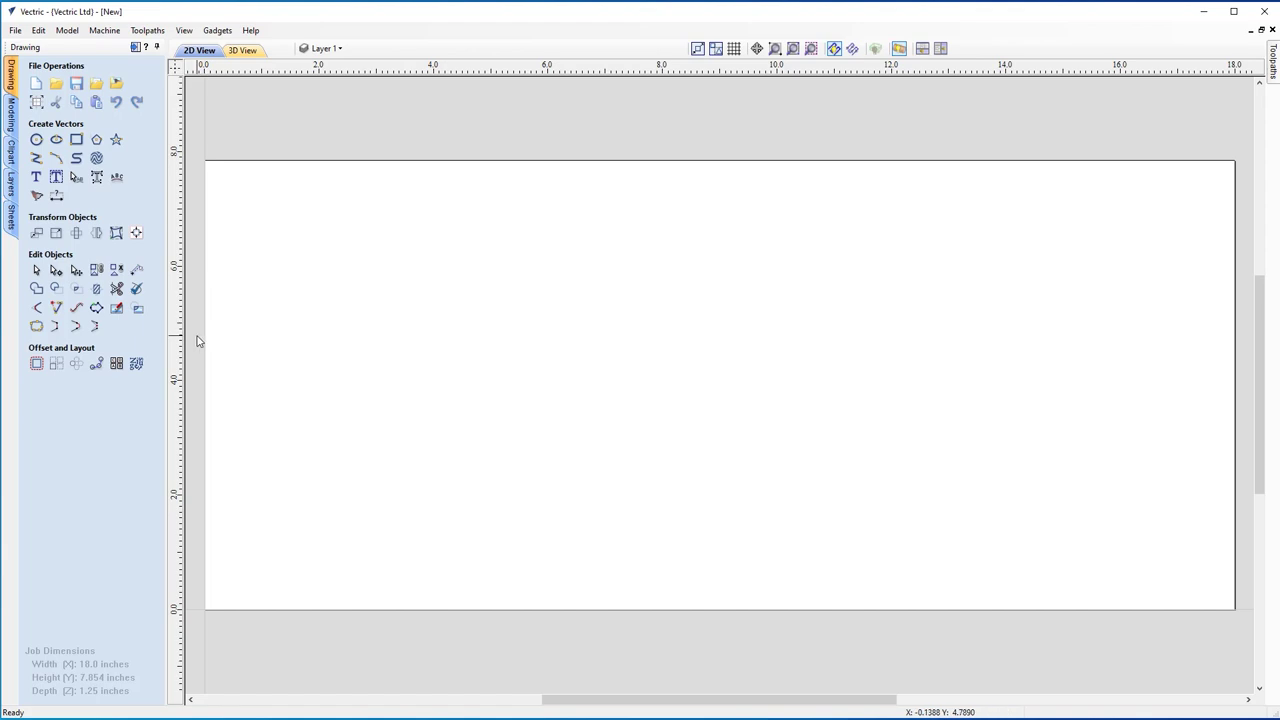
pyautogui.moveTo(187, 338); pyautogui.dragTo(344, 329)
pyautogui.doubleClick(344, 338)
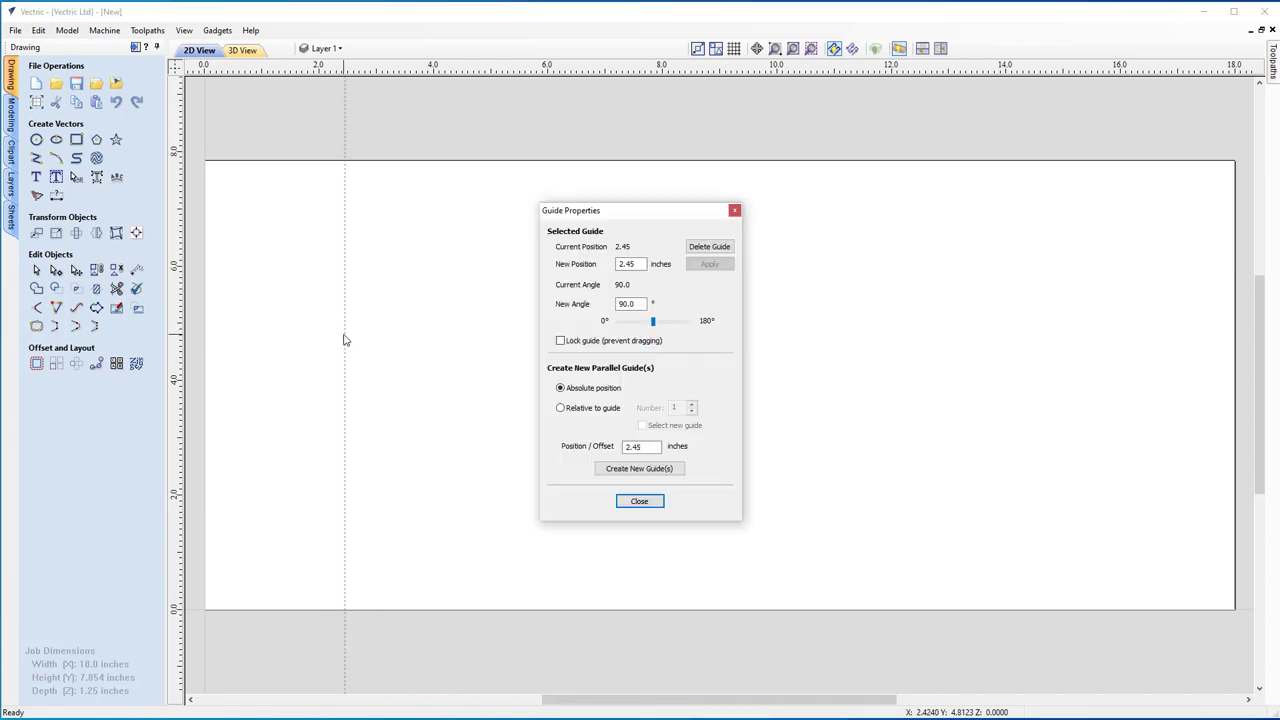
pyautogui.click(706, 249)
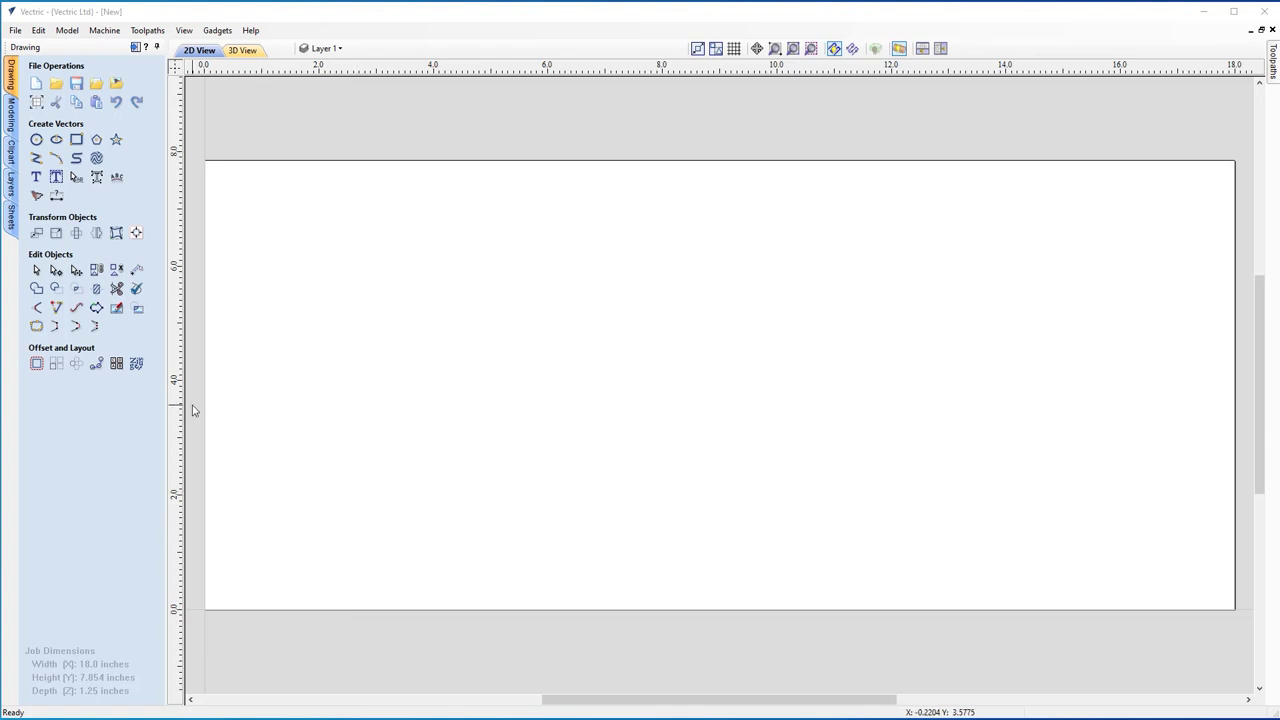
# - Place a vertical guide at 0.5 inches and create a parallel guide offset 0.5 inches relative to it, with new guides selected
pyautogui.moveTo(184, 406); pyautogui.dragTo(234, 400)
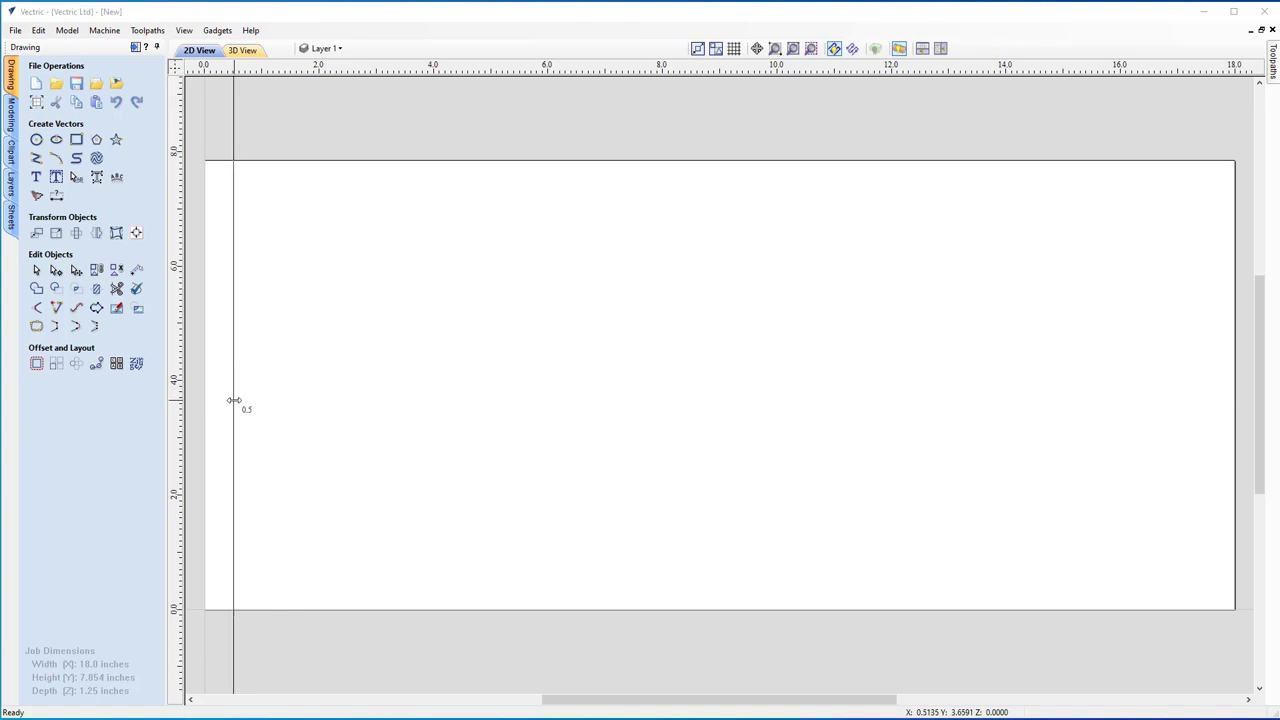
pyautogui.moveTo(234, 400); pyautogui.dragTo(234, 400)
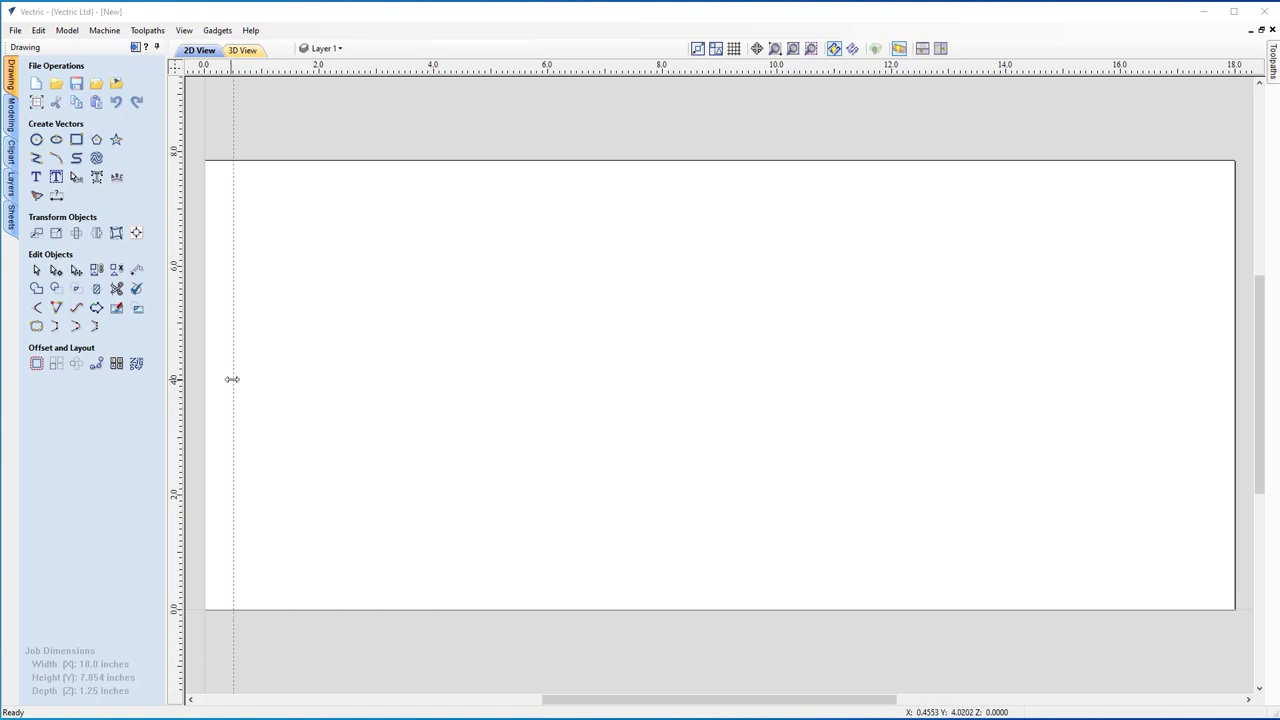
pyautogui.doubleClick(232, 379)
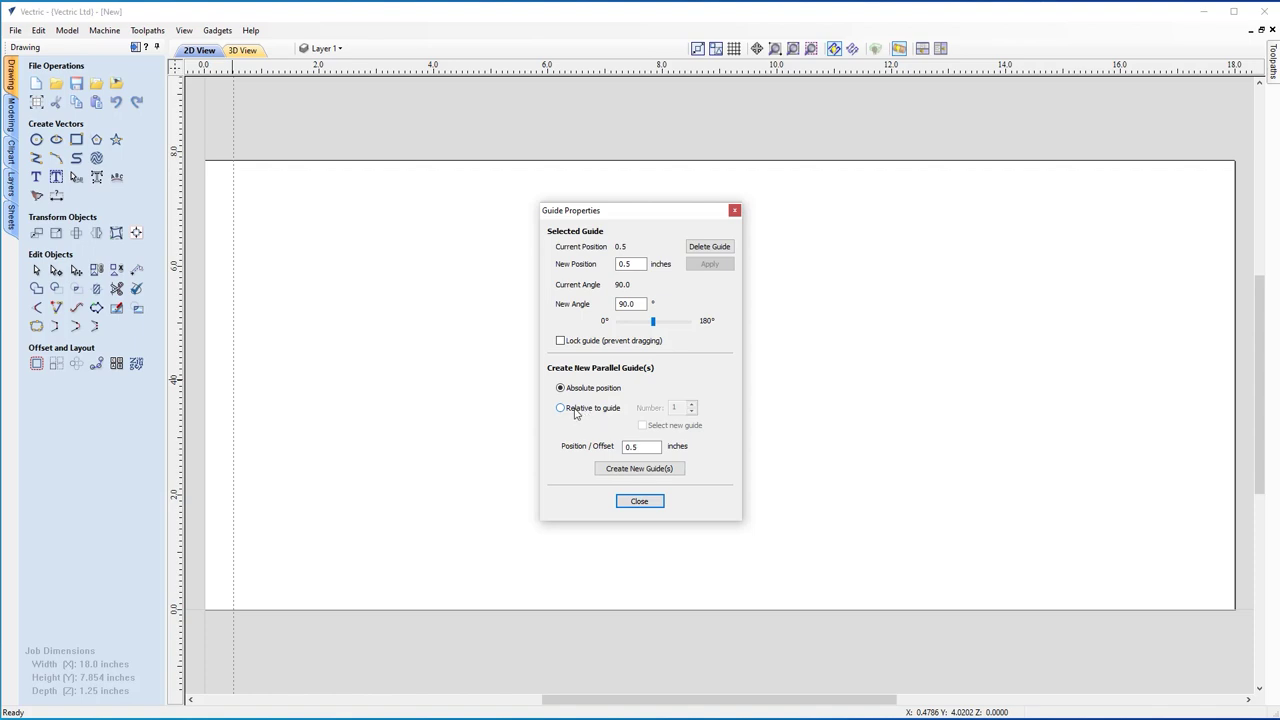
pyautogui.click(560, 408)
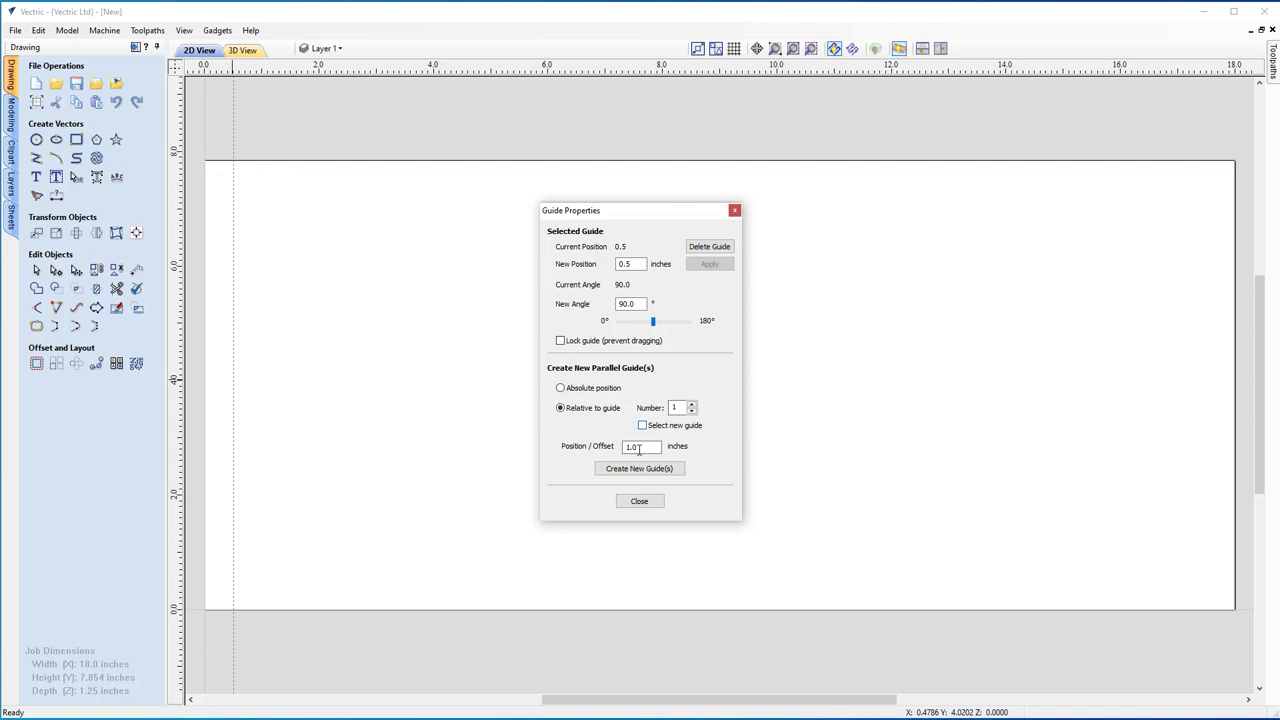
pyautogui.click(638, 447)
pyautogui.click(643, 426)
pyautogui.moveTo(654, 449); pyautogui.dragTo(585, 456)
pyautogui.click(673, 470)
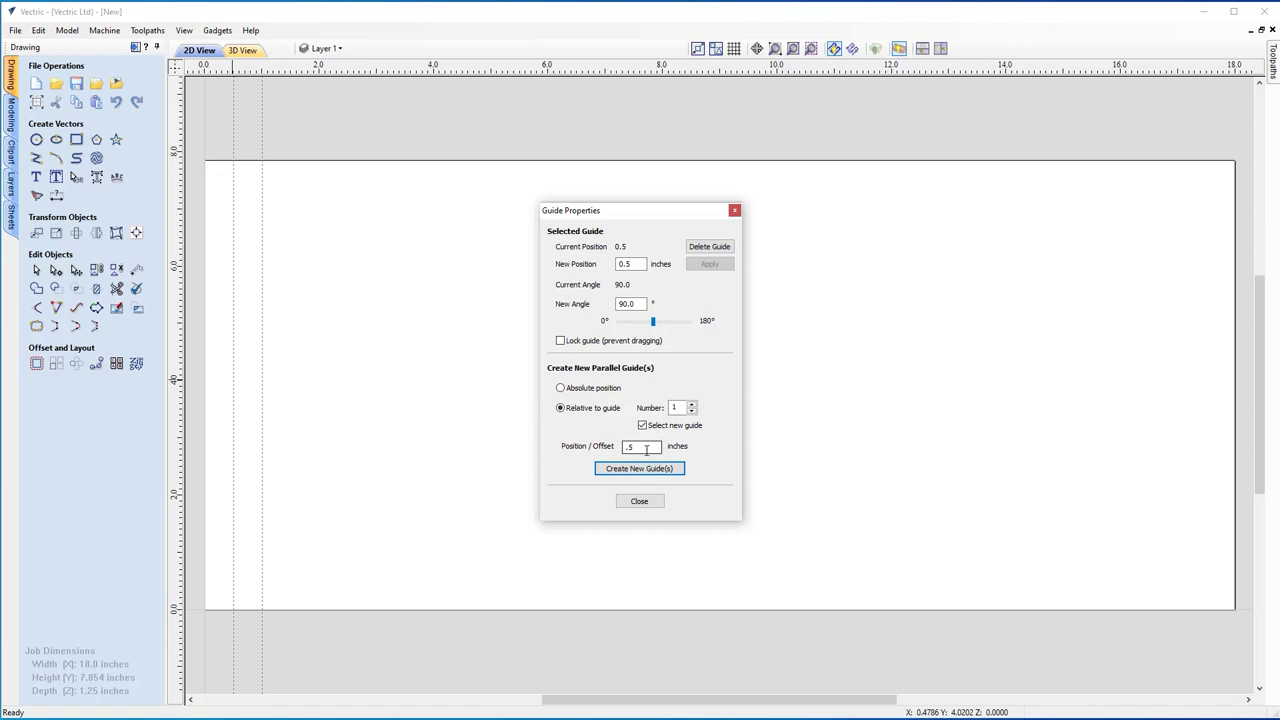
# - Add a parallel vertical guide at 6 inches and another one offset 0.5 inches from it
pyautogui.click(642, 450)
pyautogui.click(668, 470)
pyautogui.moveTo(646, 216); pyautogui.dragTo(723, 225)
pyautogui.click(732, 455)
pyautogui.doubleClick(732, 455)
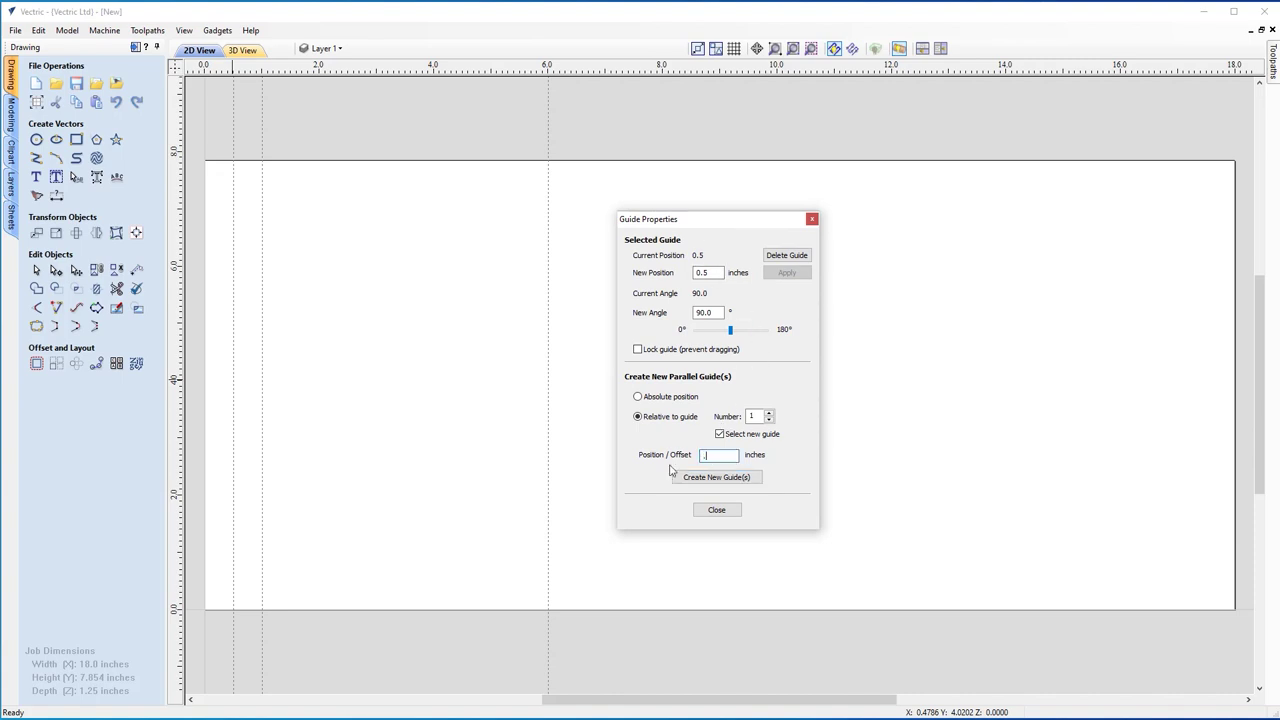
pyautogui.click(737, 477)
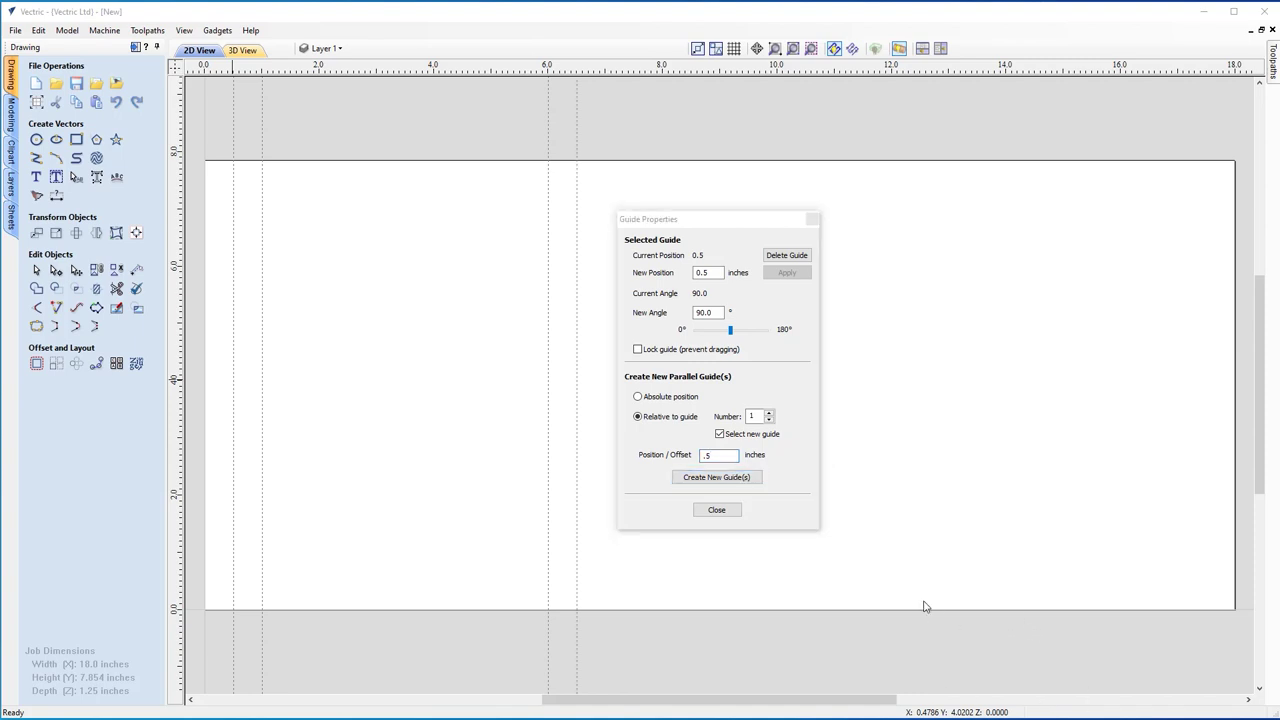
# - Add two more parallel guides at successive relative offsets of 2 inches and 1 inch
pyautogui.doubleClick(712, 455)
pyautogui.write('2')
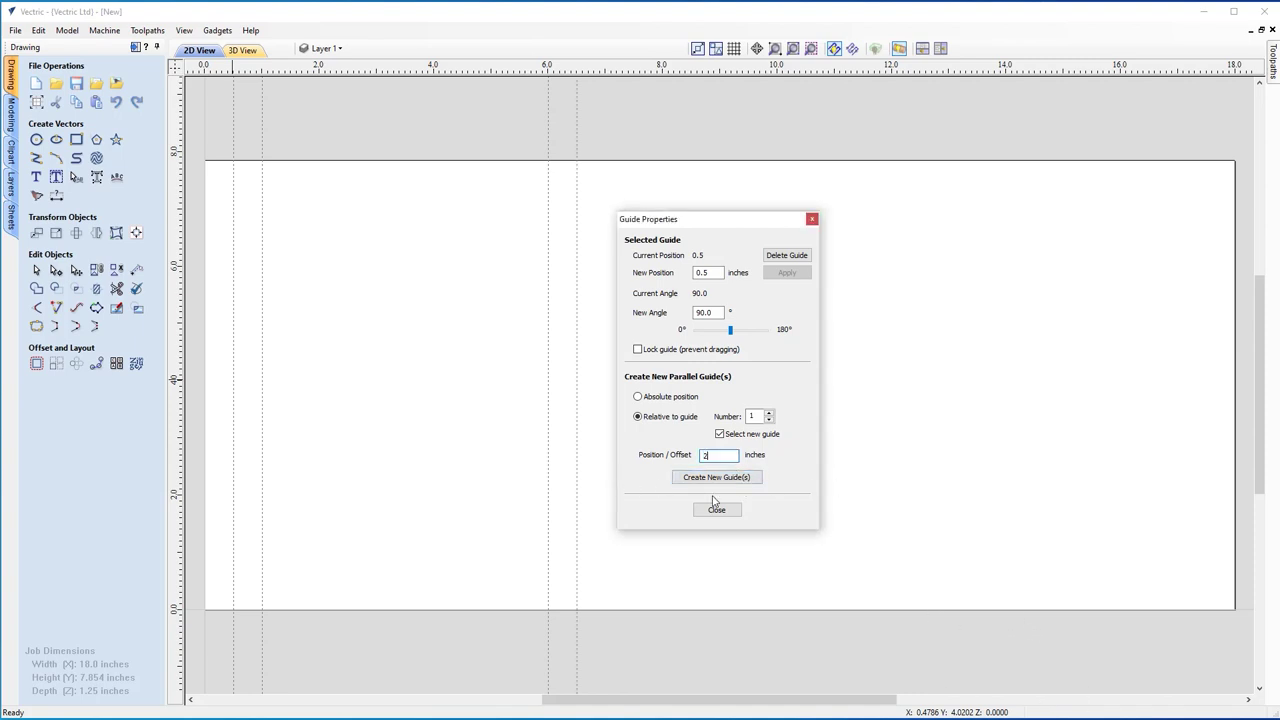
pyautogui.click(743, 479)
pyautogui.doubleClick(722, 456)
pyautogui.write('1')
pyautogui.click(718, 479)
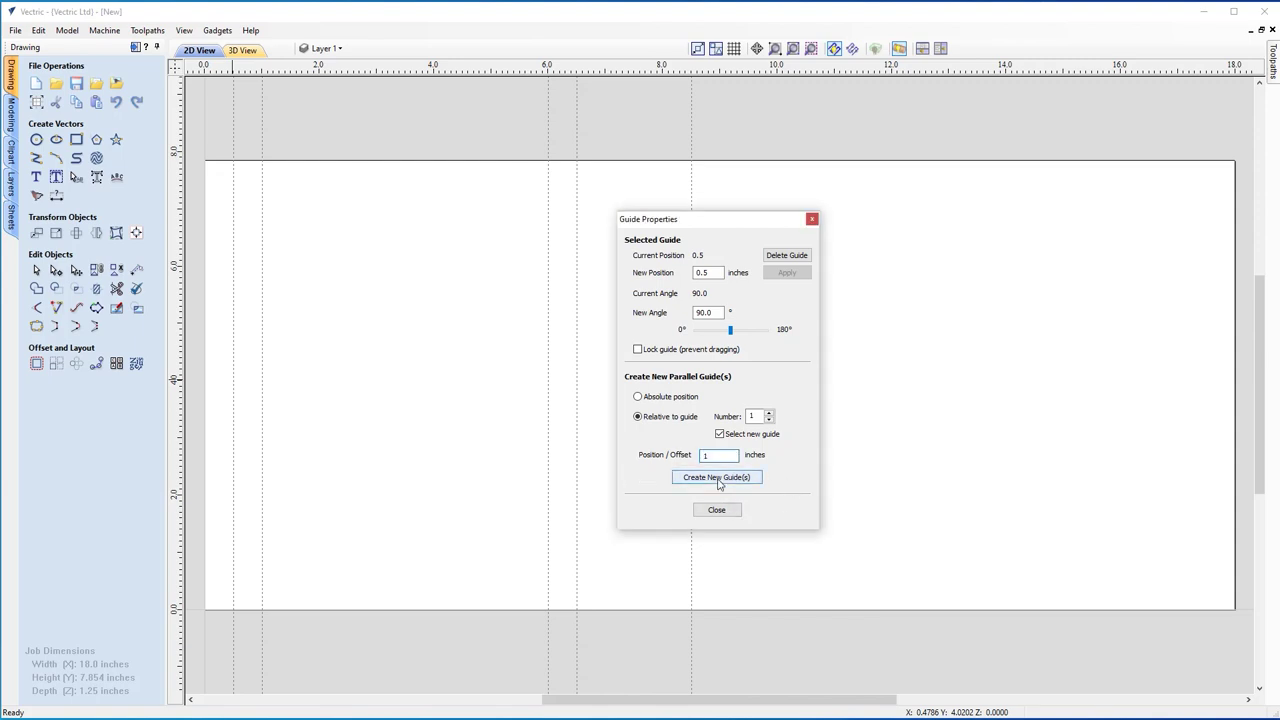
# - Add the last two parallel guides at successive relative offsets of 7 inches and 1 inch, and close the guide properties
pyautogui.doubleClick(722, 456)
pyautogui.write('7')
pyautogui.click(730, 478)
pyautogui.doubleClick(731, 456)
pyautogui.write('1')
pyautogui.click(730, 480)
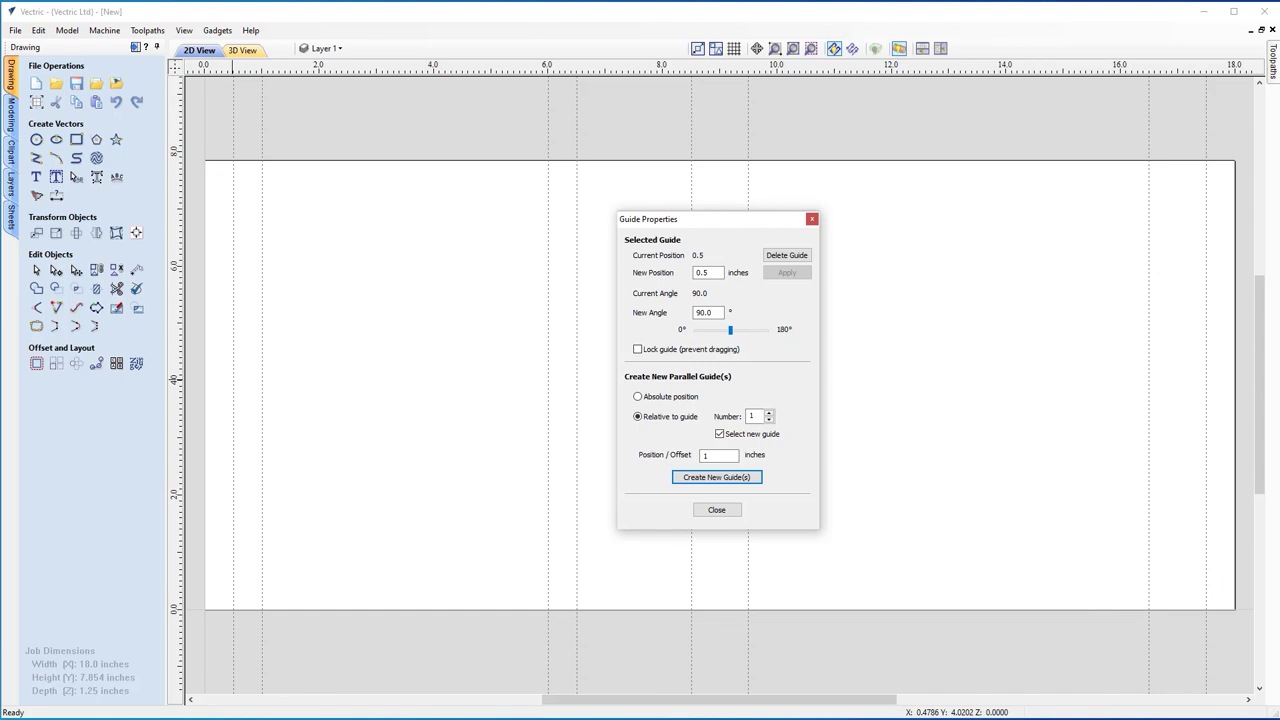
pyautogui.click(716, 510)
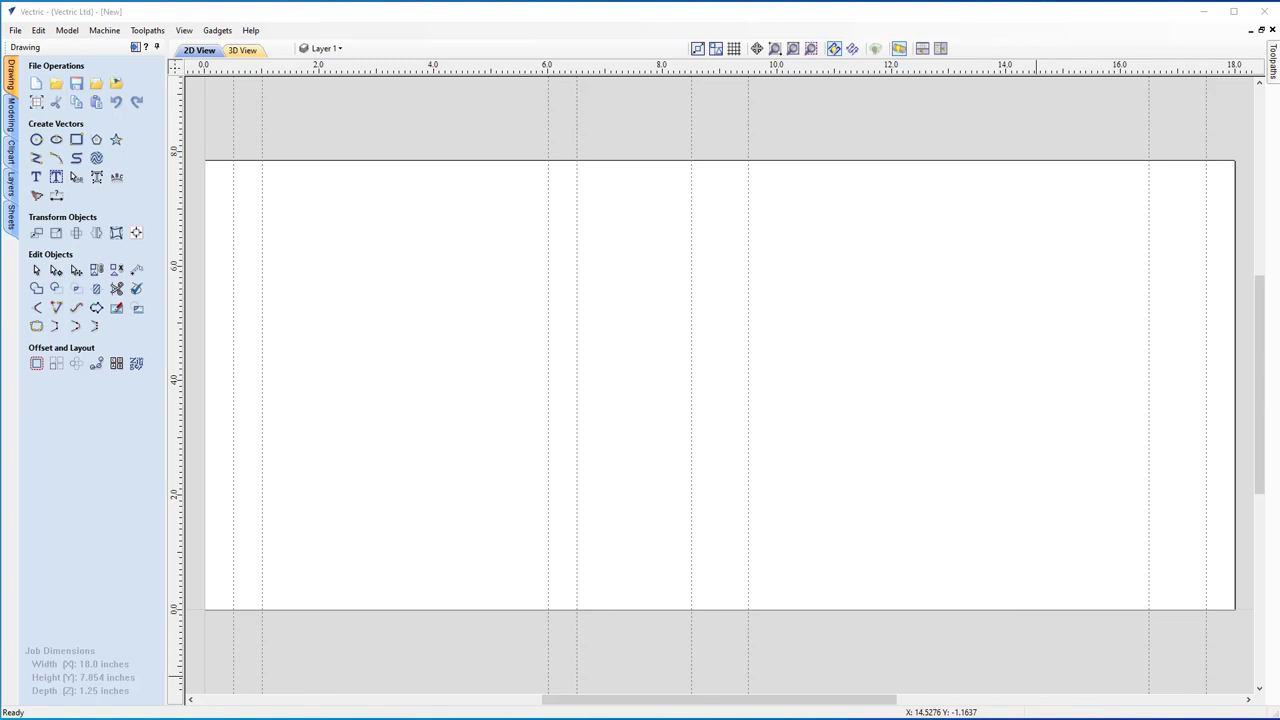
# - Delete the Bounding Box layer together with its data
pyautogui.click(324, 49)
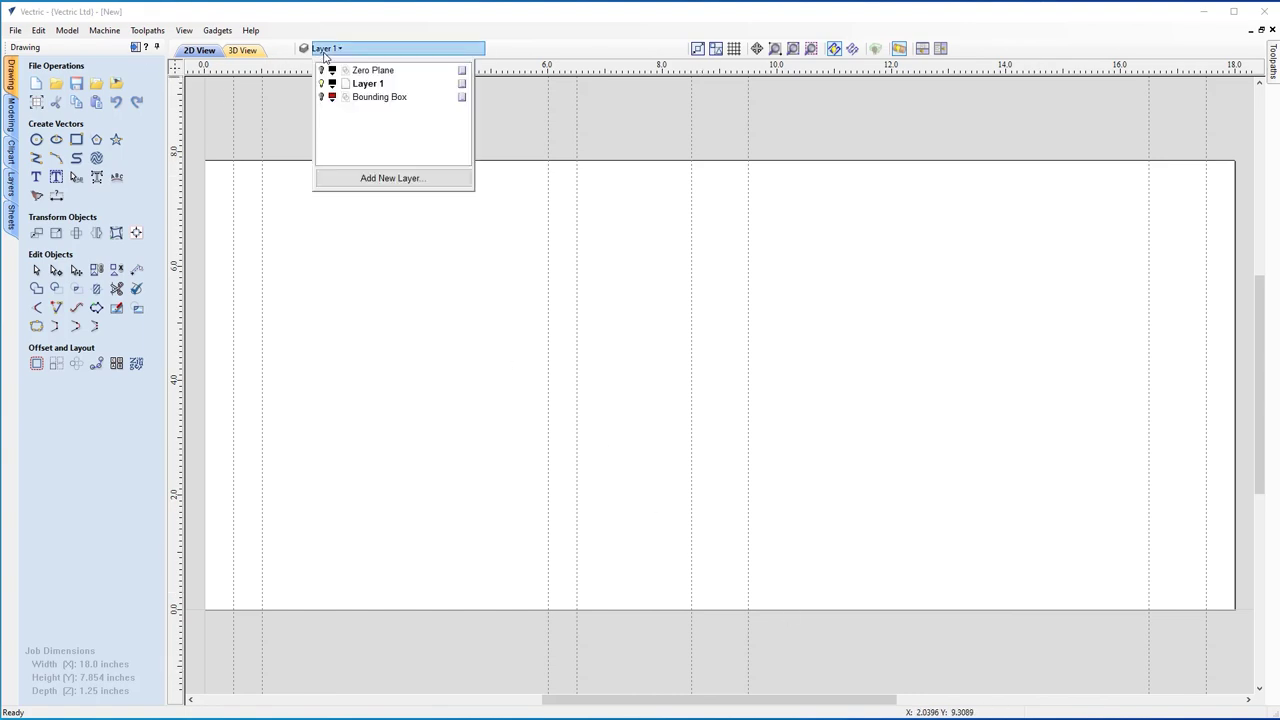
pyautogui.rightClick(387, 99)
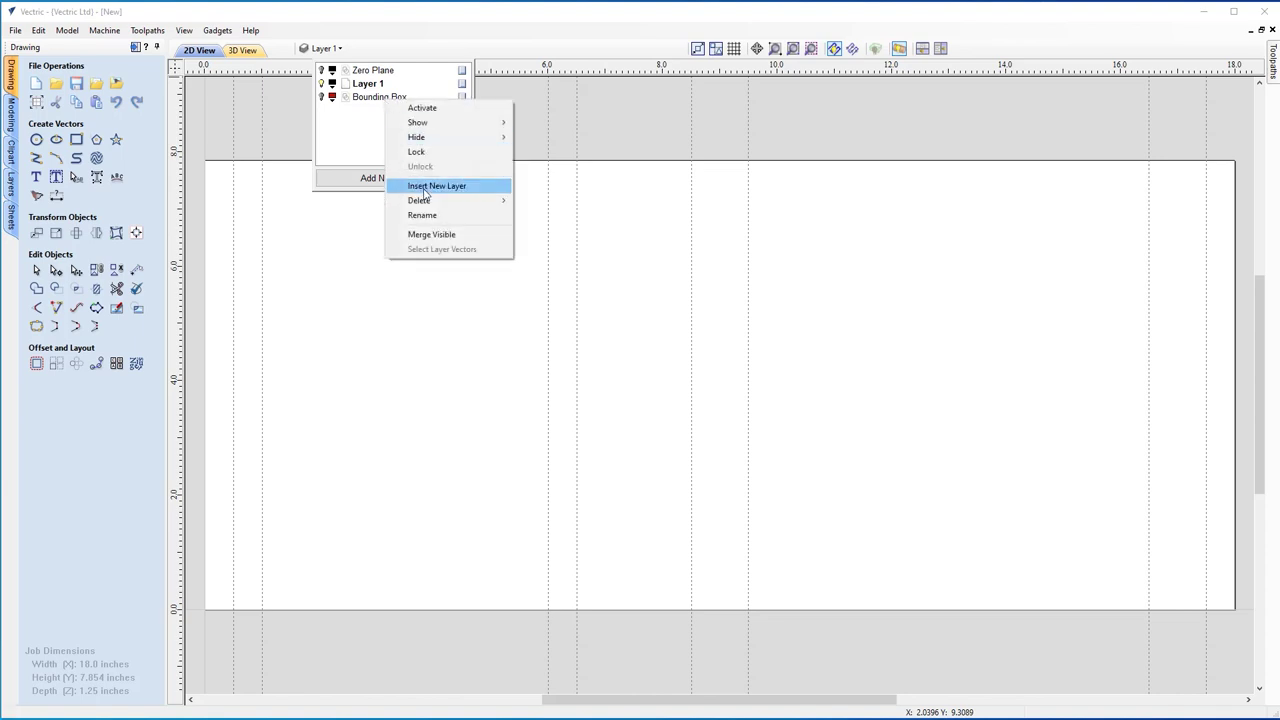
pyautogui.moveTo(420, 202)
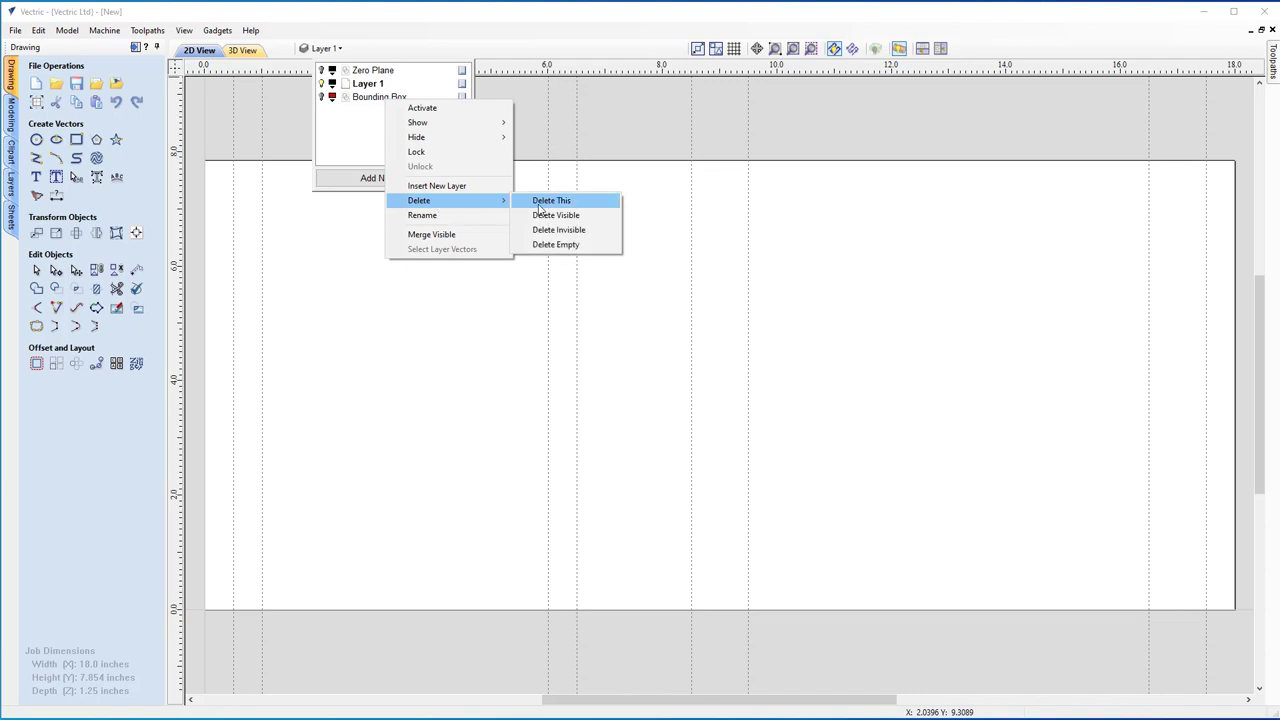
pyautogui.click(541, 205)
pyautogui.click(569, 404)
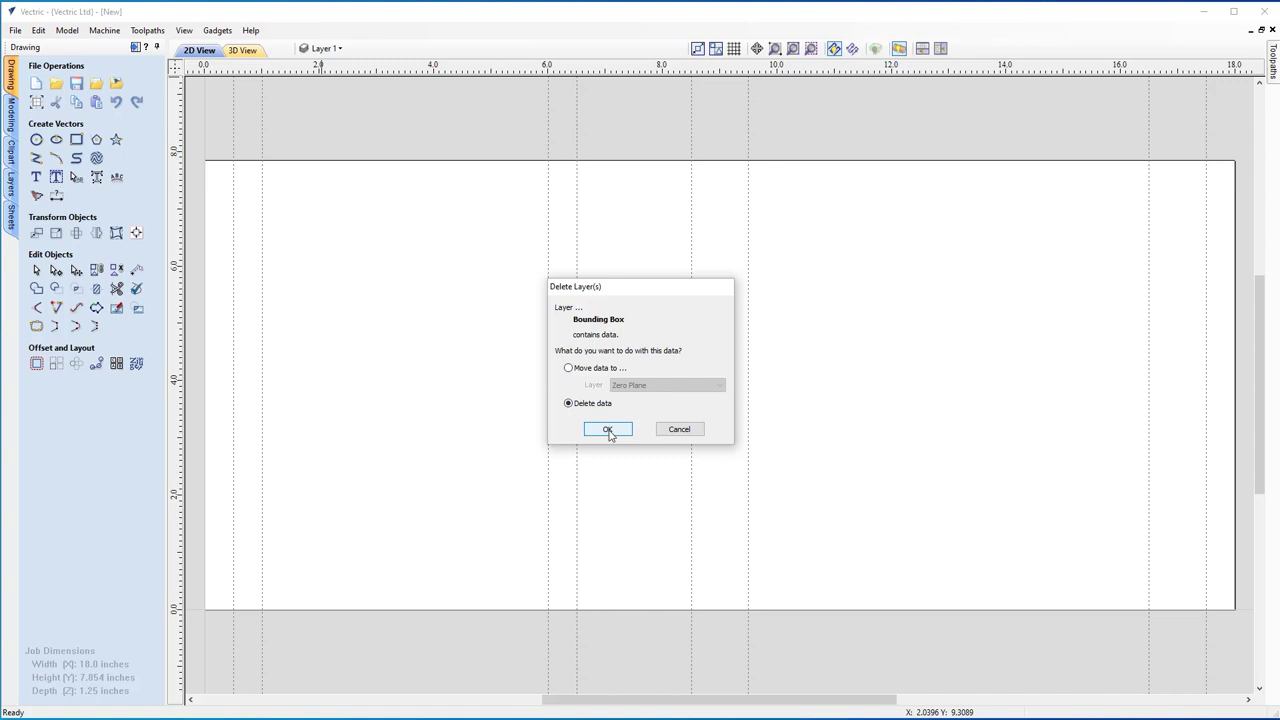
pyautogui.click(608, 430)
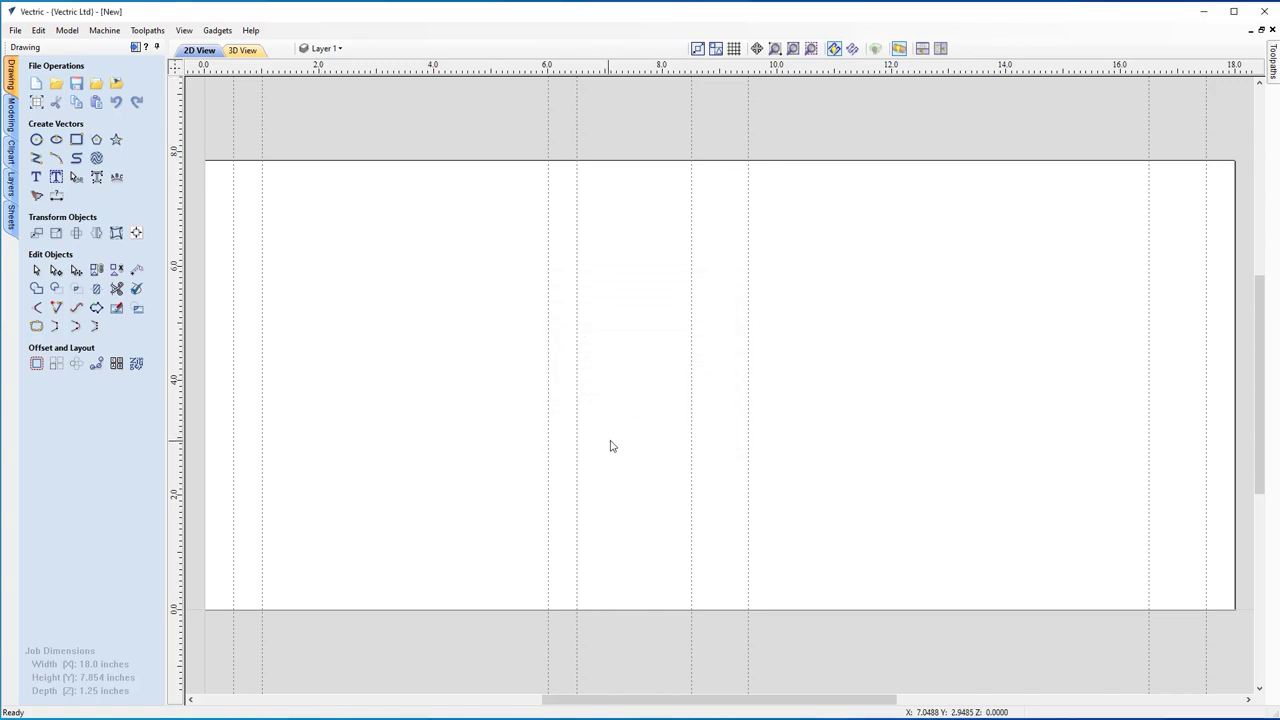
# - Try to rename Layer 1 to Tabs
pyautogui.click(340, 48)
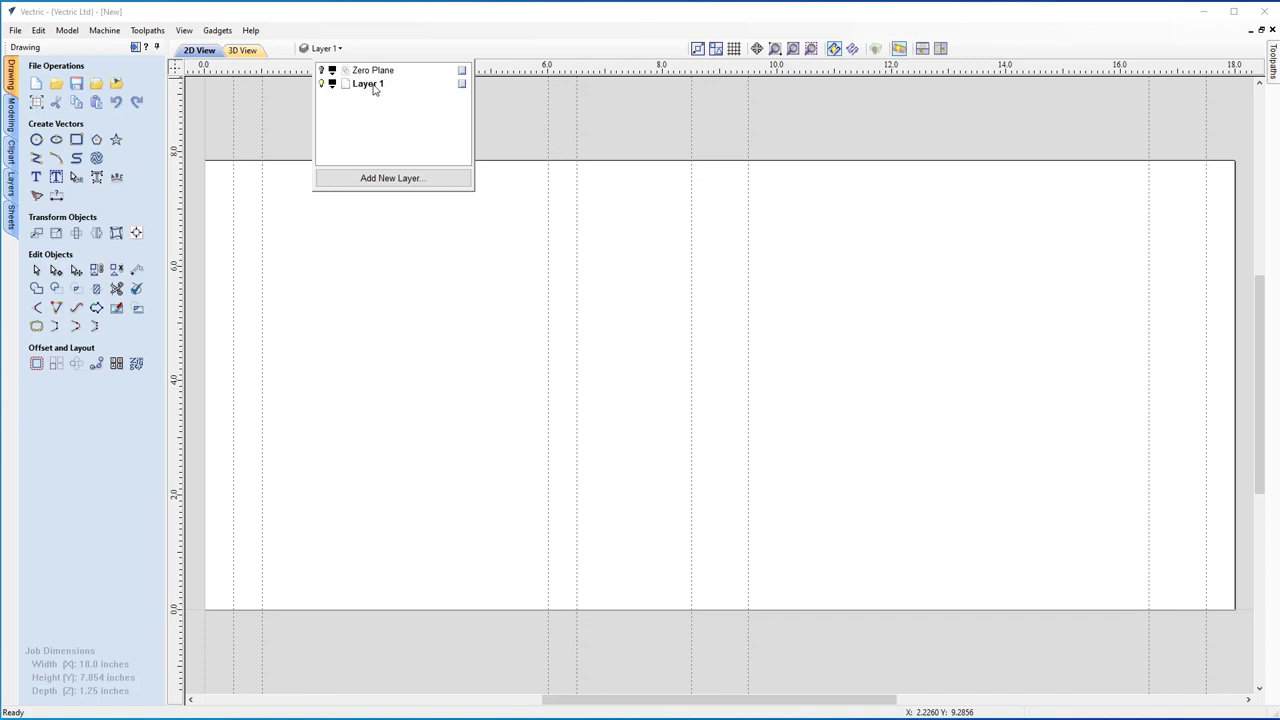
pyautogui.rightClick(373, 88)
pyautogui.click(440, 204)
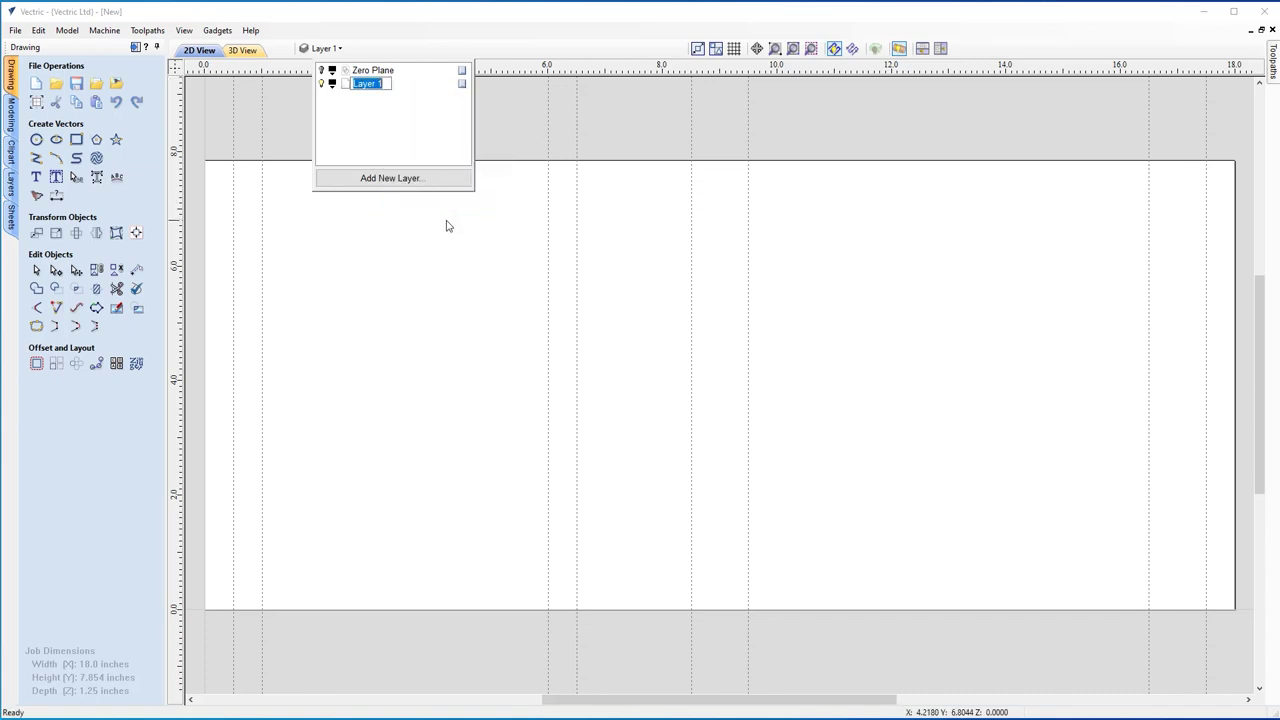
pyautogui.write('Tabs')
pyautogui.click(430, 292)
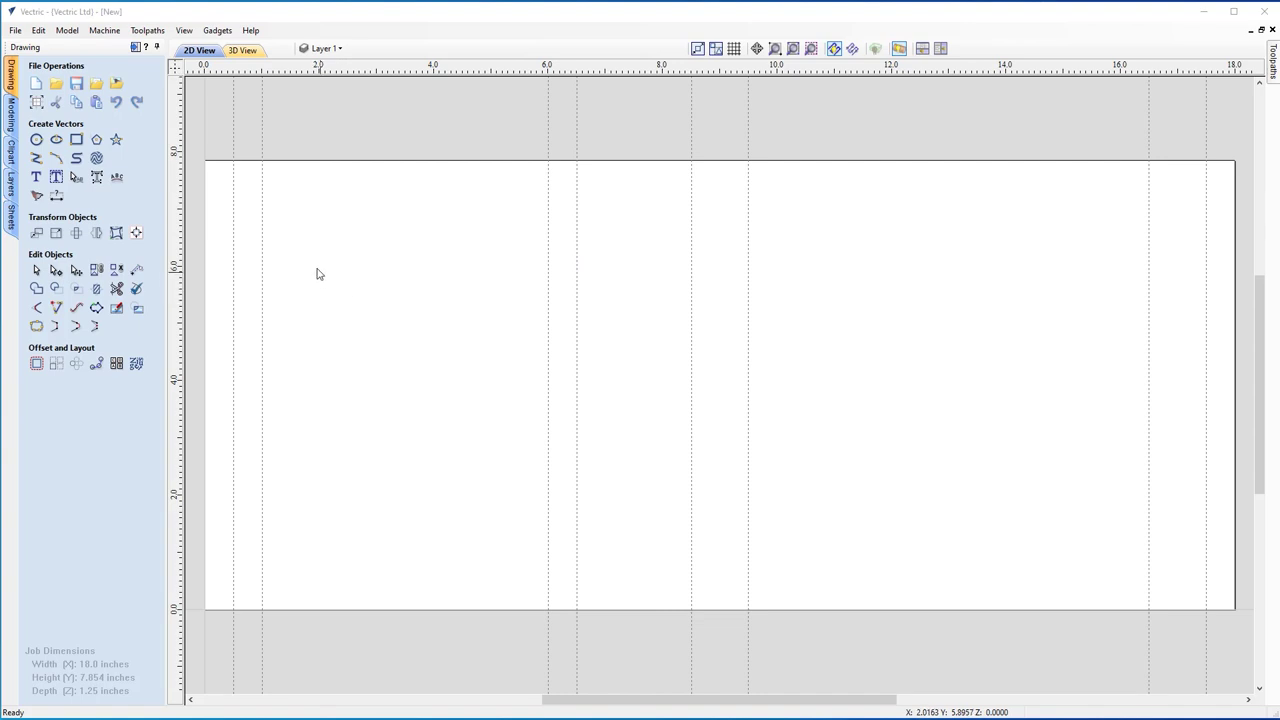
# - Draw full-height vertical lines on the guides at X 0.5 and X 17.5 with the polyline tool, and display the guides
pyautogui.click(35, 160)
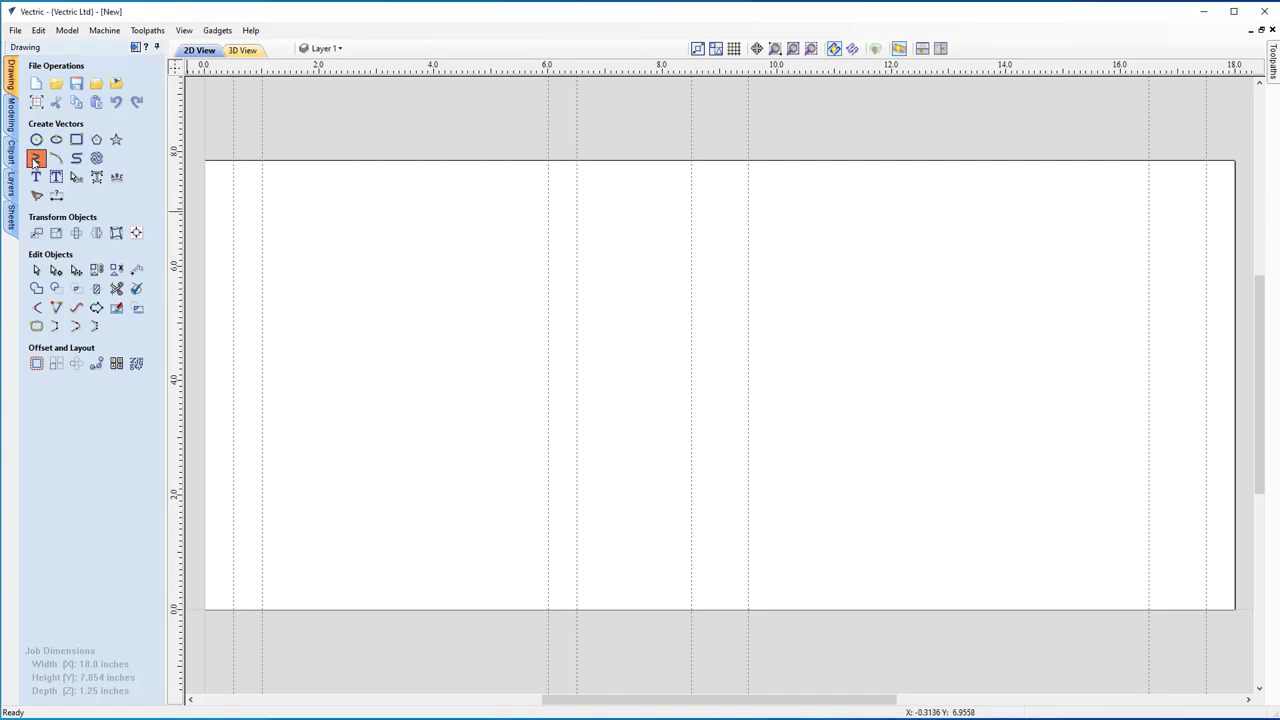
pyautogui.click(232, 160)
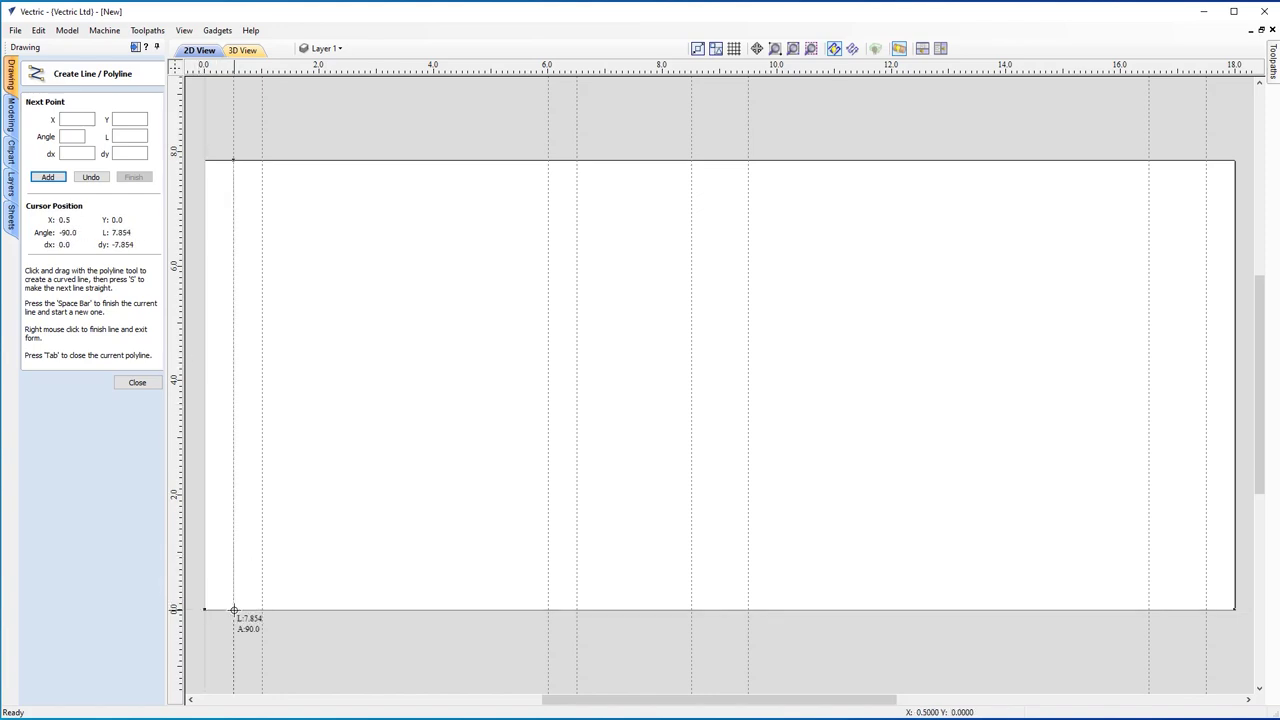
pyautogui.click(233, 609)
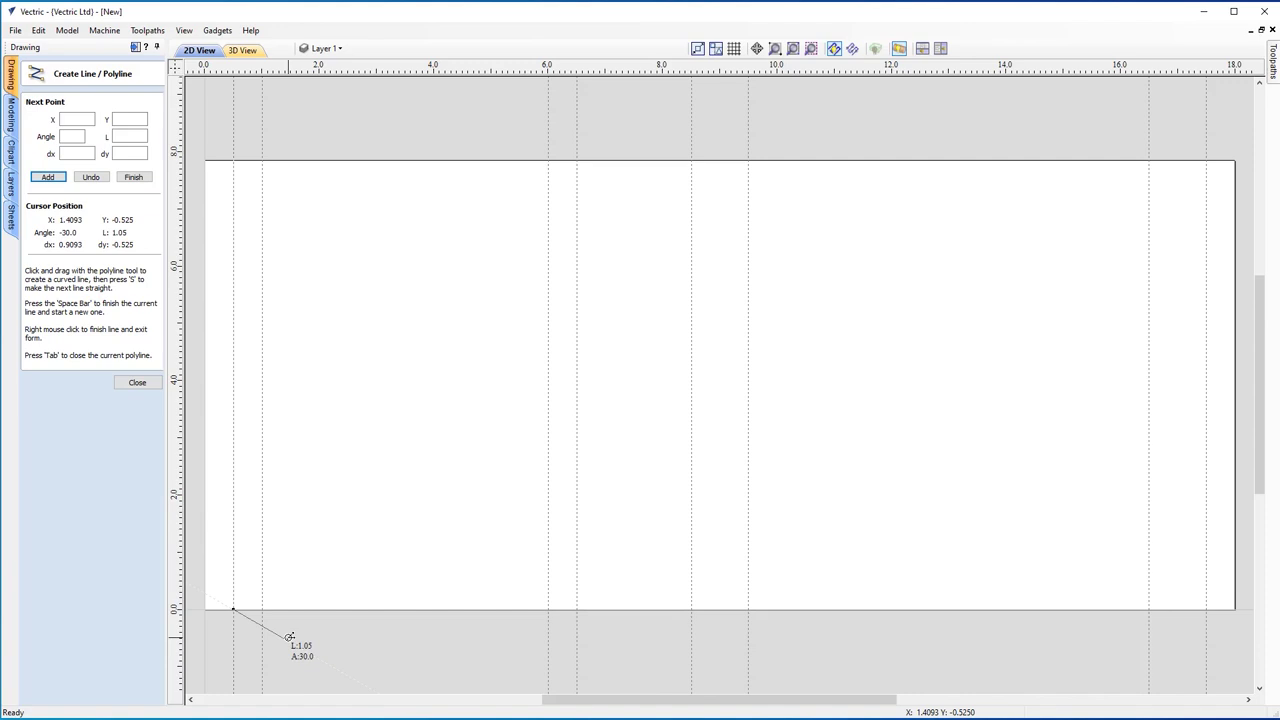
pyautogui.press('space')
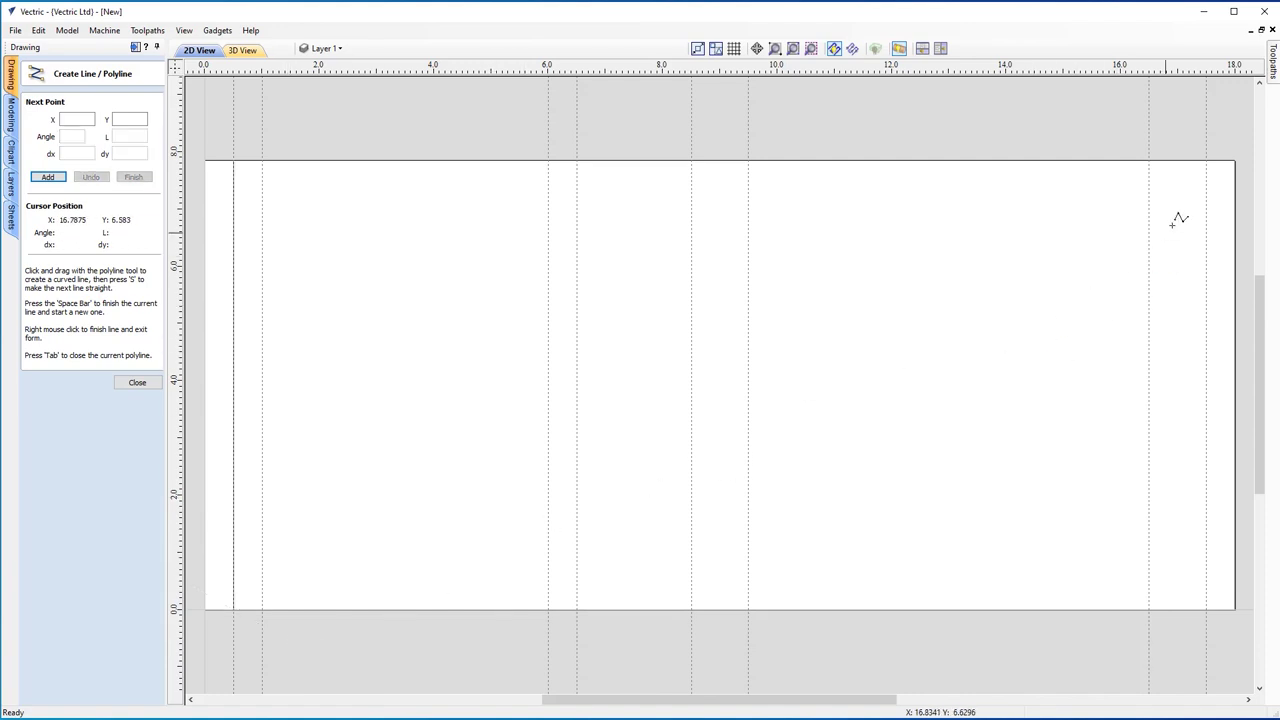
pyautogui.click(1206, 160)
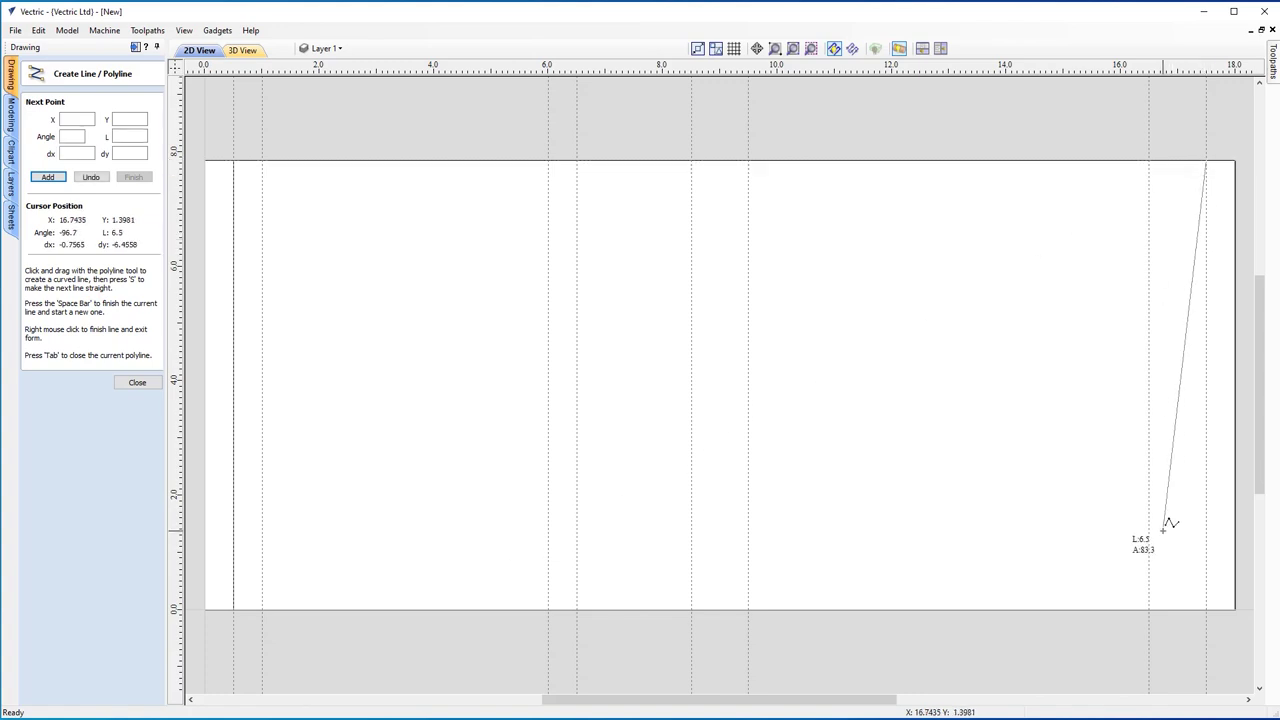
pyautogui.click(1206, 610)
pyautogui.press('space')
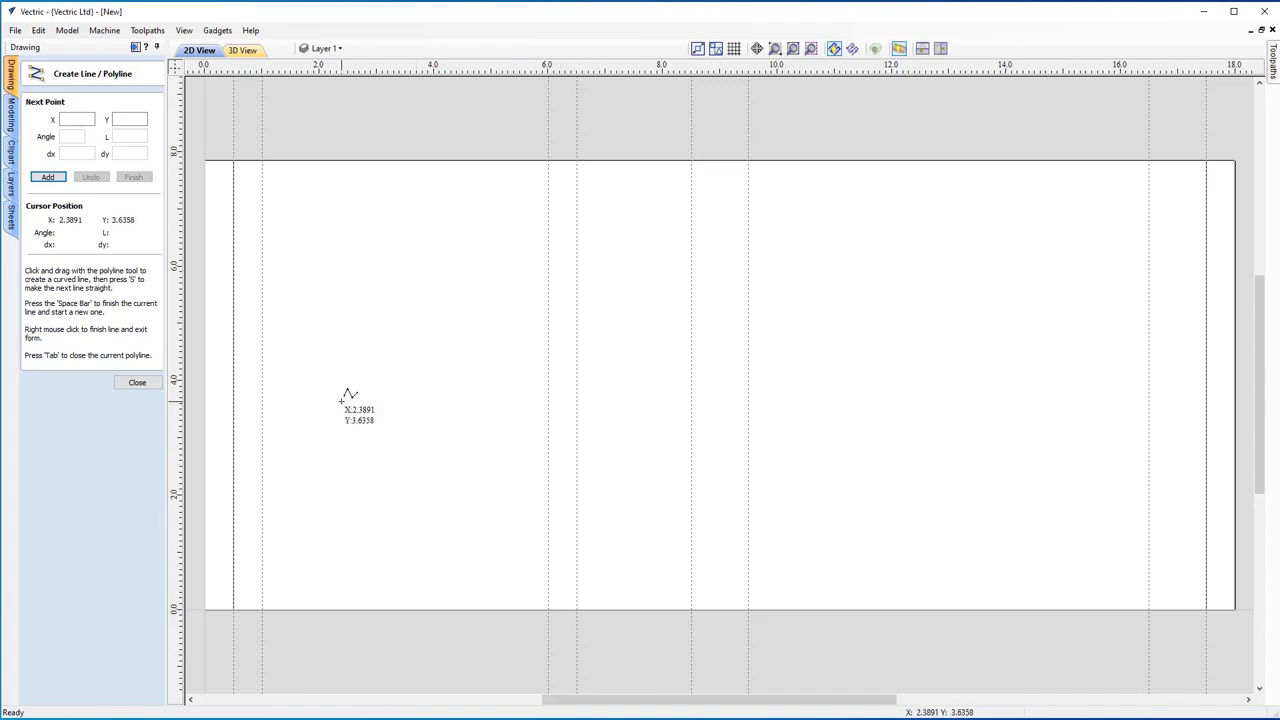
pyautogui.click(137, 382)
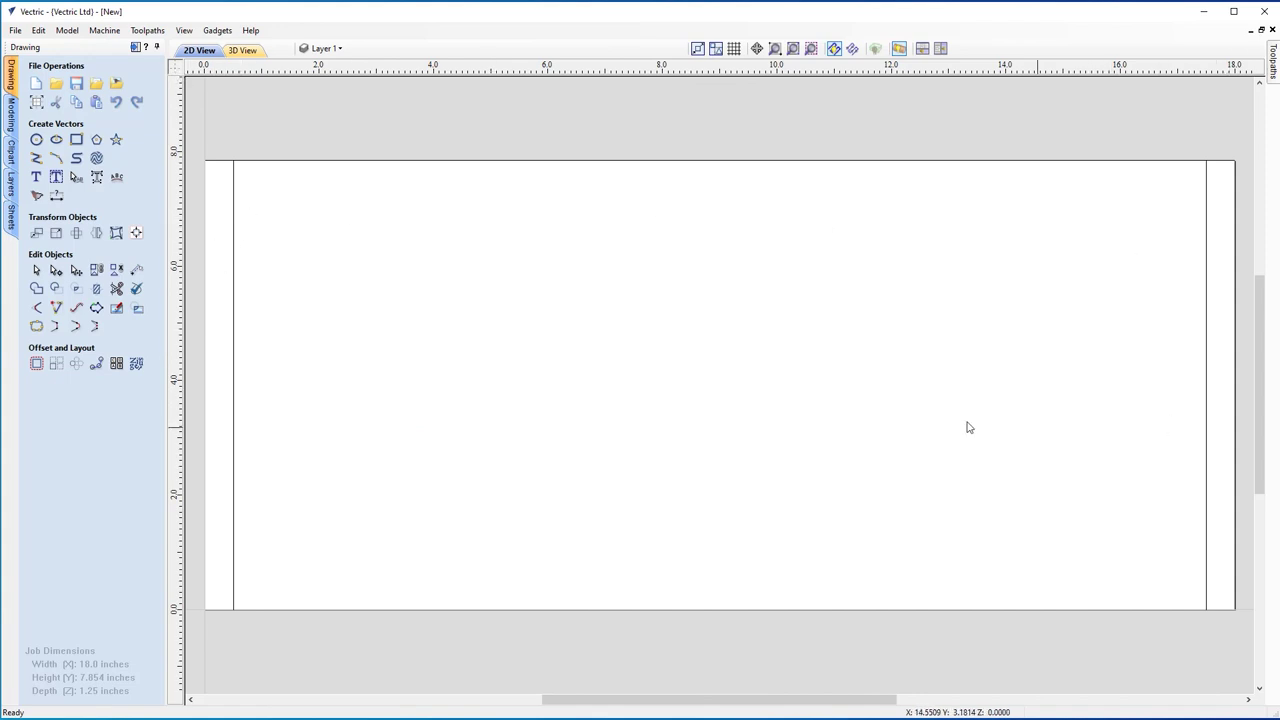
pyautogui.click(175, 70)
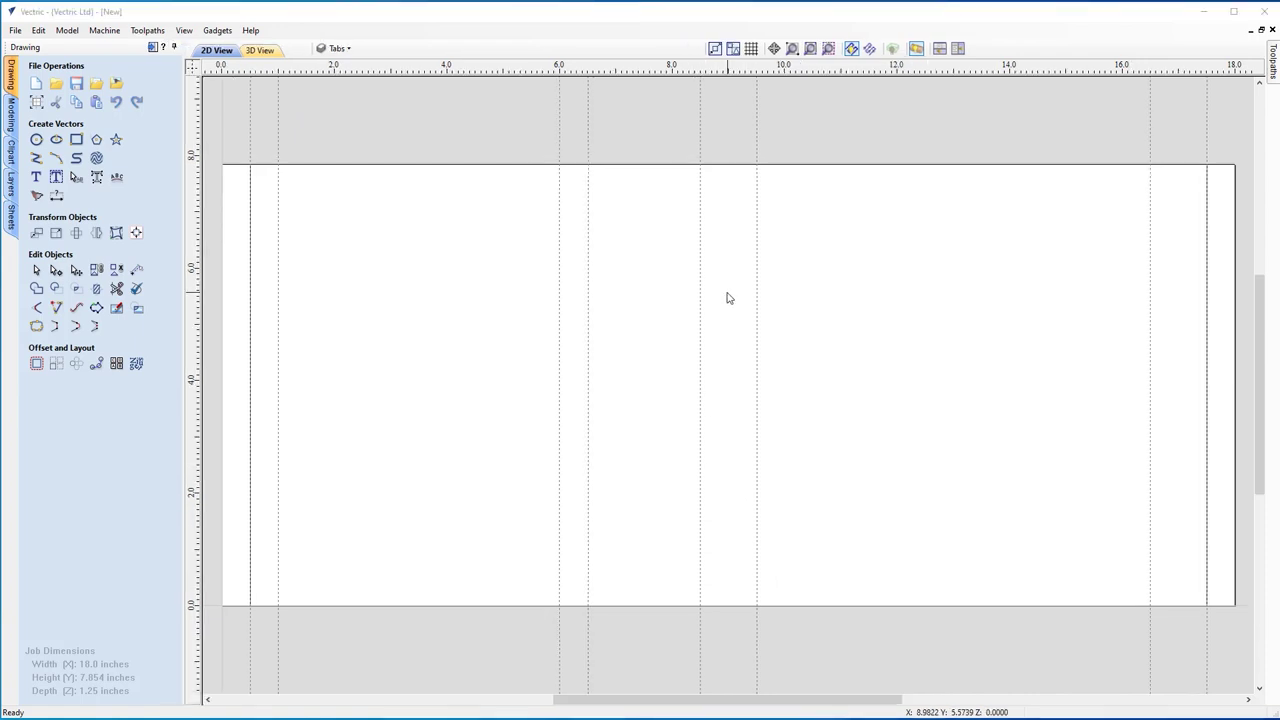
# - Add a new layer named Coves
pyautogui.click(340, 49)
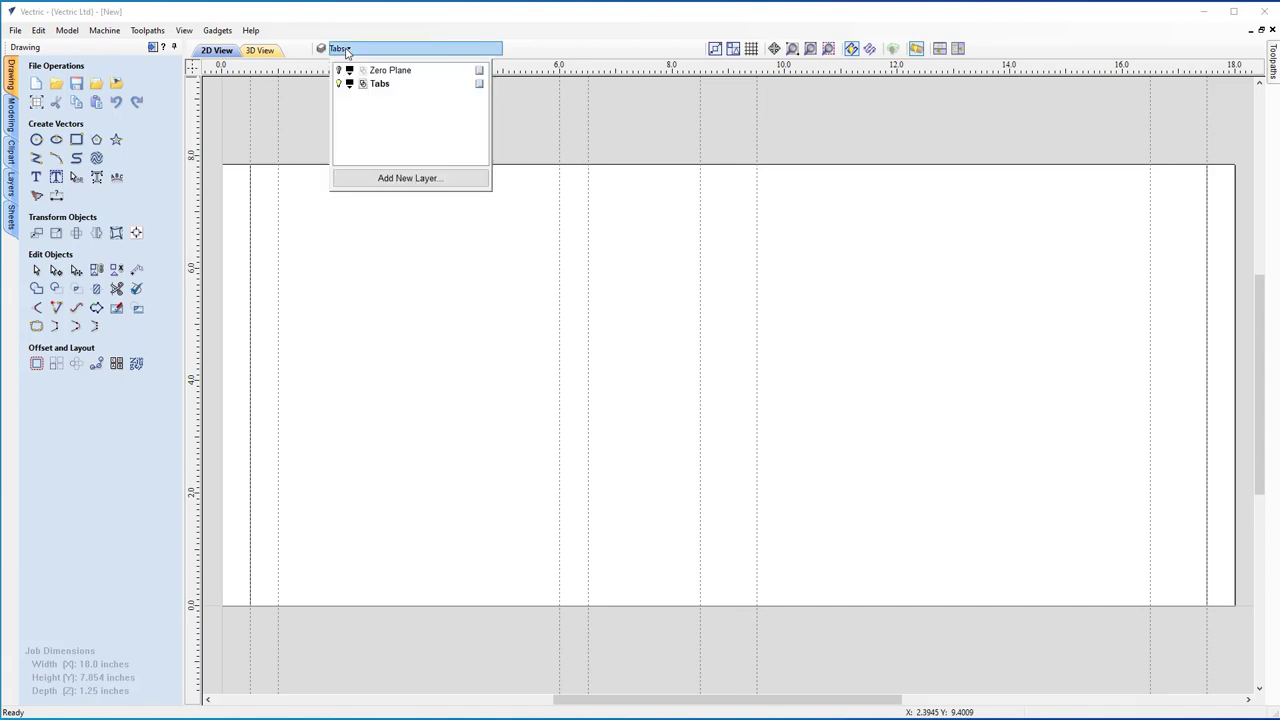
pyautogui.click(410, 178)
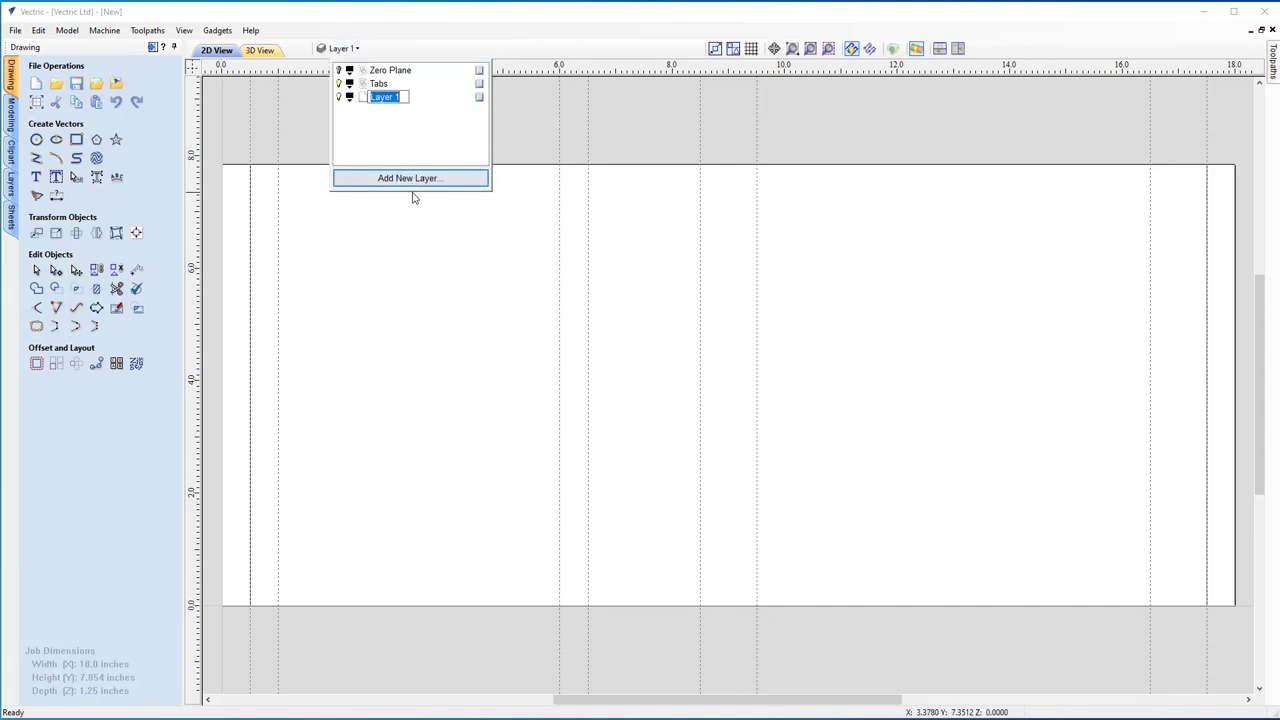
pyautogui.write('ov')
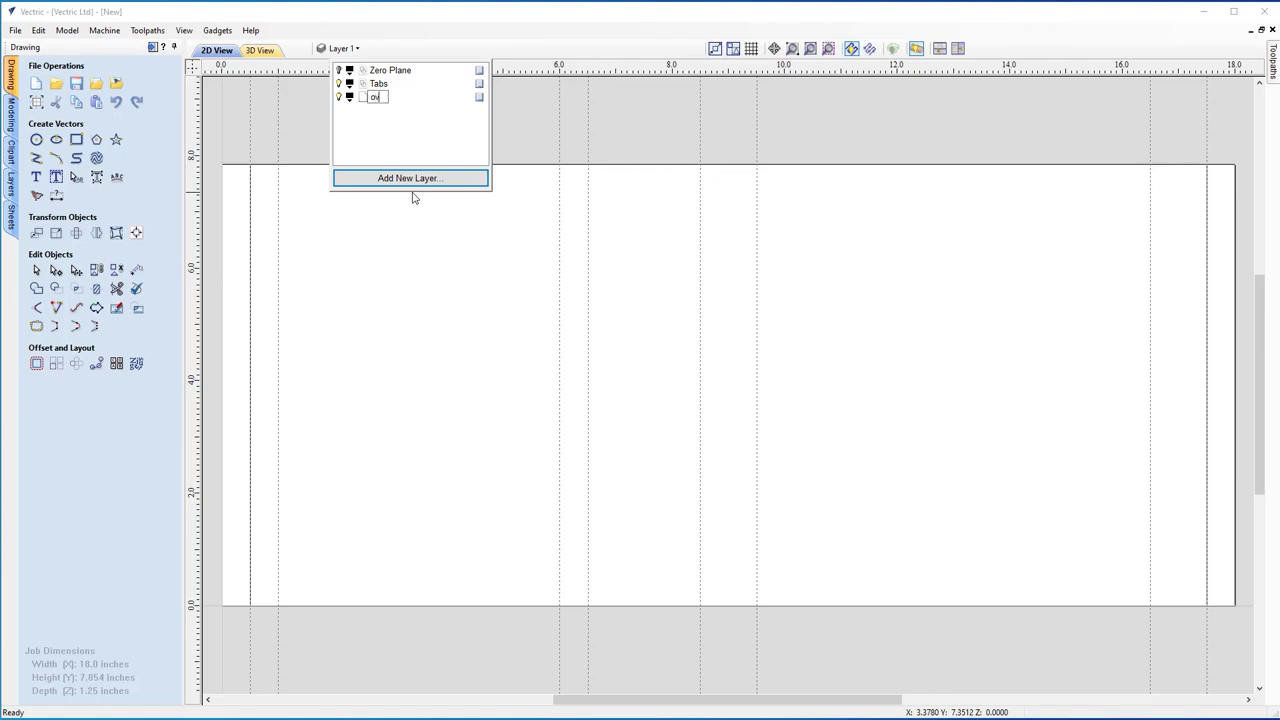
pyautogui.write('es')
pyautogui.press('Return')
pyautogui.click(394, 100)
pyautogui.click(382, 98)
pyautogui.click(385, 98)
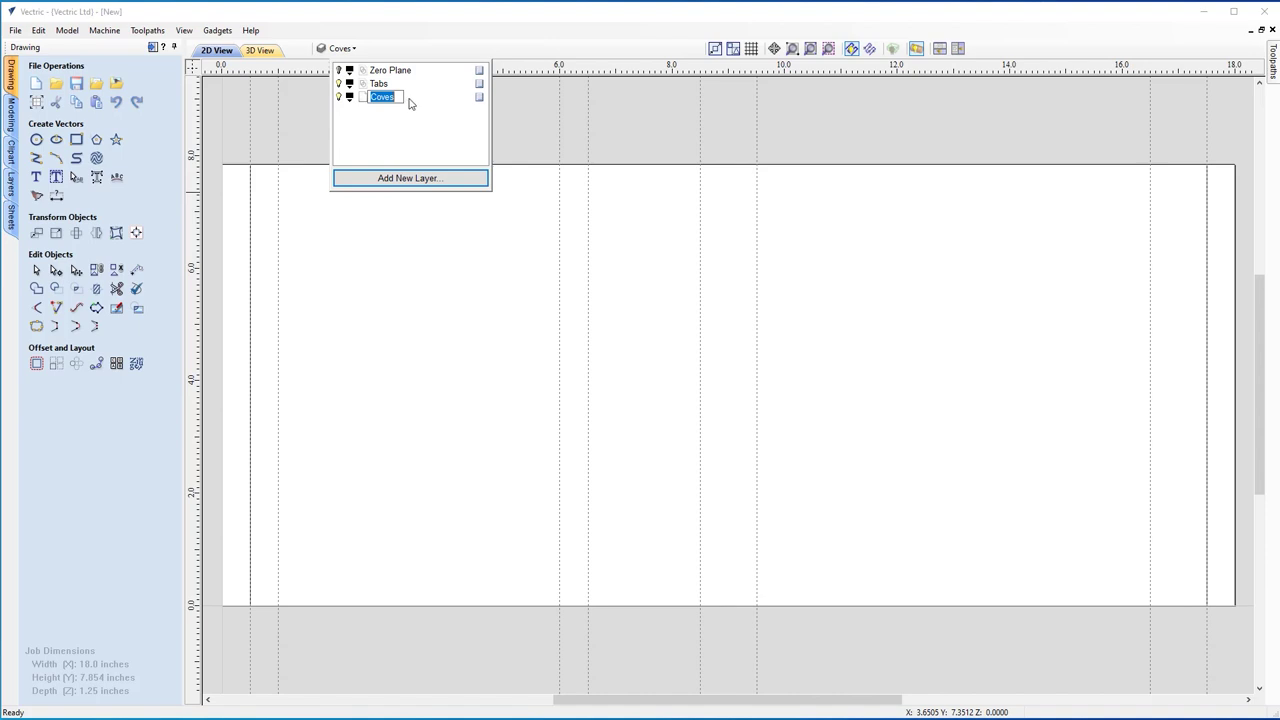
pyautogui.click(429, 248)
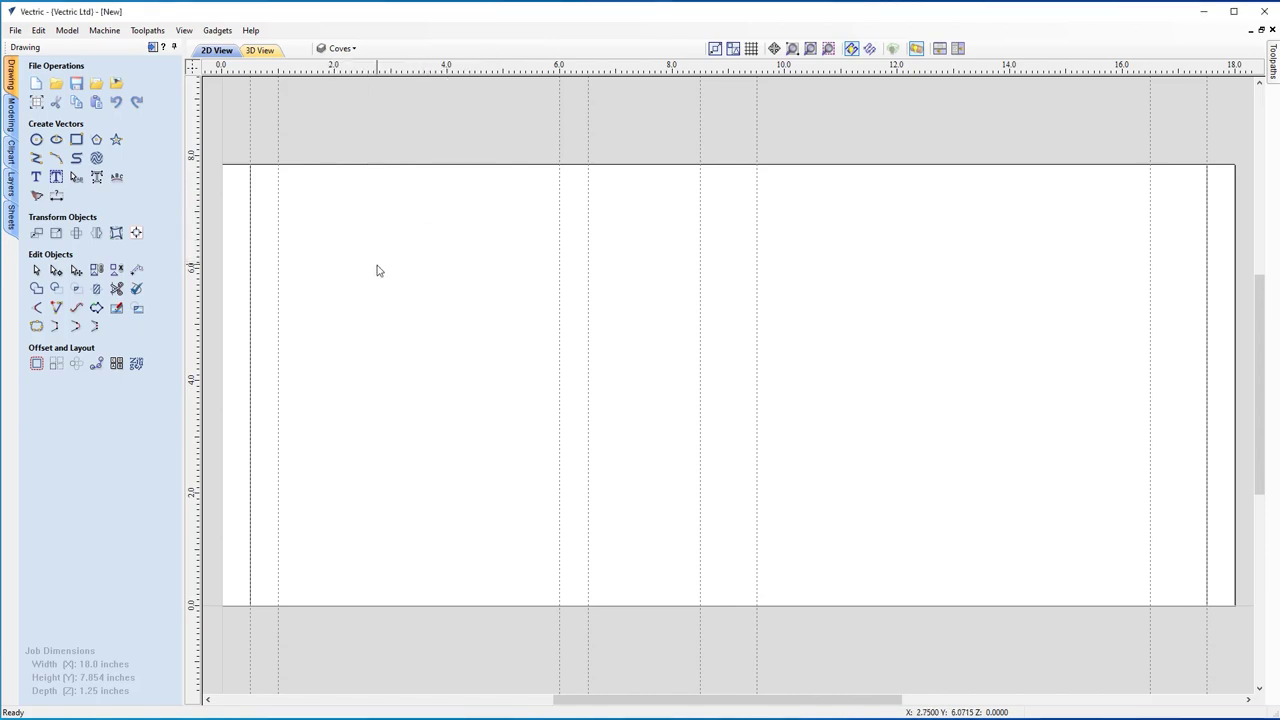
# - Draw full-height vertical lines on the guides at X 1 and X 6 on the Coves layer
pyautogui.click(36, 159)
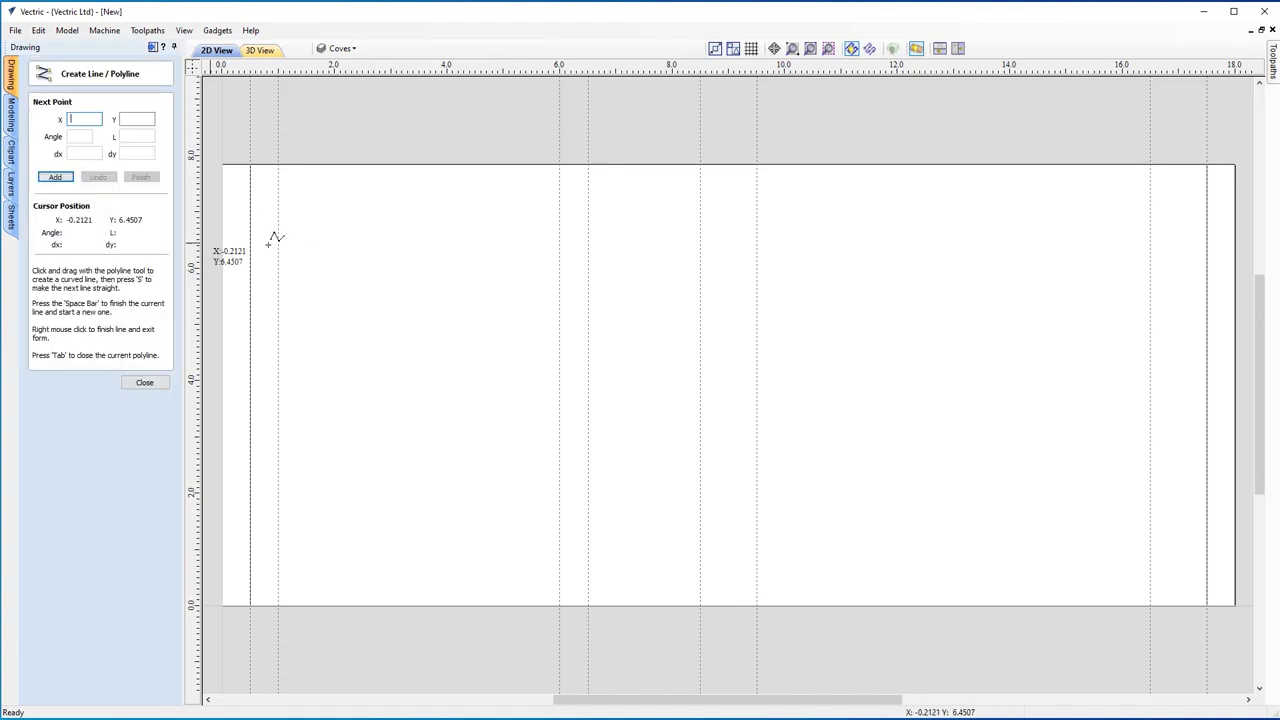
pyautogui.click(279, 166)
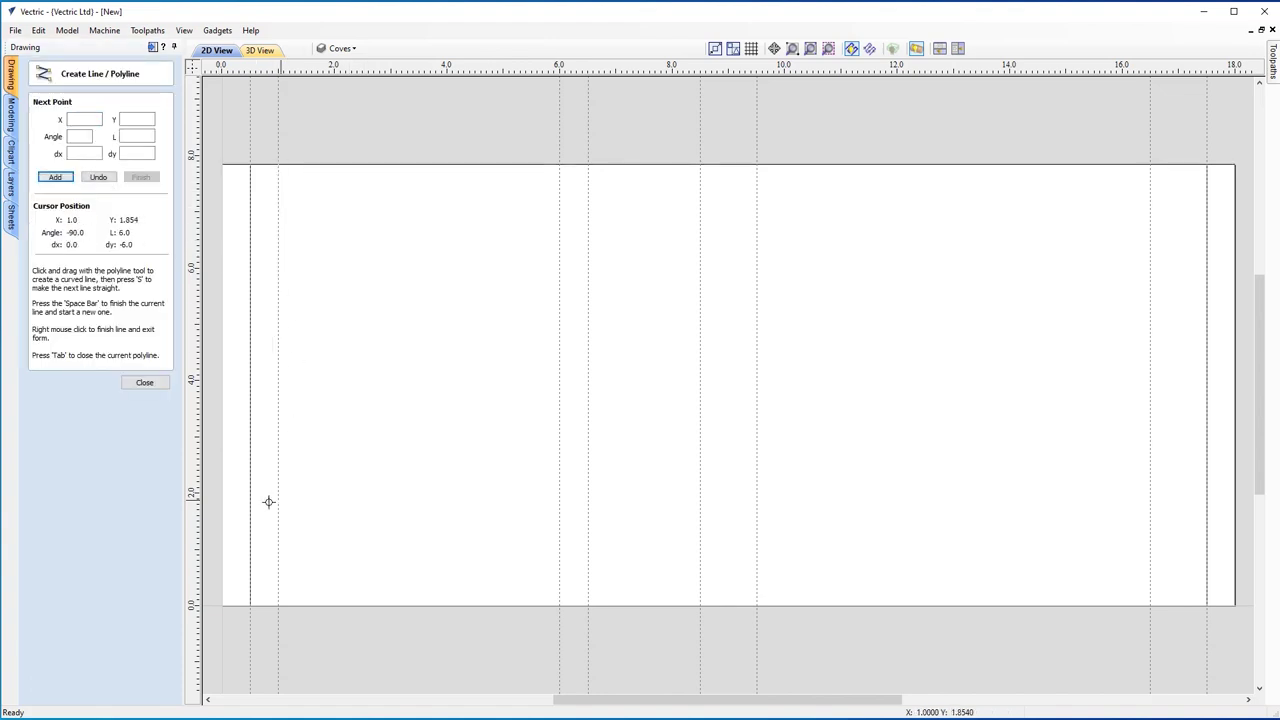
pyautogui.click(279, 606)
pyautogui.press('space')
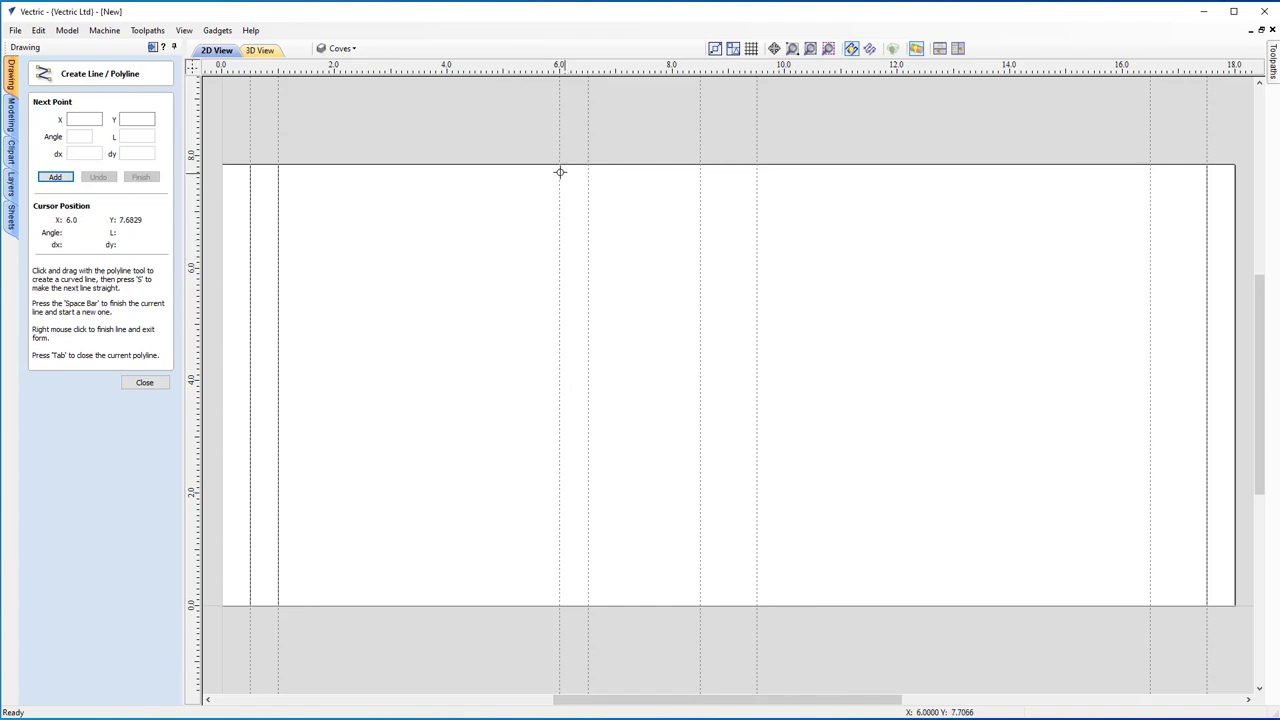
pyautogui.click(559, 165)
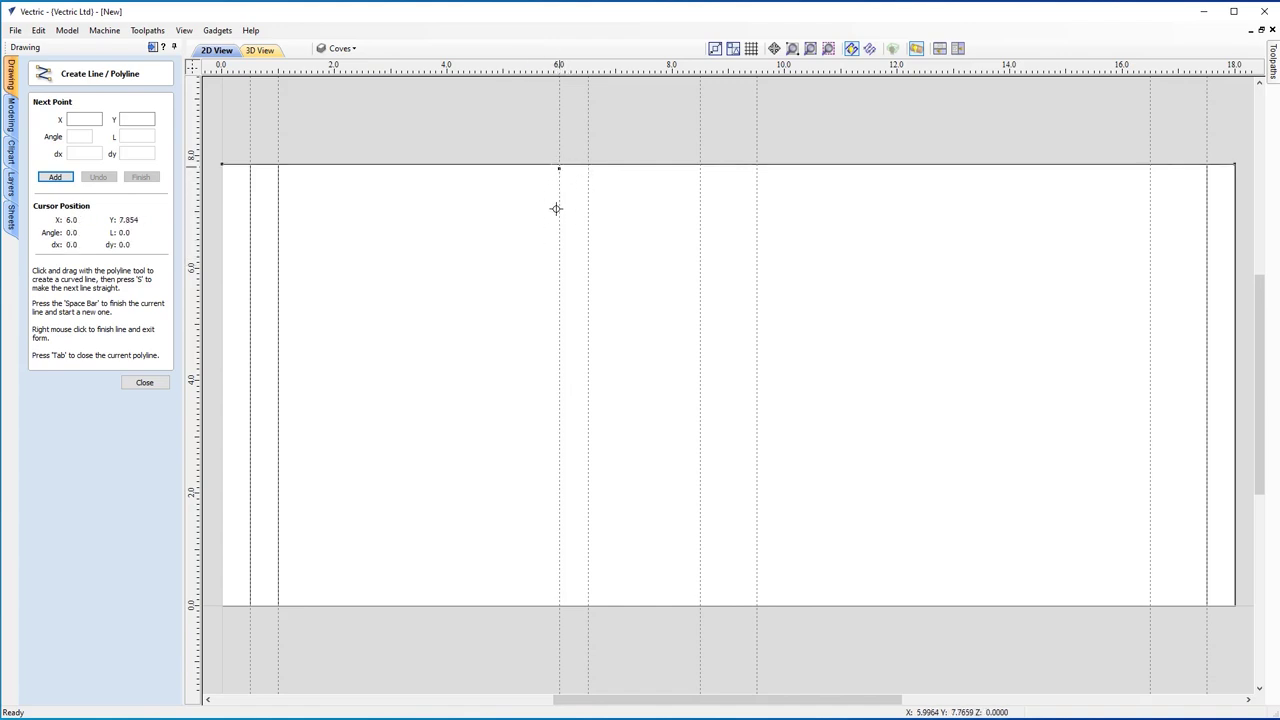
pyautogui.click(560, 605)
pyautogui.press('space')
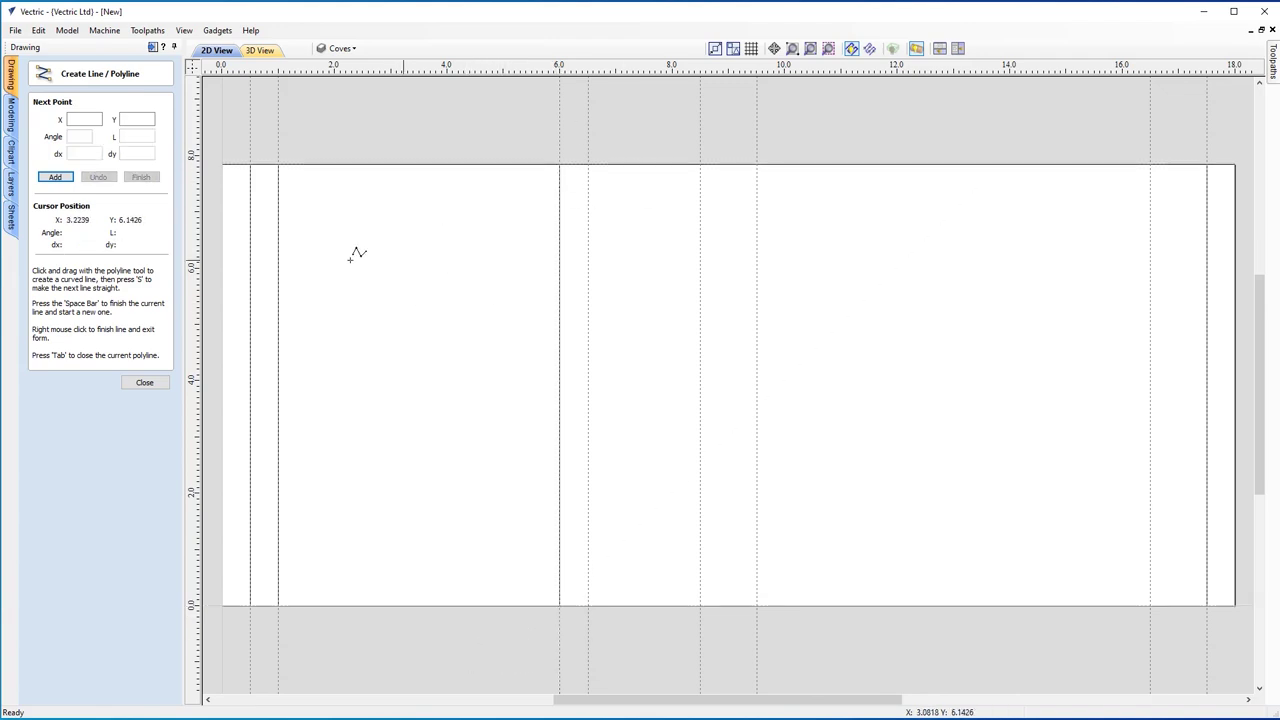
pyautogui.click(145, 383)
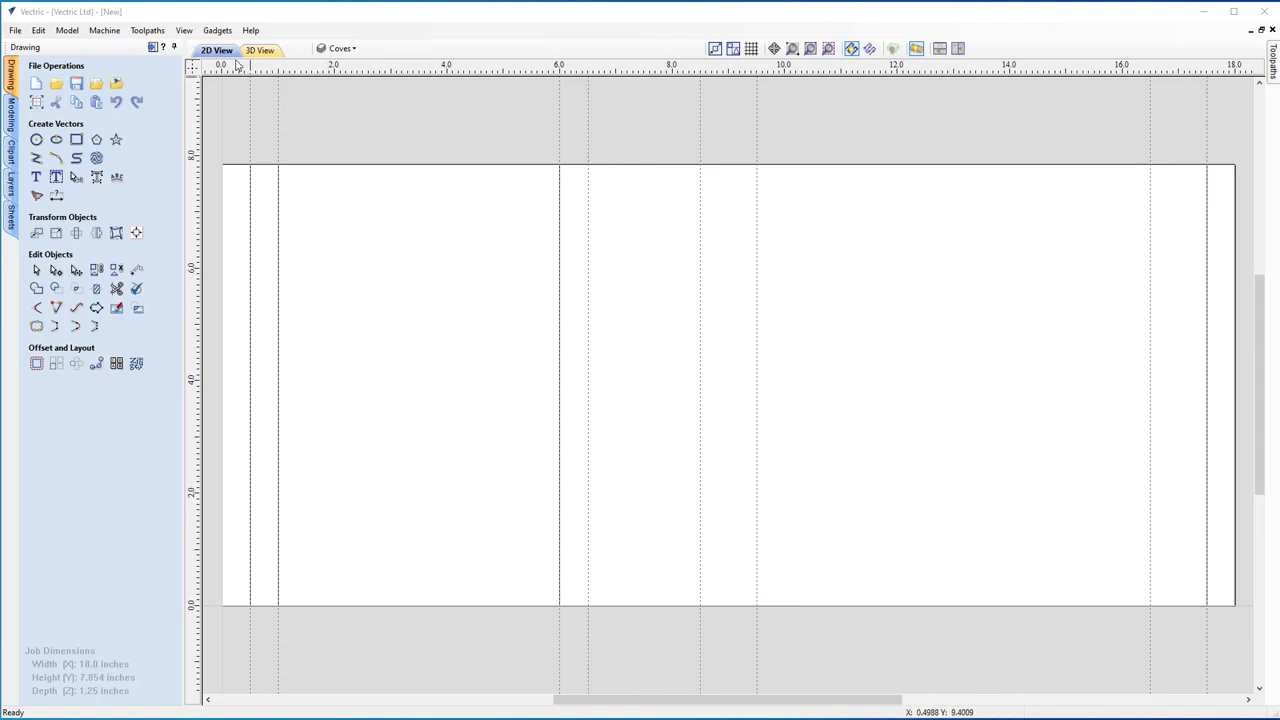
pyautogui.click(225, 32)
pyautogui.moveTo(288, 181)
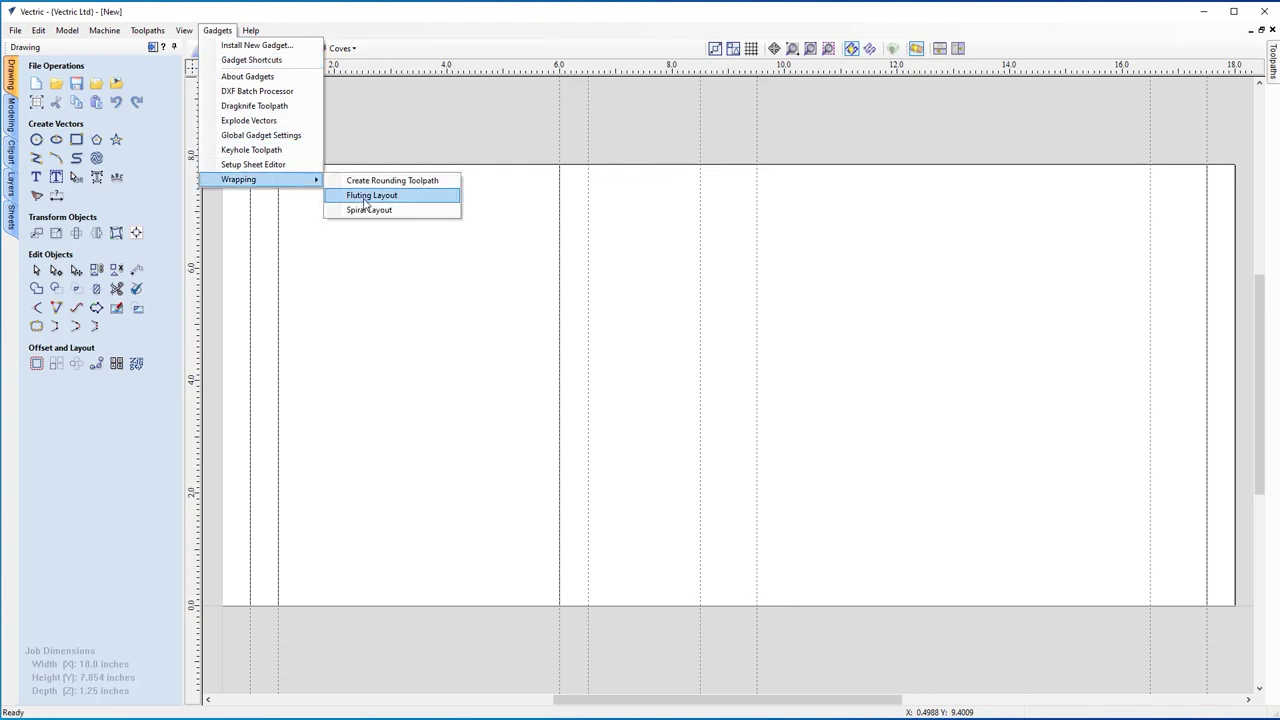
pyautogui.click(314, 297)
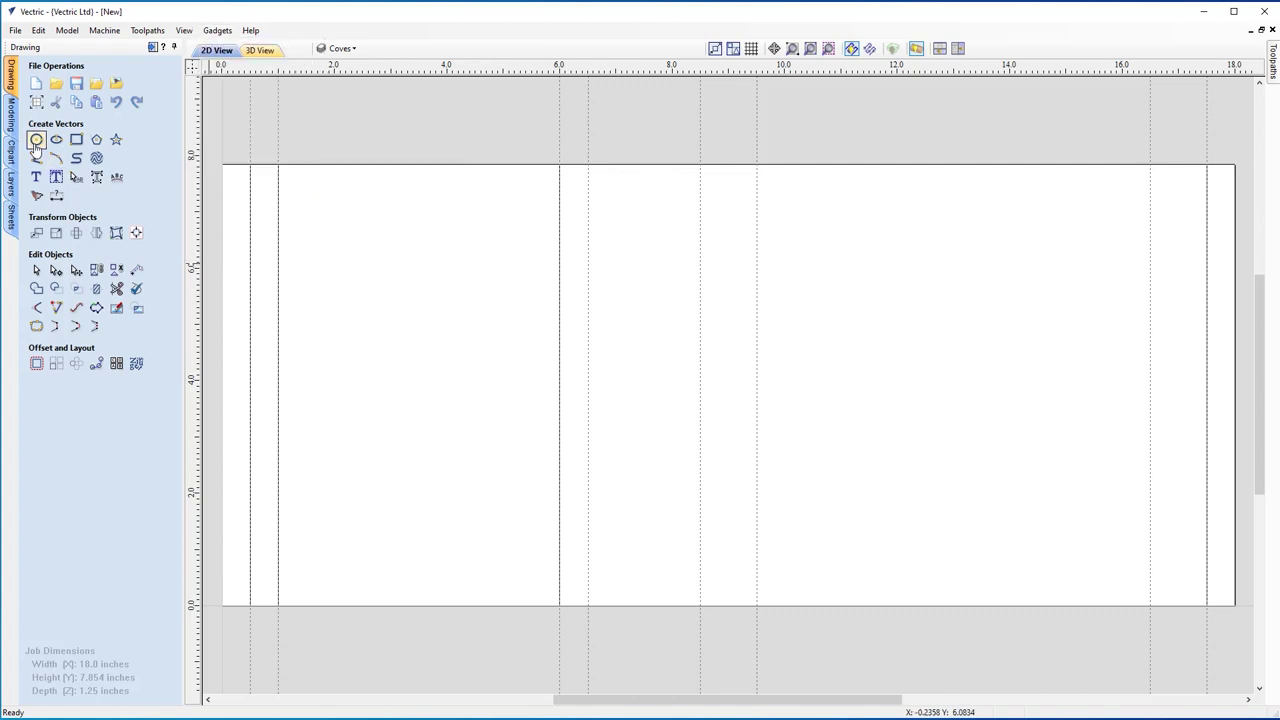
# - Draw a 4-inch horizontal line along the job's upper edge, starting at the corner at X 0, Y 7.854
pyautogui.click(36, 160)
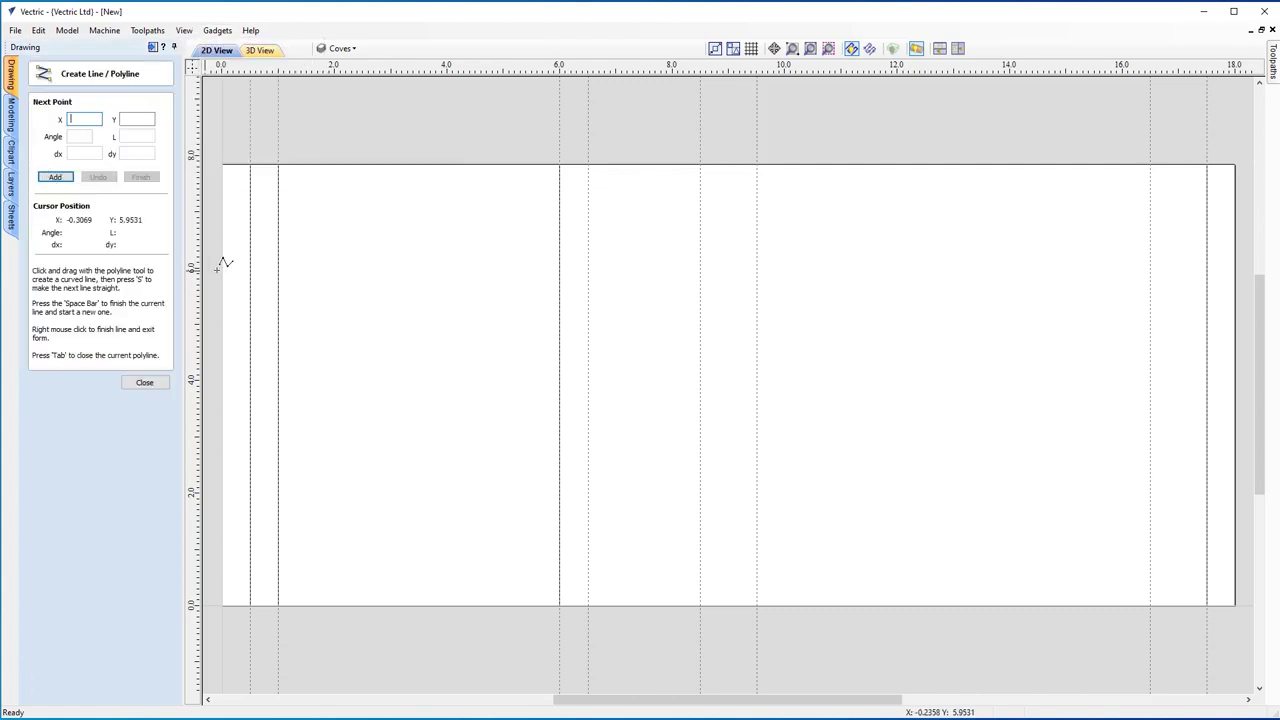
pyautogui.click(222, 165)
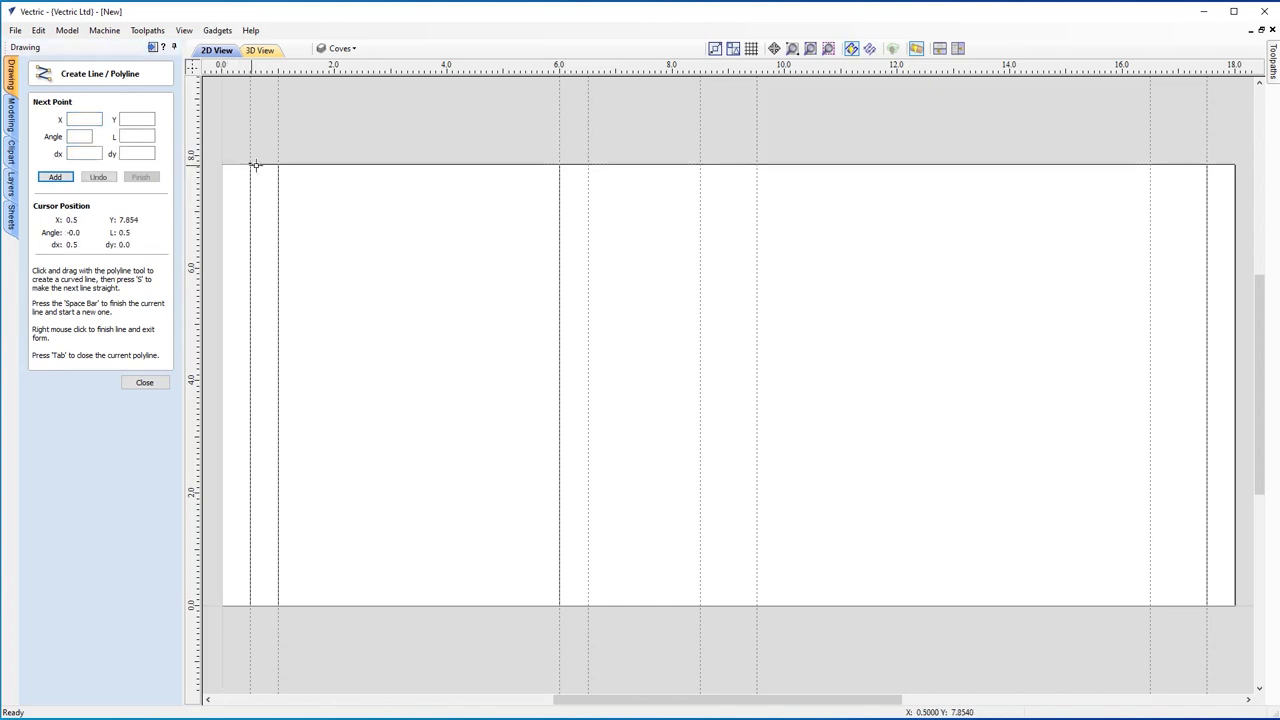
pyautogui.click(448, 164)
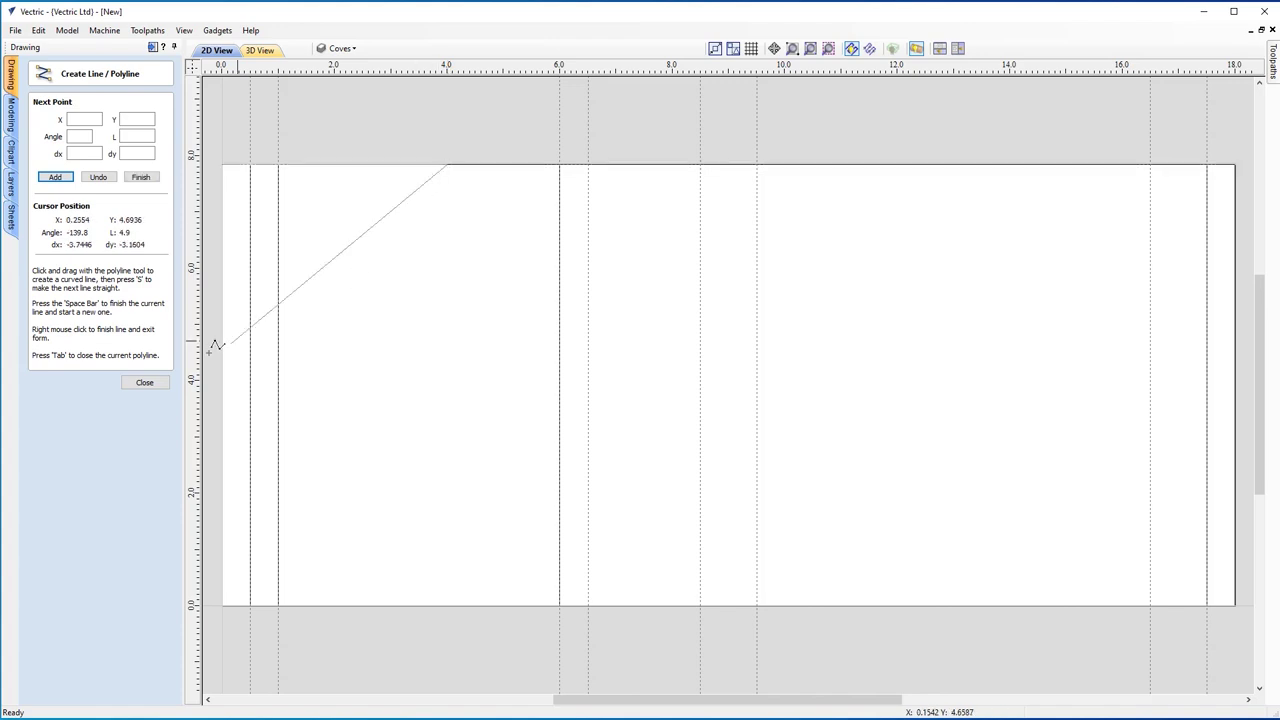
pyautogui.click(145, 383)
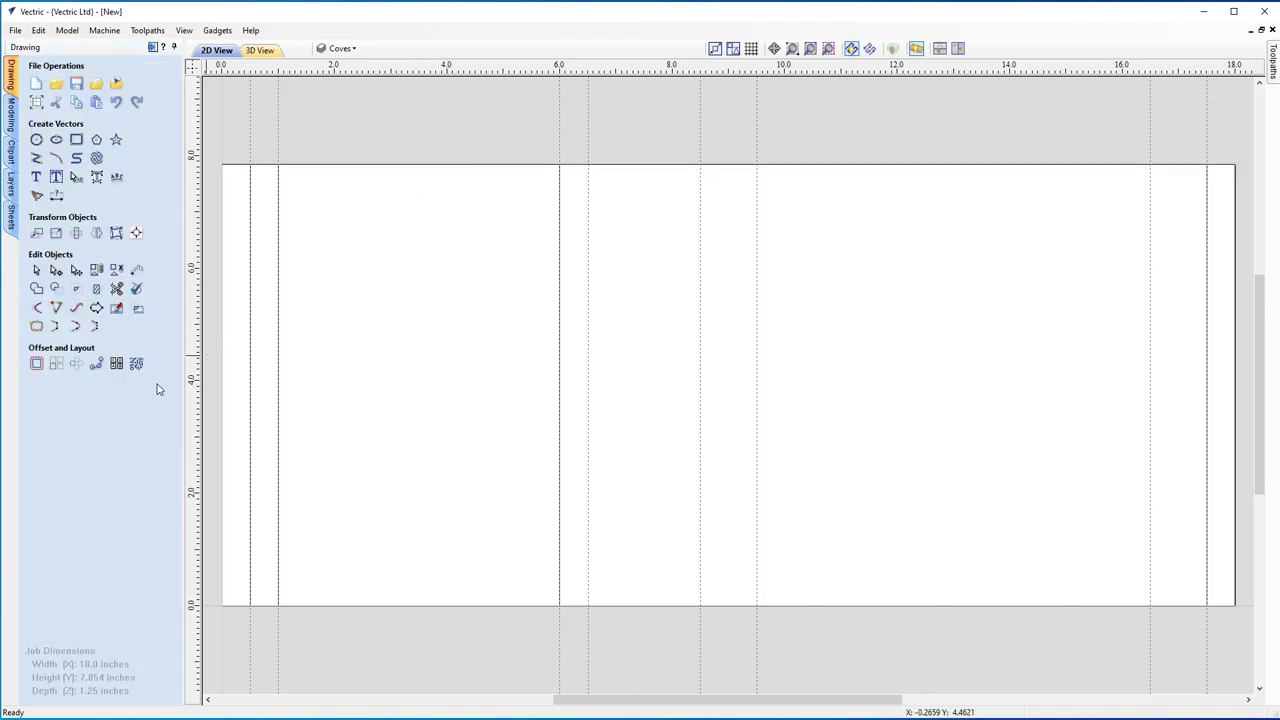
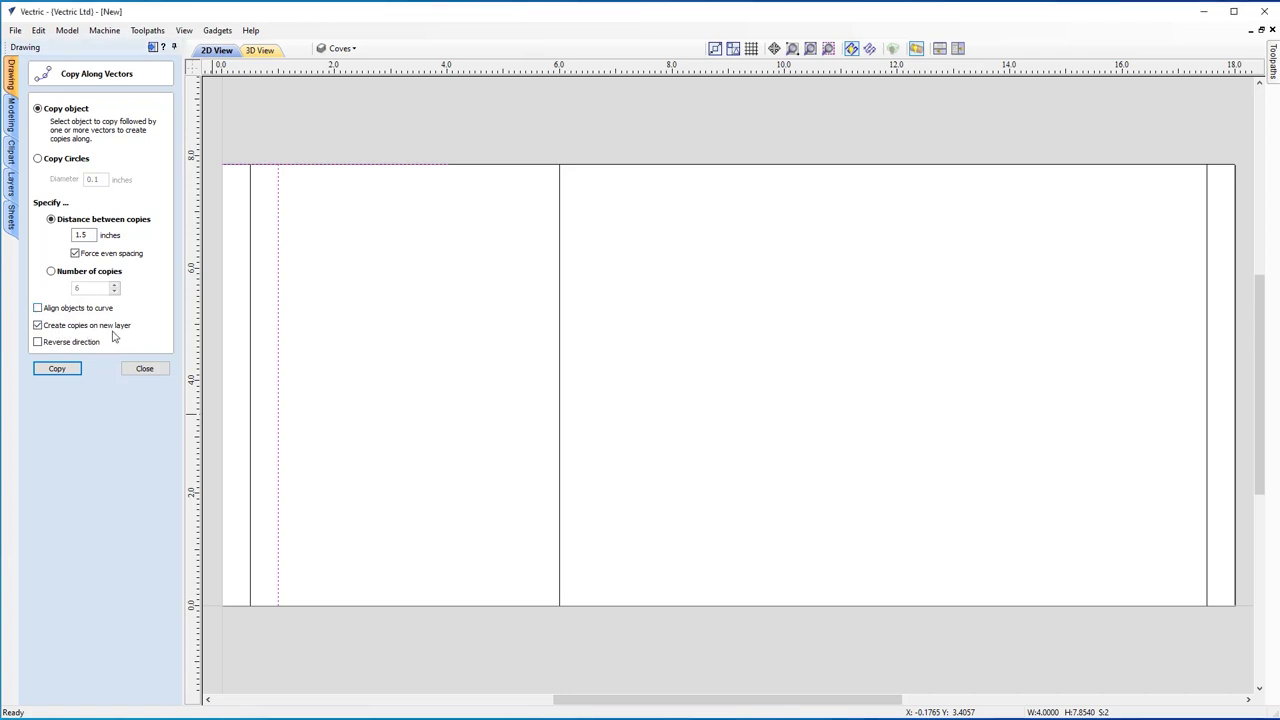
# - Copy the 4-inch line along the vertical line at X 1, evenly spaced at 1.5 inches, onto a new layer
pyautogui.click(57, 369)
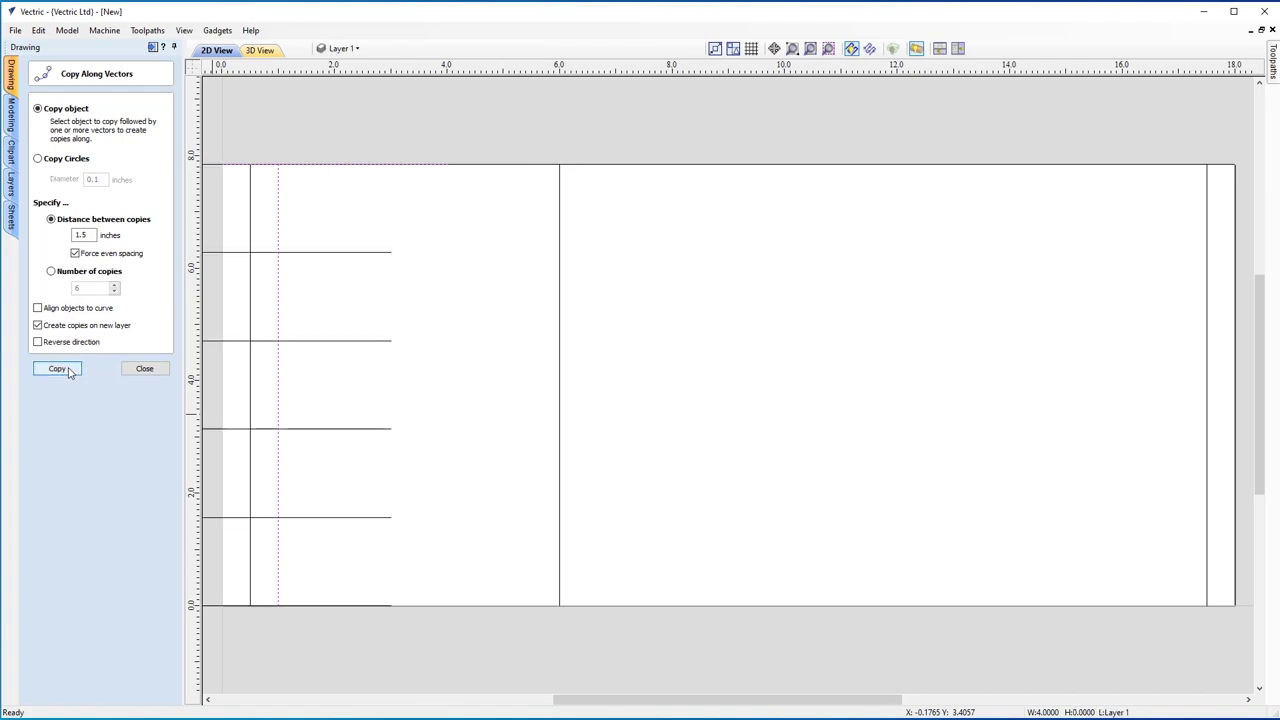
pyautogui.click(145, 369)
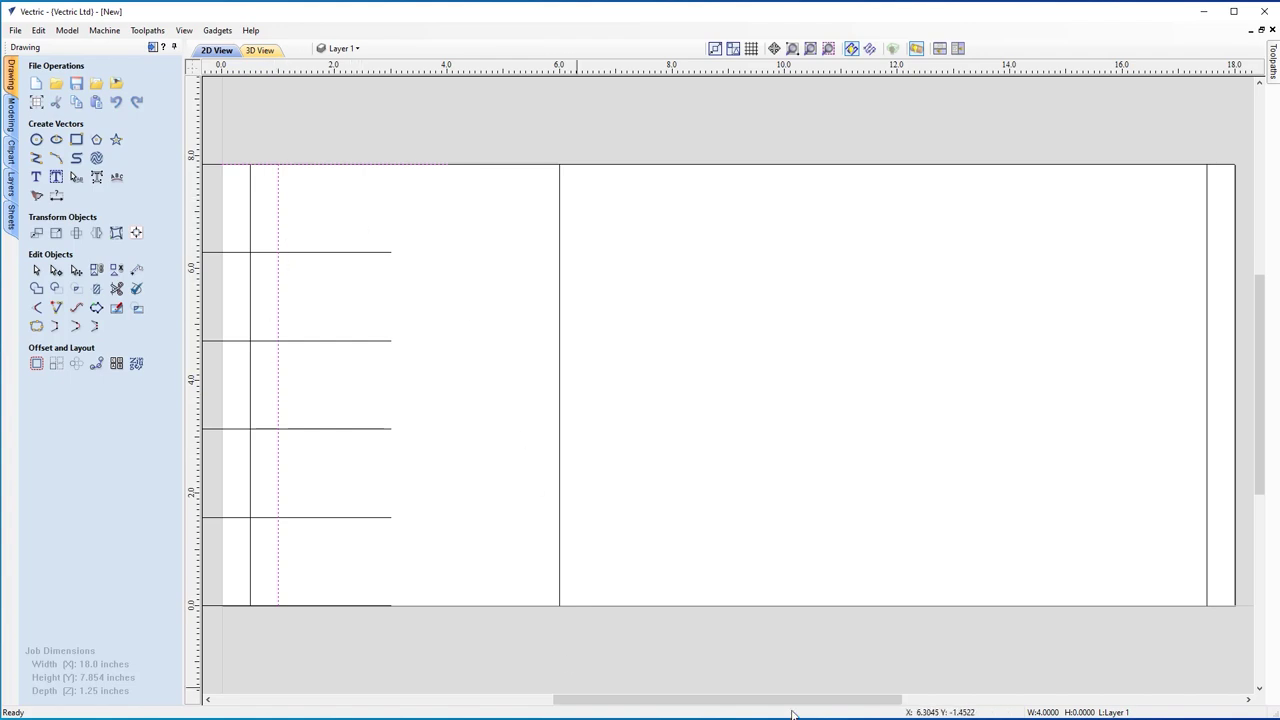
pyautogui.moveTo(795, 703); pyautogui.dragTo(760, 703)
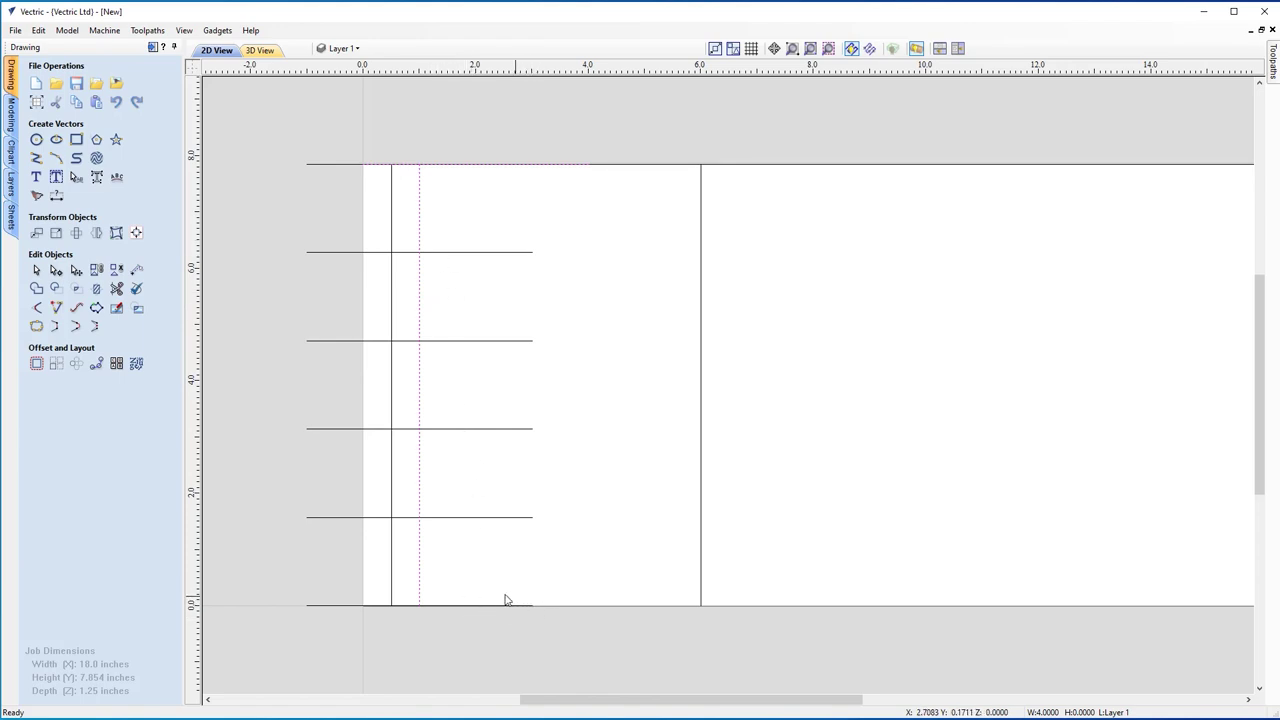
# - Measure the spacing between the two lowest copied horizontal lines
pyautogui.click(137, 271)
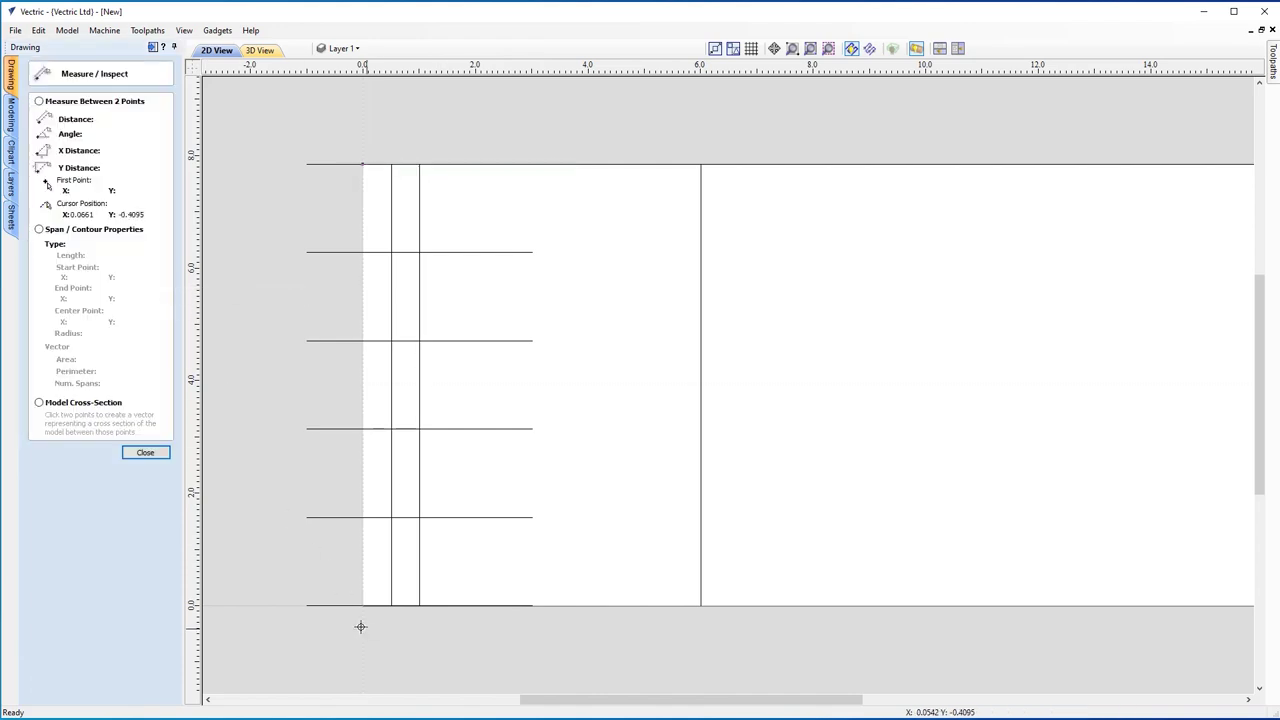
pyautogui.moveTo(308, 607); pyautogui.dragTo(304, 519)
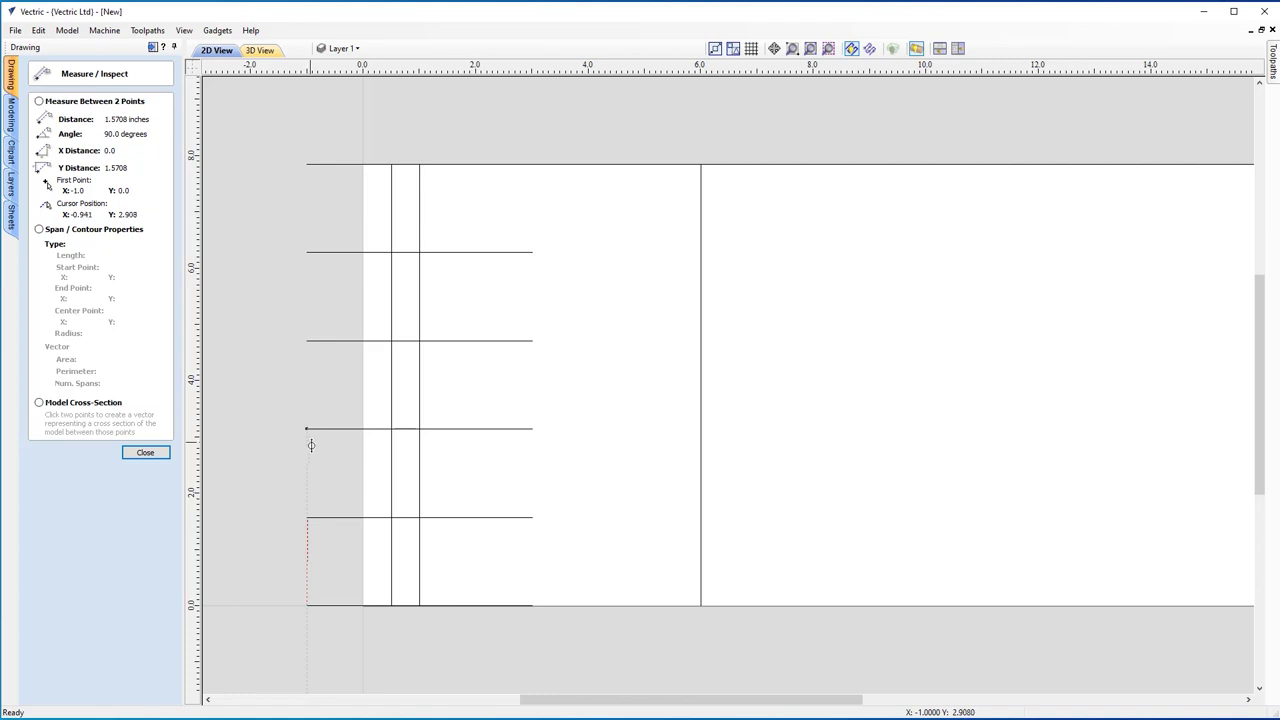
pyautogui.click(146, 453)
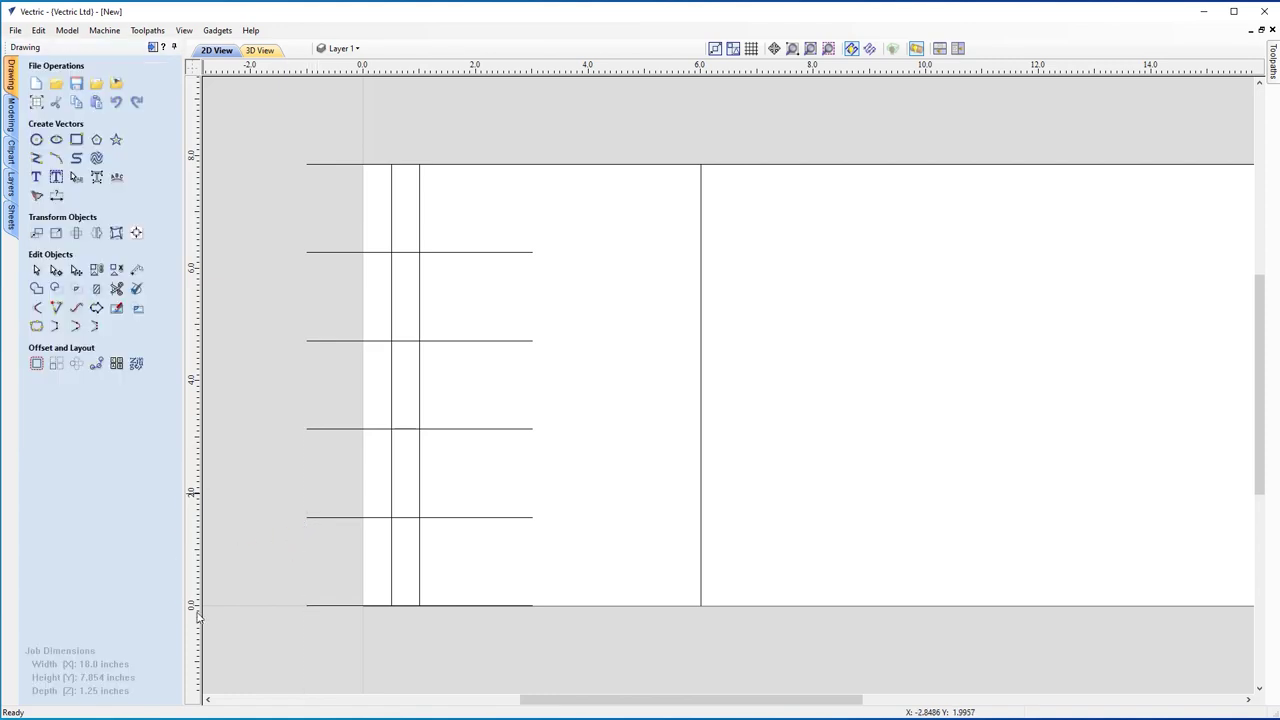
# - Delete the copied horizontal line lying on the job's lower edge
pyautogui.moveTo(577, 709); pyautogui.dragTo(592, 709)
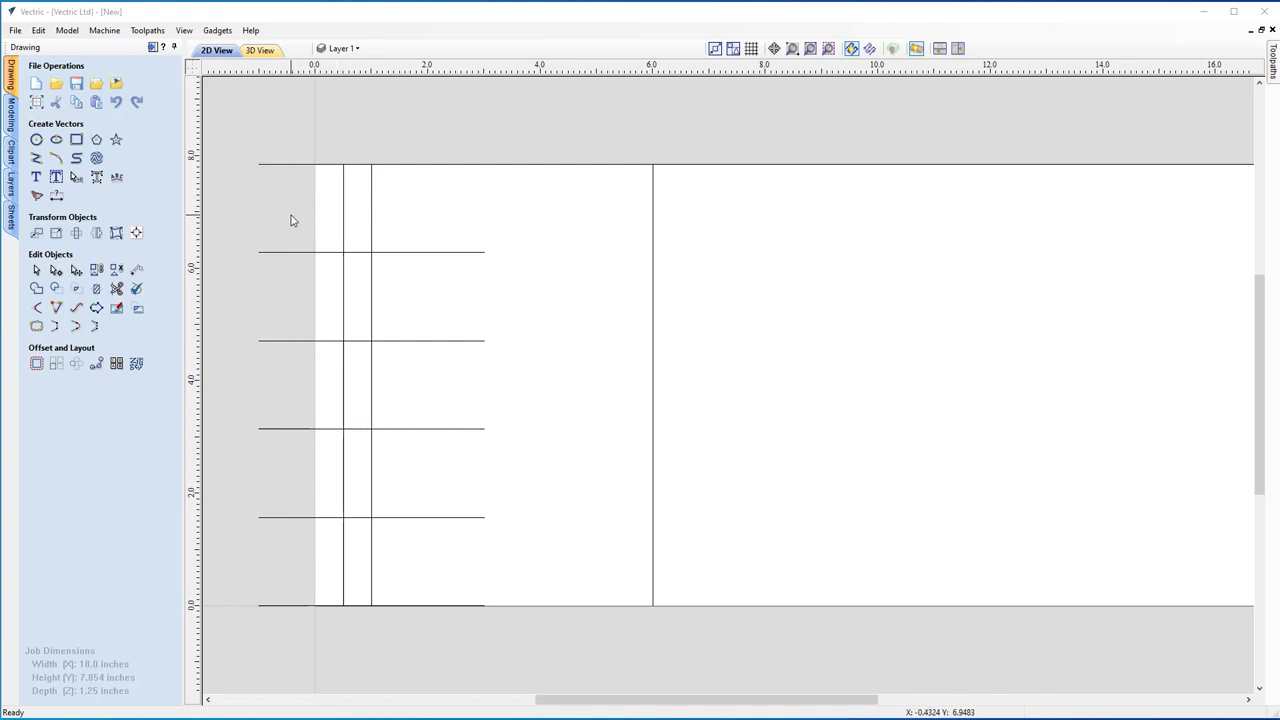
pyautogui.click(271, 607)
pyautogui.press('Delete')
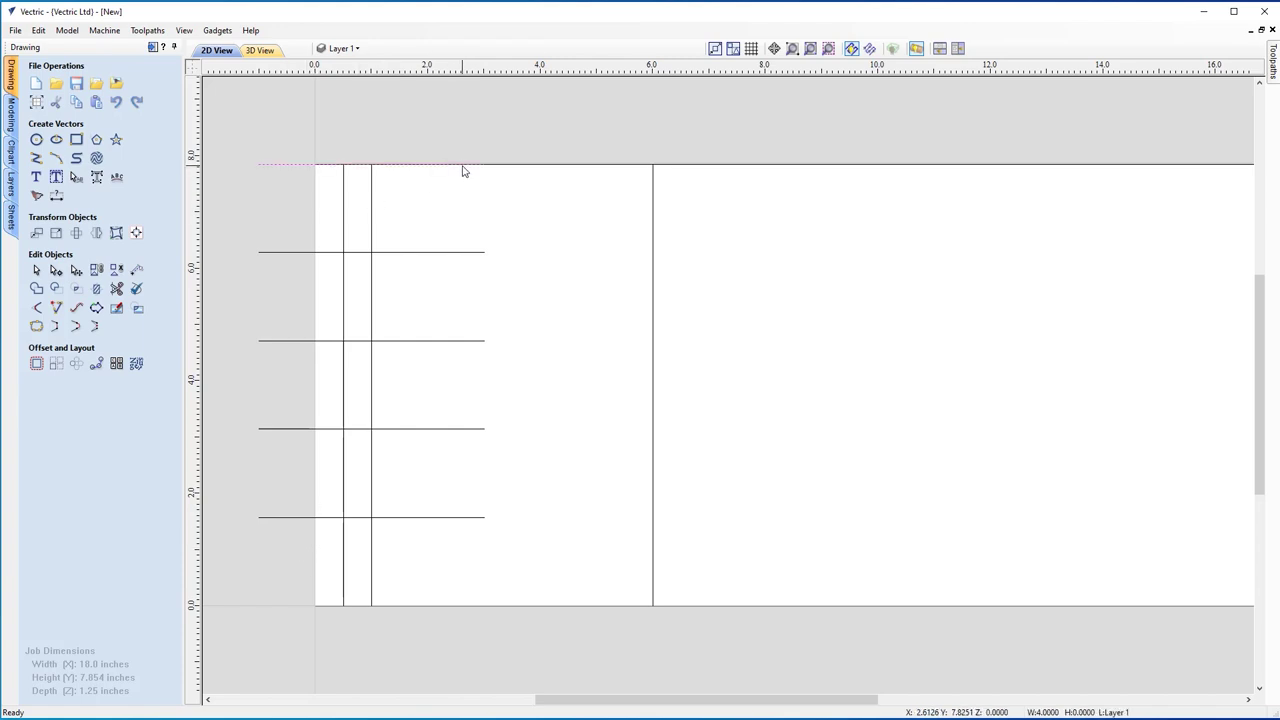
# - Rename Layer 1, which holds the copied horizontal lines, to Flutes
pyautogui.click(508, 172)
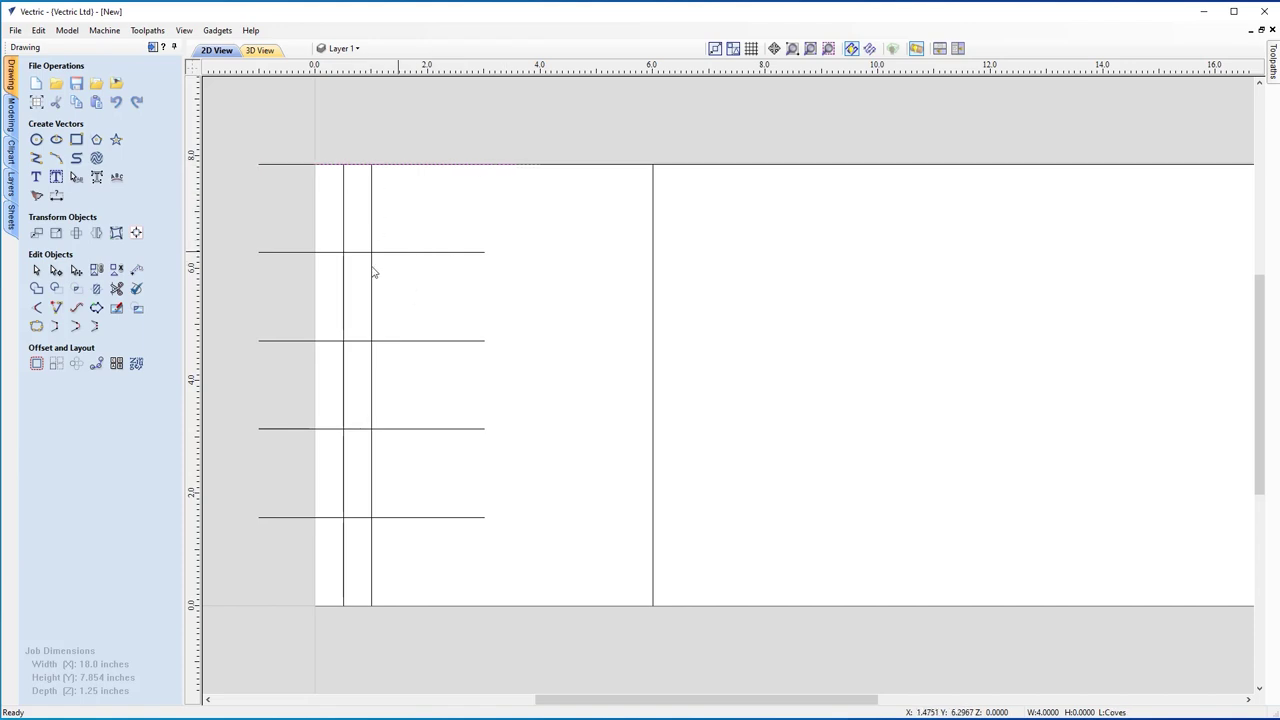
pyautogui.click(475, 192)
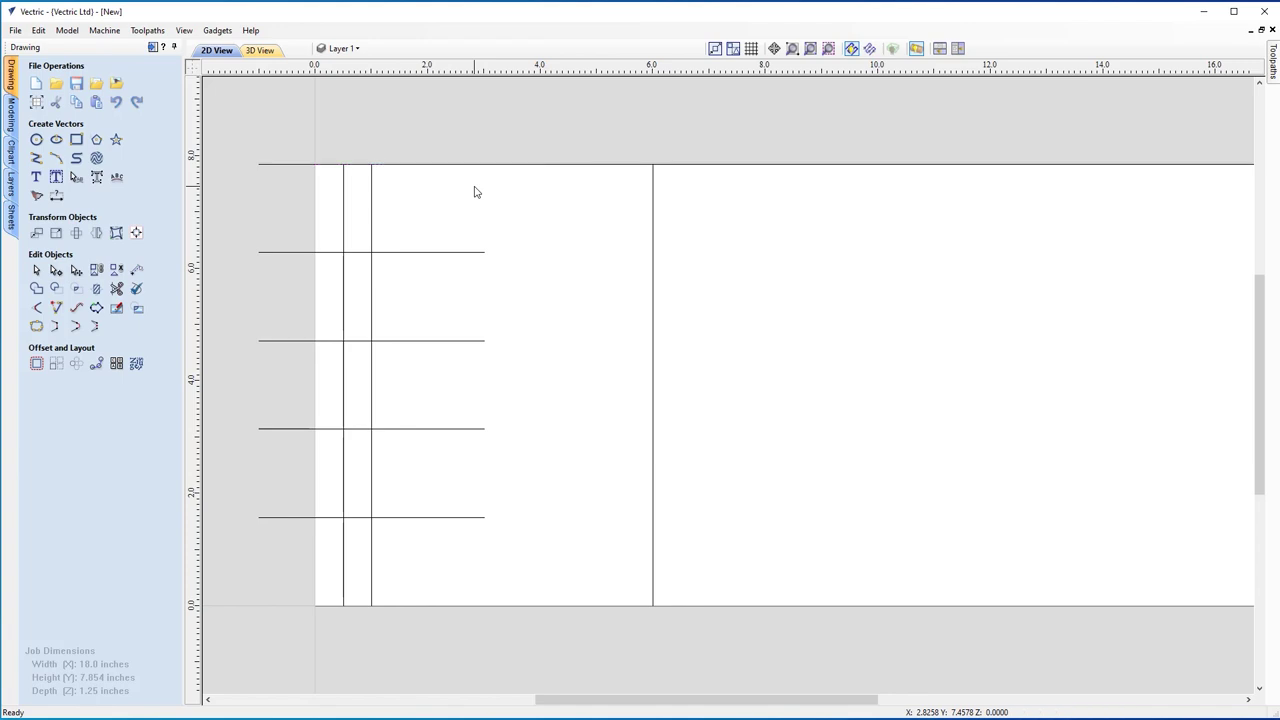
pyautogui.click(358, 49)
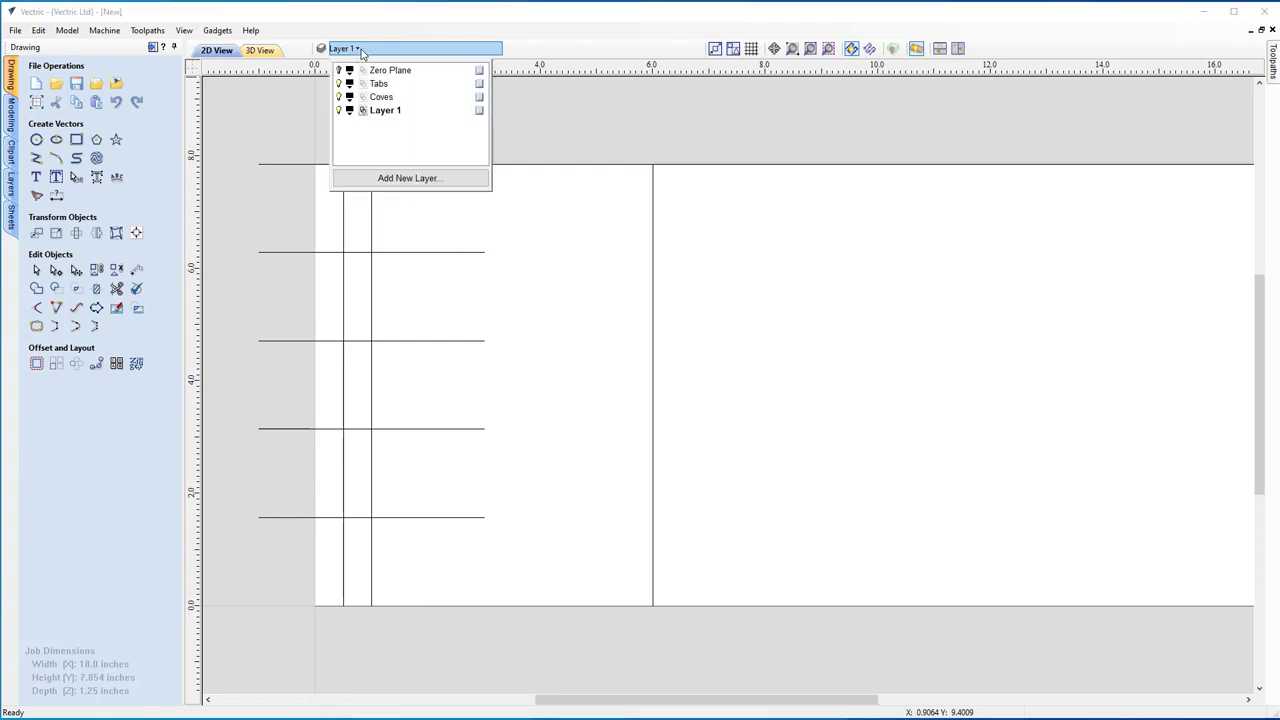
pyautogui.rightClick(396, 113)
pyautogui.click(450, 228)
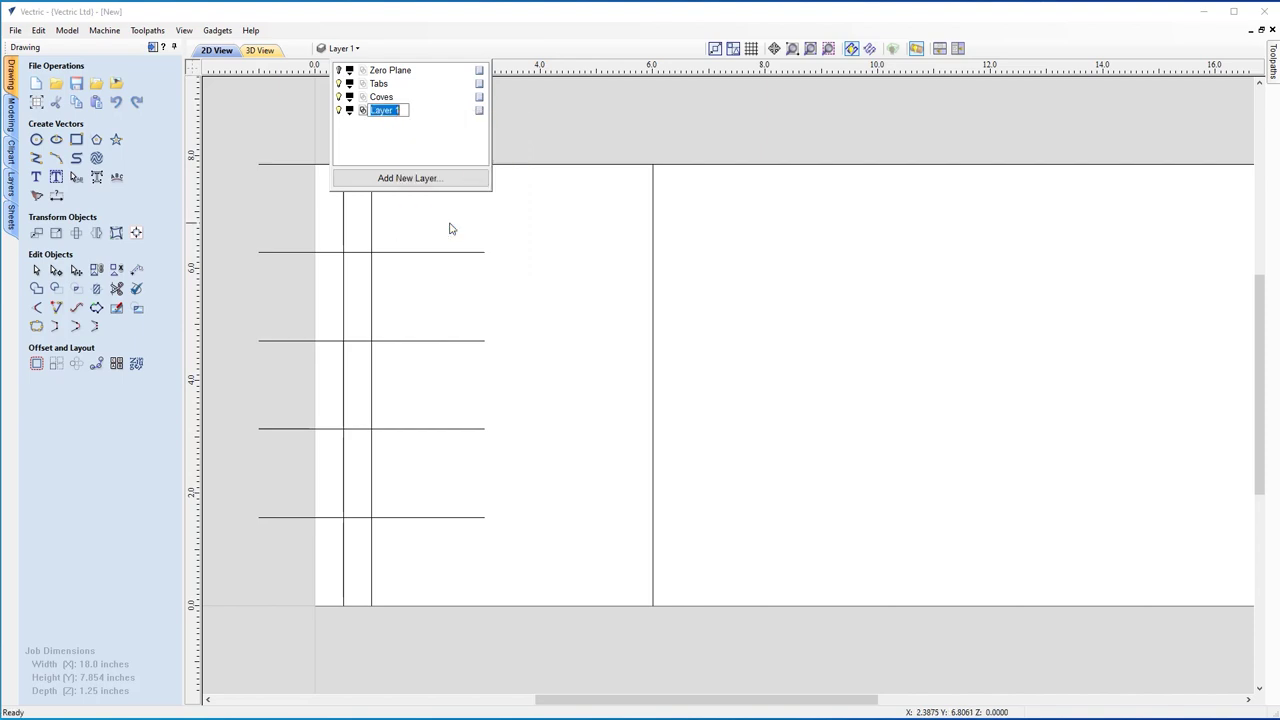
pyautogui.write('Flutes')
pyautogui.press('Return')
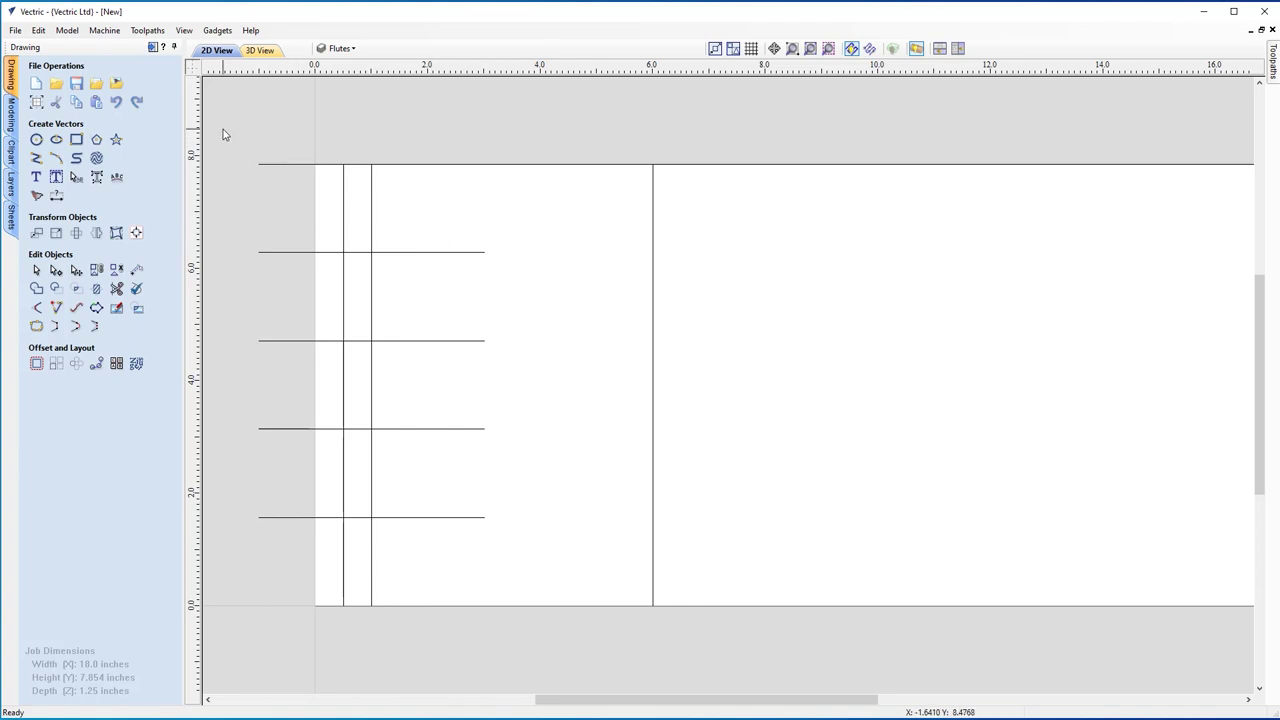
# - Group the five 4-inch horizontal flute lines into one object
pyautogui.moveTo(224, 133)
pyautogui.mouseDown()
pyautogui.moveTo(269, 217)
pyautogui.moveTo(323, 569)
pyautogui.moveTo(283, 137)
pyautogui.mouseUp()
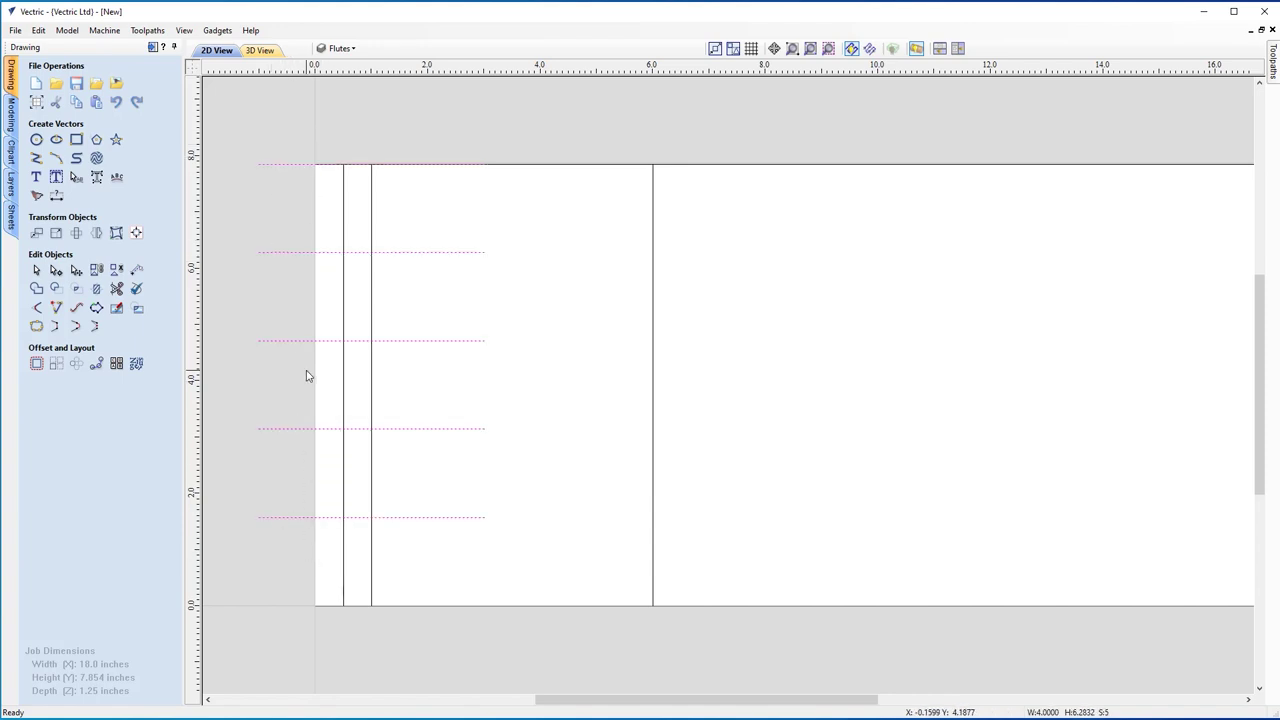
pyautogui.rightClick(304, 258)
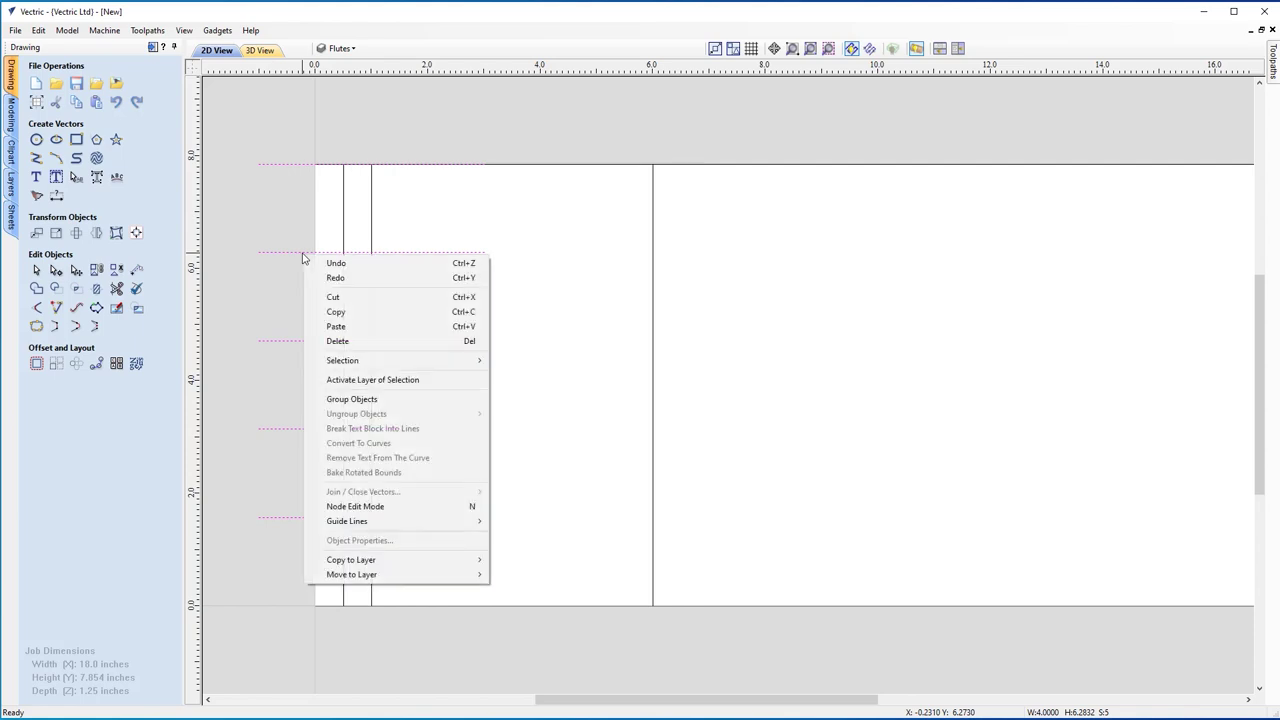
pyautogui.click(396, 400)
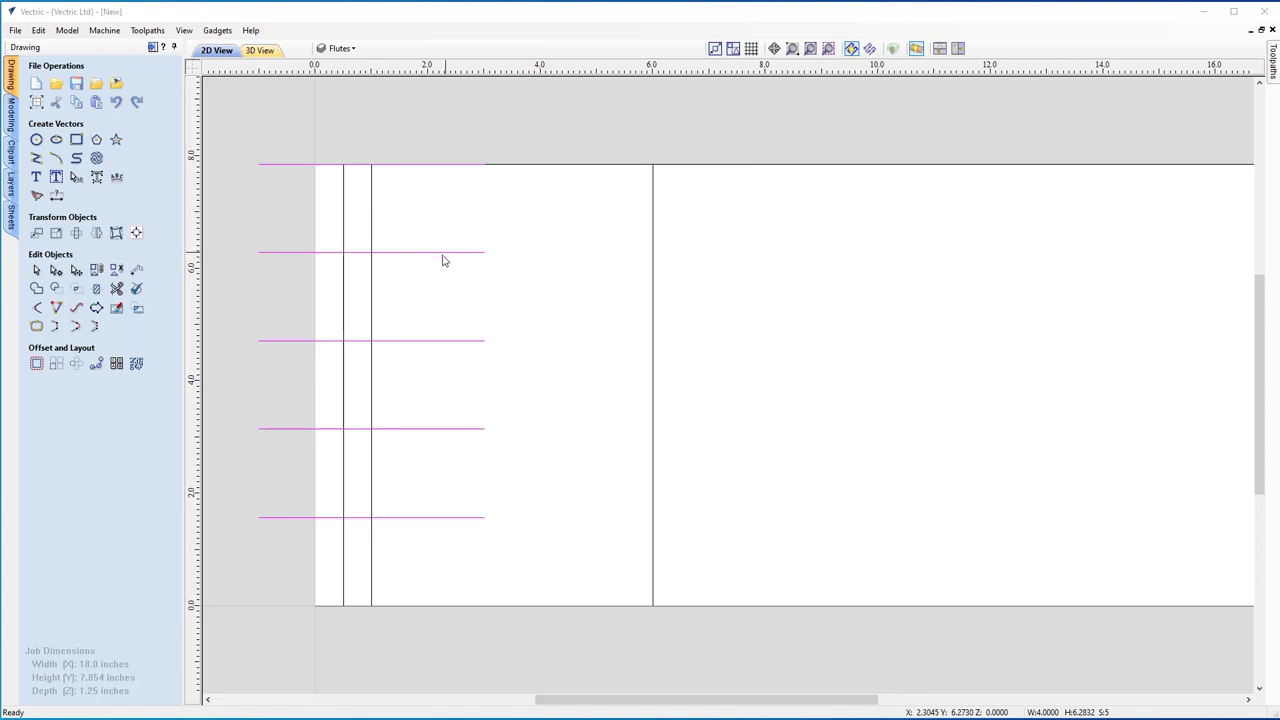
# - Align the flute group to the vertical line at X 1, centring it vertically and matching its left edge to the line
pyautogui.click(371, 299)
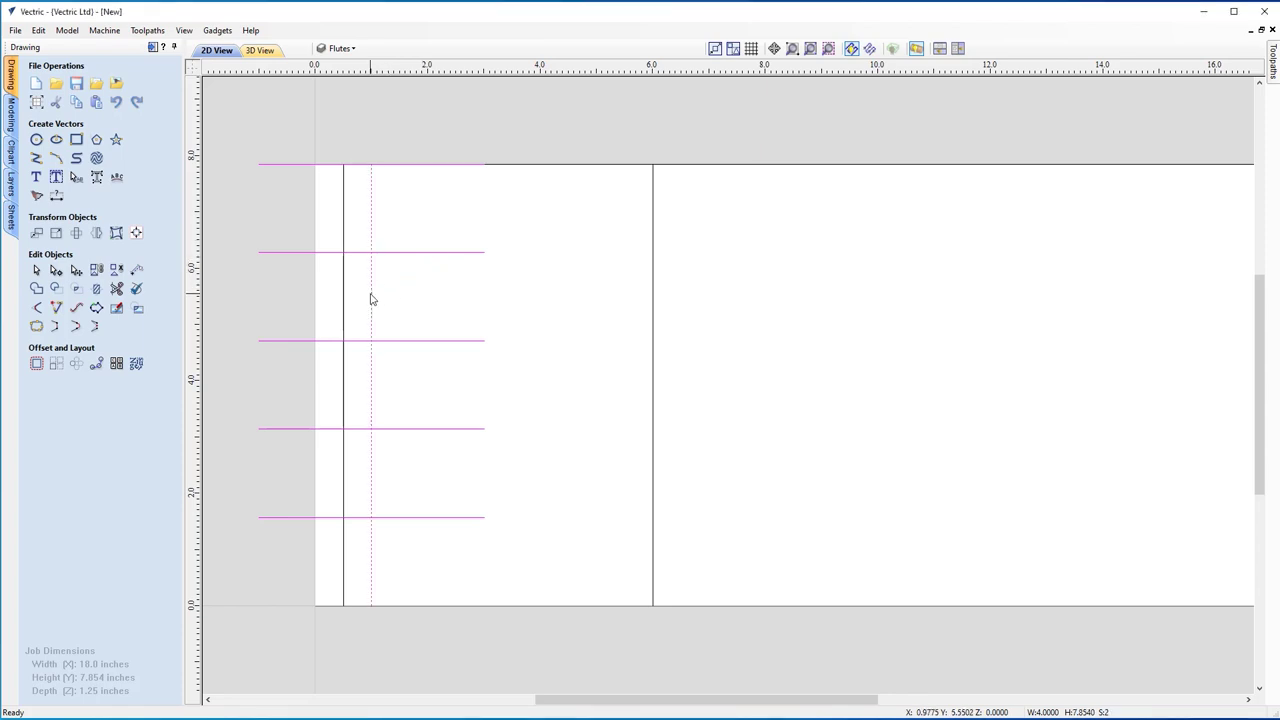
pyautogui.click(136, 234)
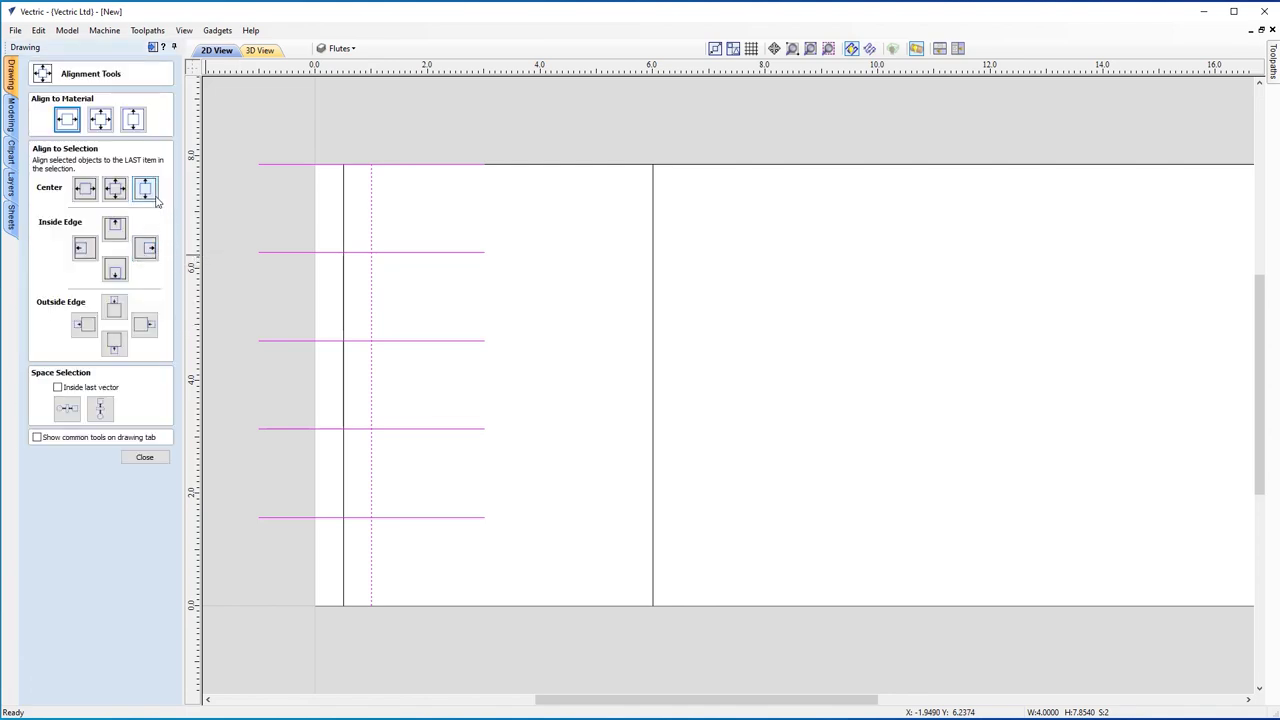
pyautogui.click(146, 192)
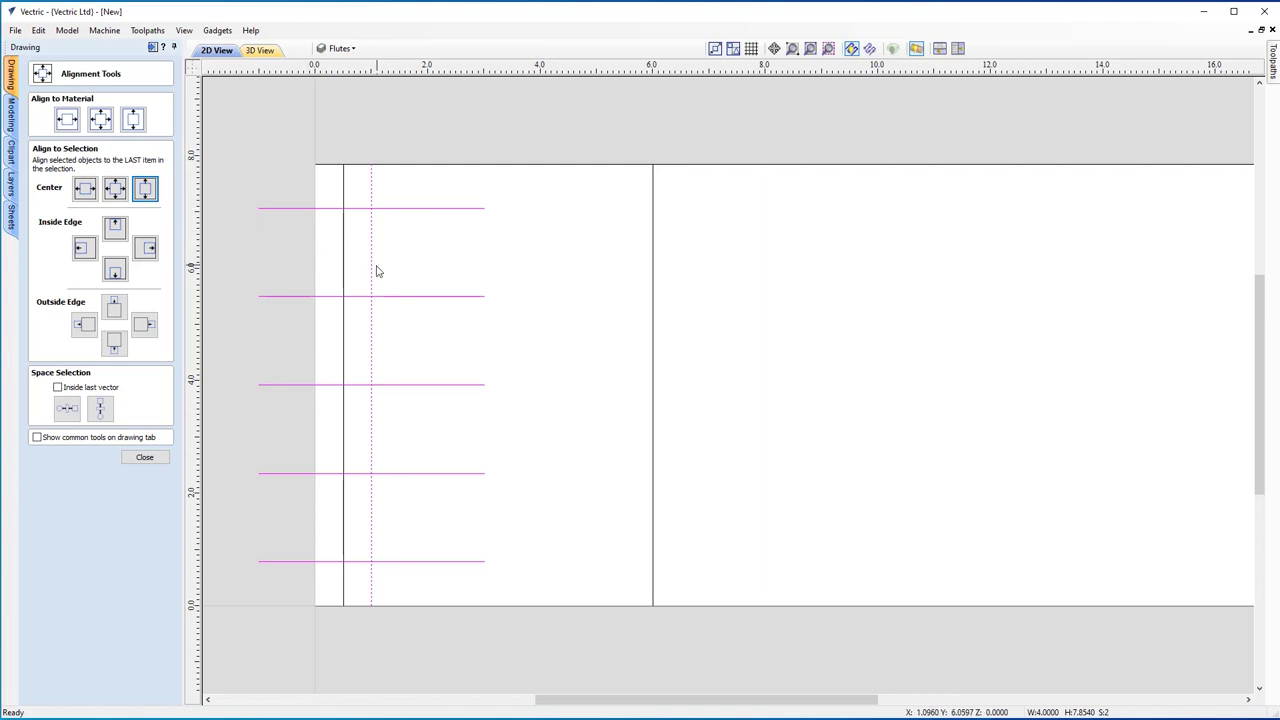
pyautogui.click(84, 248)
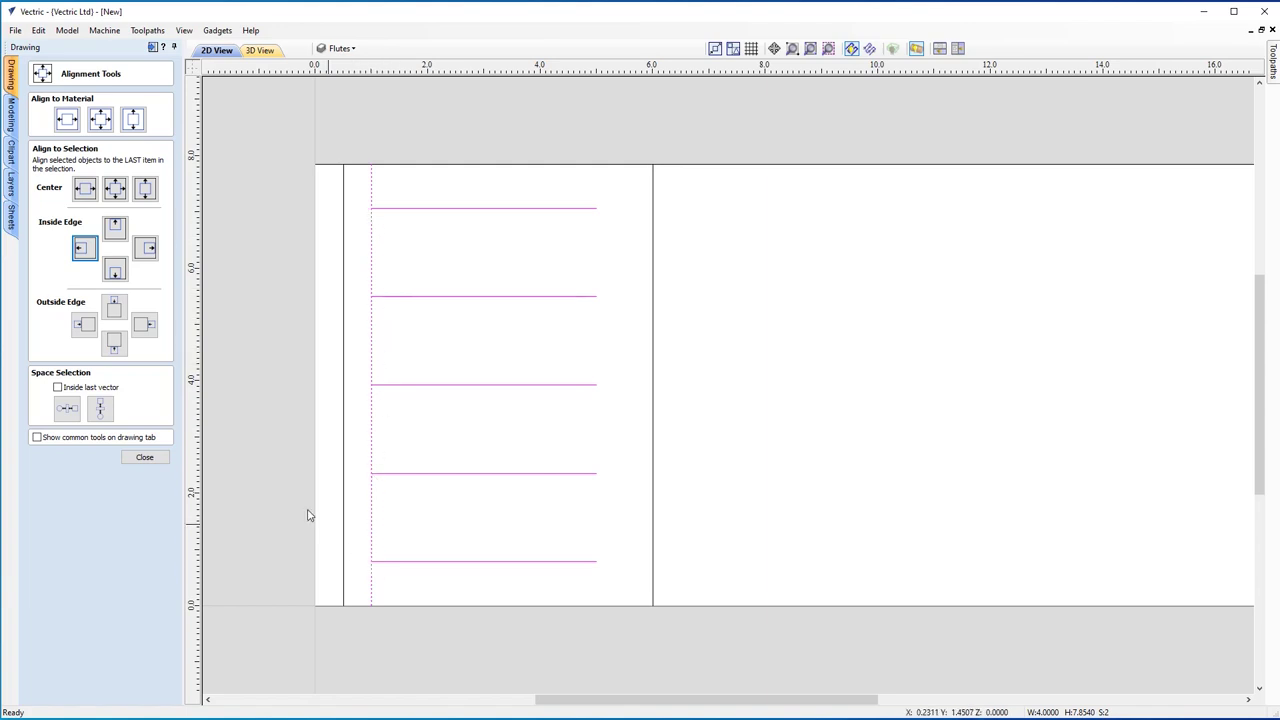
pyautogui.click(145, 458)
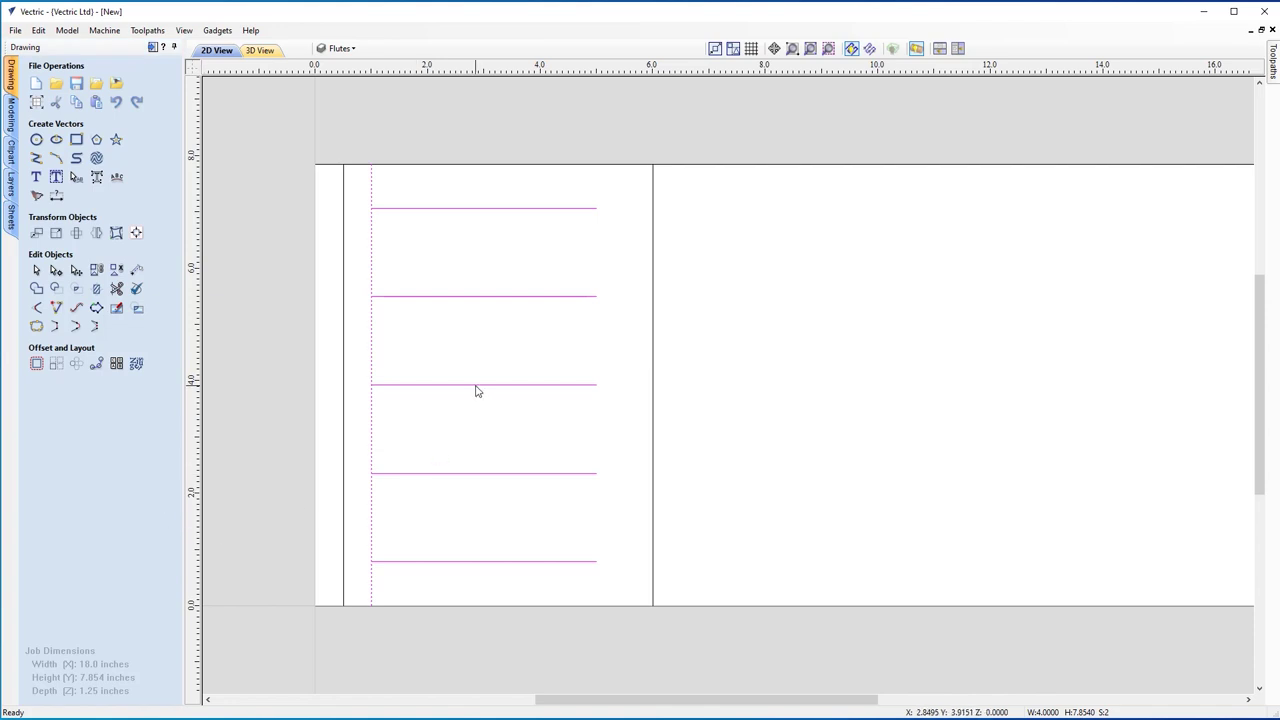
pyautogui.click(518, 405)
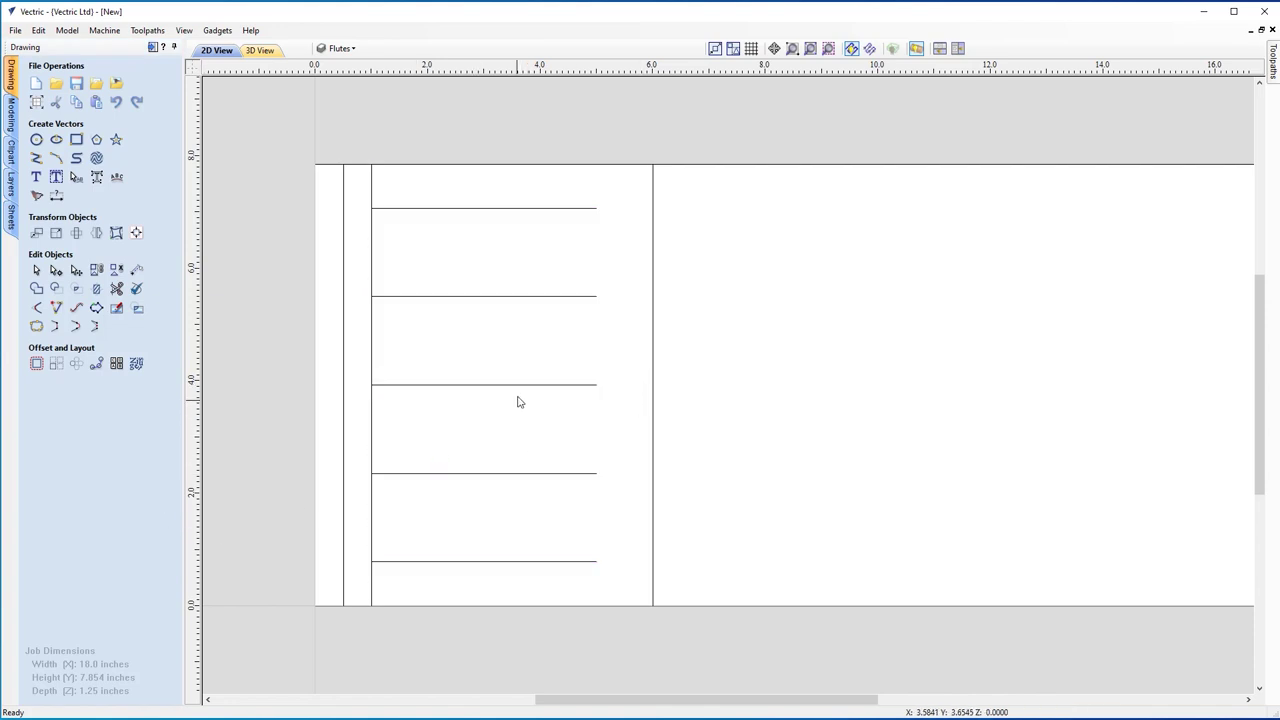
# - Move the flute group by a relative 0.5 inches in X and 0.0 in Y
pyautogui.click(519, 387)
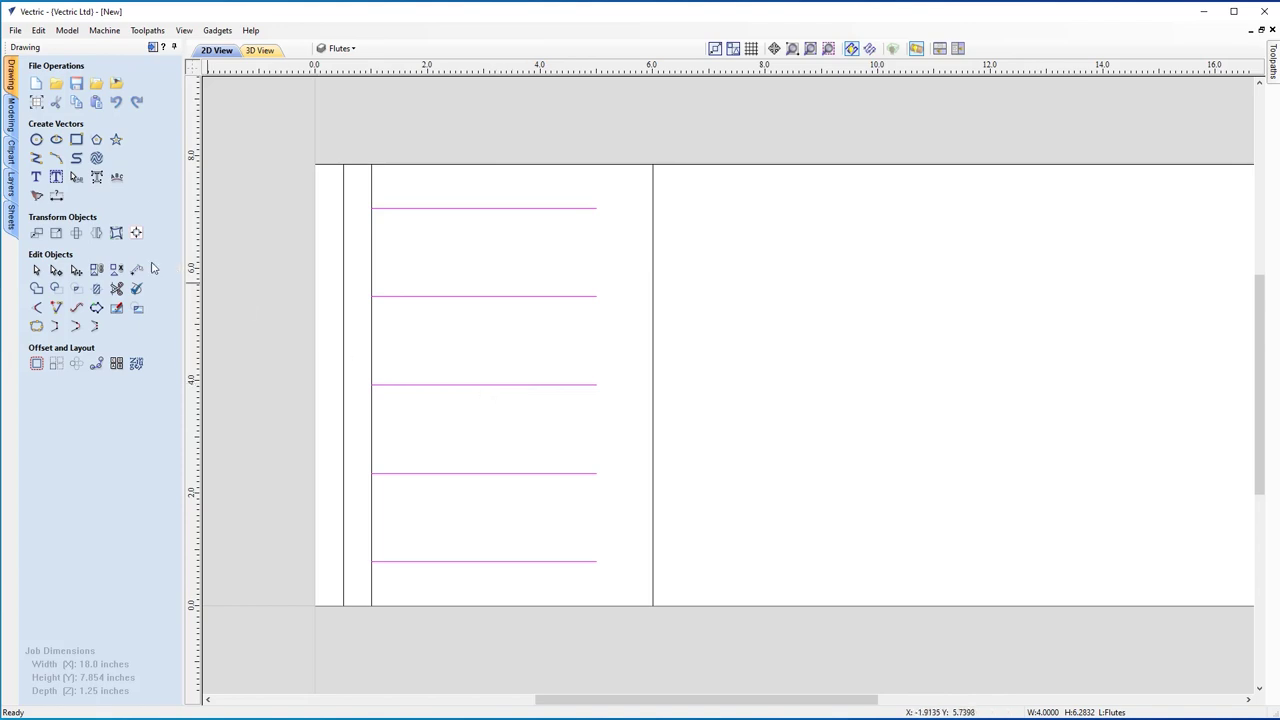
pyautogui.click(36, 235)
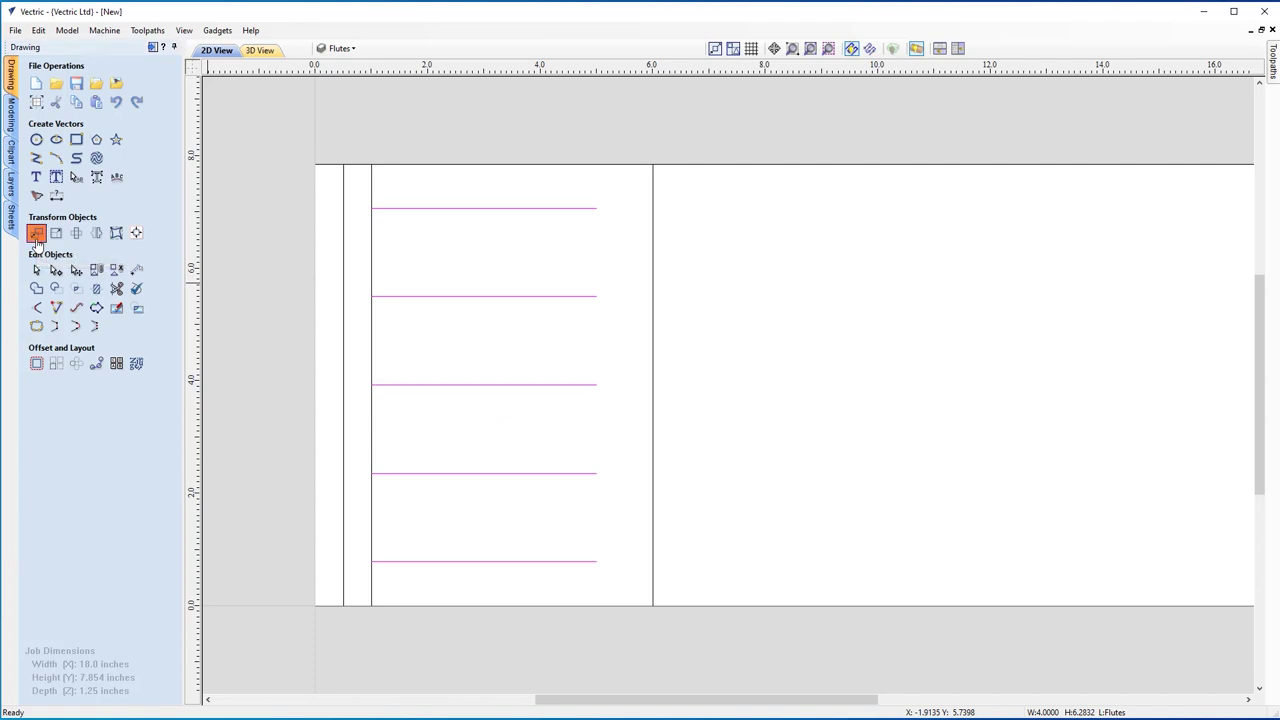
pyautogui.moveTo(118, 227); pyautogui.dragTo(44, 230)
pyautogui.press('BackSpace')
pyautogui.moveTo(118, 211); pyautogui.dragTo(50, 211)
pyautogui.click(50, 176)
pyautogui.click(117, 213)
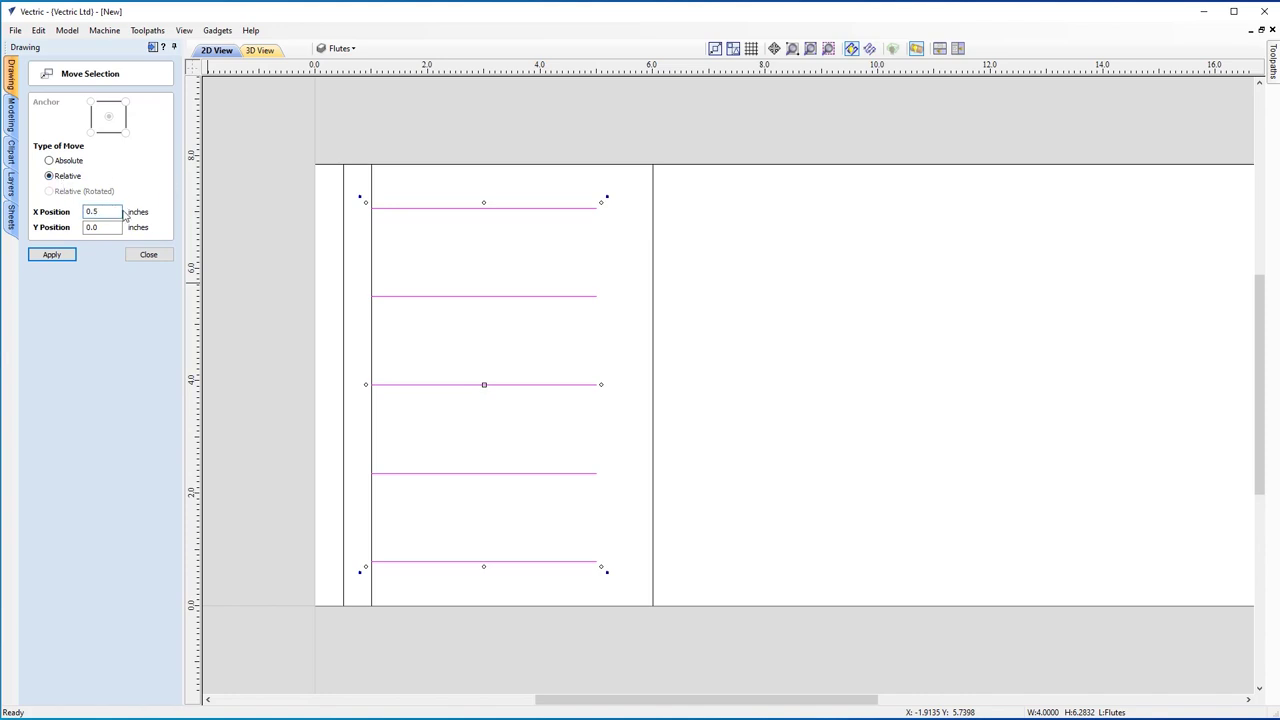
pyautogui.click(52, 255)
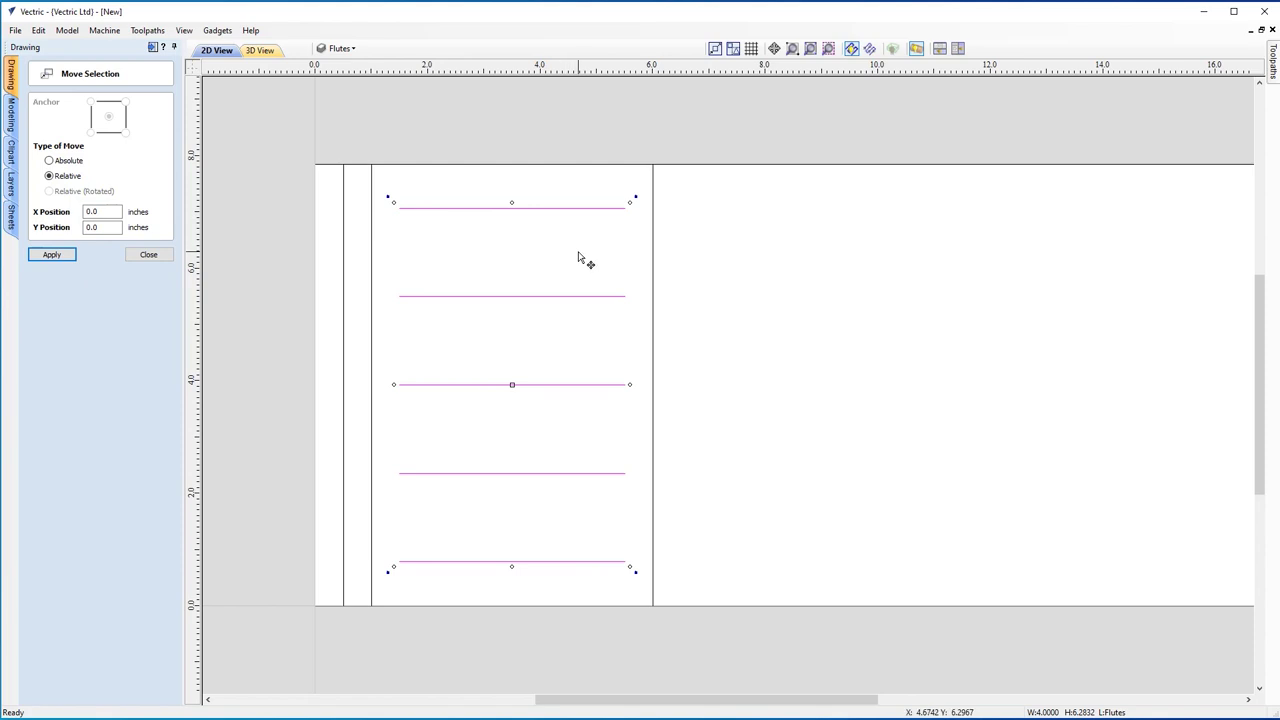
pyautogui.click(153, 257)
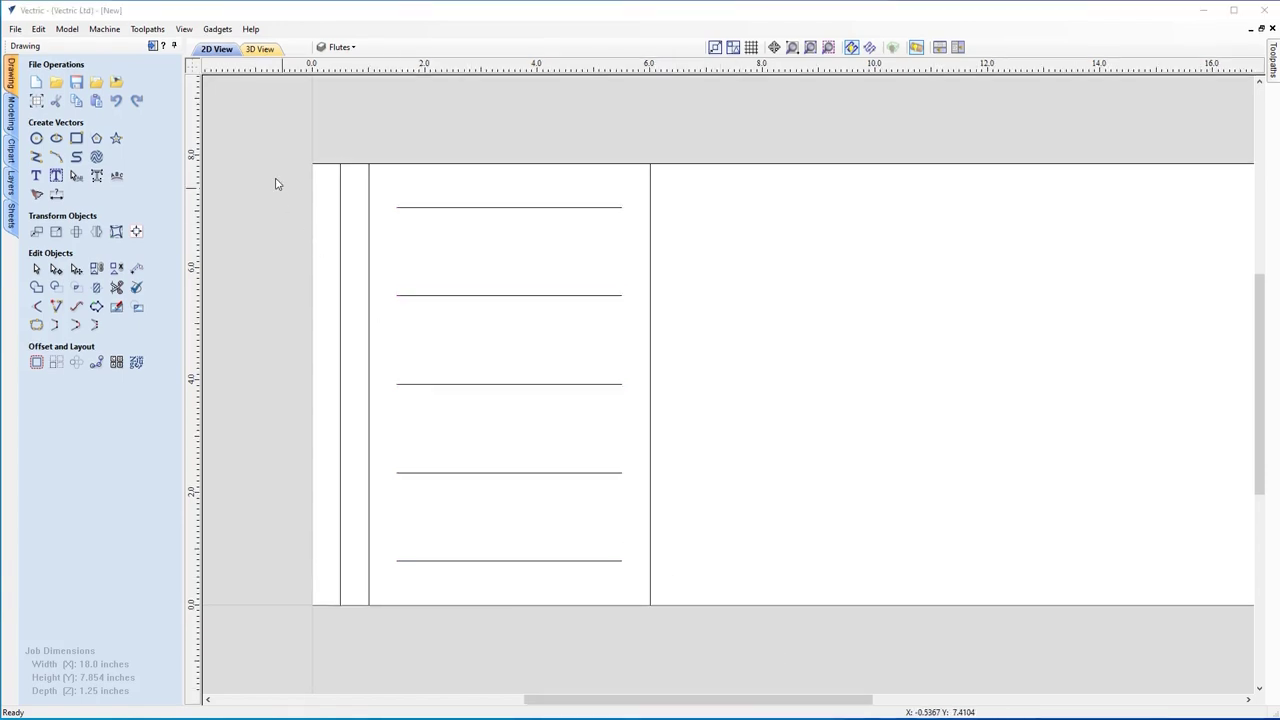
# - Show the guide lines and import the Shell_Moulding 3D model, accepting the automatic adjustment of the modeling plane
pyautogui.click(193, 66)
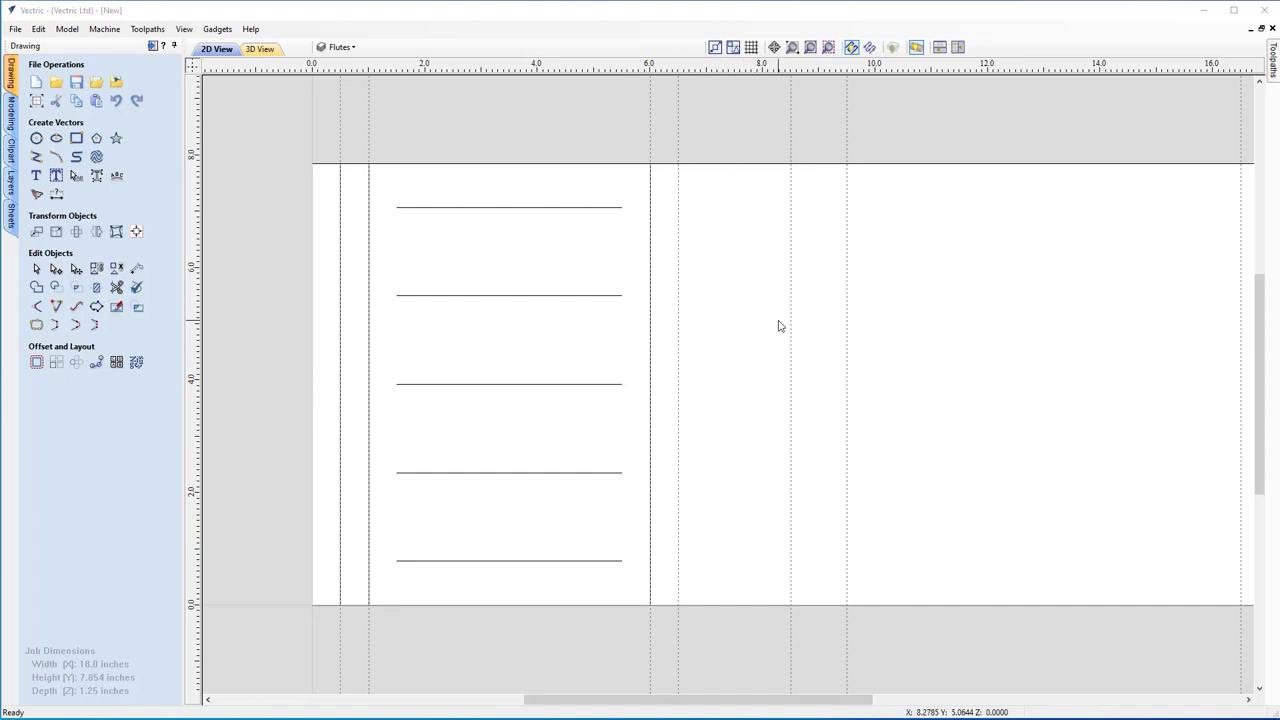
pyautogui.click(810, 48)
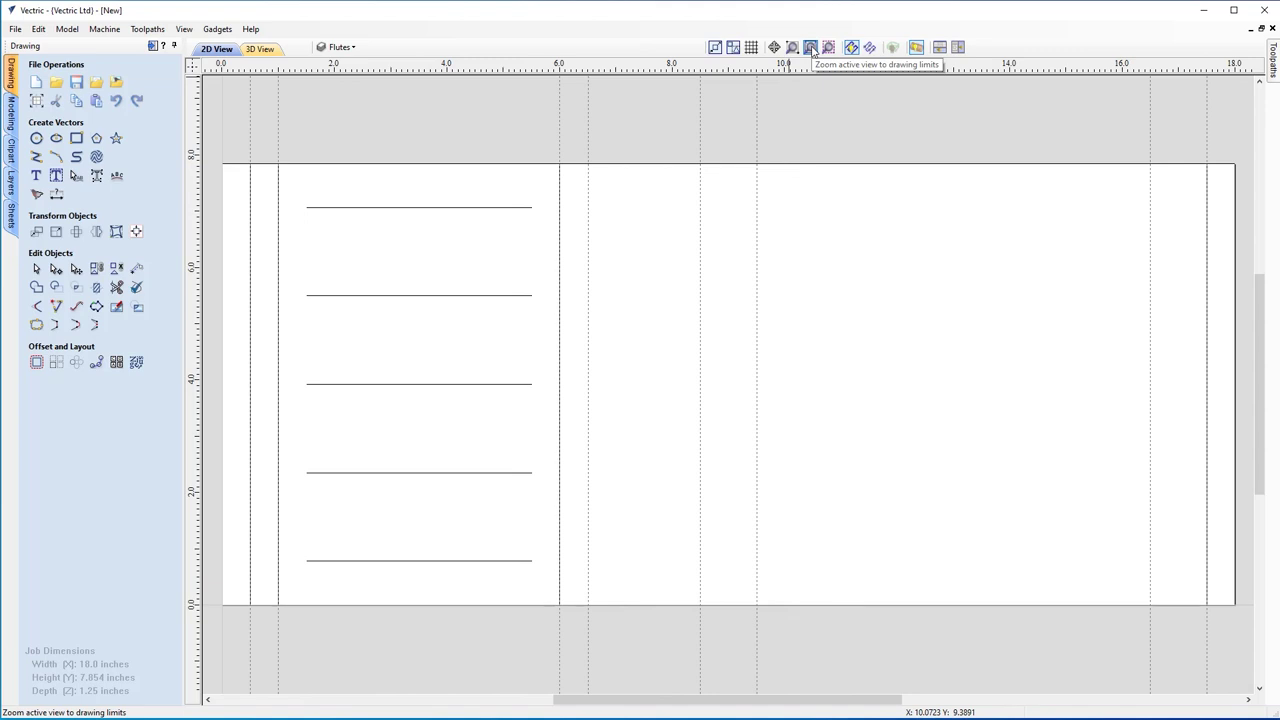
pyautogui.click(11, 112)
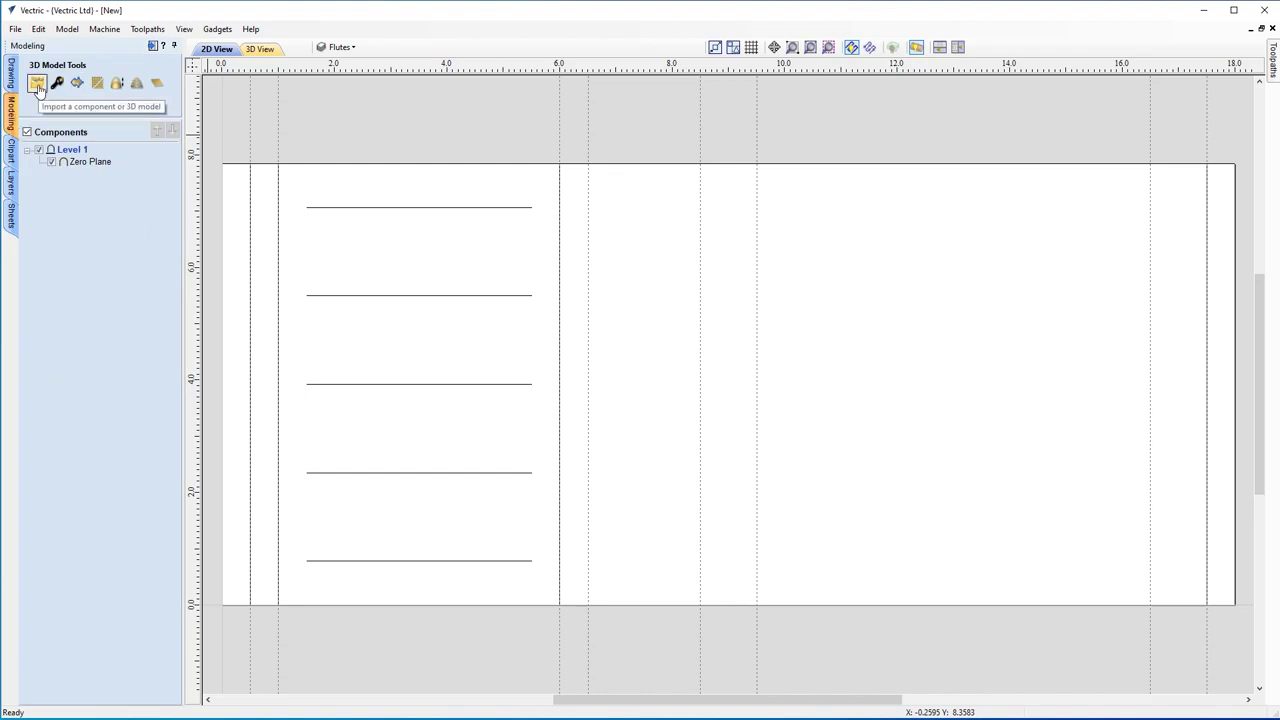
pyautogui.click(37, 84)
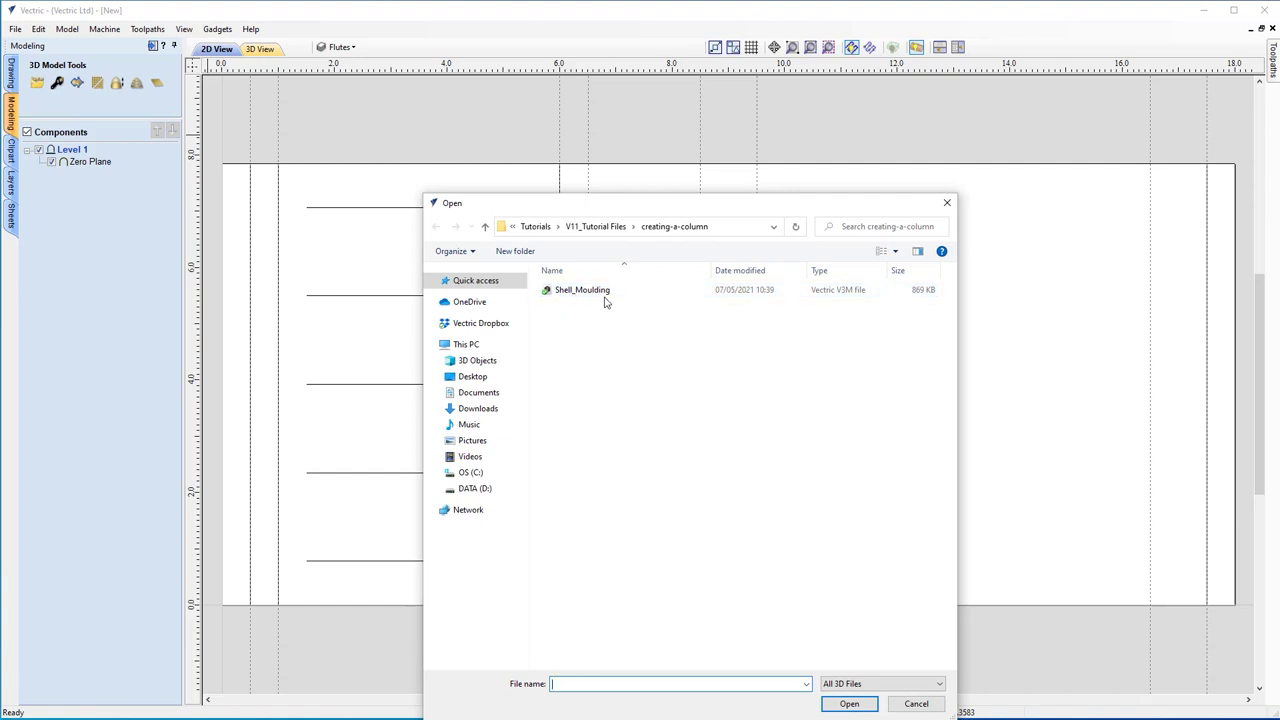
pyautogui.doubleClick(598, 292)
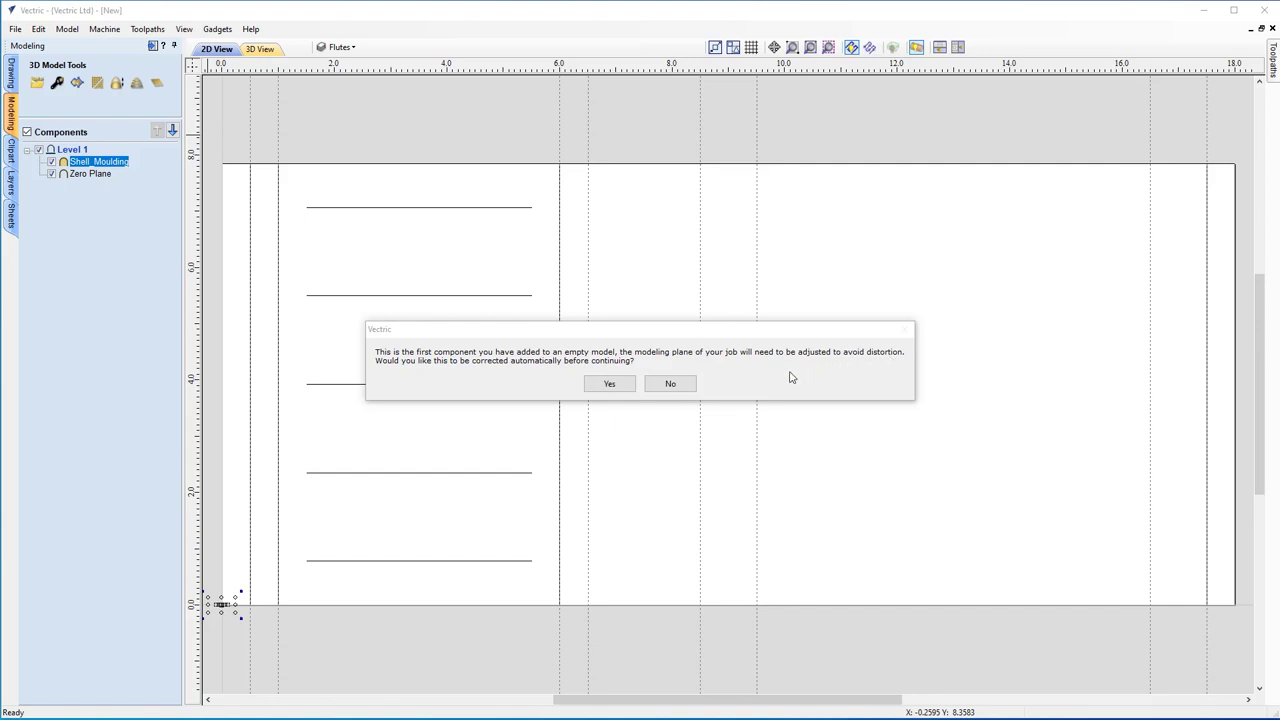
pyautogui.click(610, 384)
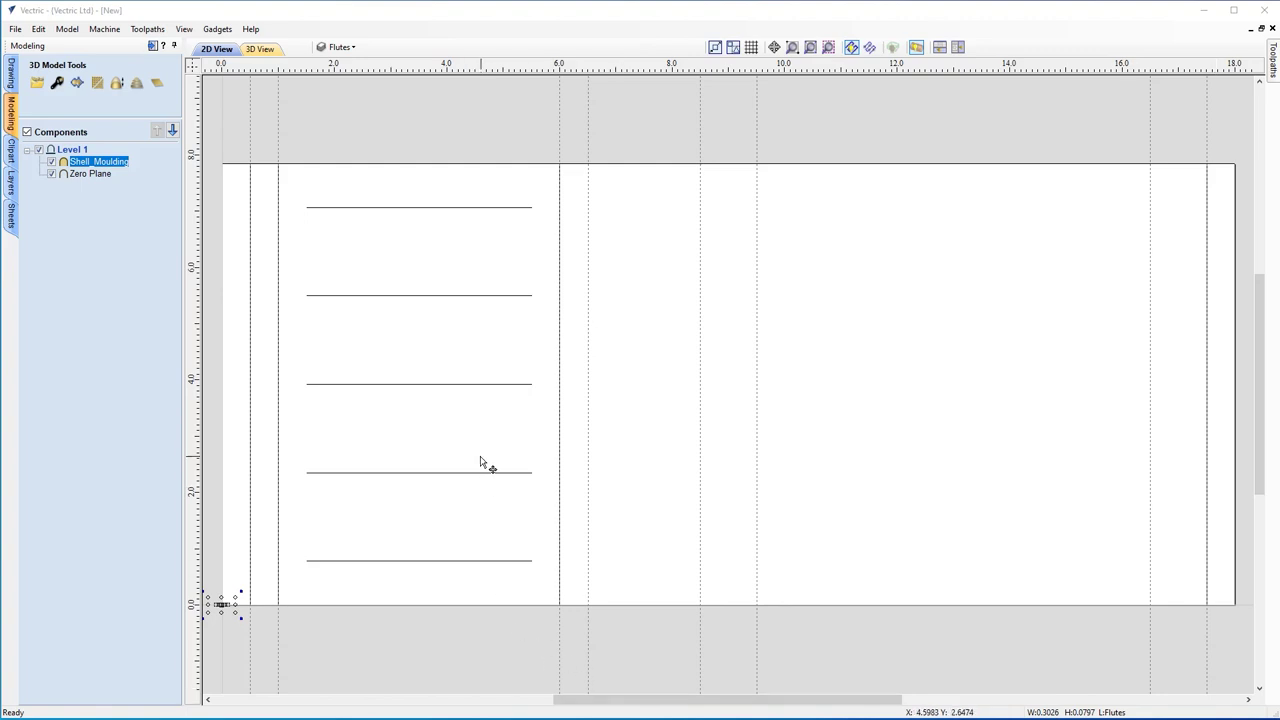
# - Add a new layer named Components
pyautogui.click(353, 48)
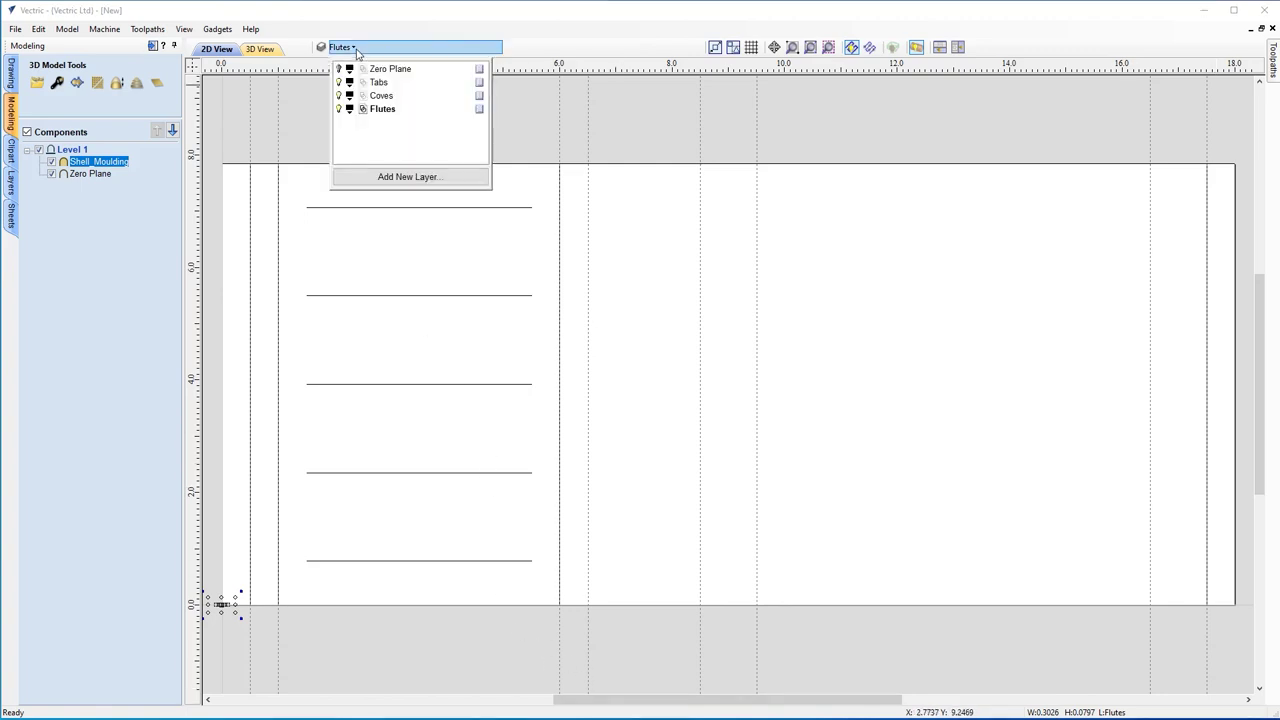
pyautogui.click(421, 177)
pyautogui.write('Component')
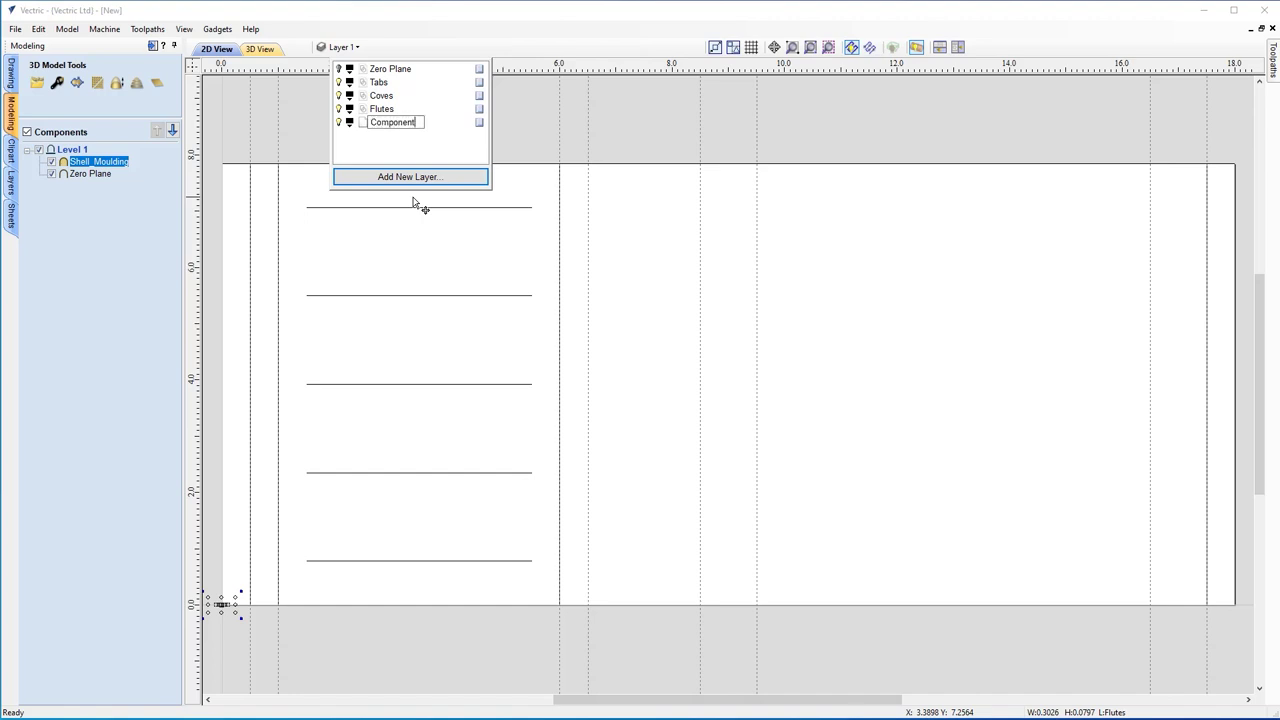
pyautogui.write('s')
pyautogui.press('Return')
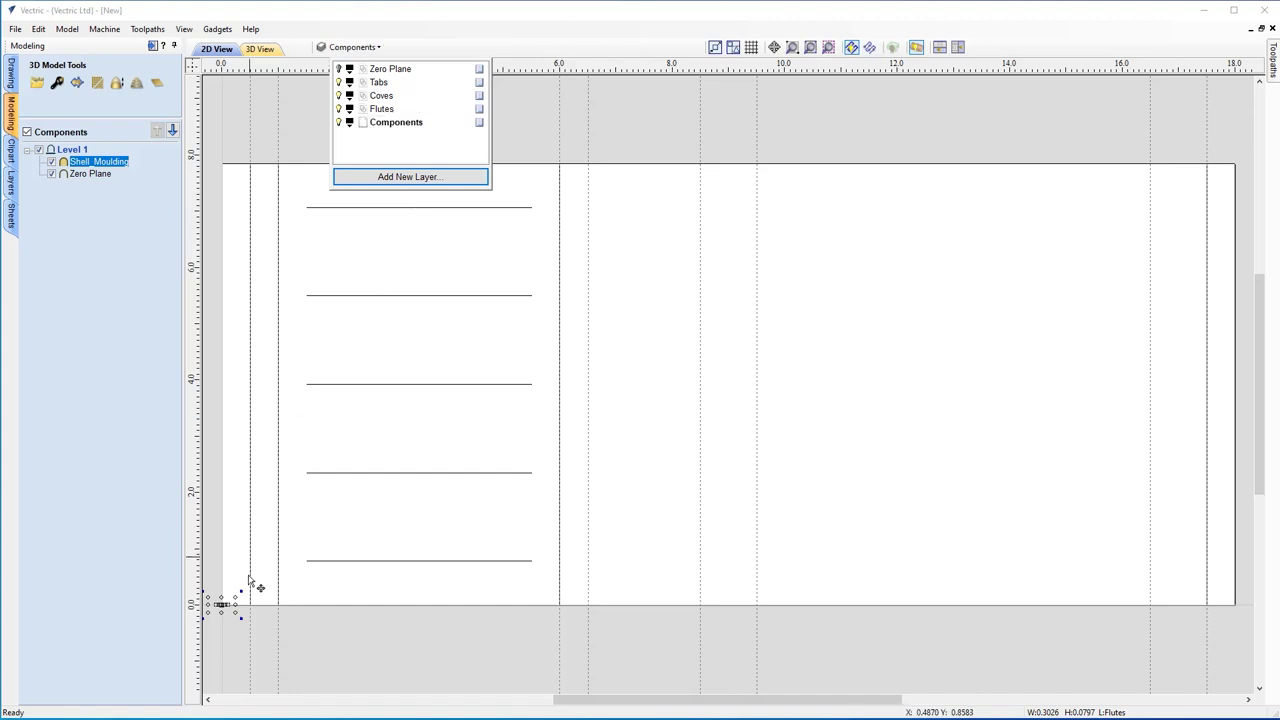
# - Move the Shell_Moulding component to about X 1.5, Y 4.66, between two flute lines, and transfer it to the Components layer
pyautogui.click(224, 605)
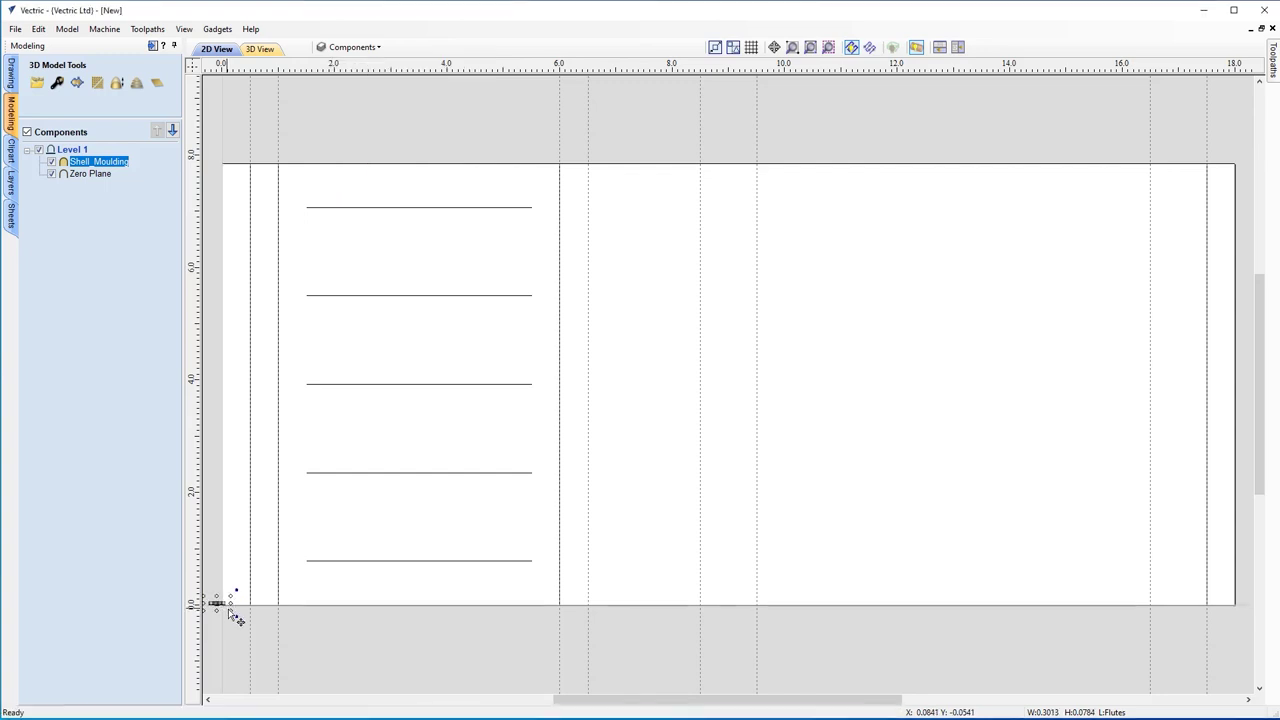
pyautogui.rightClick(222, 603)
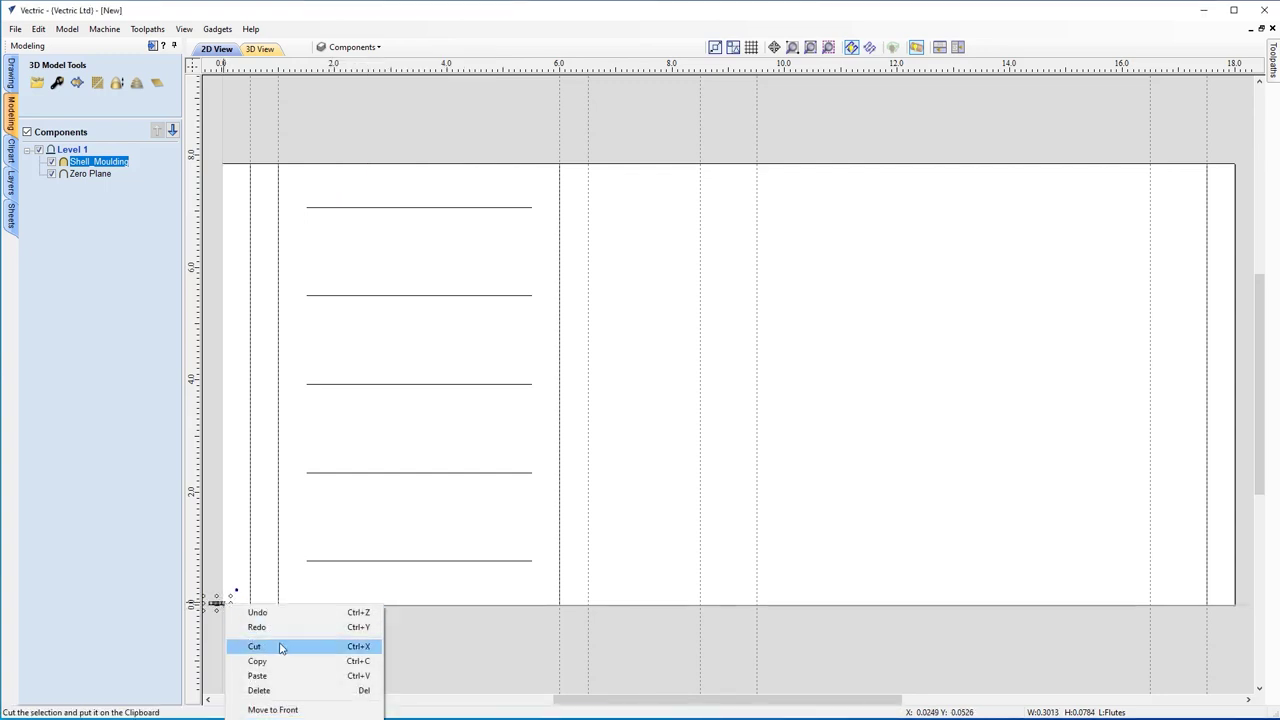
pyautogui.click(218, 609)
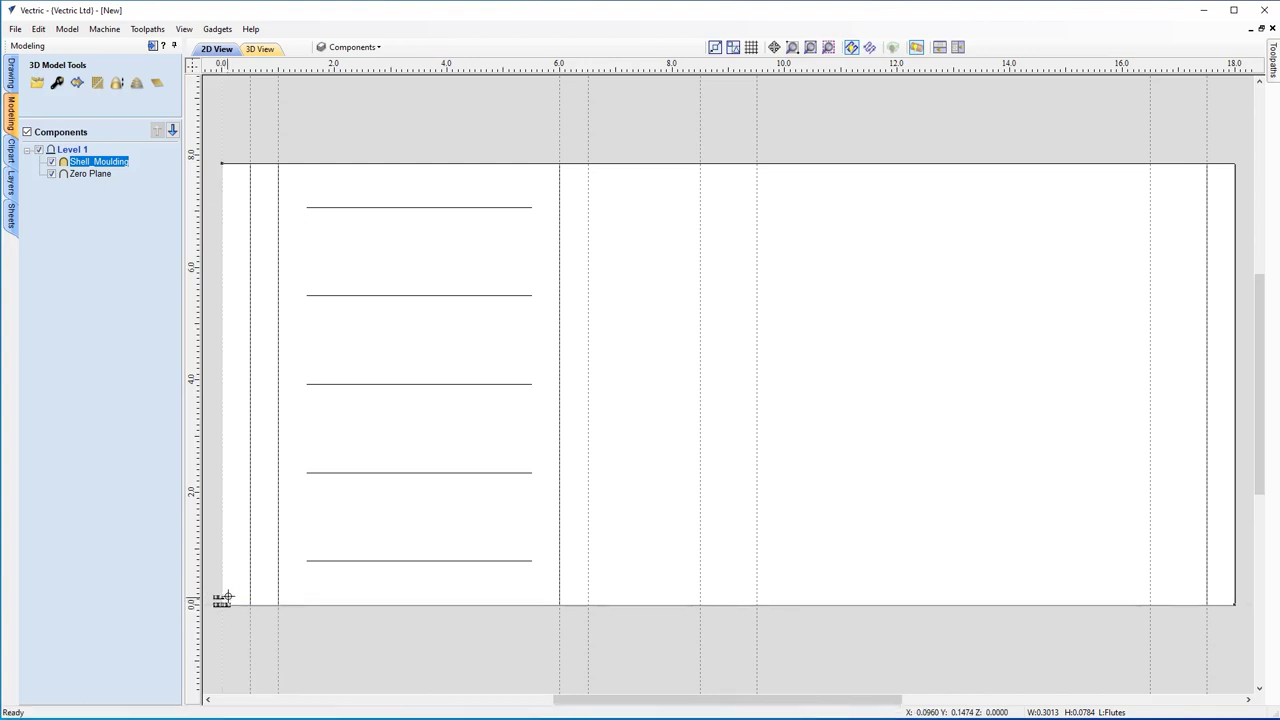
pyautogui.moveTo(307, 318); pyautogui.dragTo(306, 340)
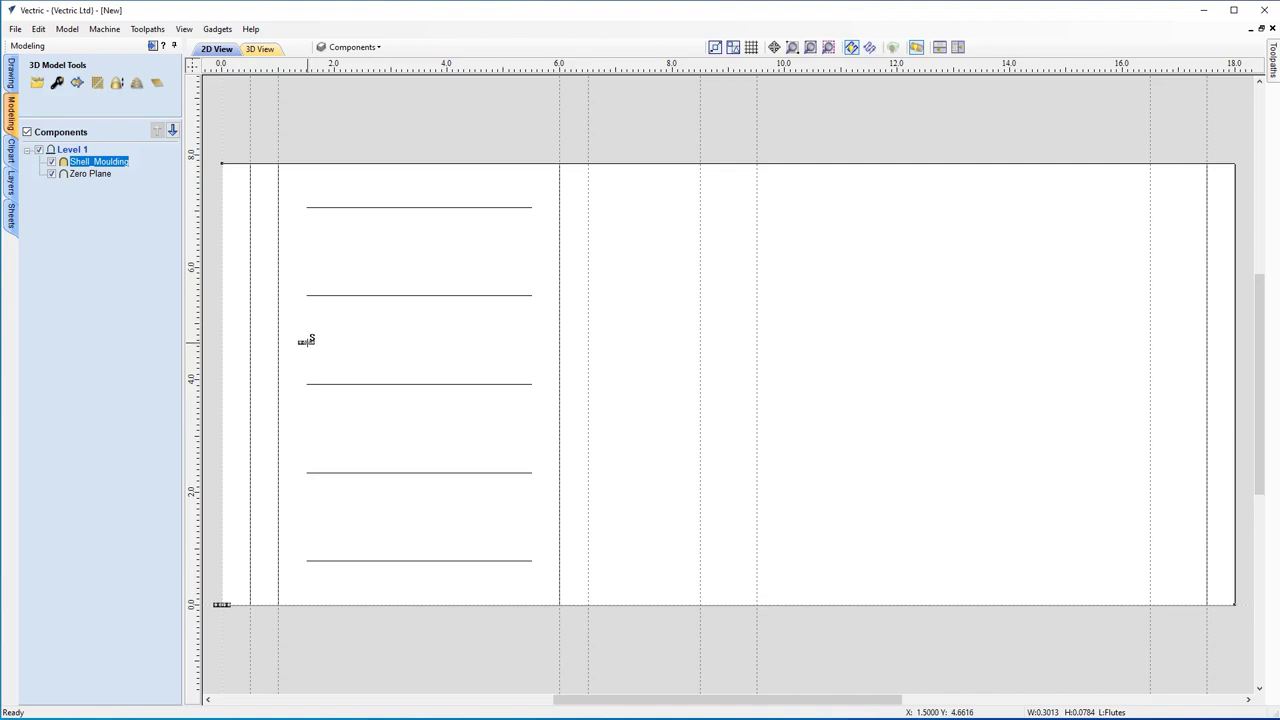
pyautogui.rightClick(309, 341)
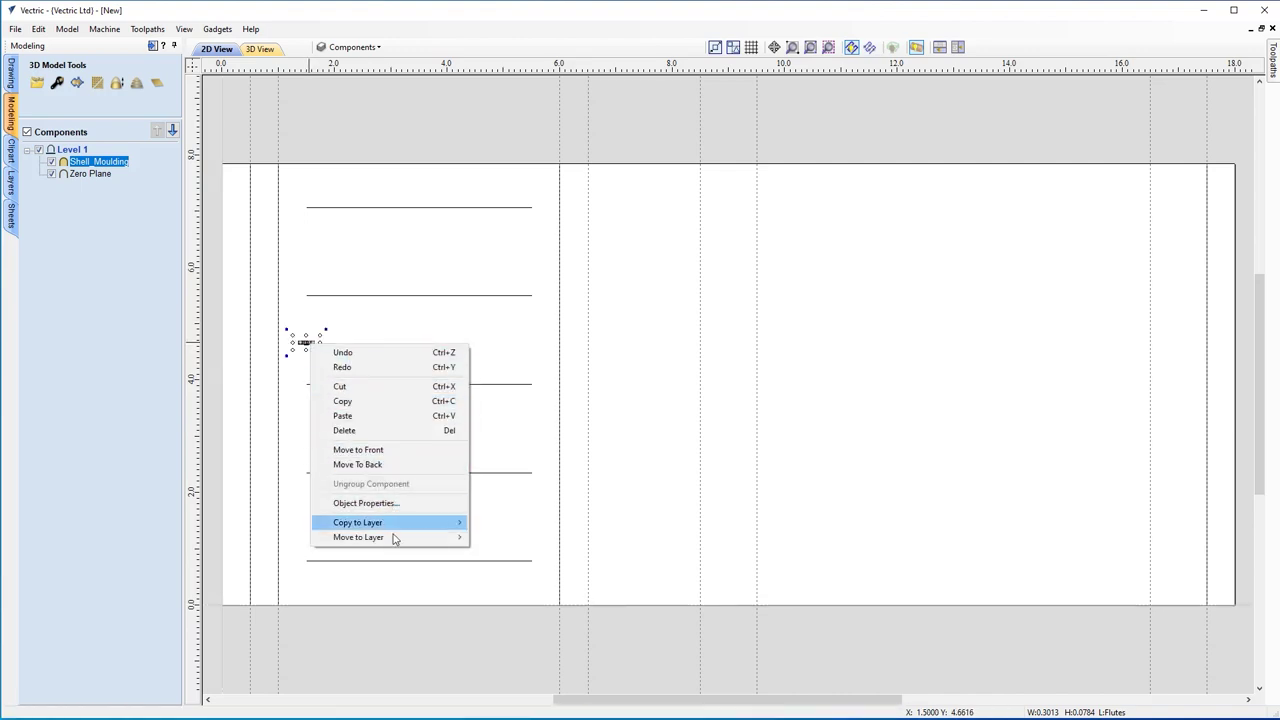
pyautogui.moveTo(398, 540)
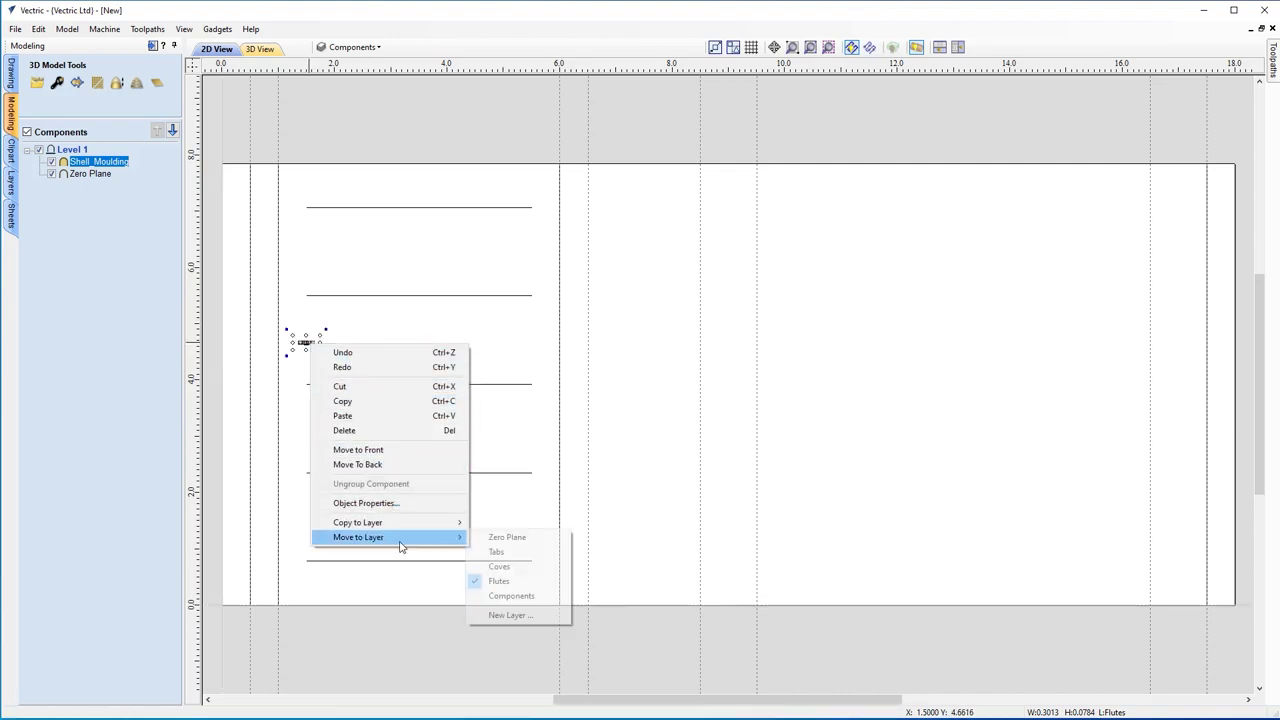
pyautogui.click(522, 604)
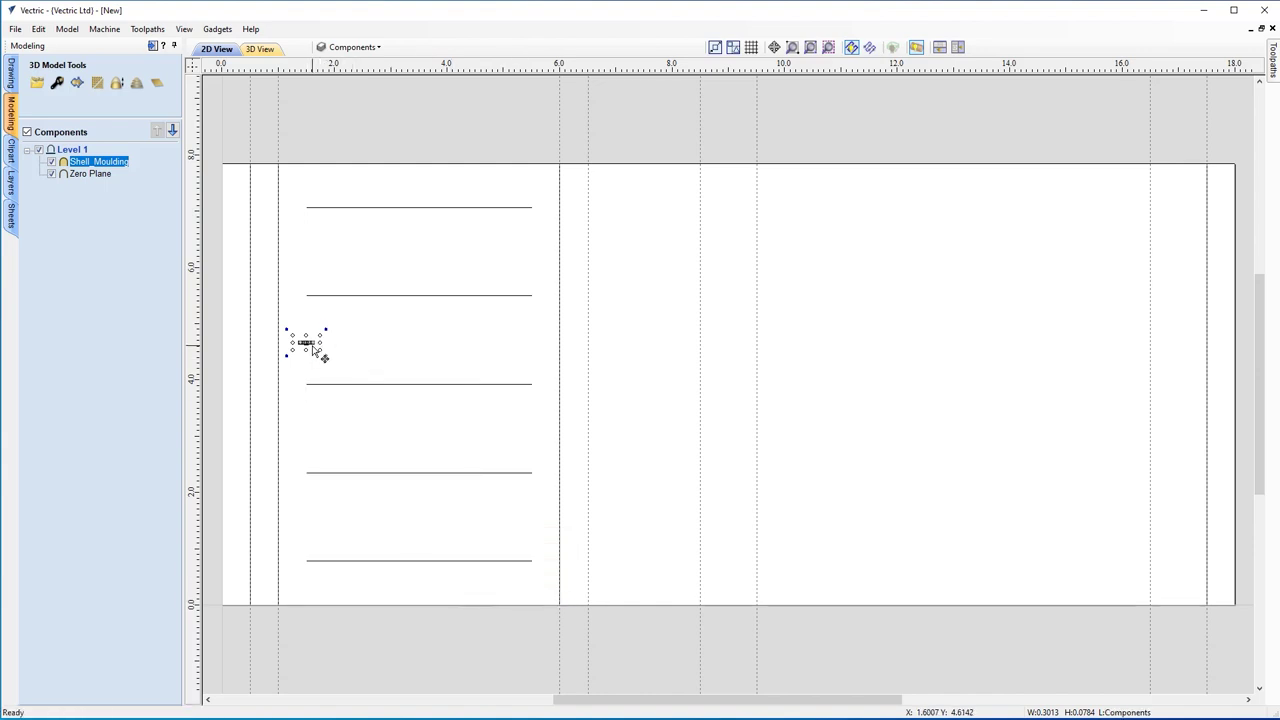
# - Check the Shell_Moulding component's layer assignment through the Components layer's visibility
pyautogui.click(354, 47)
pyautogui.click(338, 122)
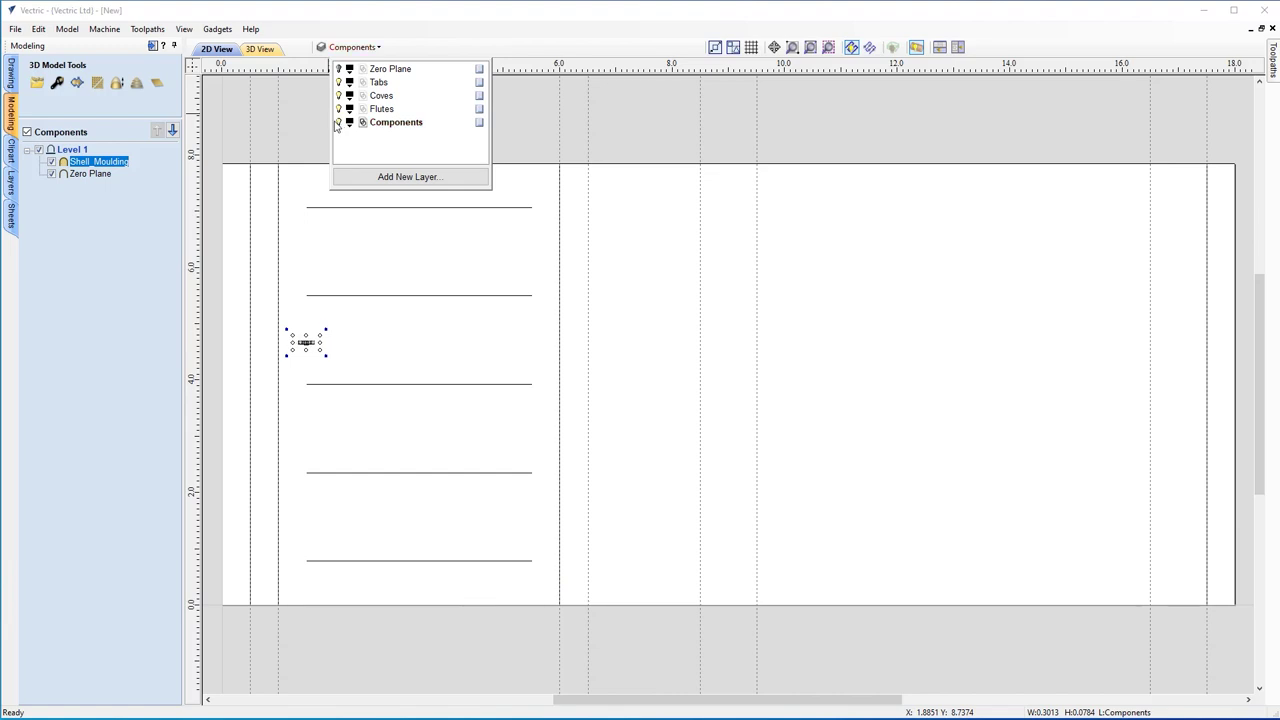
pyautogui.click(357, 366)
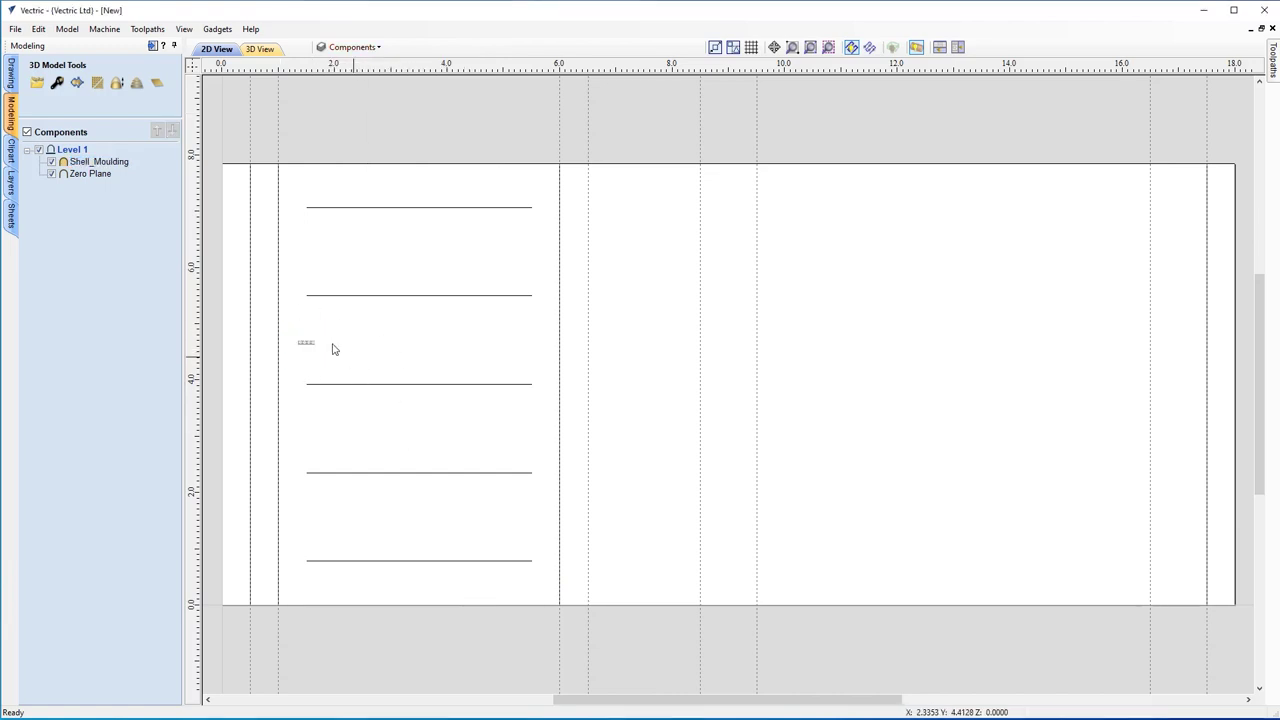
# - Scale the Shell_Moulding component to a width of 7.854 inches with X and Y linked and Z scaled automatically
pyautogui.click(310, 343)
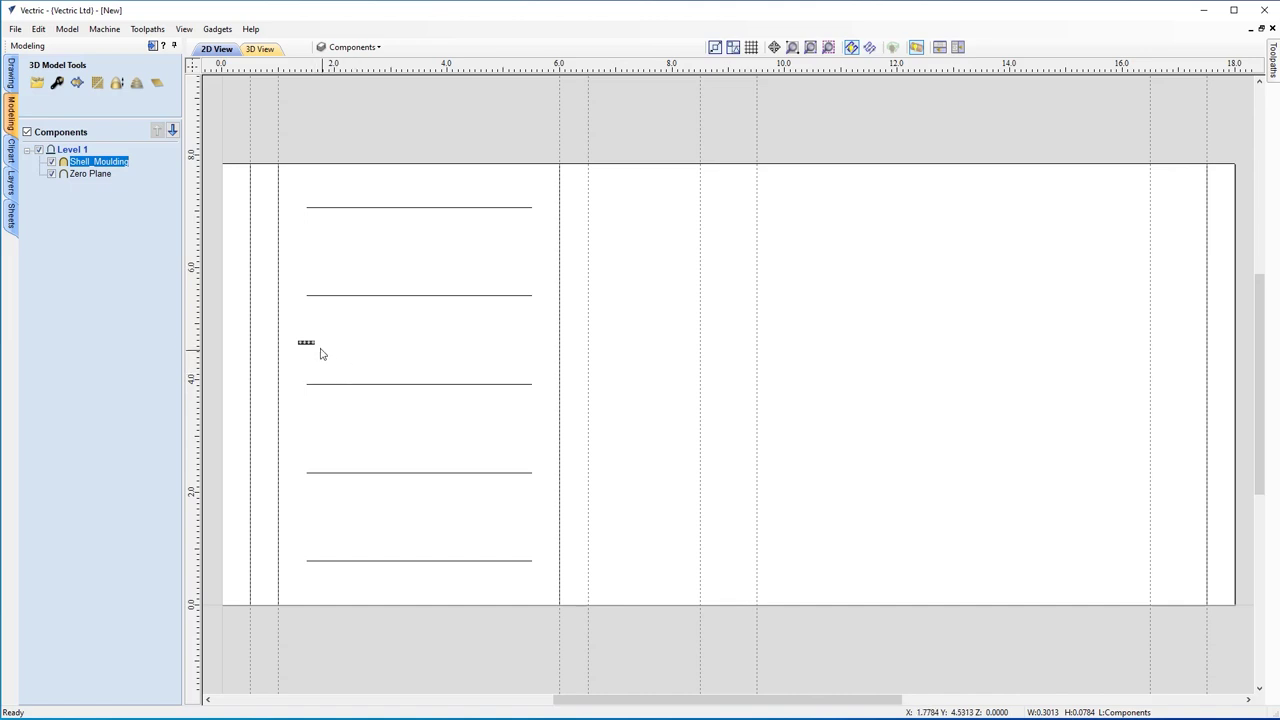
pyautogui.click(12, 78)
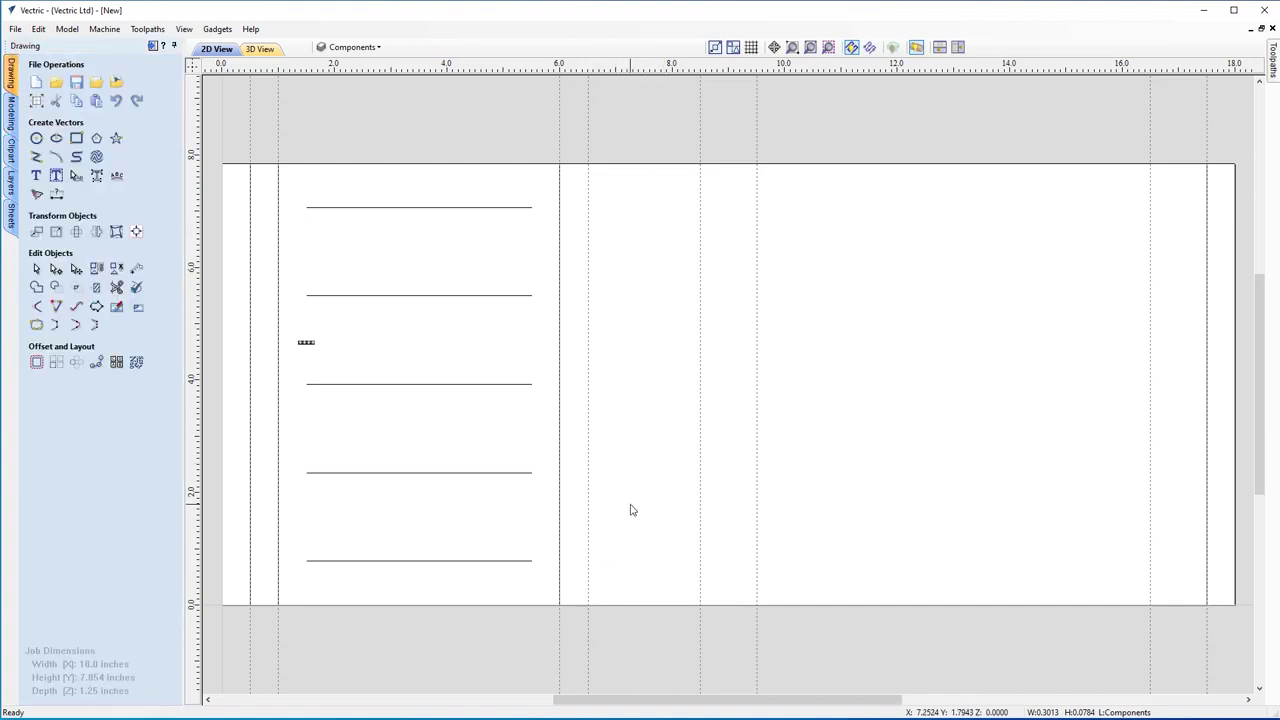
pyautogui.click(309, 346)
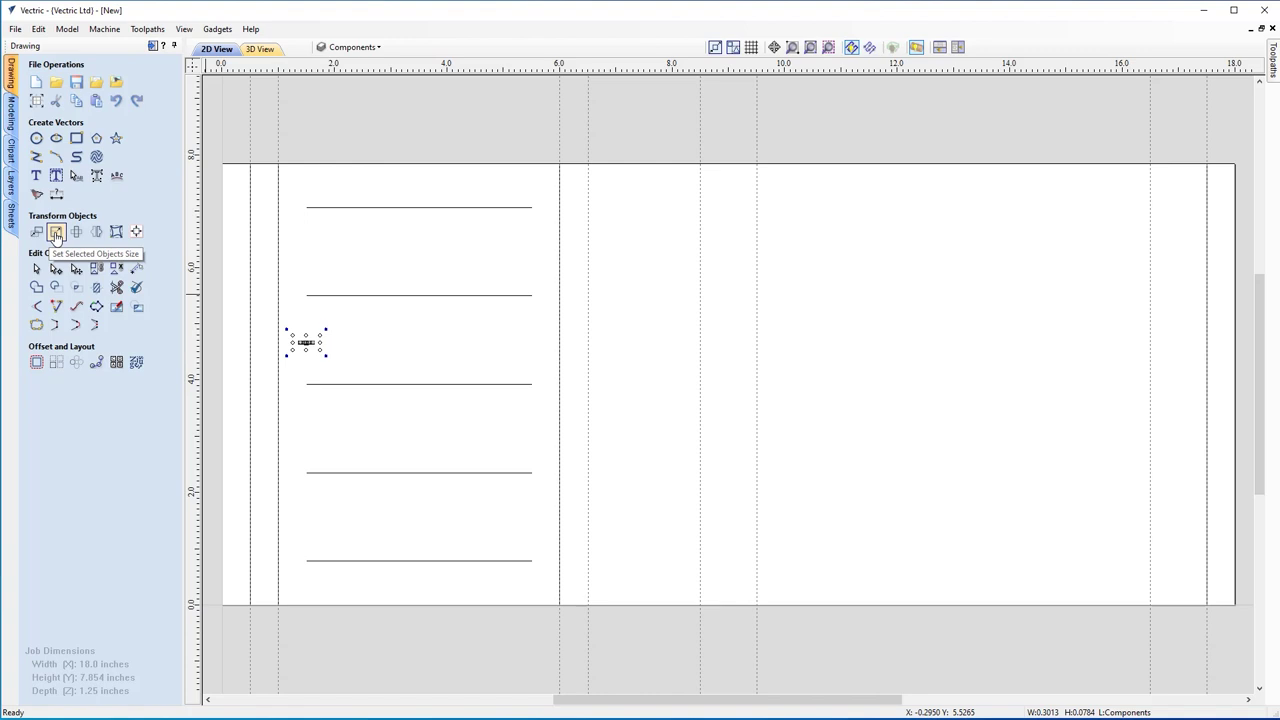
pyautogui.click(56, 233)
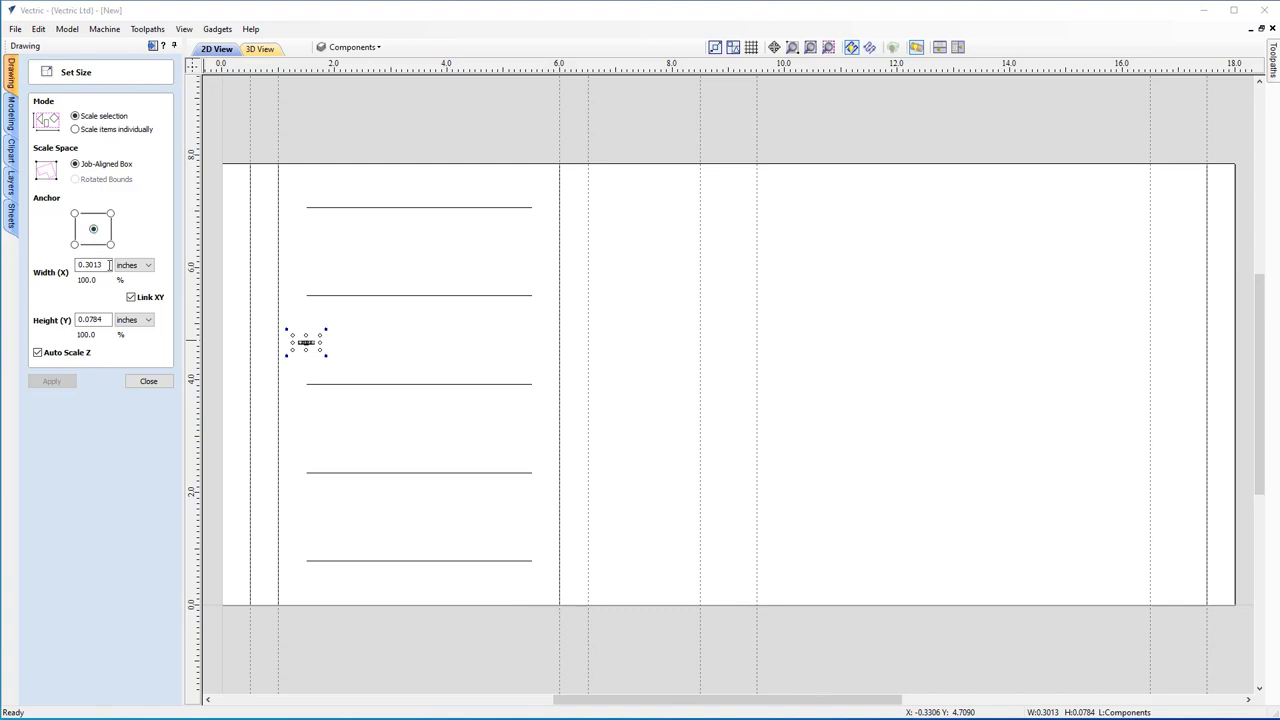
pyautogui.doubleClick(109, 265)
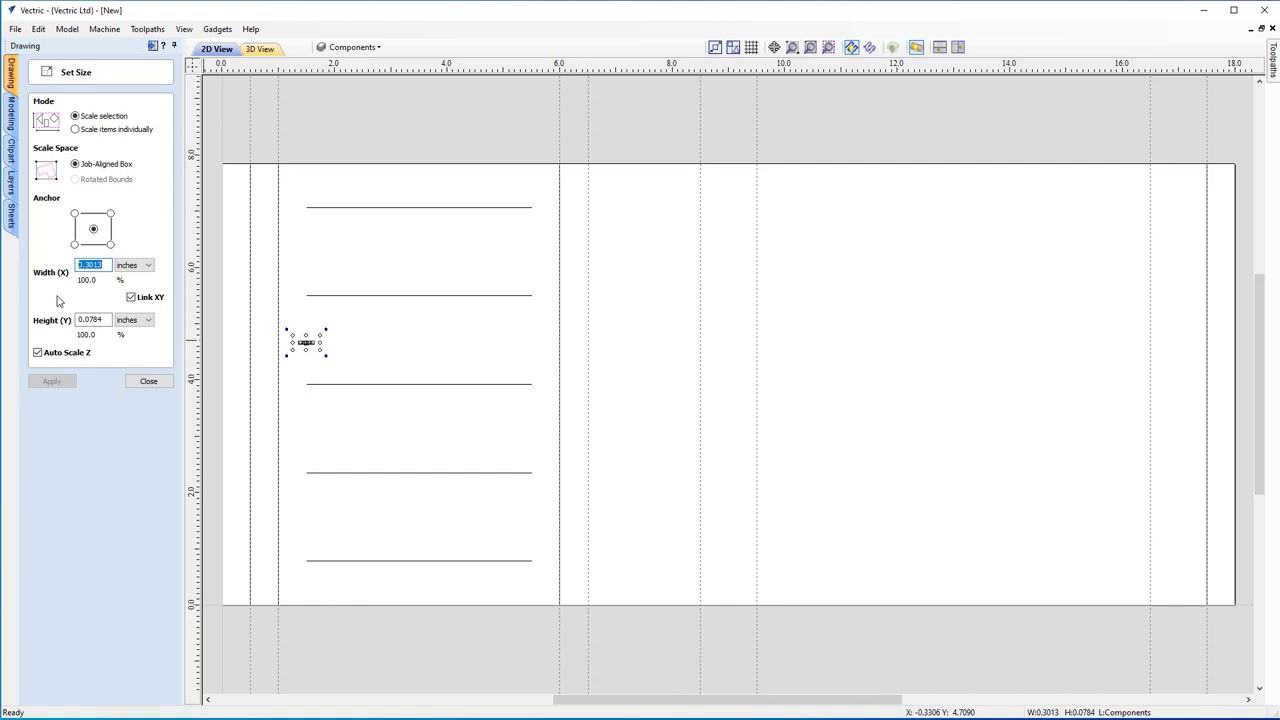
pyautogui.write('7')
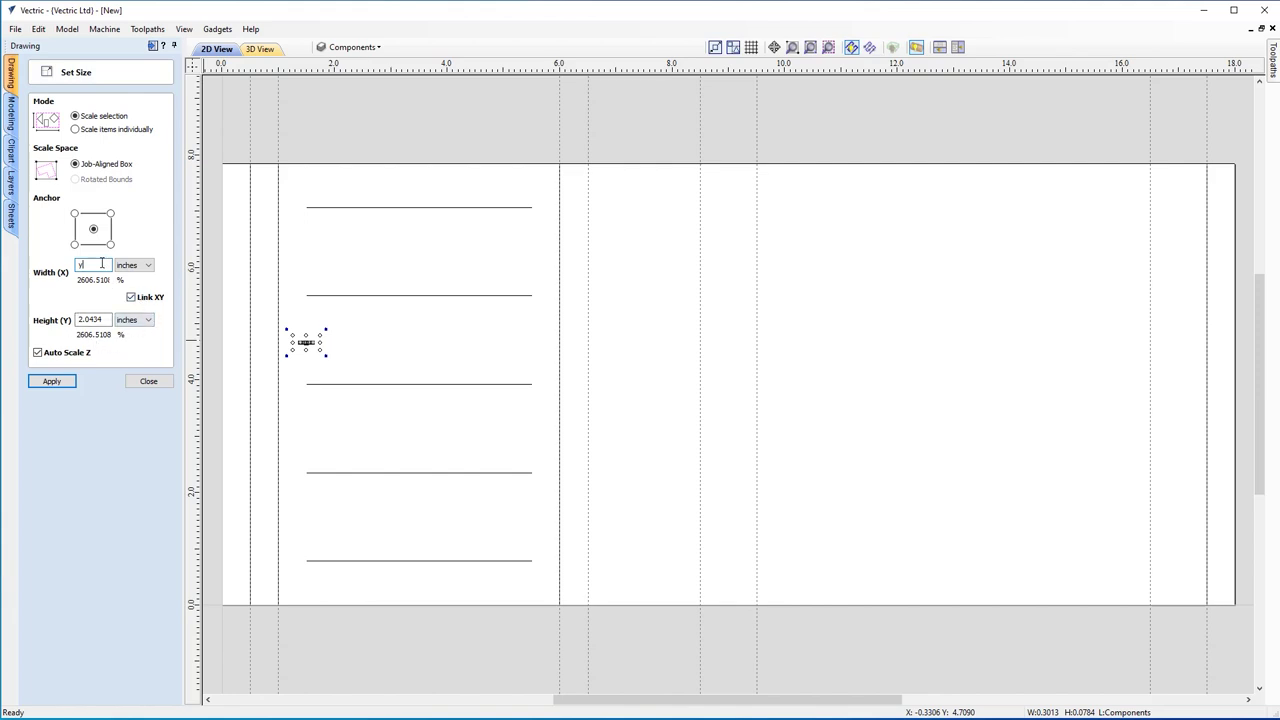
pyautogui.write('7.853982')
pyautogui.click(52, 381)
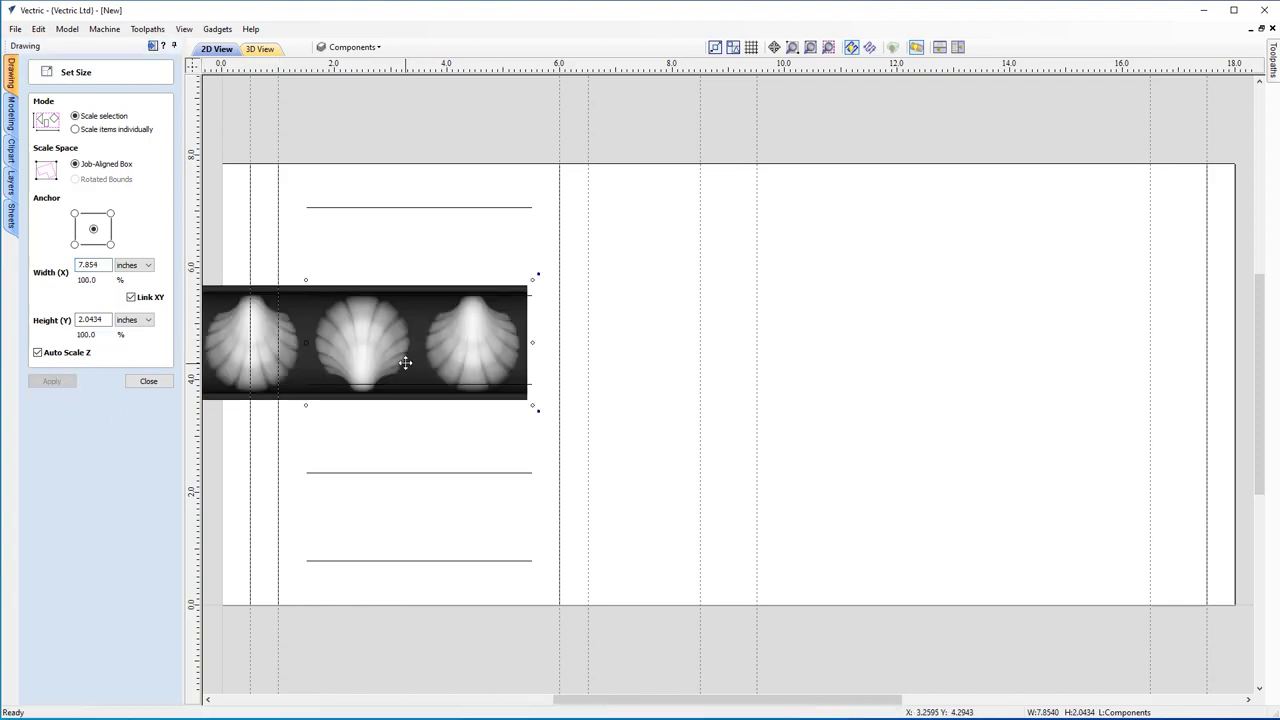
# - Move the Shell_Moulding component toward the middle of the job and rotate it 90 degrees so it runs around the column
pyautogui.moveTo(385, 343); pyautogui.dragTo(725, 358)
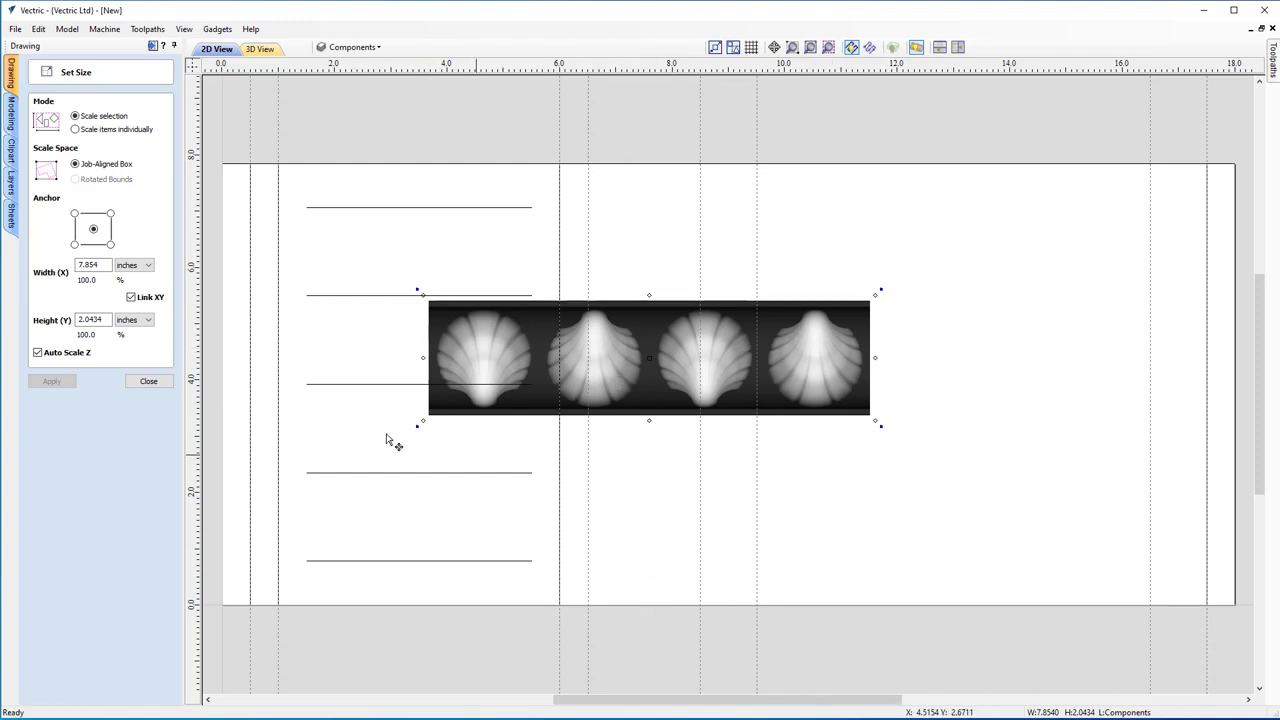
pyautogui.click(148, 381)
pyautogui.click(646, 358)
pyautogui.moveTo(646, 358); pyautogui.dragTo(688, 355)
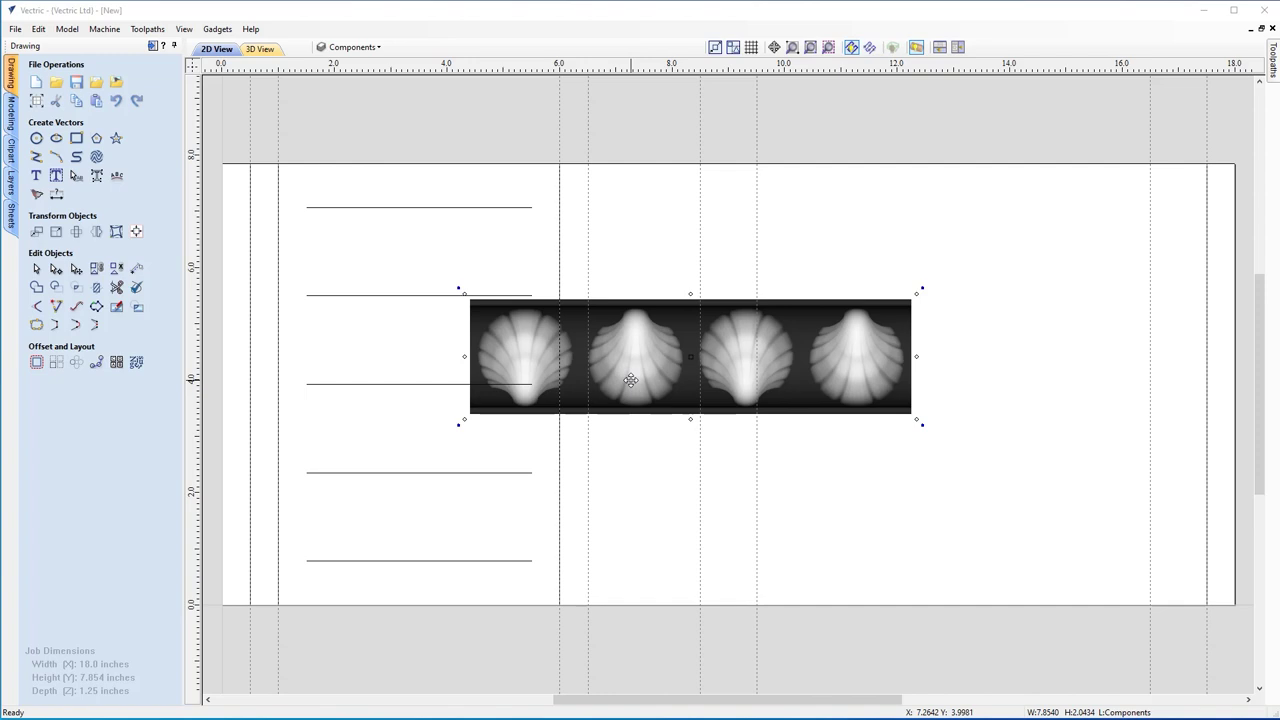
pyautogui.press('Down')
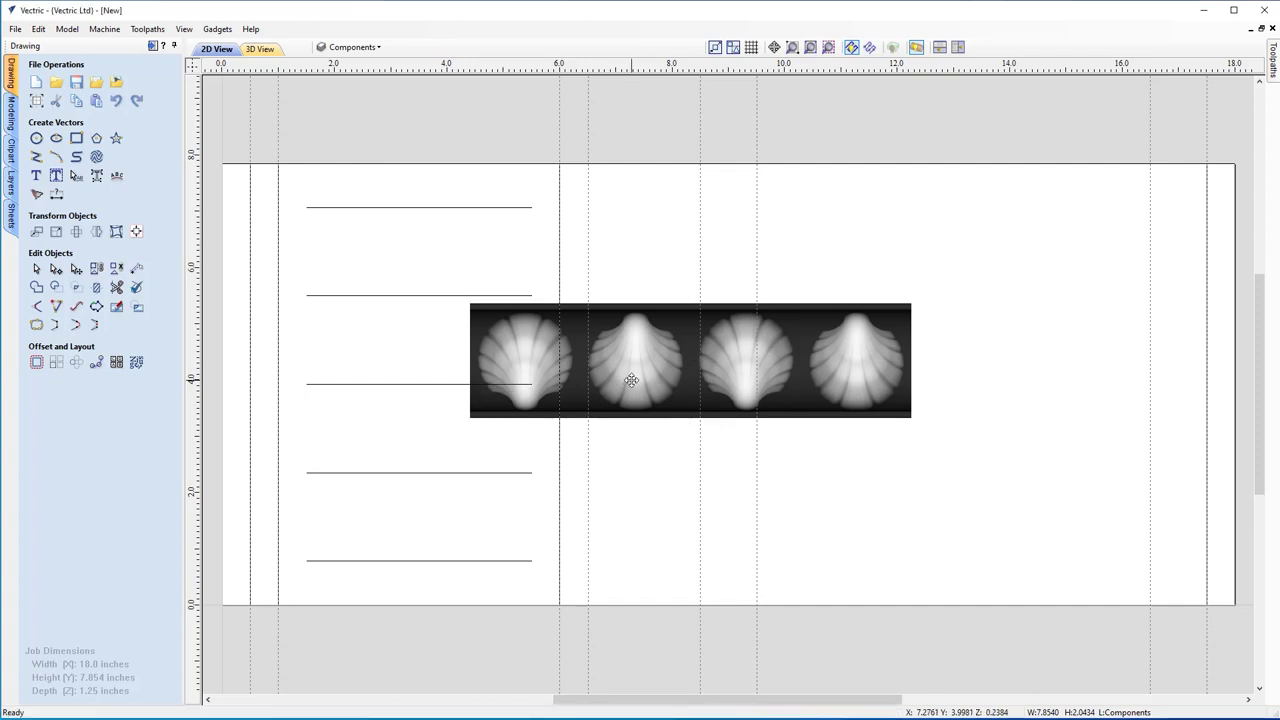
pyautogui.press('r')
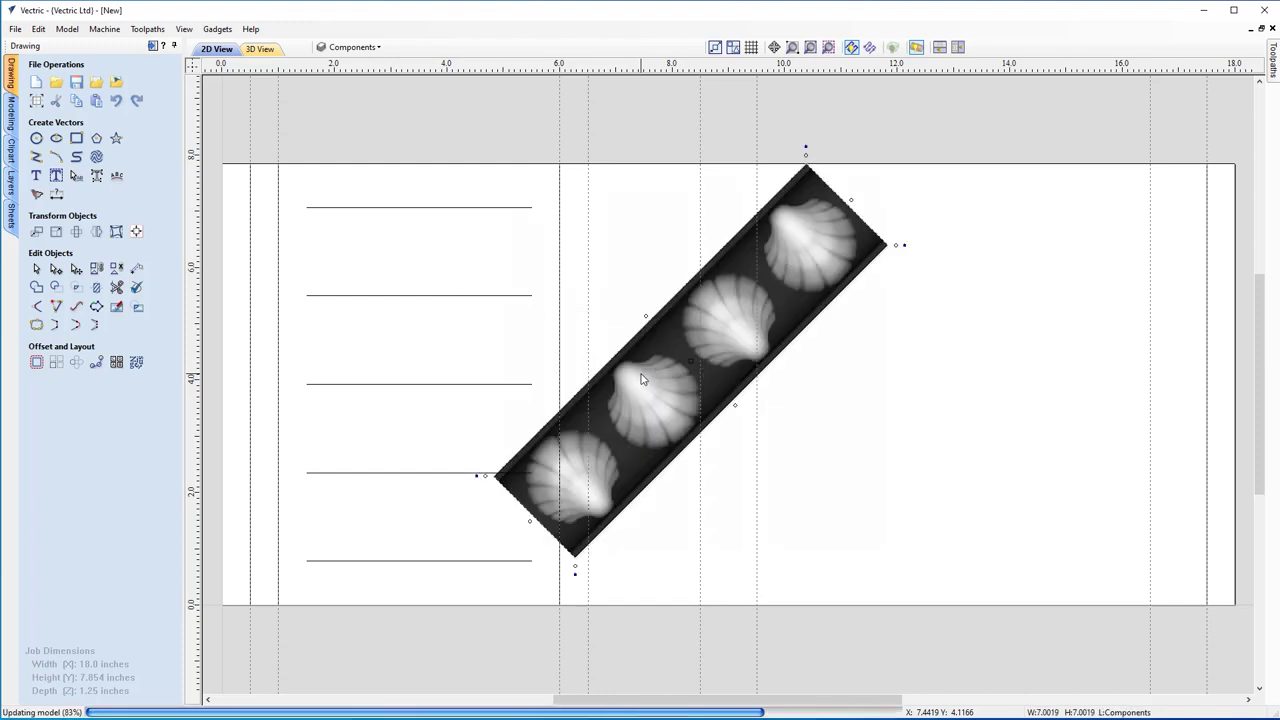
pyautogui.press('r')
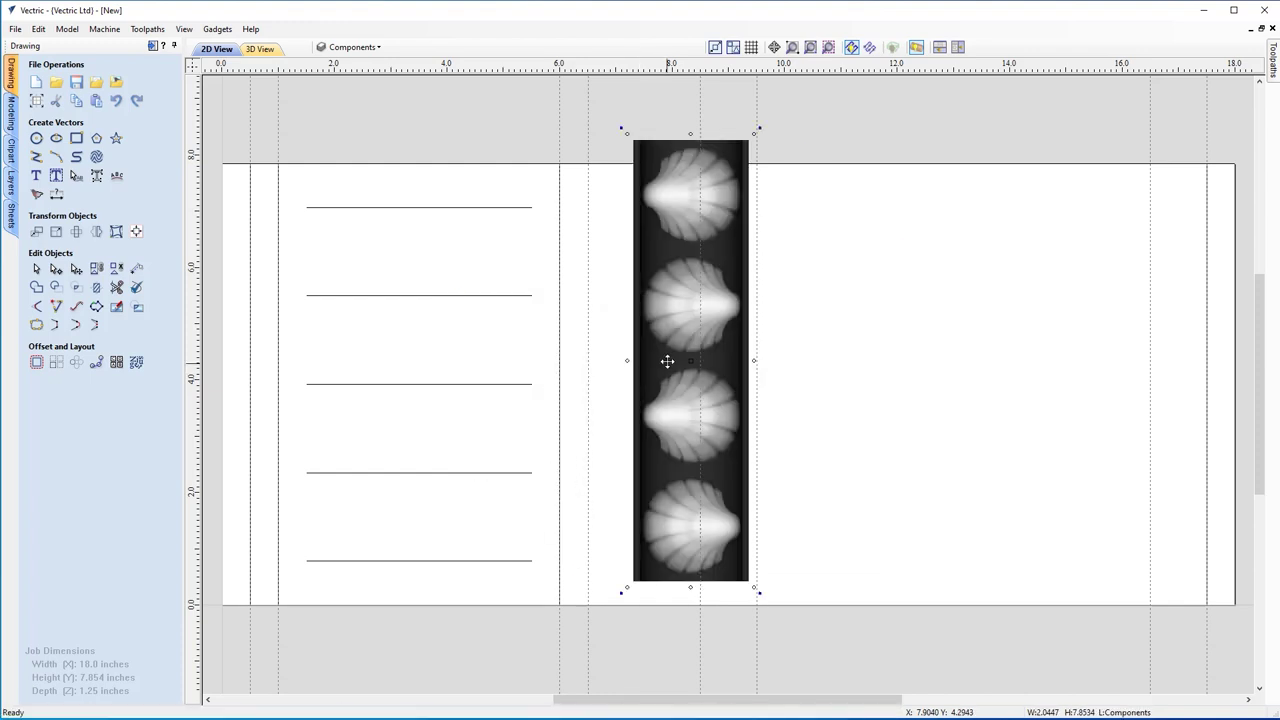
# - Position the rotated moulding between the guides at about X 6.5 and 8.5, spanning the job's full height
pyautogui.moveTo(661, 366); pyautogui.dragTo(623, 373)
pyautogui.scroll(2, 632, 264)
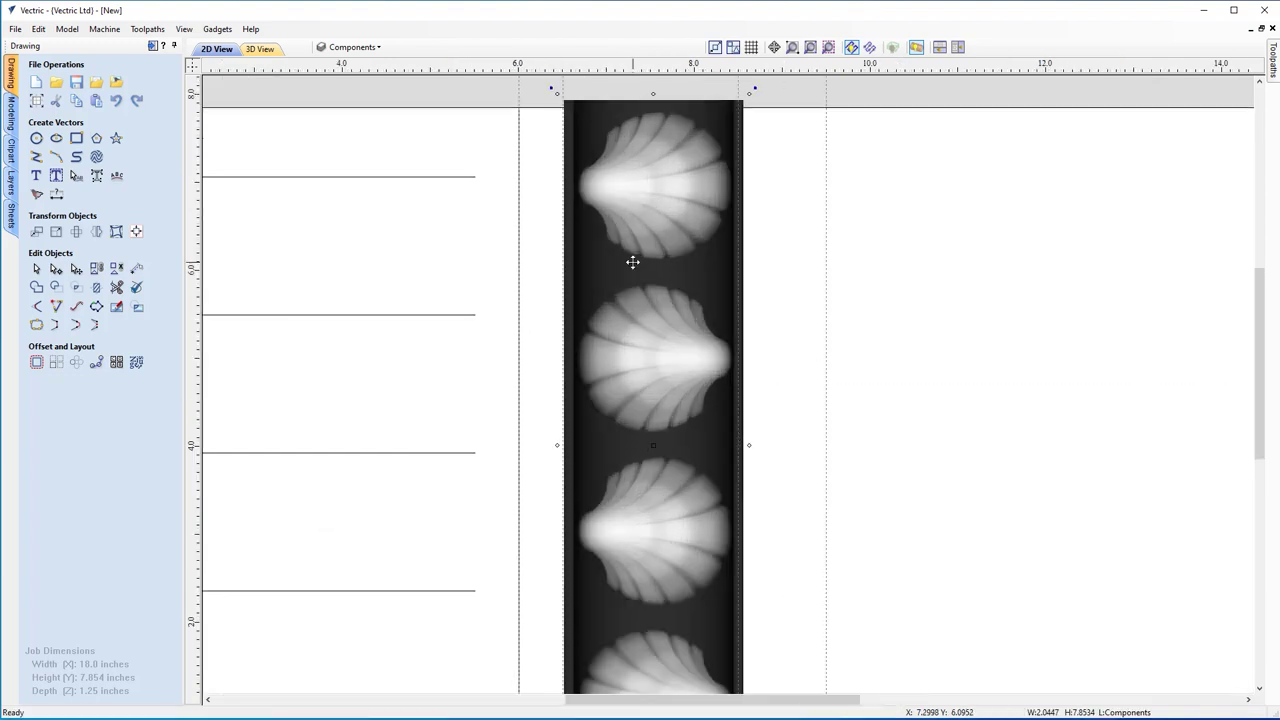
pyautogui.moveTo(1258, 312); pyautogui.dragTo(1258, 294)
pyautogui.moveTo(659, 208); pyautogui.dragTo(656, 210)
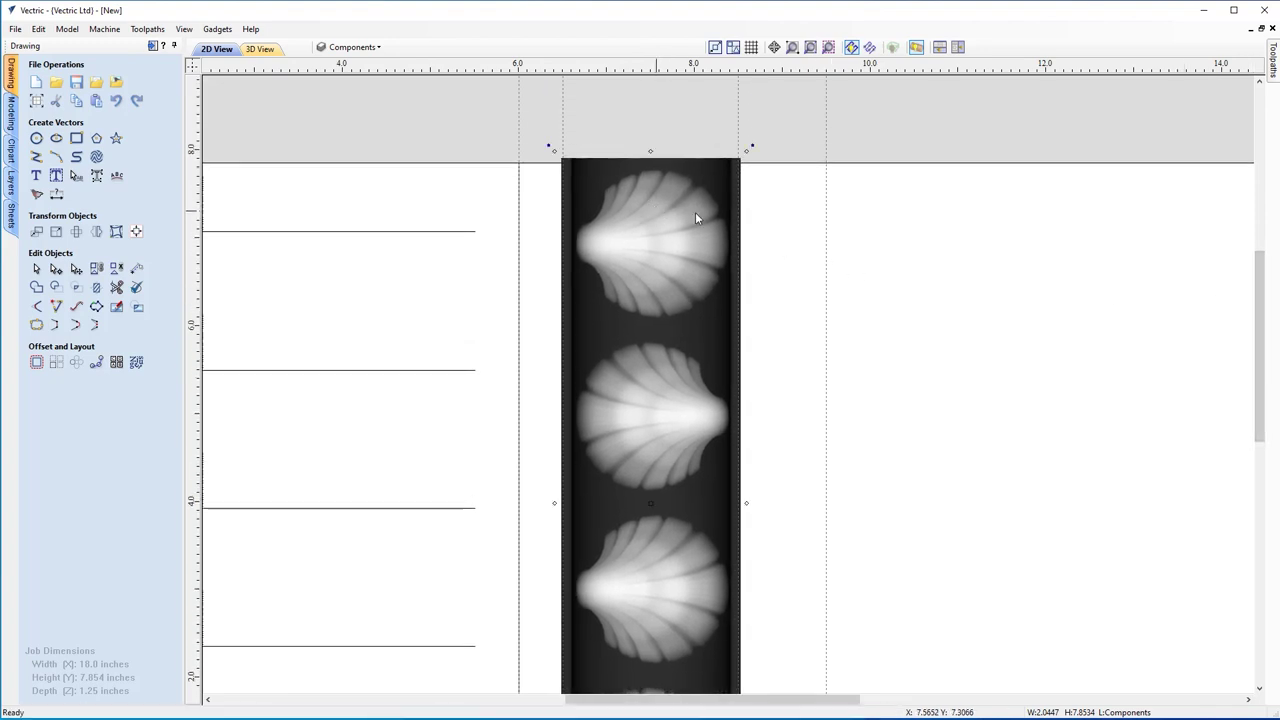
pyautogui.scroll(2, 695, 212)
pyautogui.moveTo(679, 225); pyautogui.dragTo(675, 231)
pyautogui.press('Left')
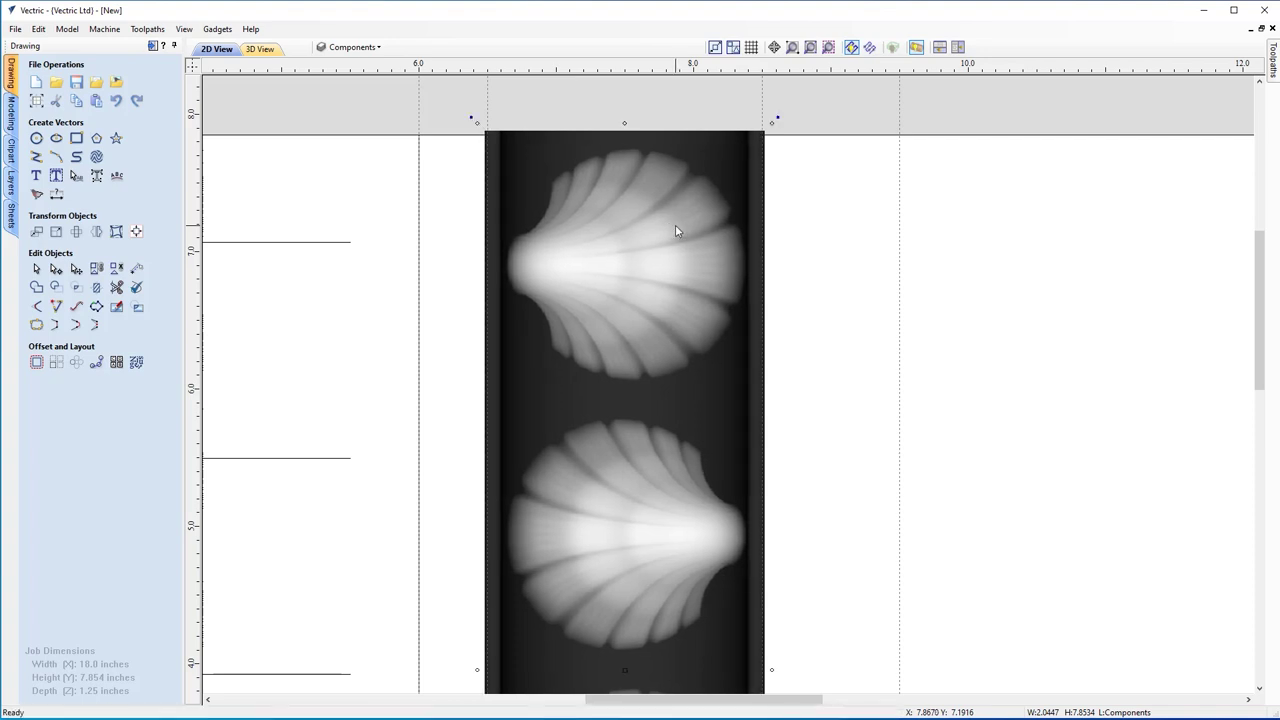
pyautogui.moveTo(675, 231); pyautogui.dragTo(676, 234)
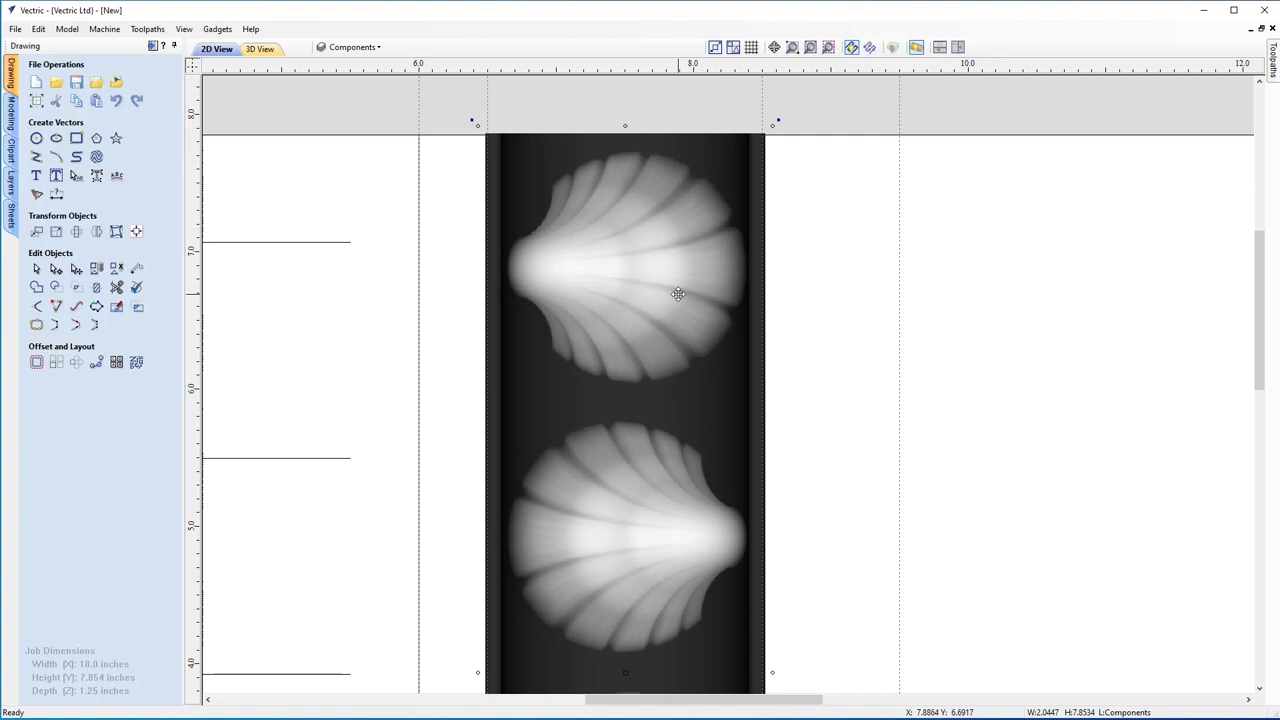
pyautogui.press('F3')
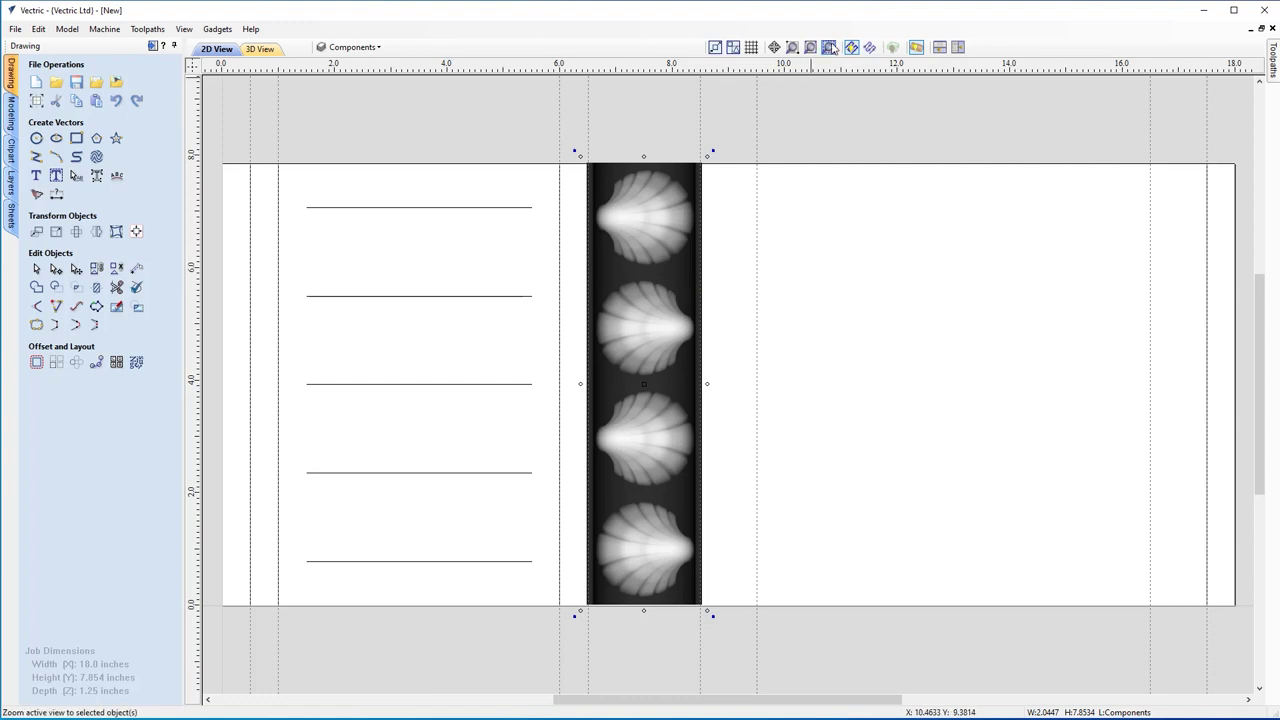
# - Show the 2D and 3D views together and examine where the moulding's ends meet around the column
pyautogui.click(940, 48)
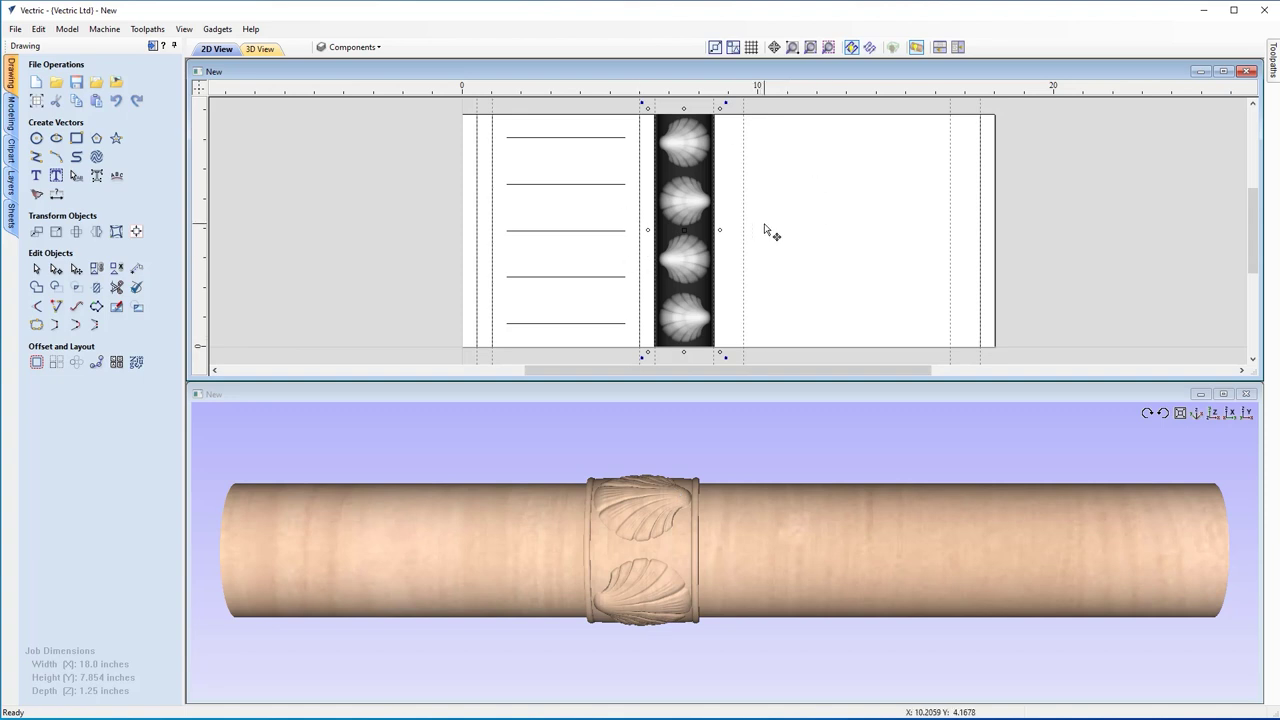
pyautogui.click(1148, 414)
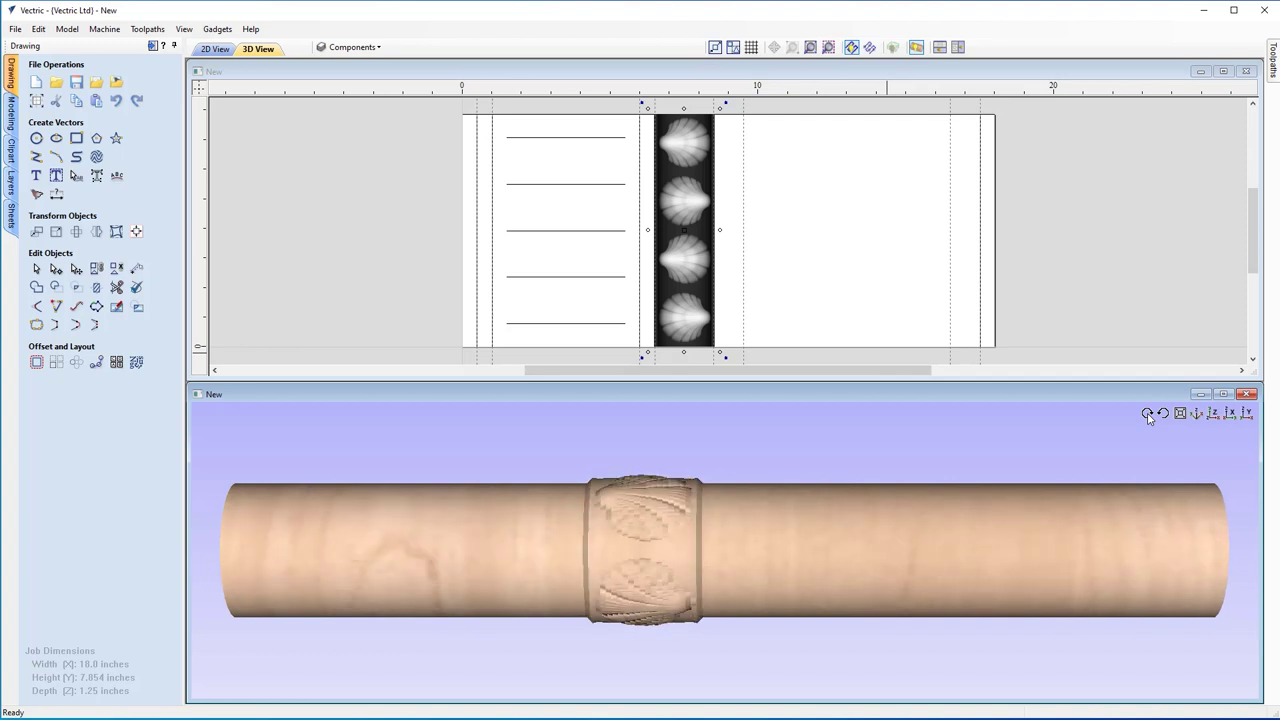
pyautogui.click(1148, 414)
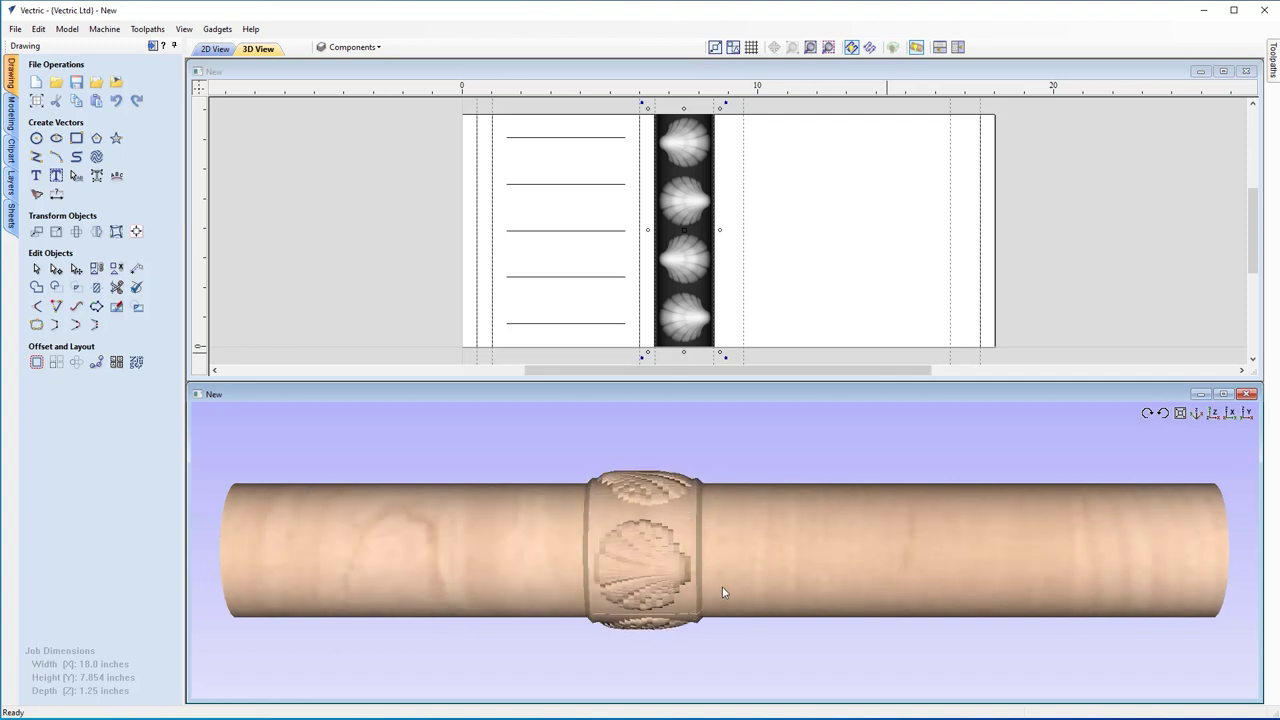
pyautogui.moveTo(670, 583); pyautogui.dragTo(895, 545)
pyautogui.moveTo(614, 579); pyautogui.dragTo(660, 561)
pyautogui.moveTo(517, 578); pyautogui.dragTo(627, 562)
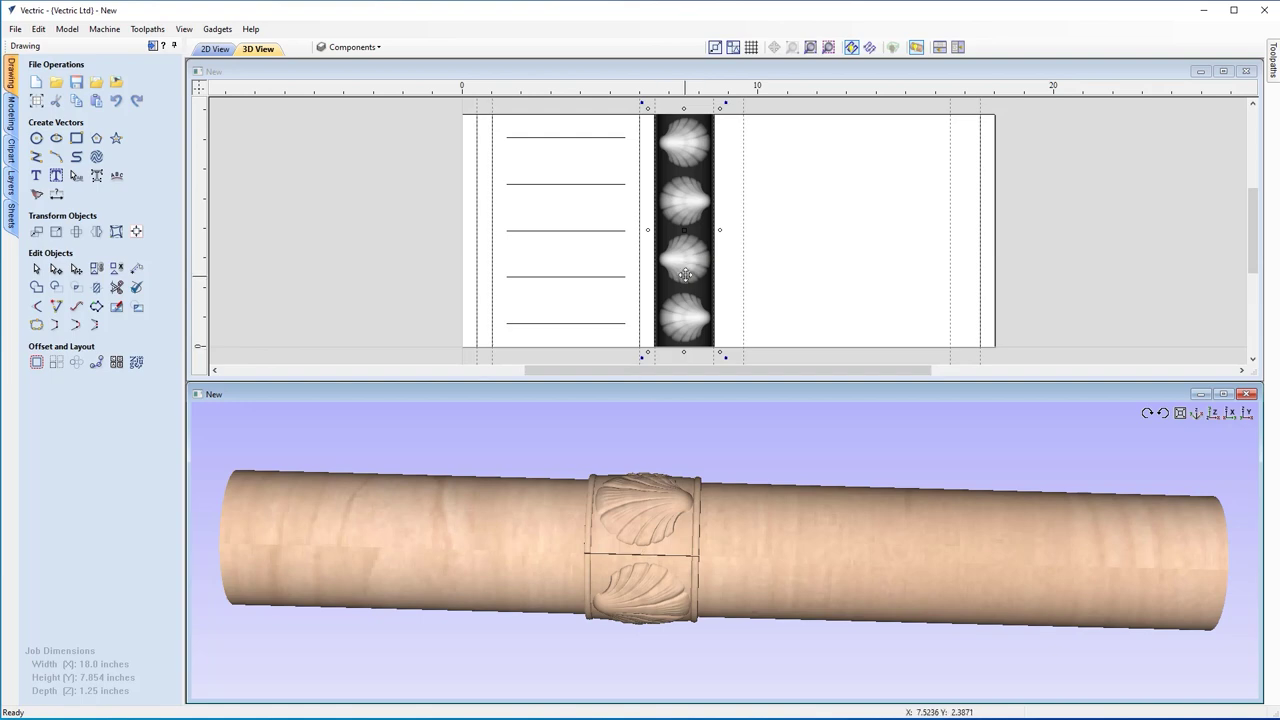
# - Set the Shell_Moulding component's height to 7.9 inches with X and Y linked
pyautogui.click(685, 275)
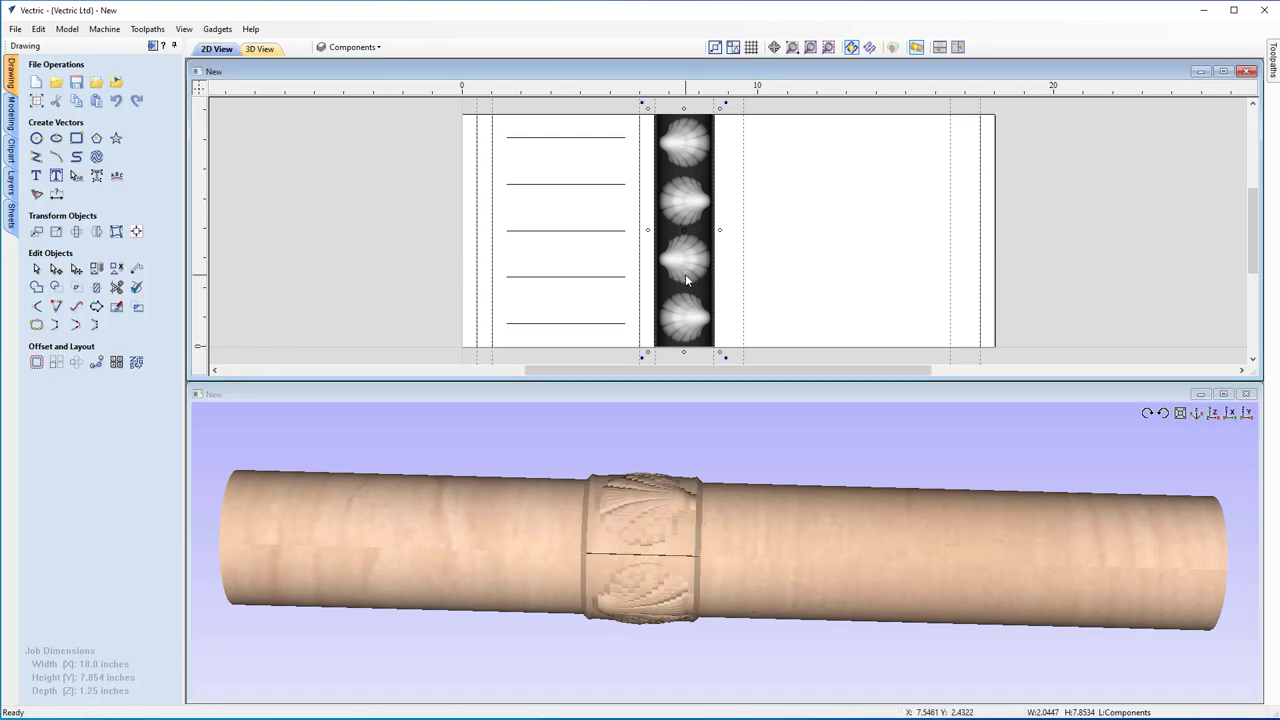
pyautogui.click(56, 232)
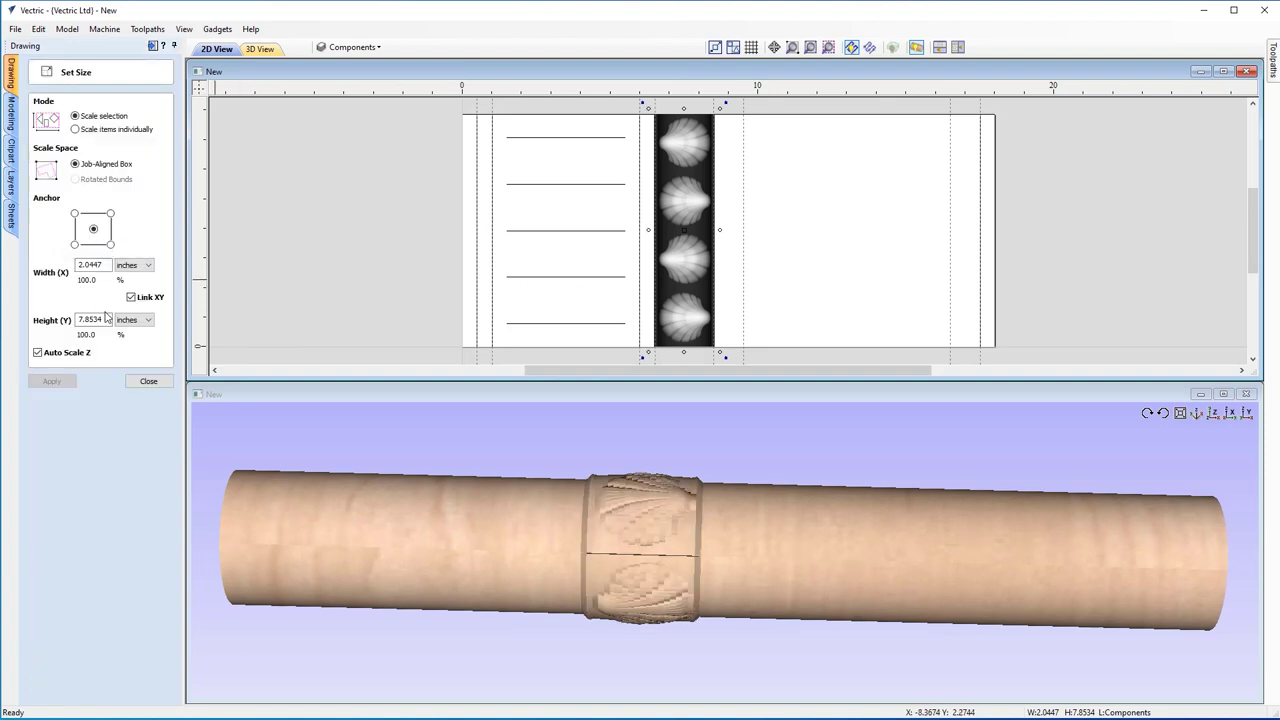
pyautogui.doubleClick(105, 316)
pyautogui.write('7.')
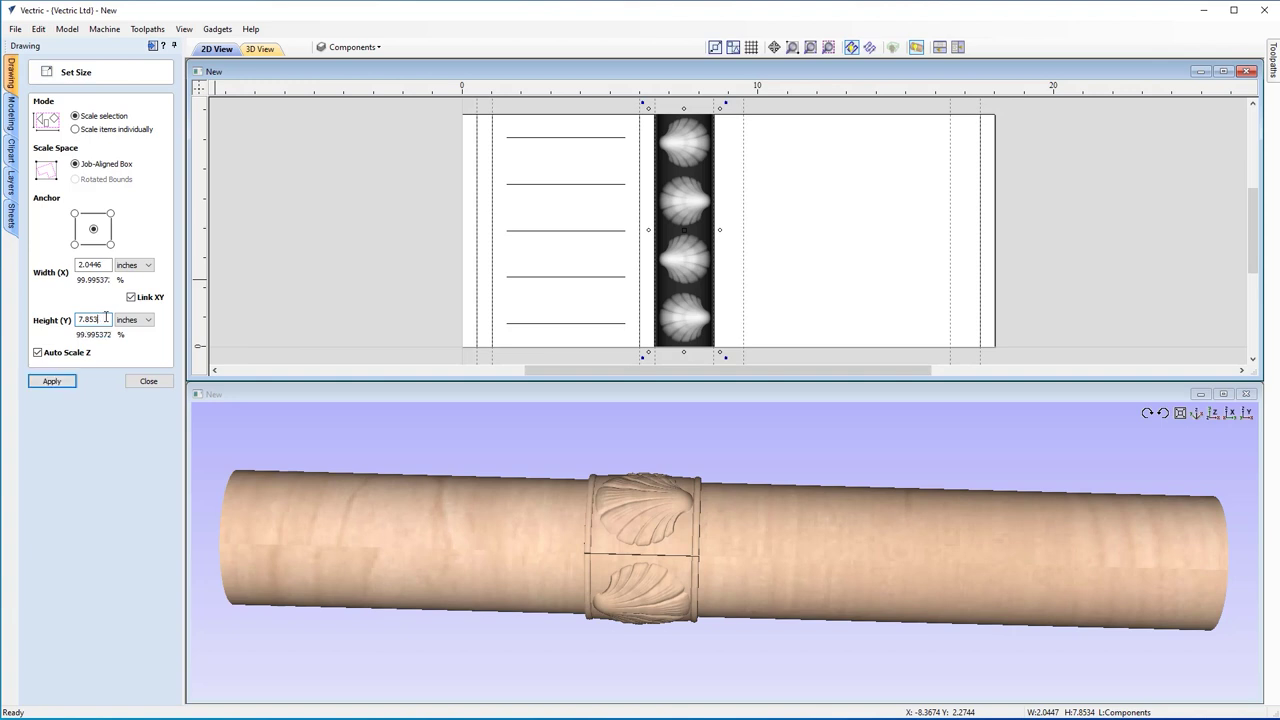
pyautogui.write('9')
pyautogui.click(52, 382)
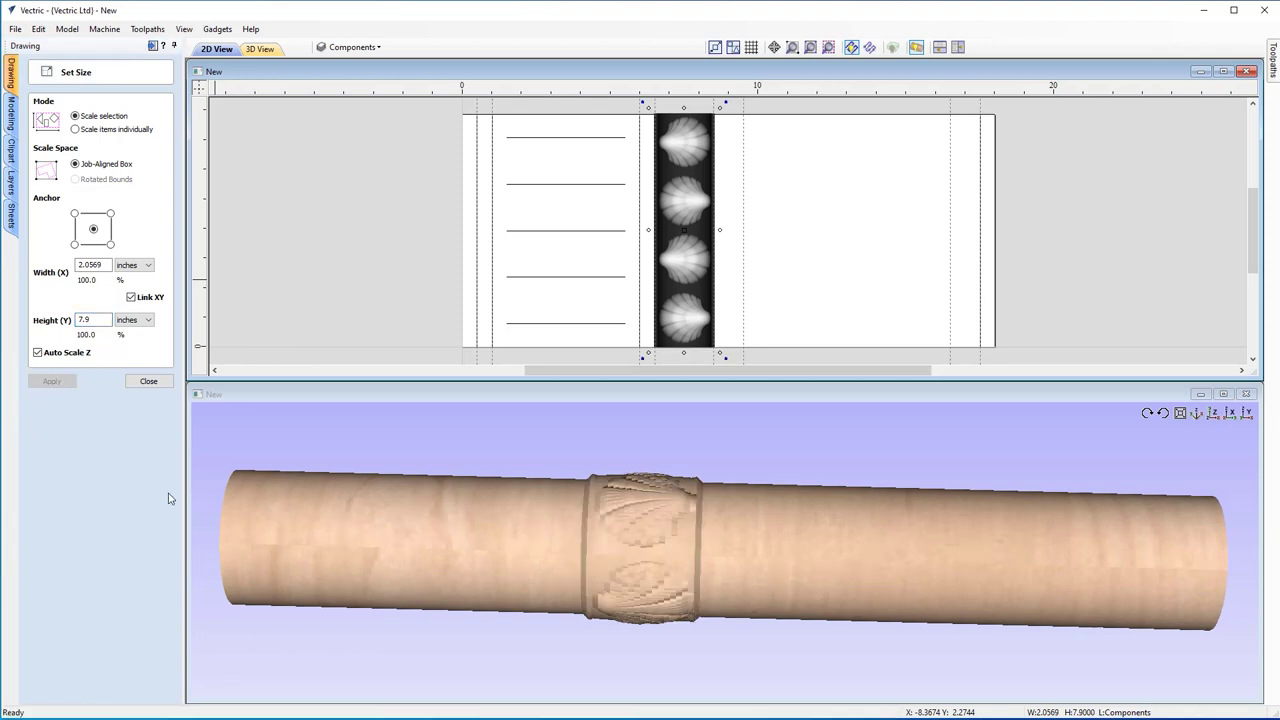
# - Inspect the resized moulding's seam on the 3D column and restore the full 2D view, leaving the sizing tool
pyautogui.moveTo(671, 568); pyautogui.dragTo(774, 565)
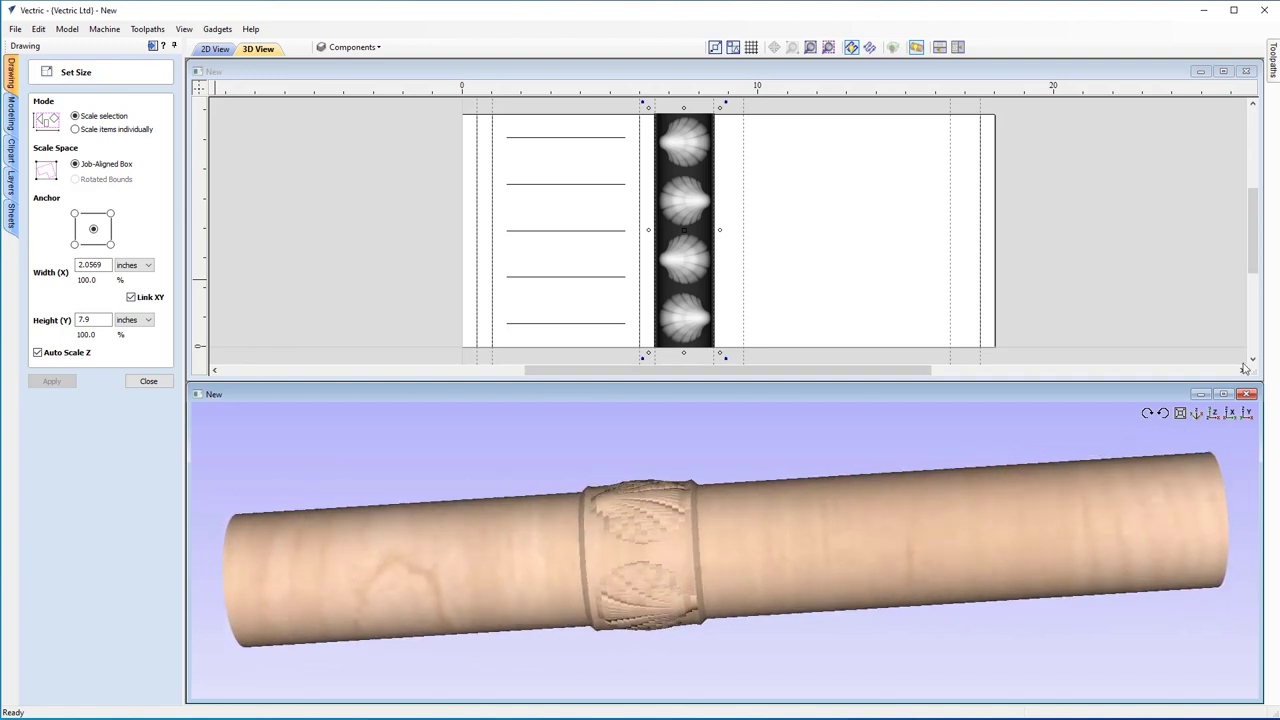
pyautogui.click(1164, 414)
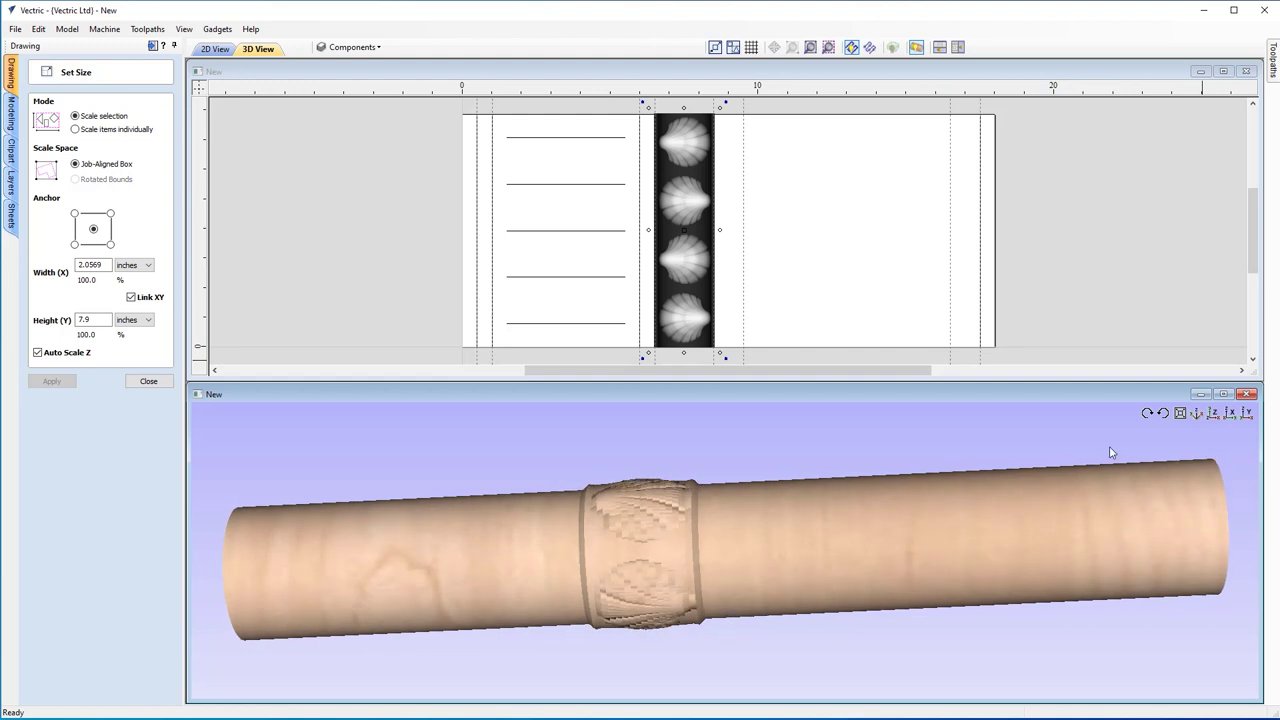
pyautogui.click(1226, 73)
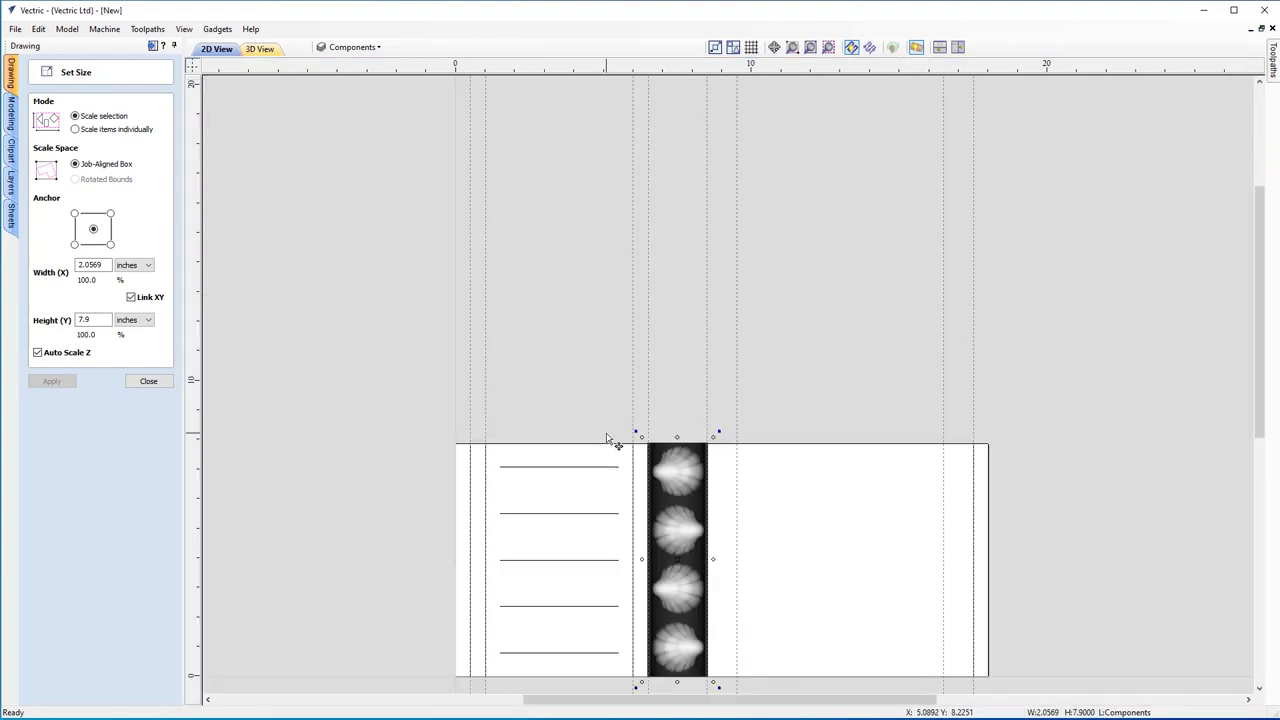
pyautogui.press('F4')
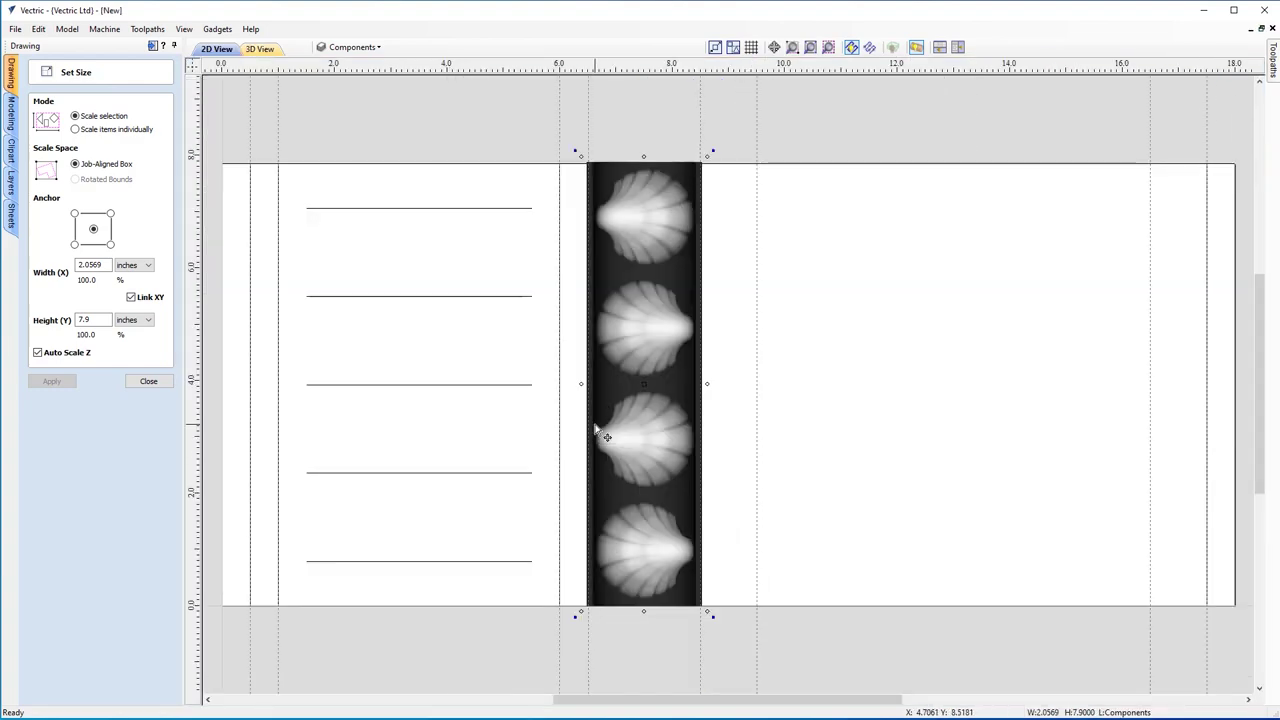
pyautogui.click(148, 381)
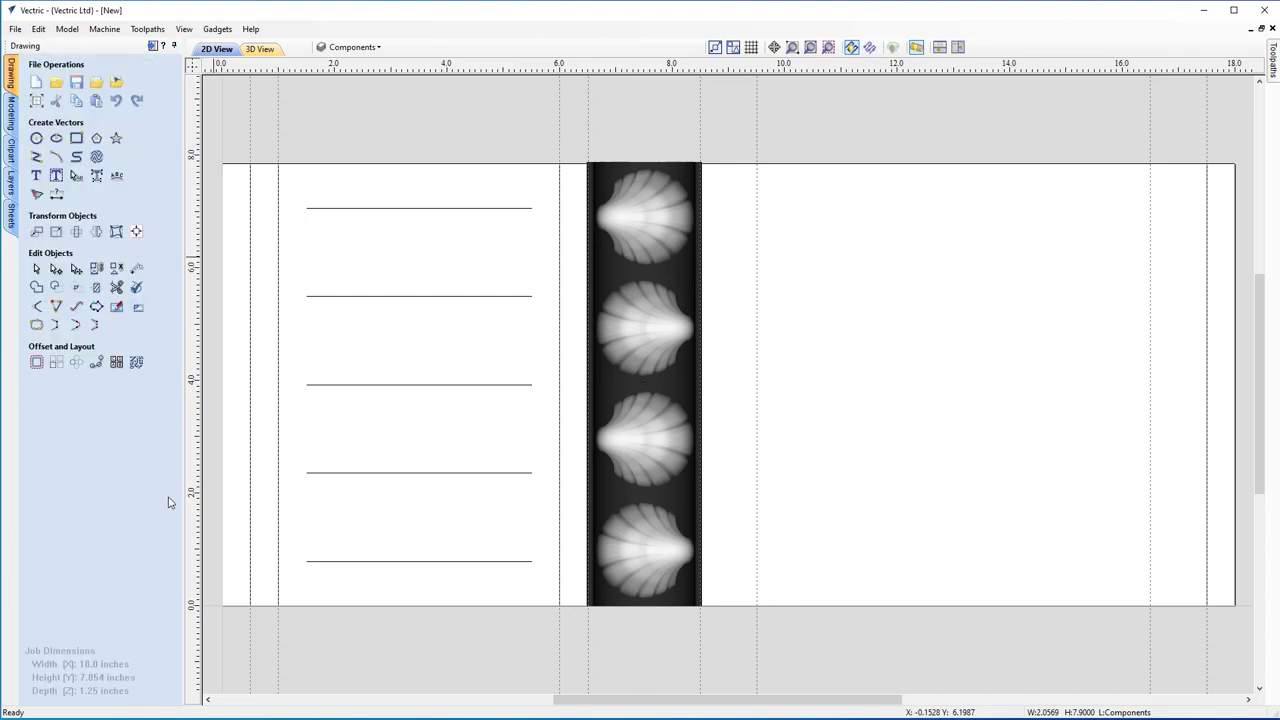
# - Insert a new component level above Level 1 in the component tree
pyautogui.click(10, 112)
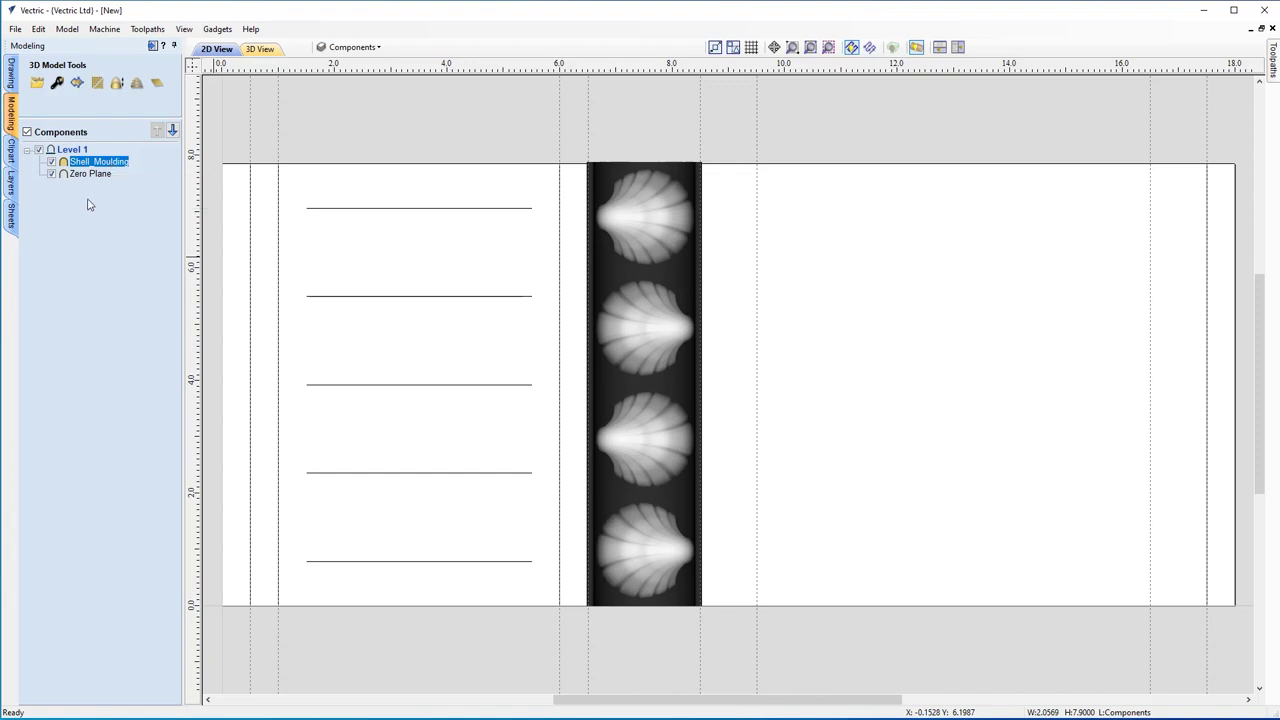
pyautogui.rightClick(88, 204)
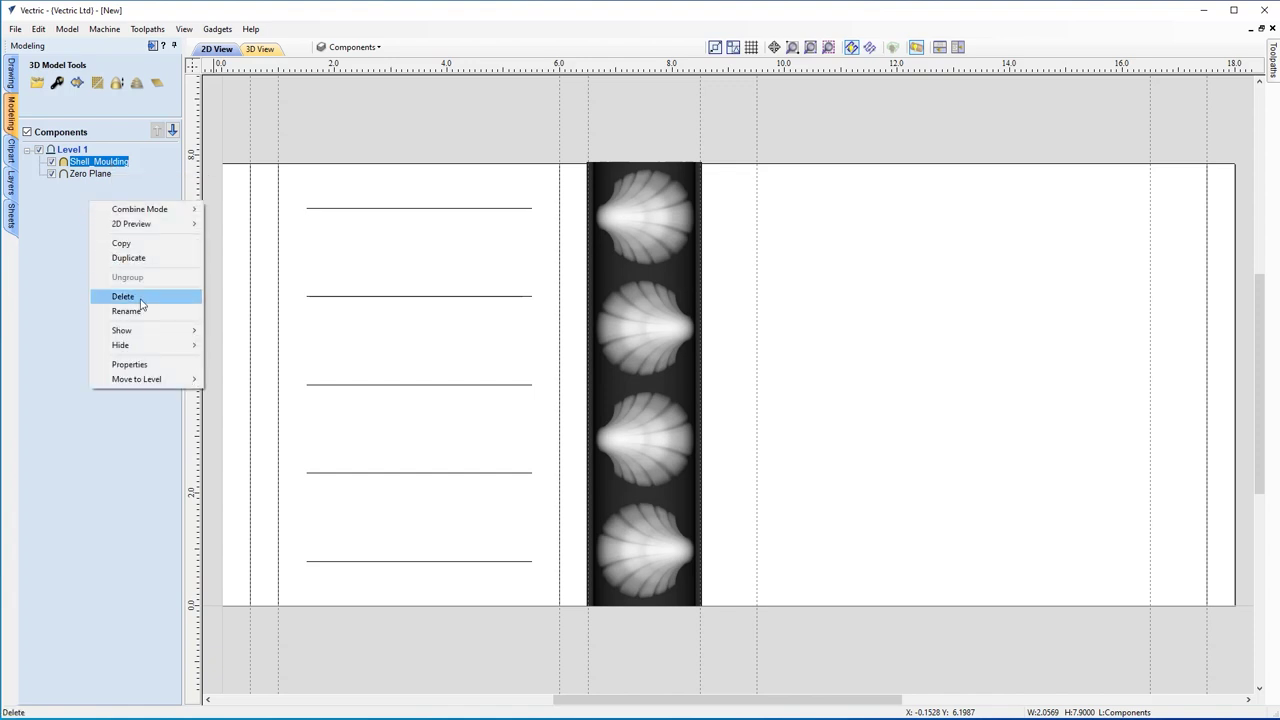
pyautogui.rightClick(82, 150)
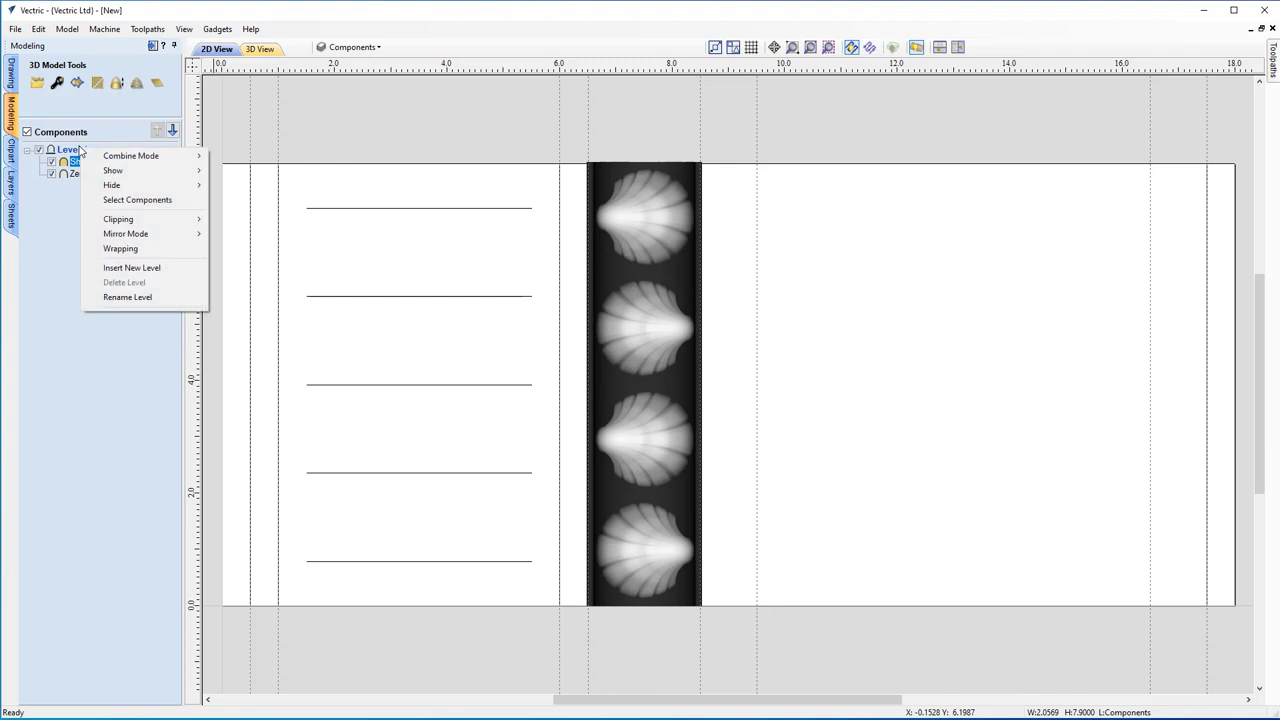
pyautogui.click(155, 274)
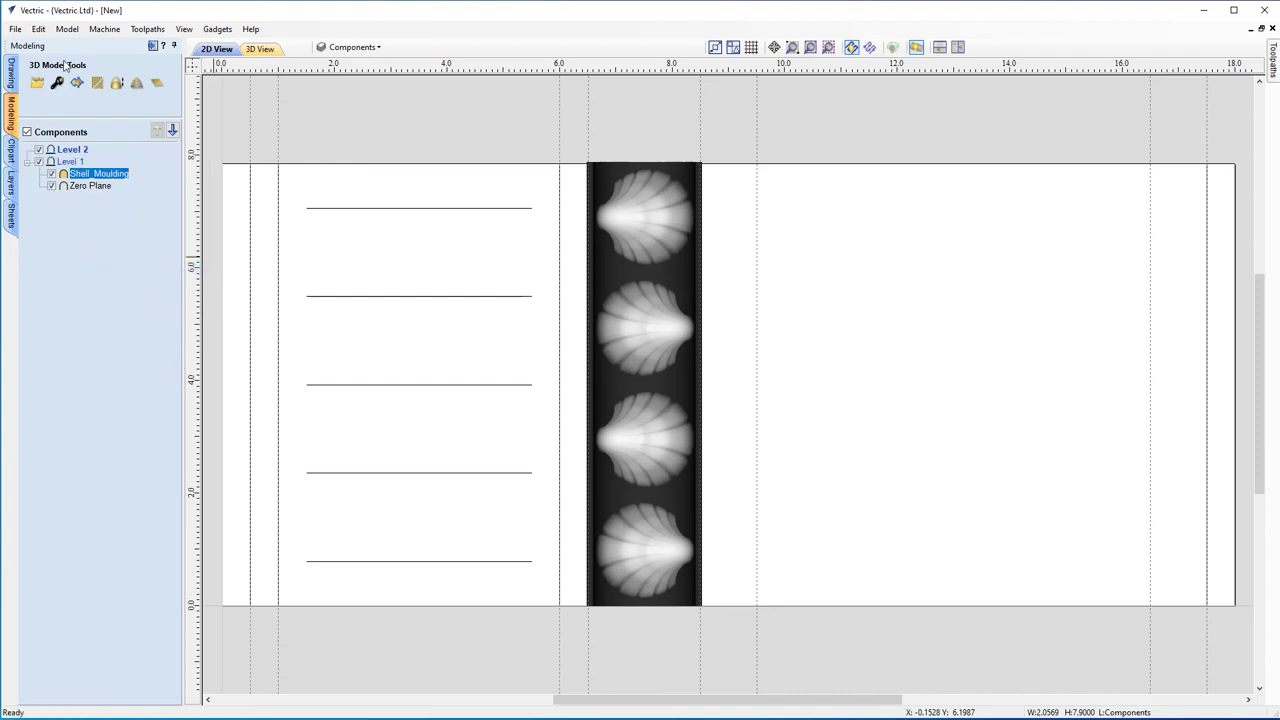
# - Rename the new level as Wrapped Components and move the Shell_Moulding component into it
pyautogui.click(78, 150)
pyautogui.rightClick(78, 150)
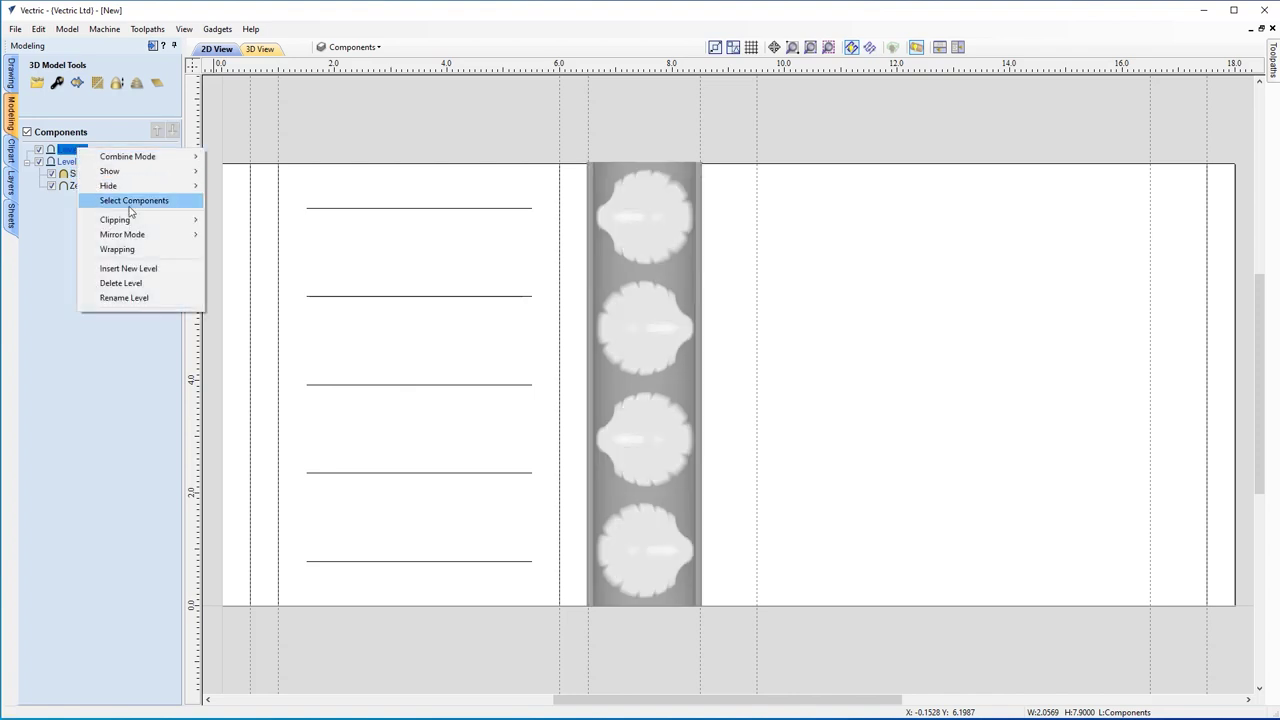
pyautogui.click(135, 297)
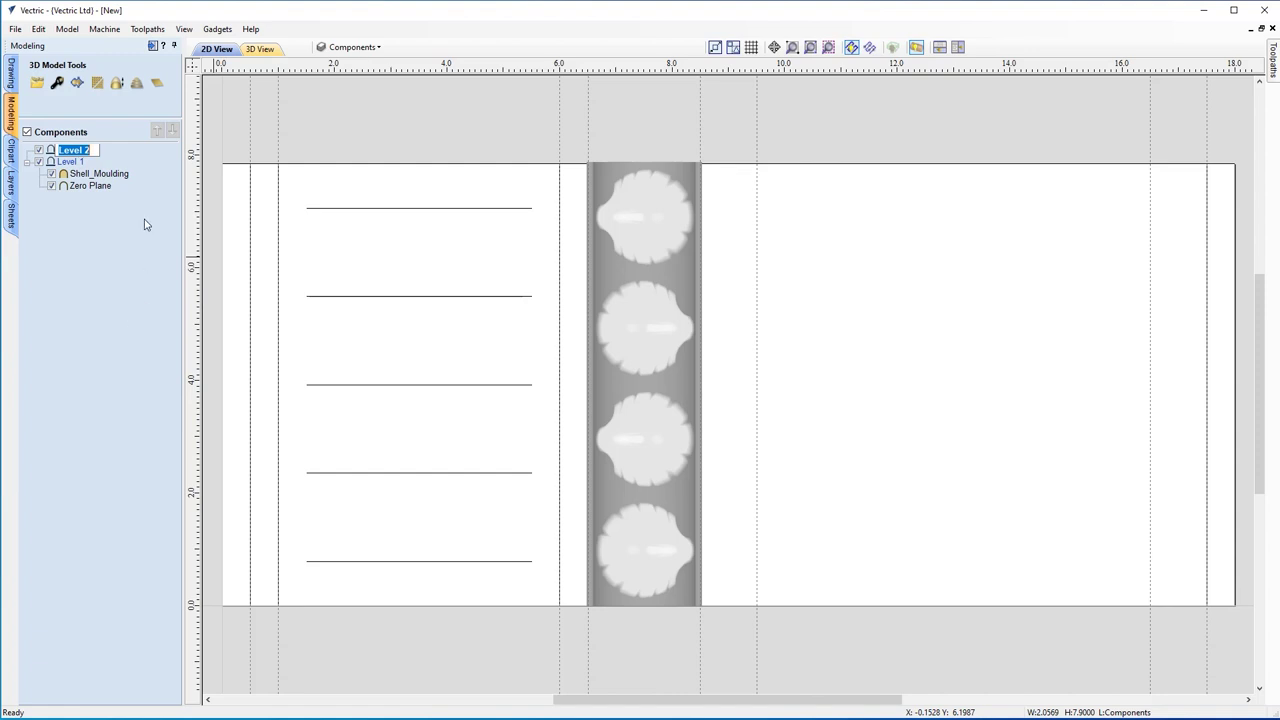
pyautogui.write('Wrapped Cp')
pyautogui.write('mponents')
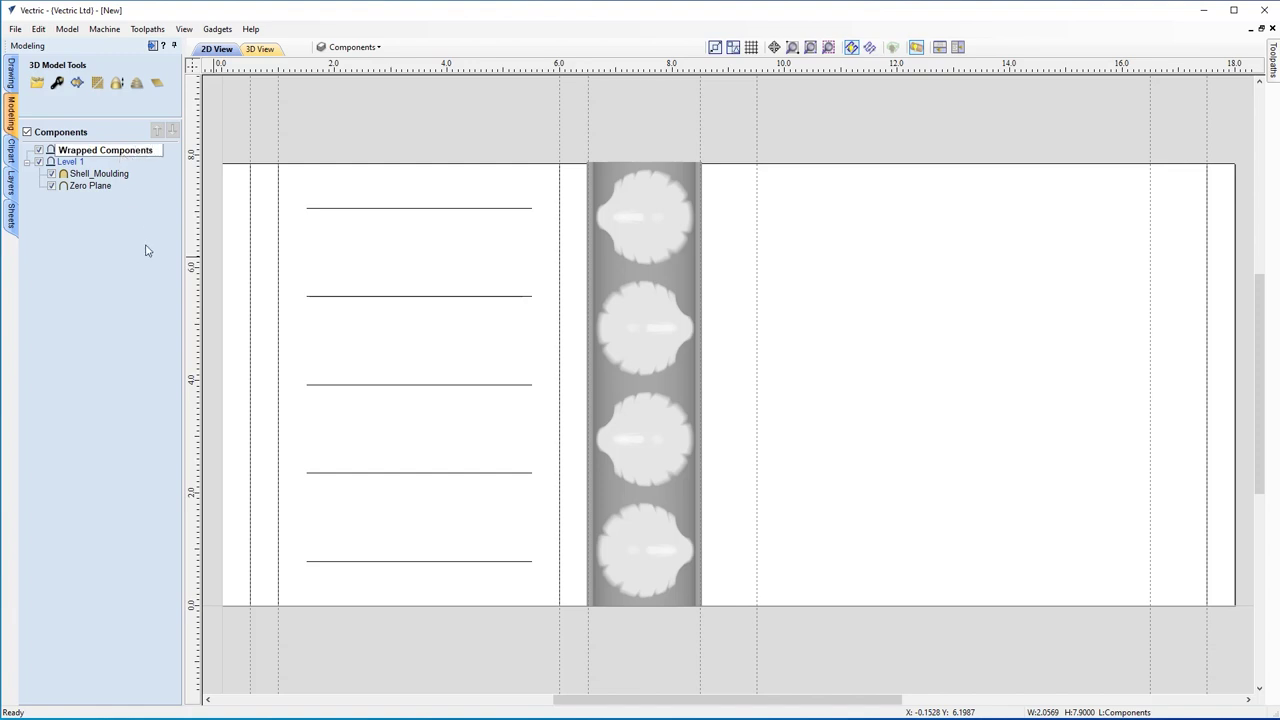
pyautogui.press('Return')
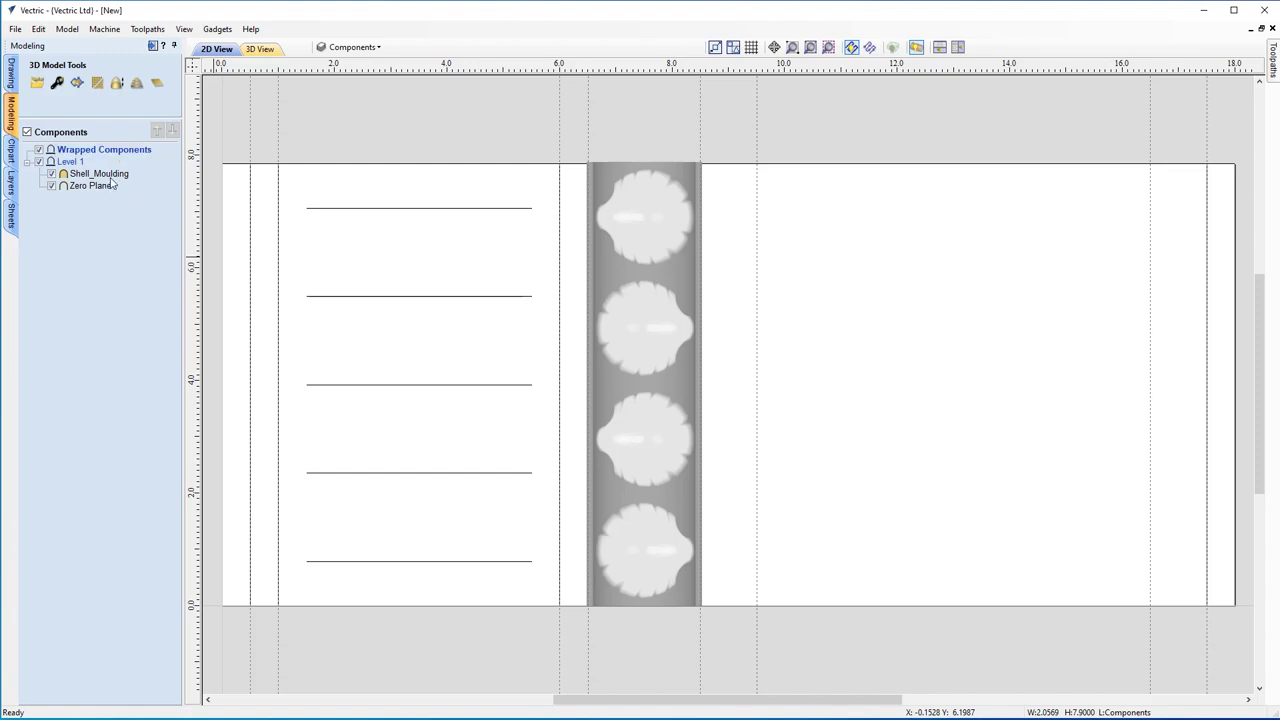
pyautogui.moveTo(107, 177); pyautogui.dragTo(100, 150)
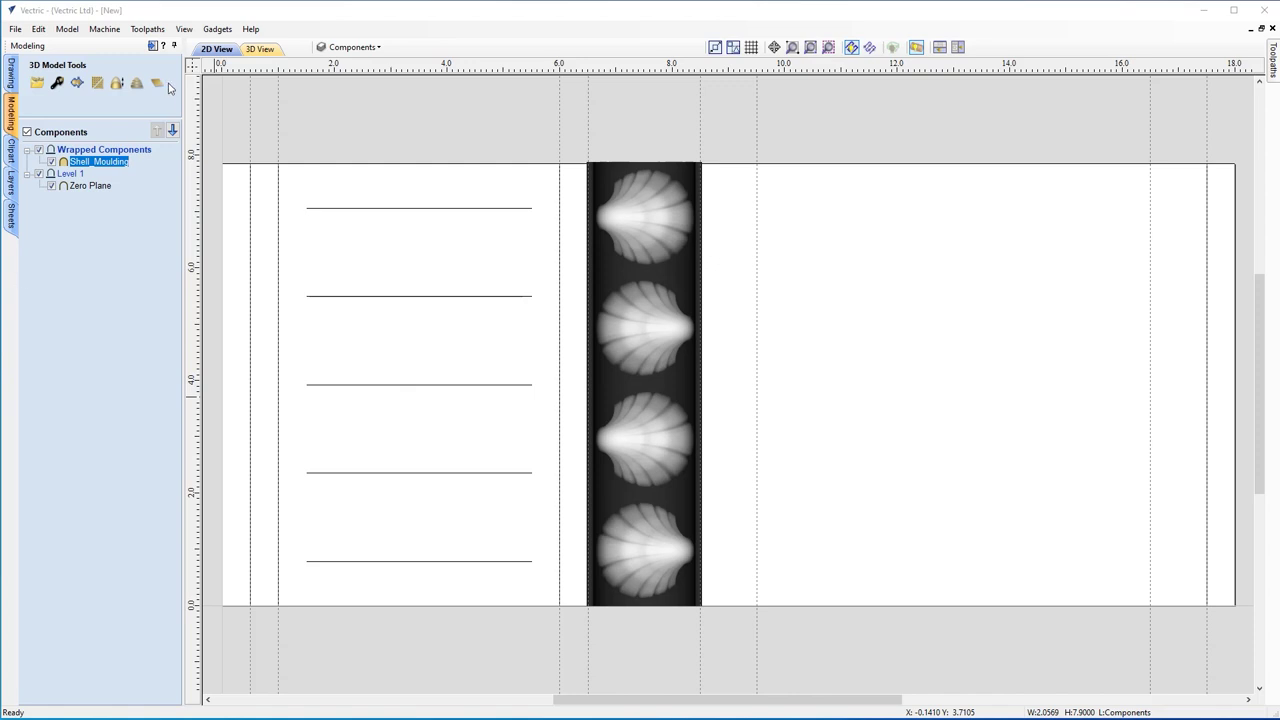
pyautogui.click(217, 29)
pyautogui.moveTo(286, 182)
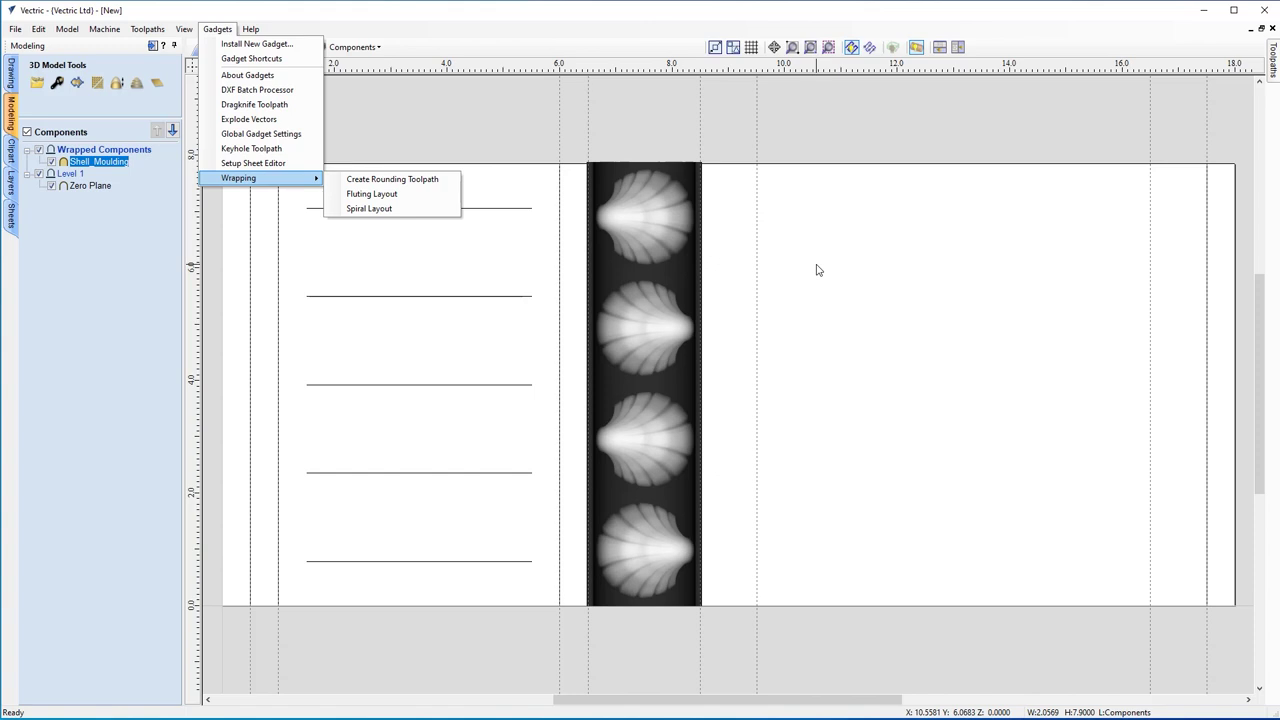
pyautogui.click(856, 284)
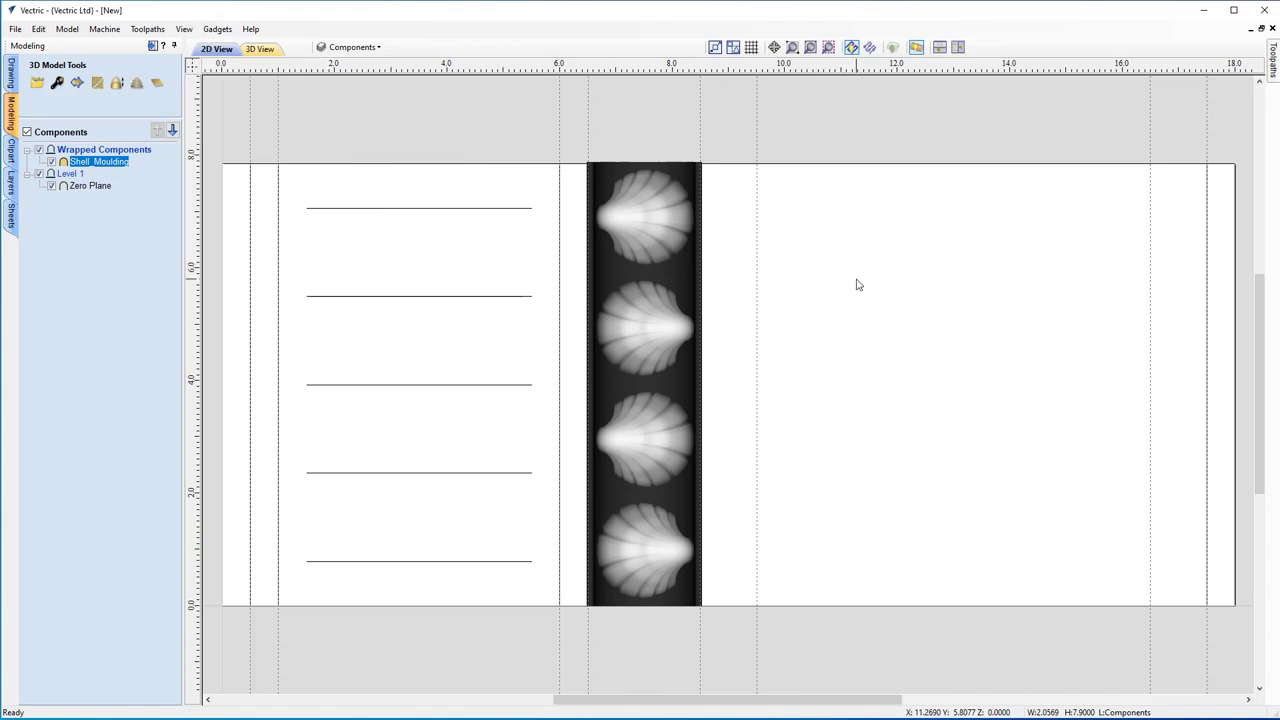
# - Draw a vertical line from the job's bottom edge on the guide at X 16.5, using angle 90 and length y*2
pyautogui.click(812, 306)
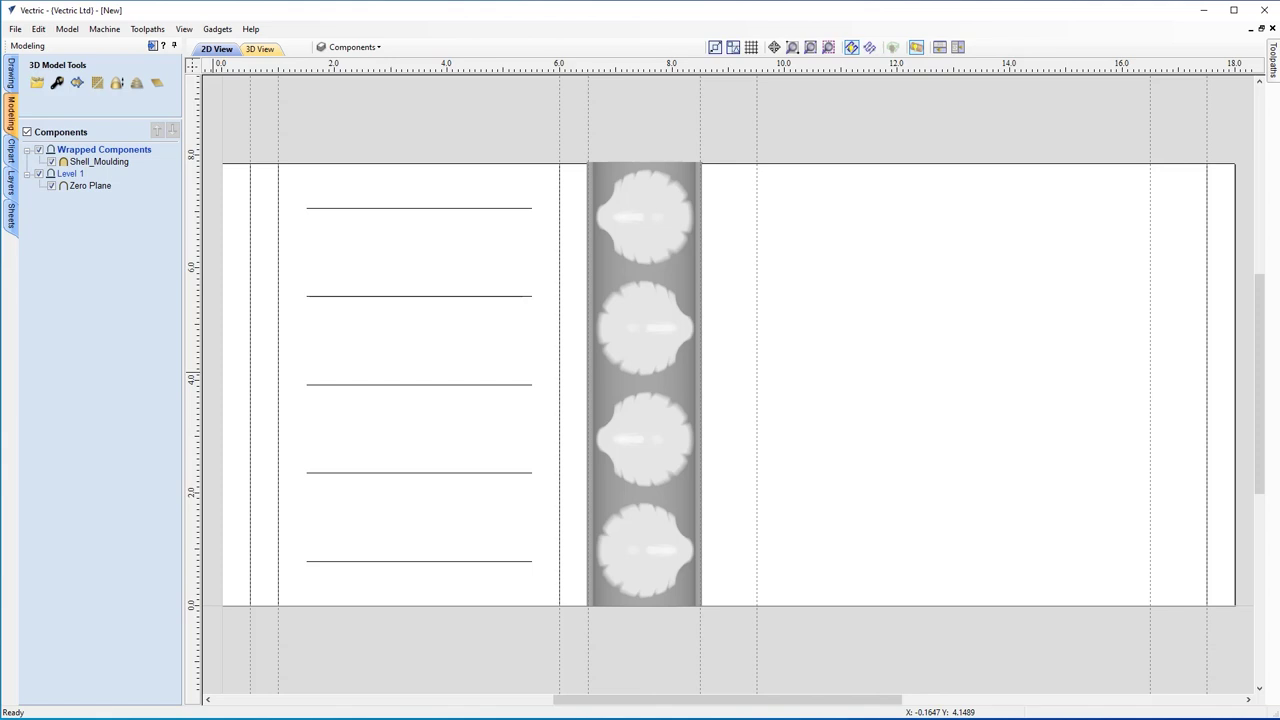
pyautogui.scroll(-2, 940, 365)
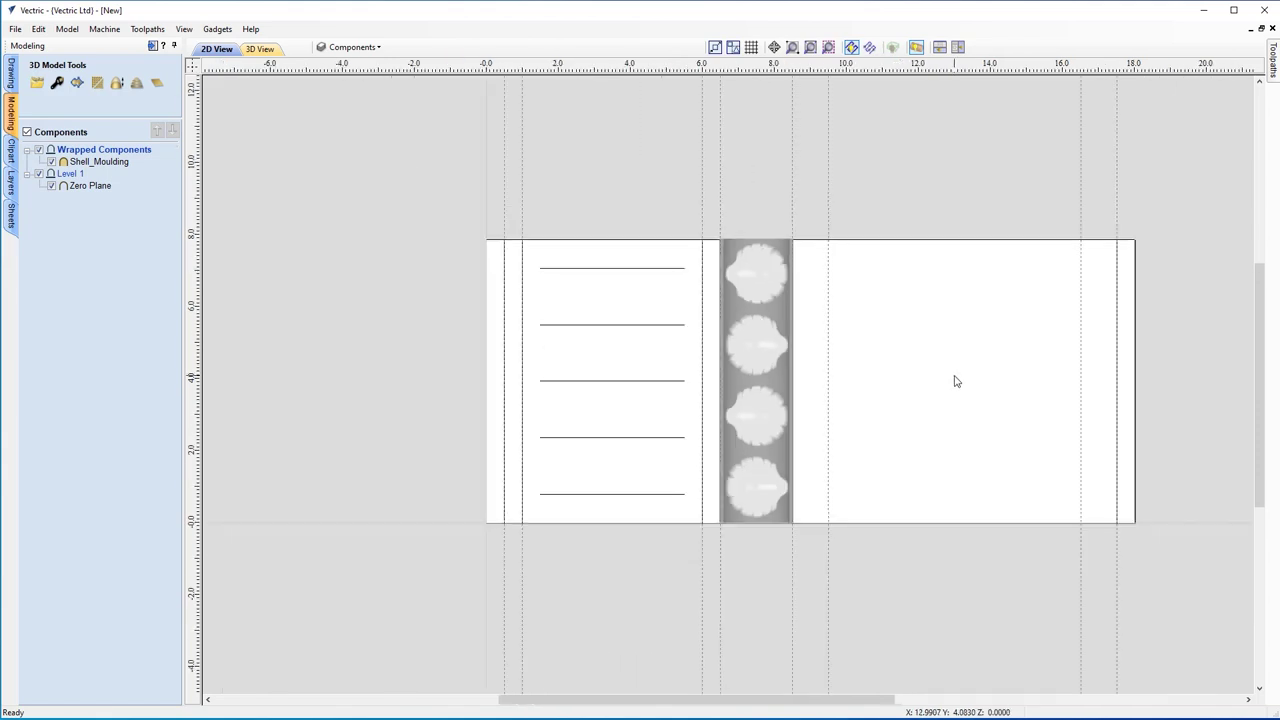
pyautogui.moveTo(726, 711); pyautogui.dragTo(795, 709)
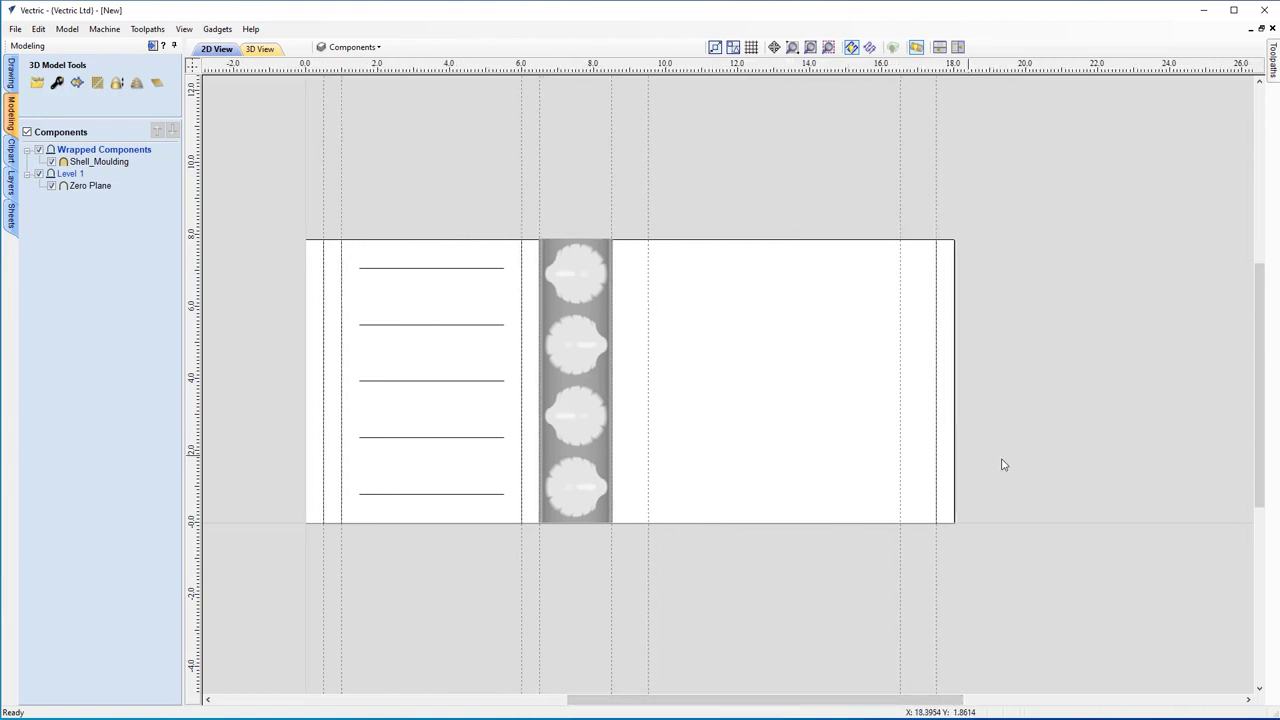
pyautogui.scroll(-1, 1025, 457)
pyautogui.moveTo(843, 705); pyautogui.dragTo(889, 706)
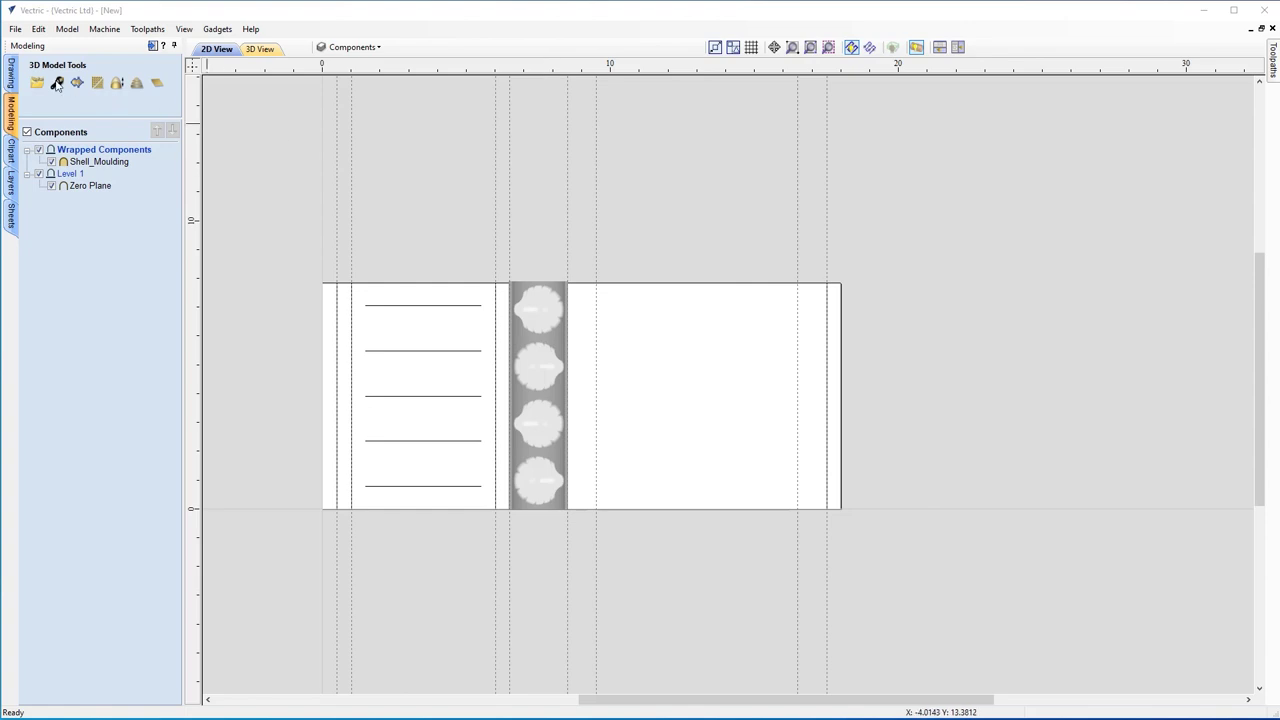
pyautogui.click(12, 72)
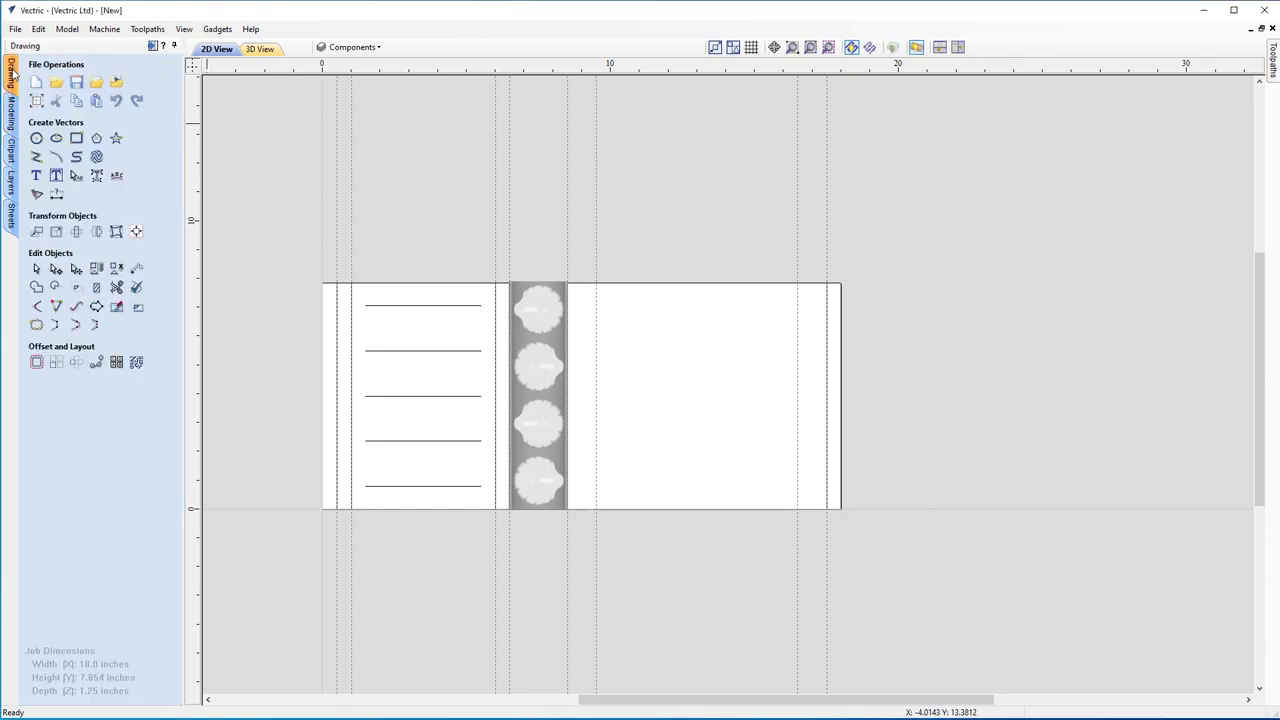
pyautogui.click(36, 157)
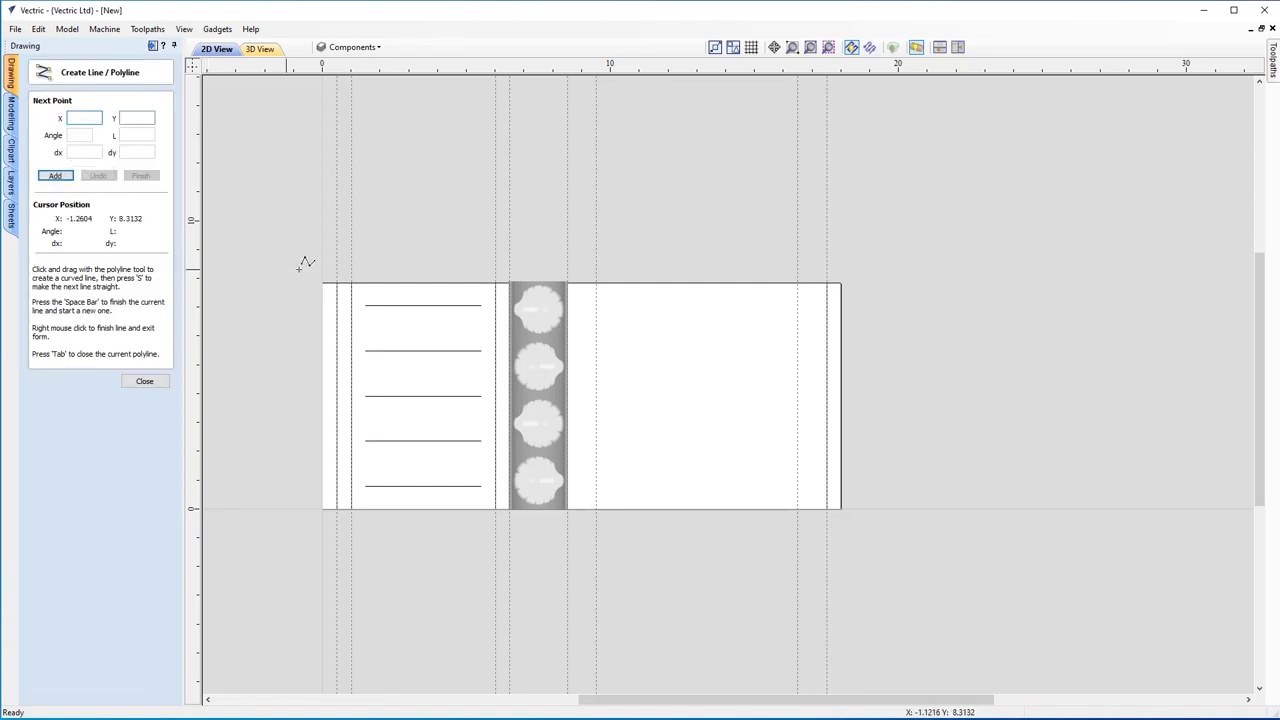
pyautogui.click(797, 509)
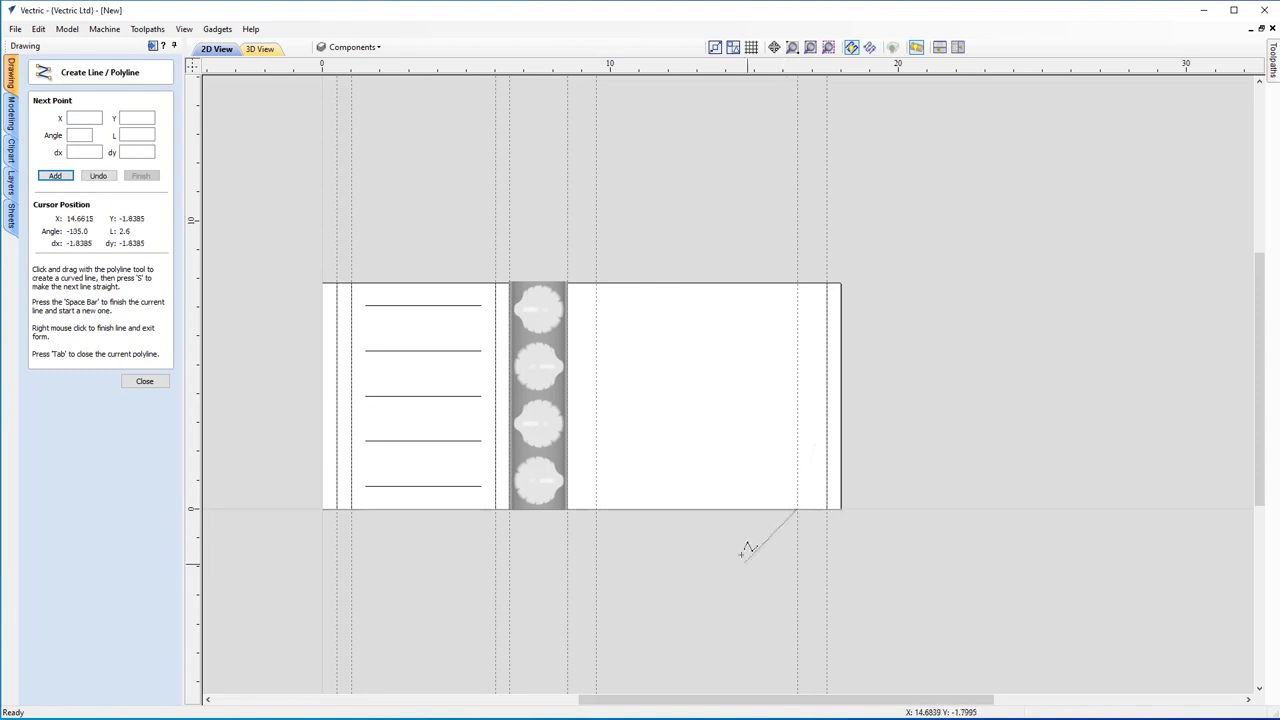
pyautogui.click(85, 134)
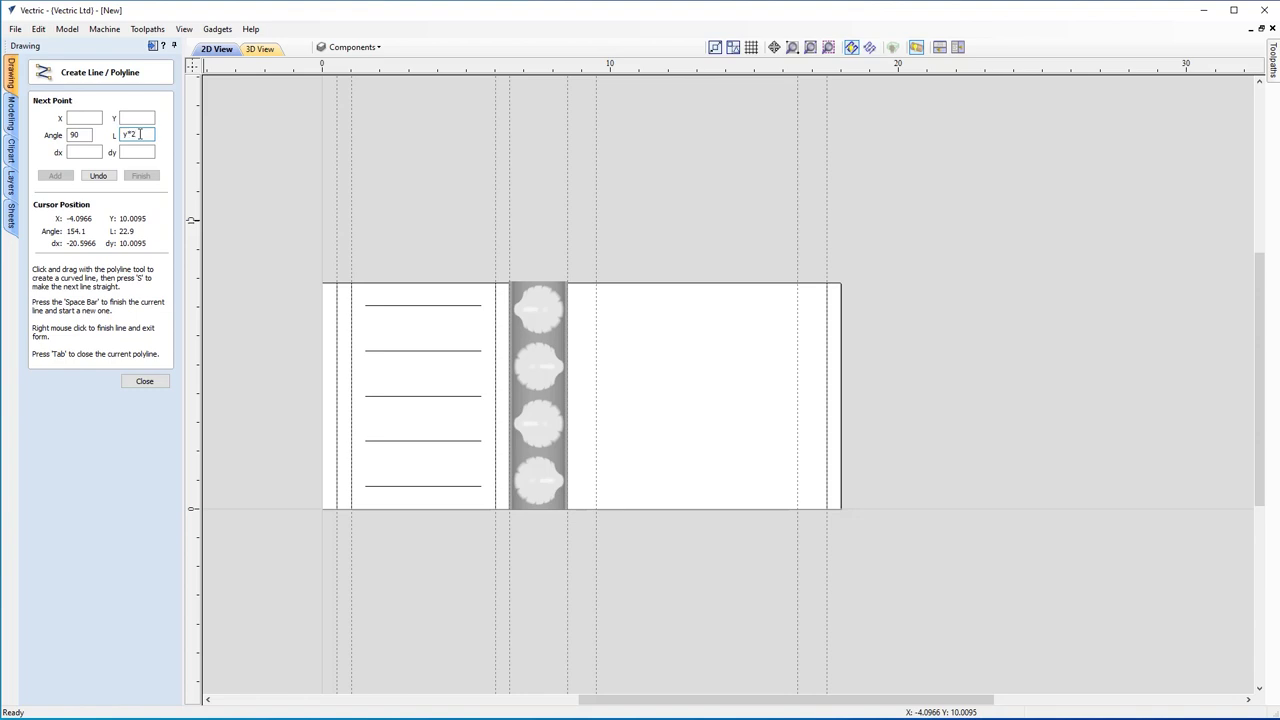
pyautogui.press('Tab')
pyautogui.click(797, 508)
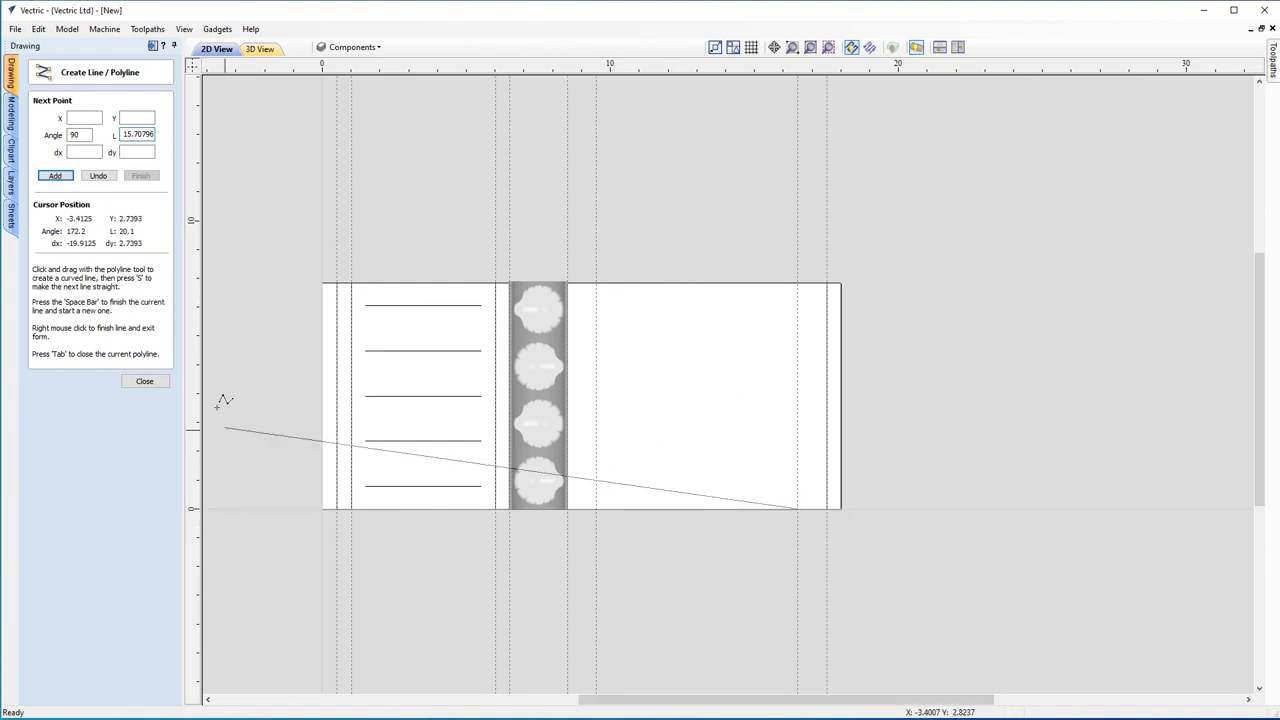
pyautogui.click(67, 176)
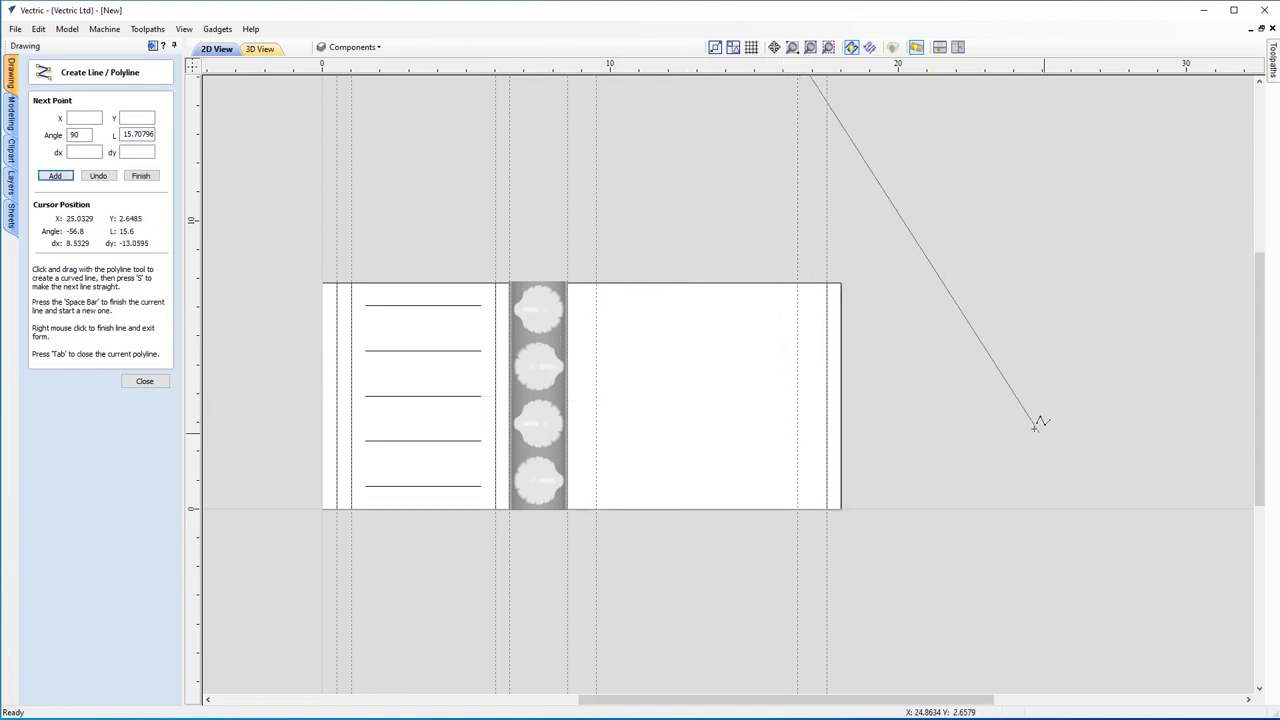
pyautogui.scroll(-1, 1010, 385)
pyautogui.click(876, 461)
pyautogui.press('space')
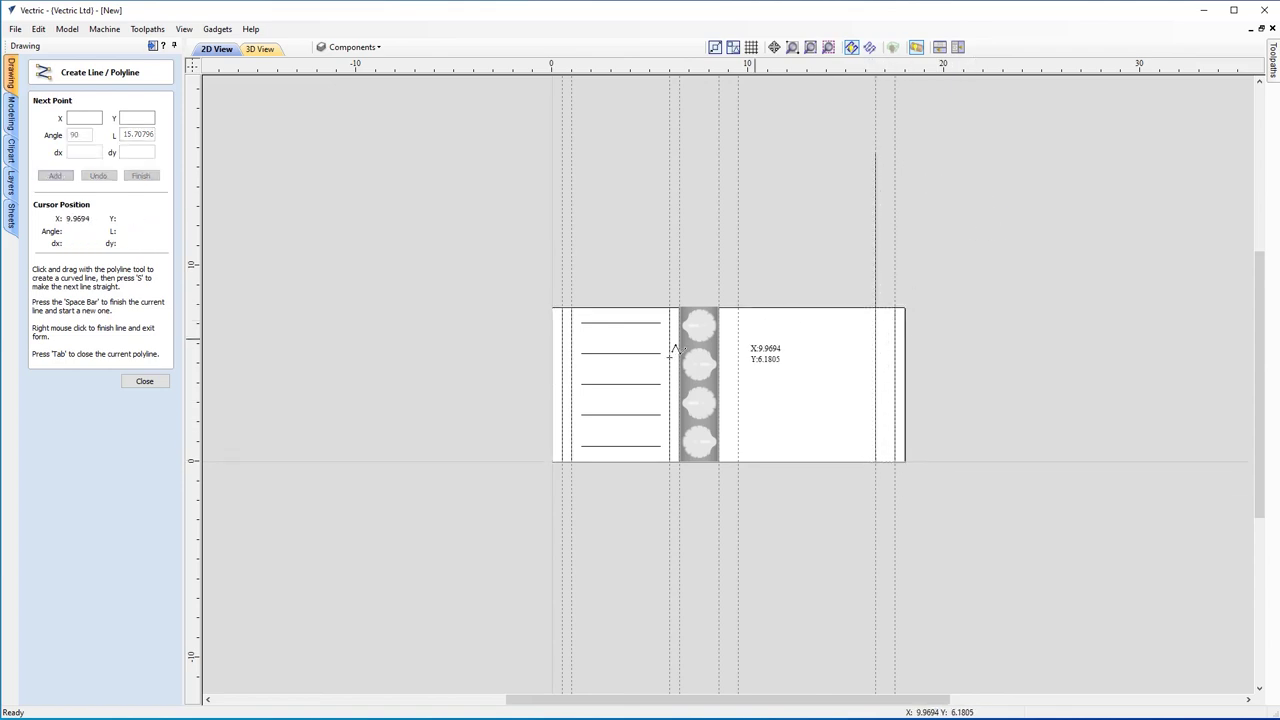
pyautogui.click(145, 381)
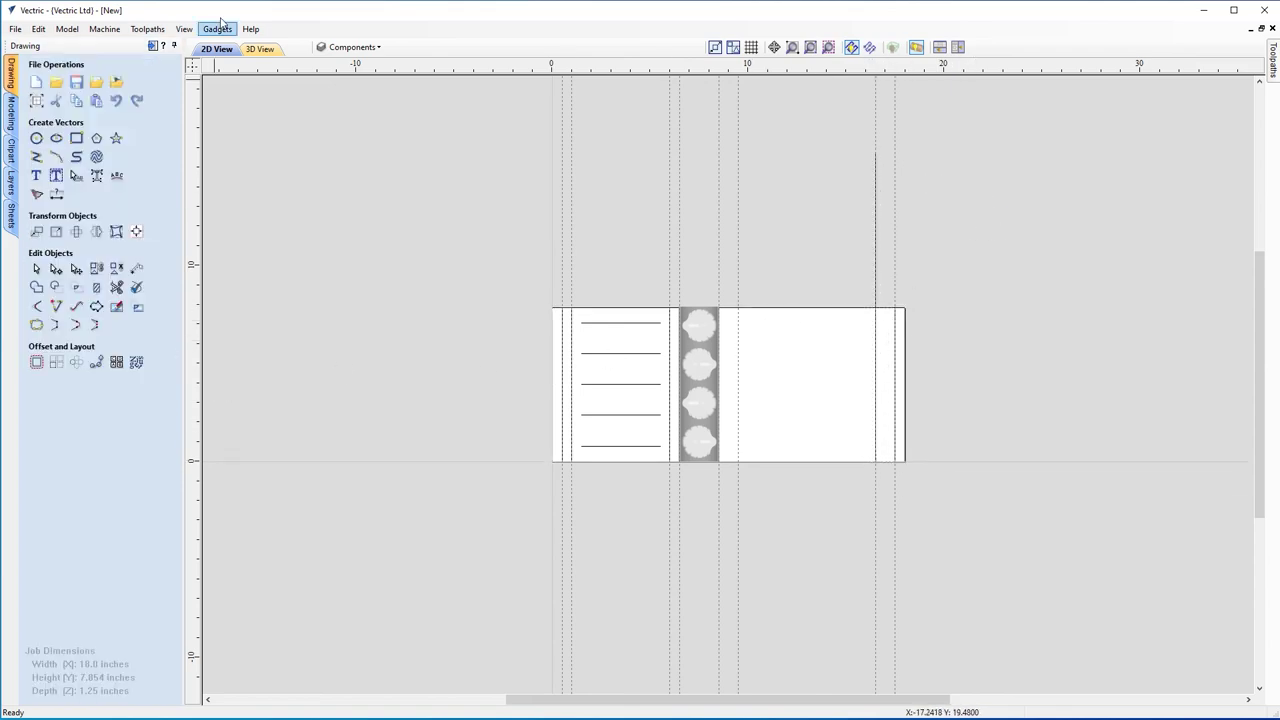
# - Hide the guides and select the new vertical line to examine how far it extends beyond the job
pyautogui.click(195, 66)
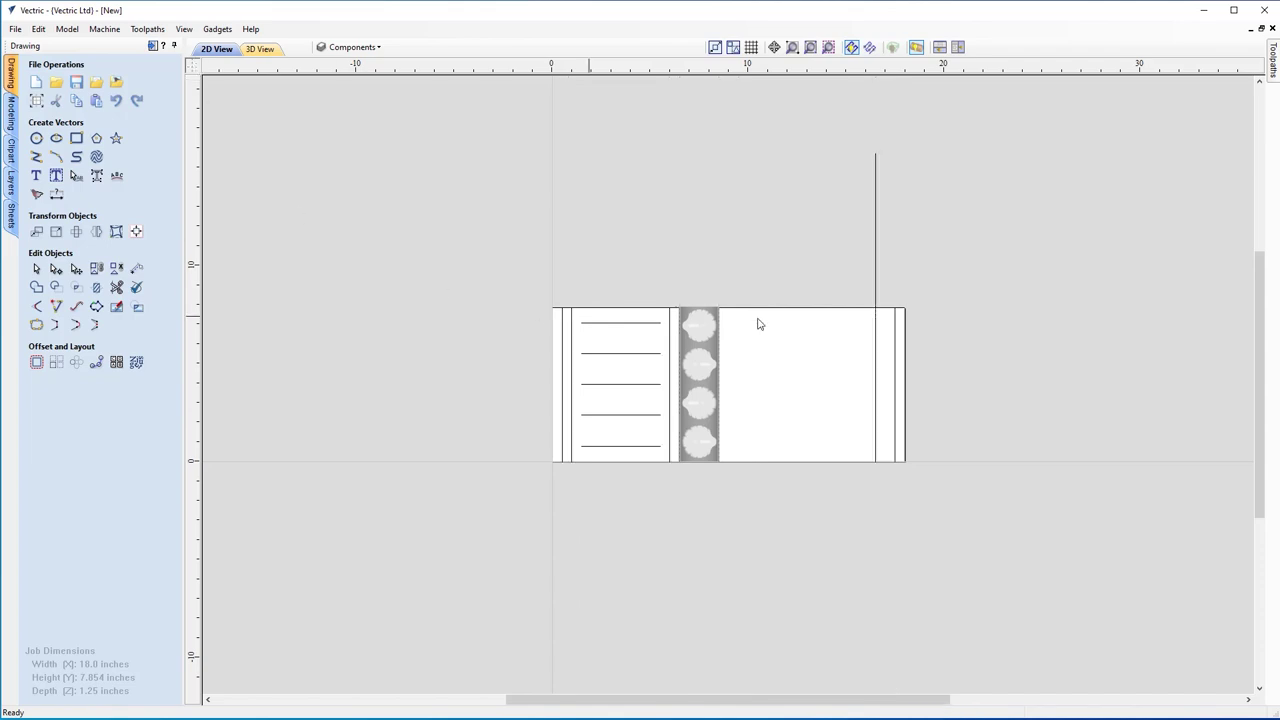
pyautogui.scroll(1, 1007, 333)
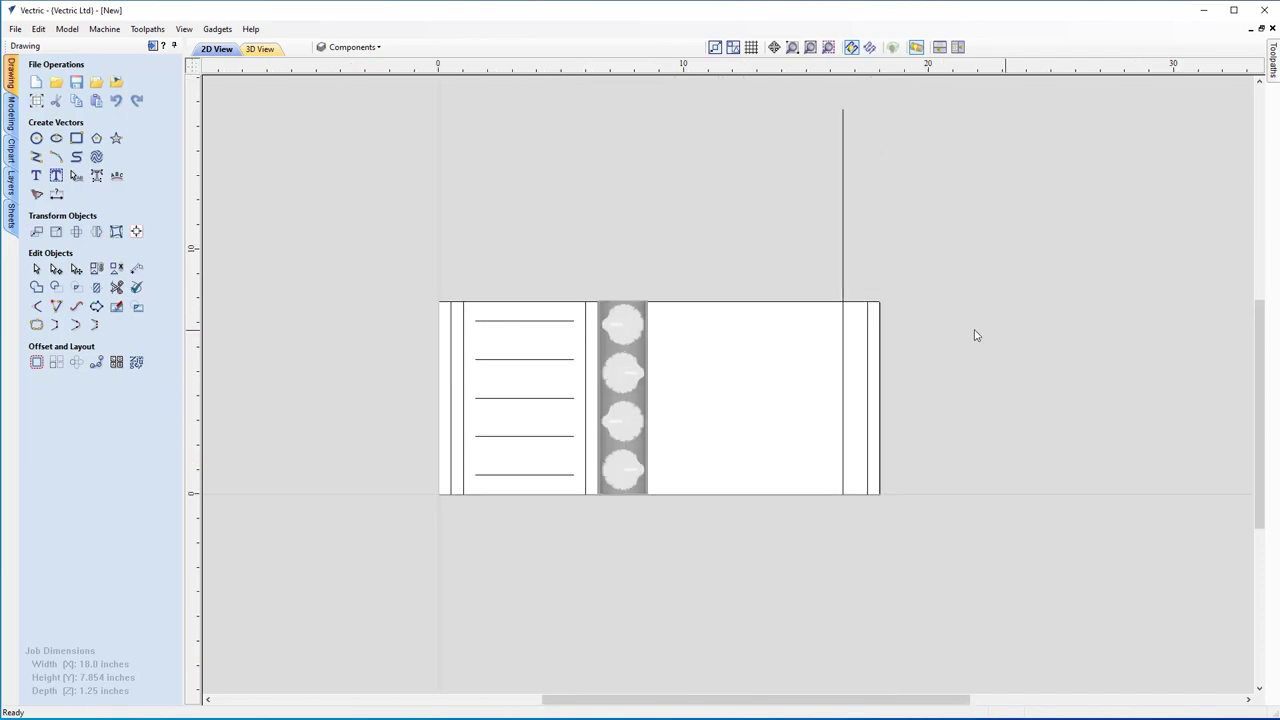
pyautogui.click(843, 176)
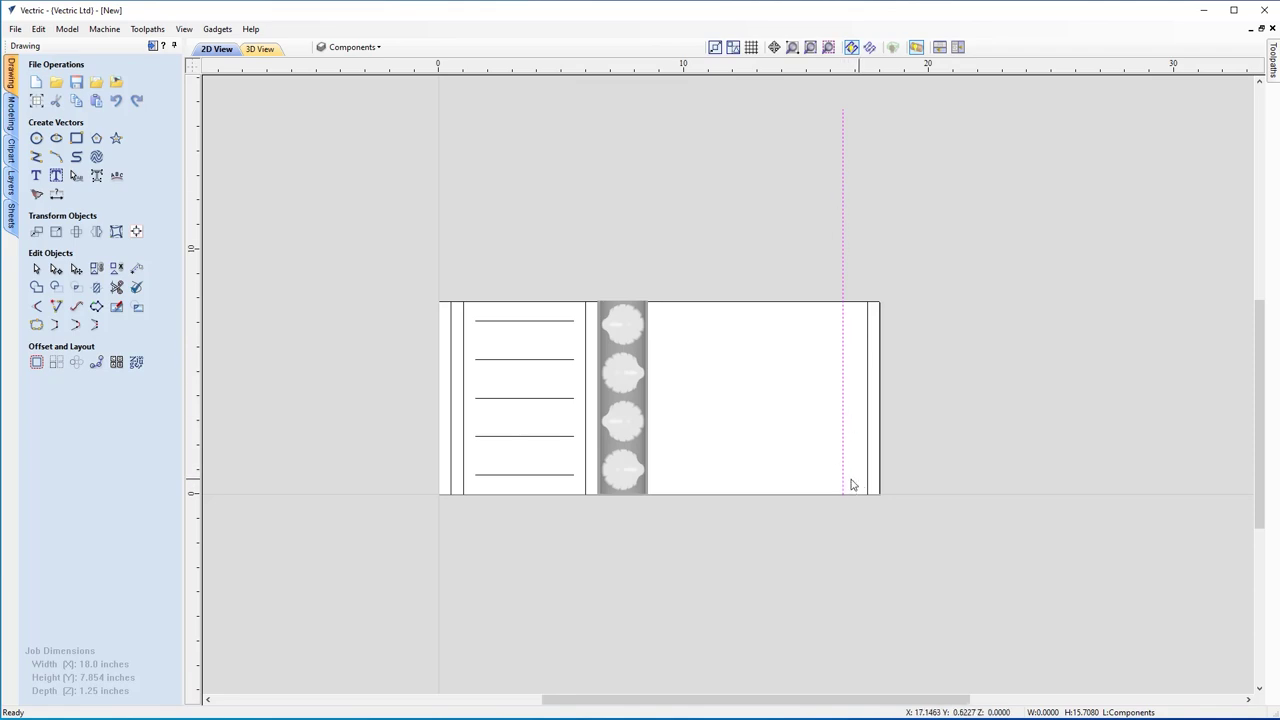
pyautogui.scroll(1, 790, 429)
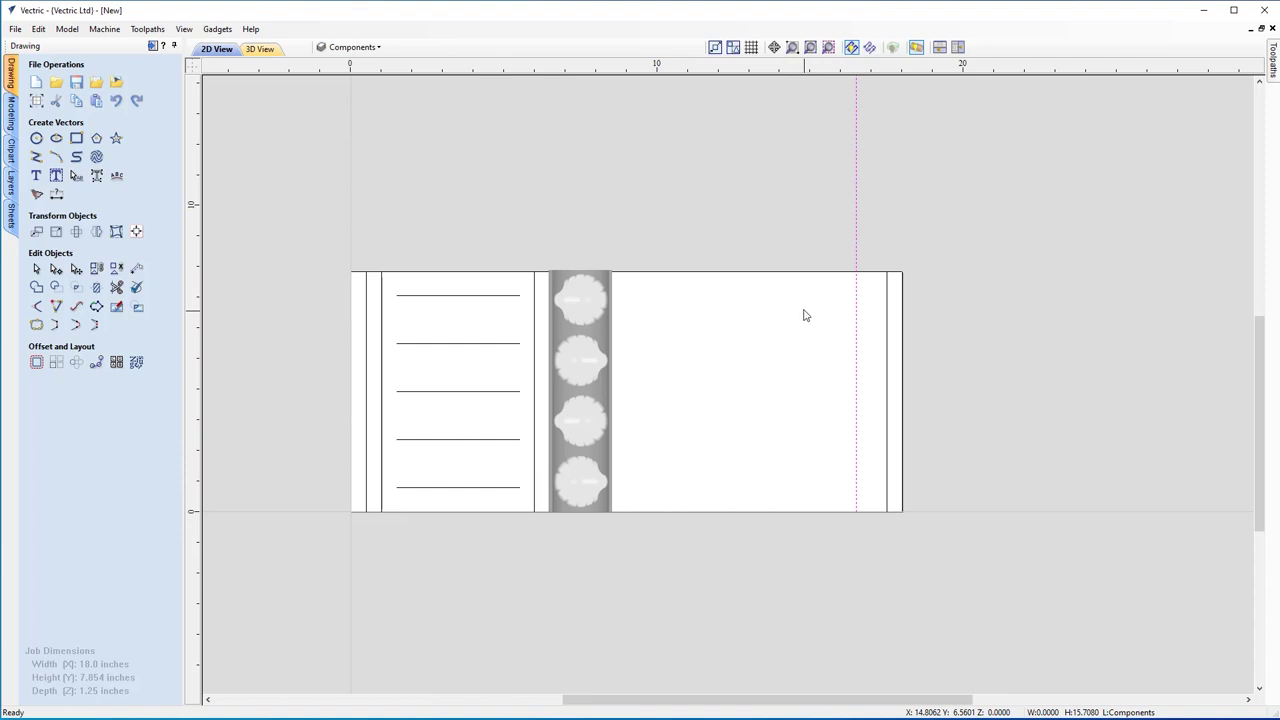
pyautogui.scroll(-1, 814, 342)
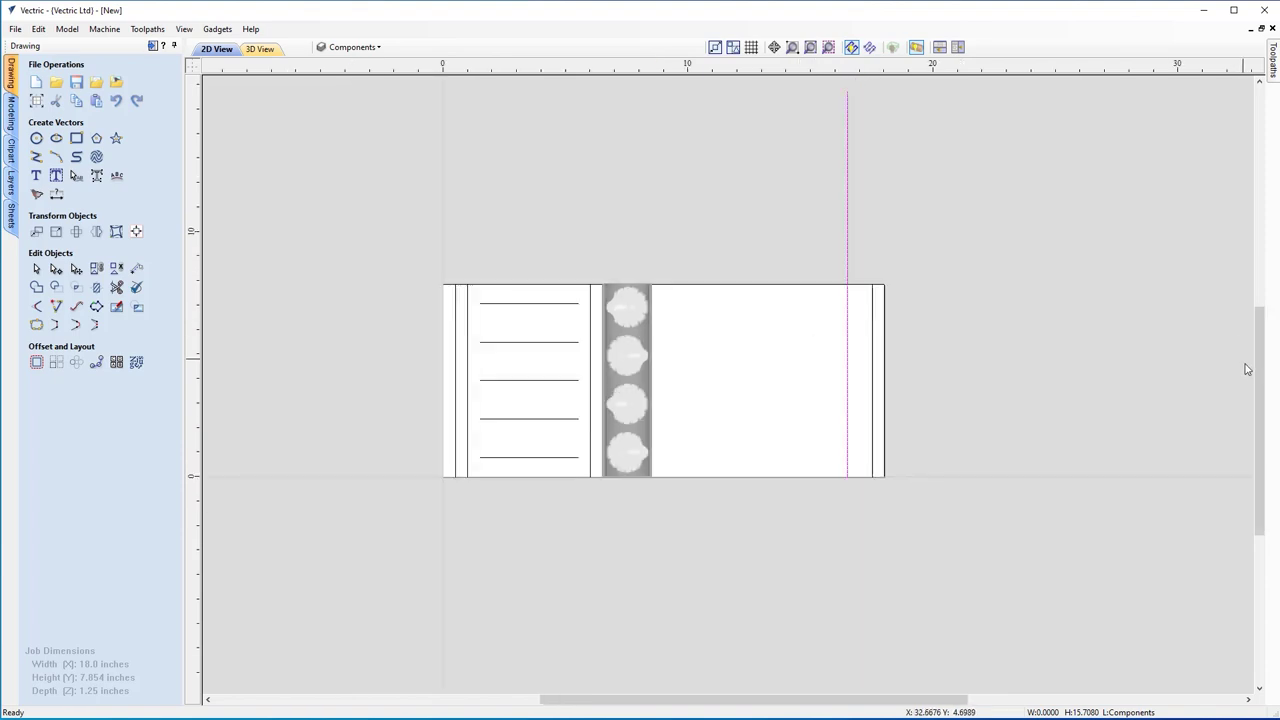
pyautogui.moveTo(1260, 314); pyautogui.dragTo(1260, 293)
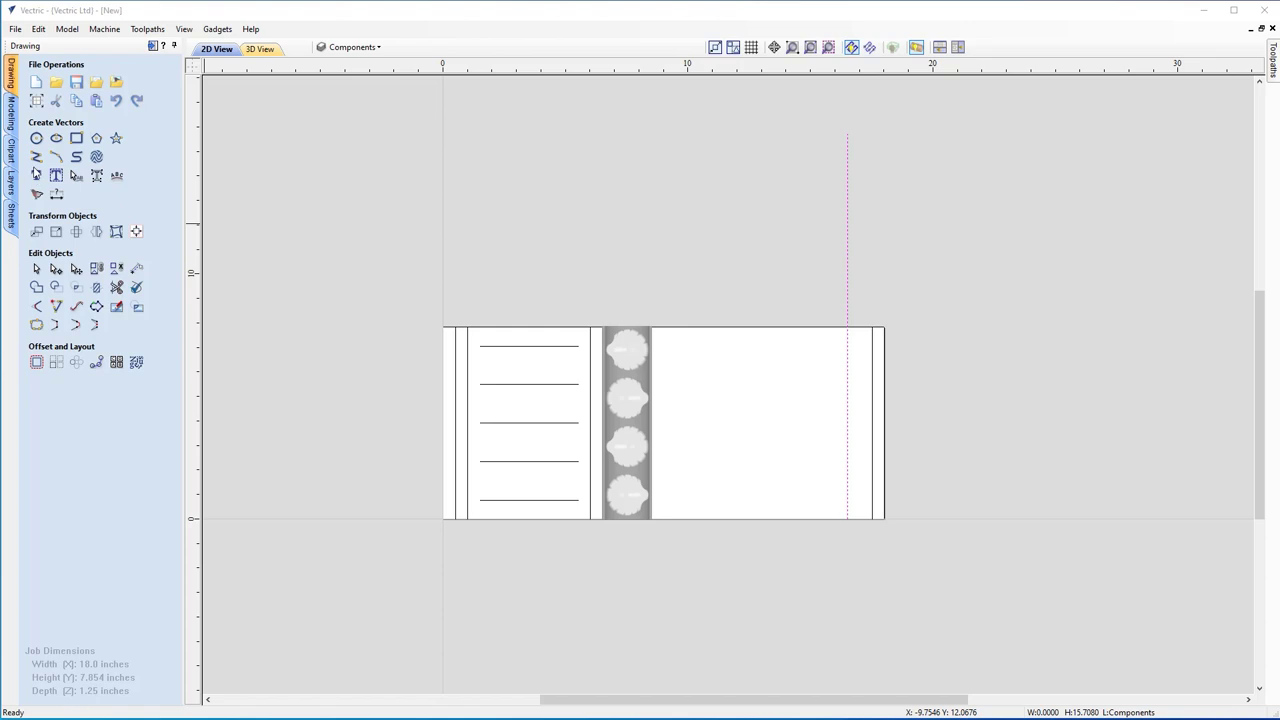
# - Draw a diagonal line from the job's bottom edge at the X 9.5 guide to the upper end of the X 16.5 vertical line
pyautogui.click(36, 157)
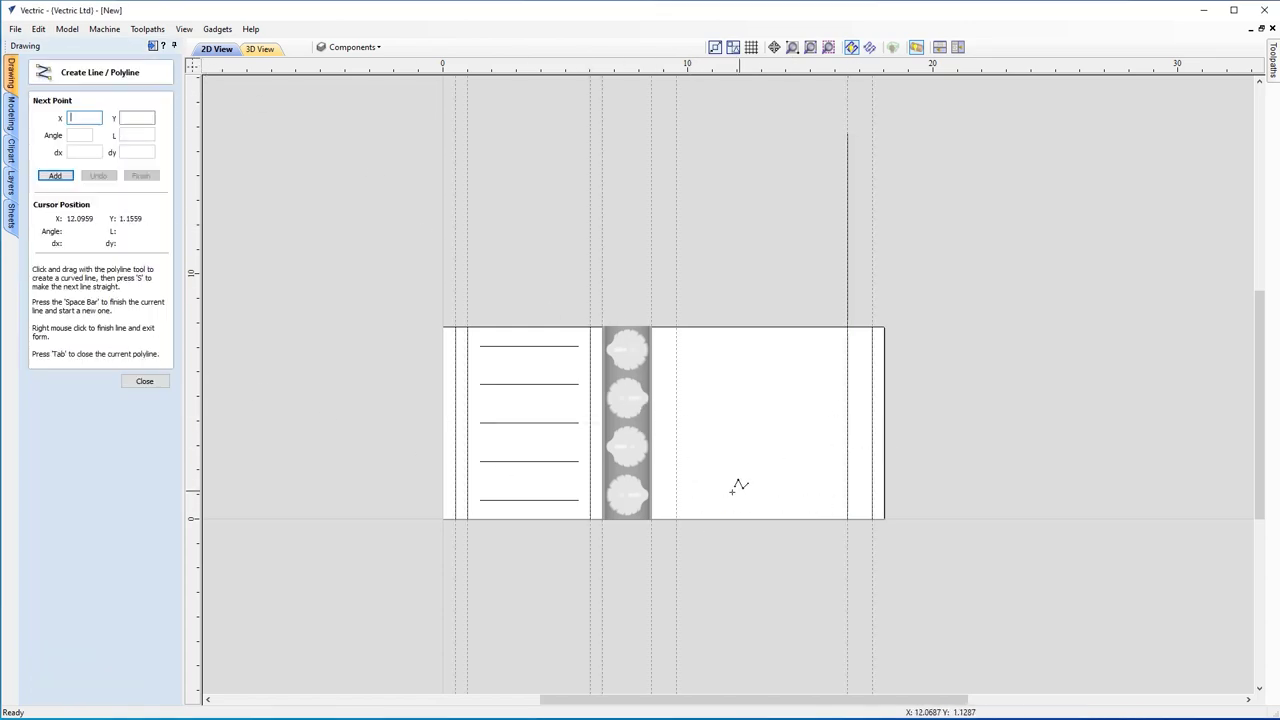
pyautogui.scroll(2, 746, 486)
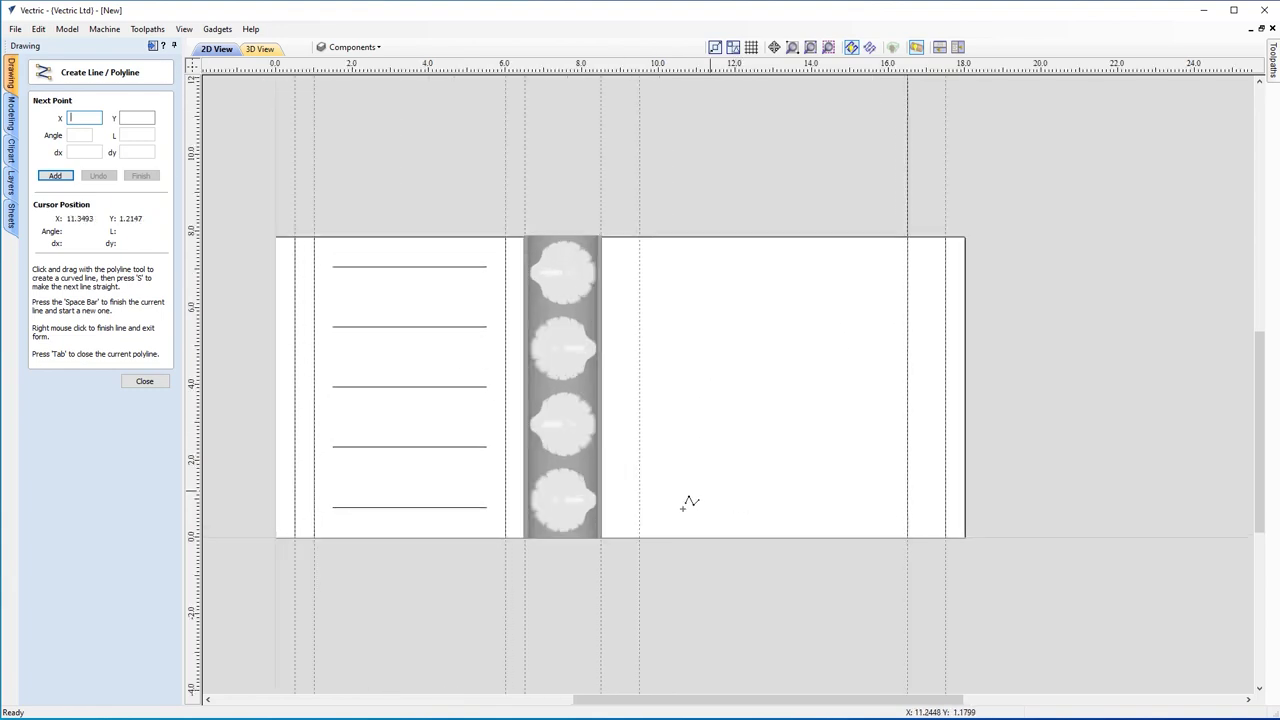
pyautogui.click(641, 537)
pyautogui.scroll(-1, 698, 475)
pyautogui.scroll(-1, 700, 437)
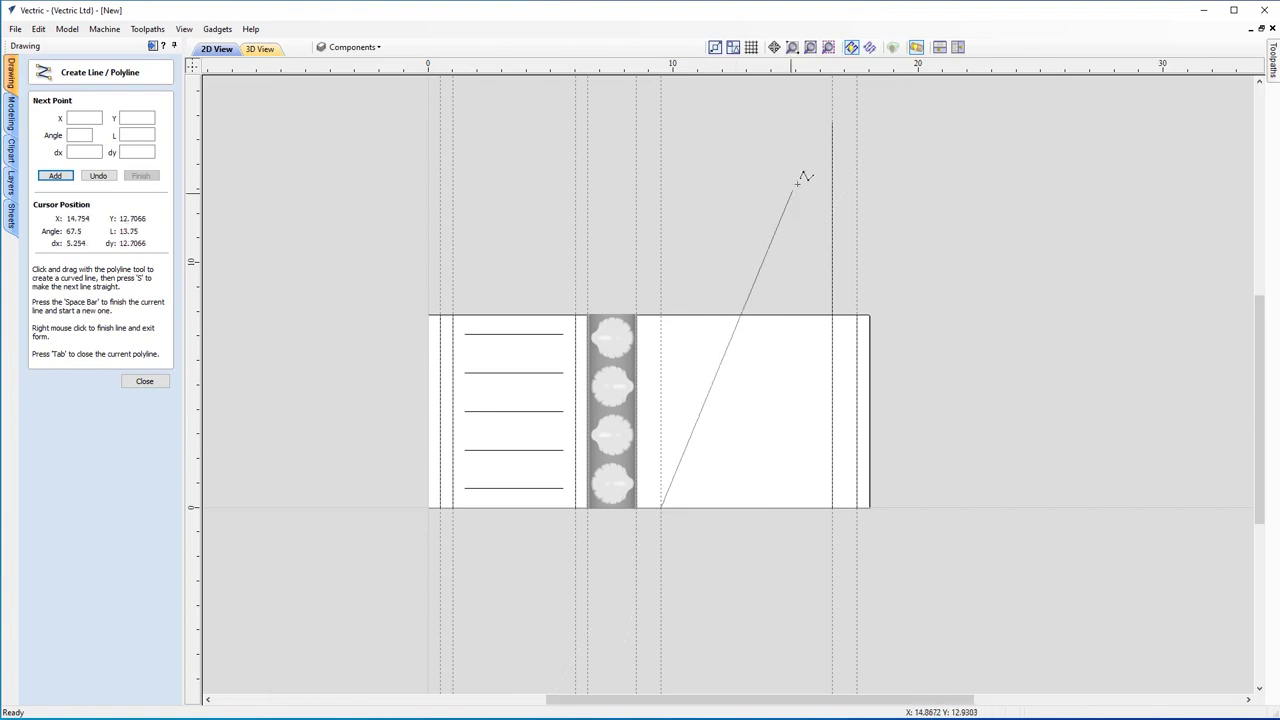
pyautogui.click(830, 122)
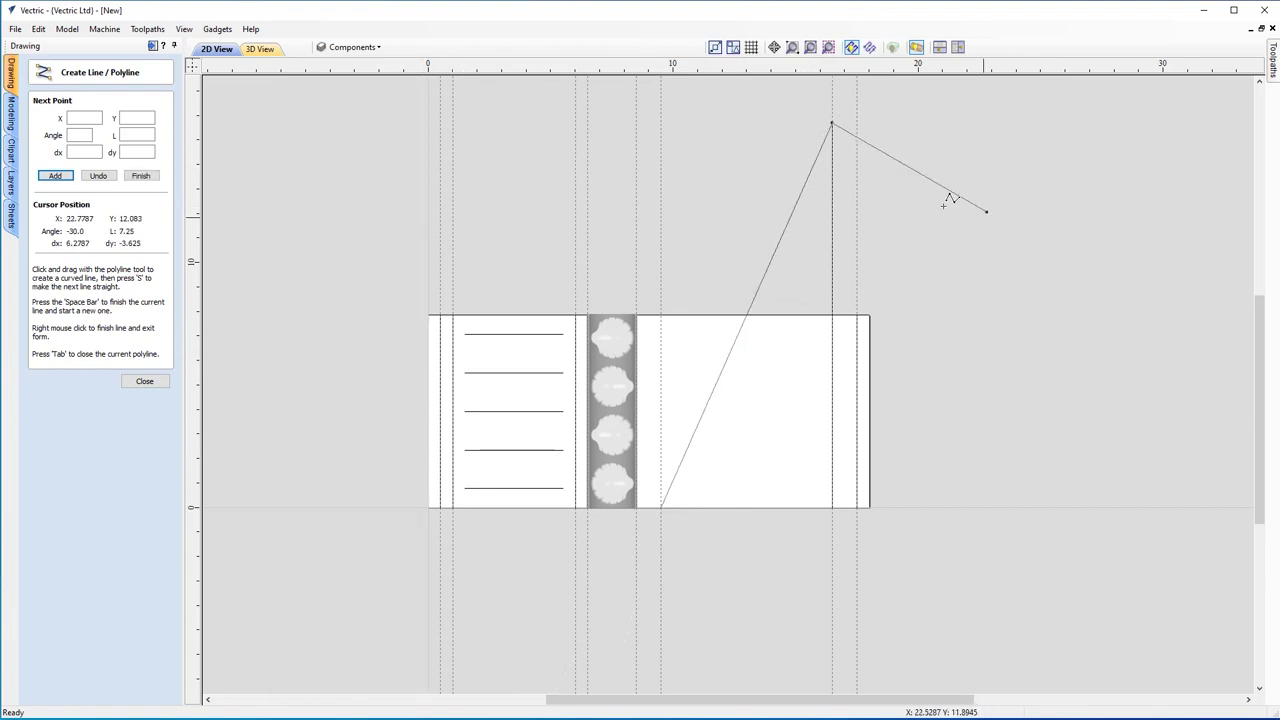
pyautogui.scroll(3, 927, 171)
pyautogui.scroll(-1, 800, 176)
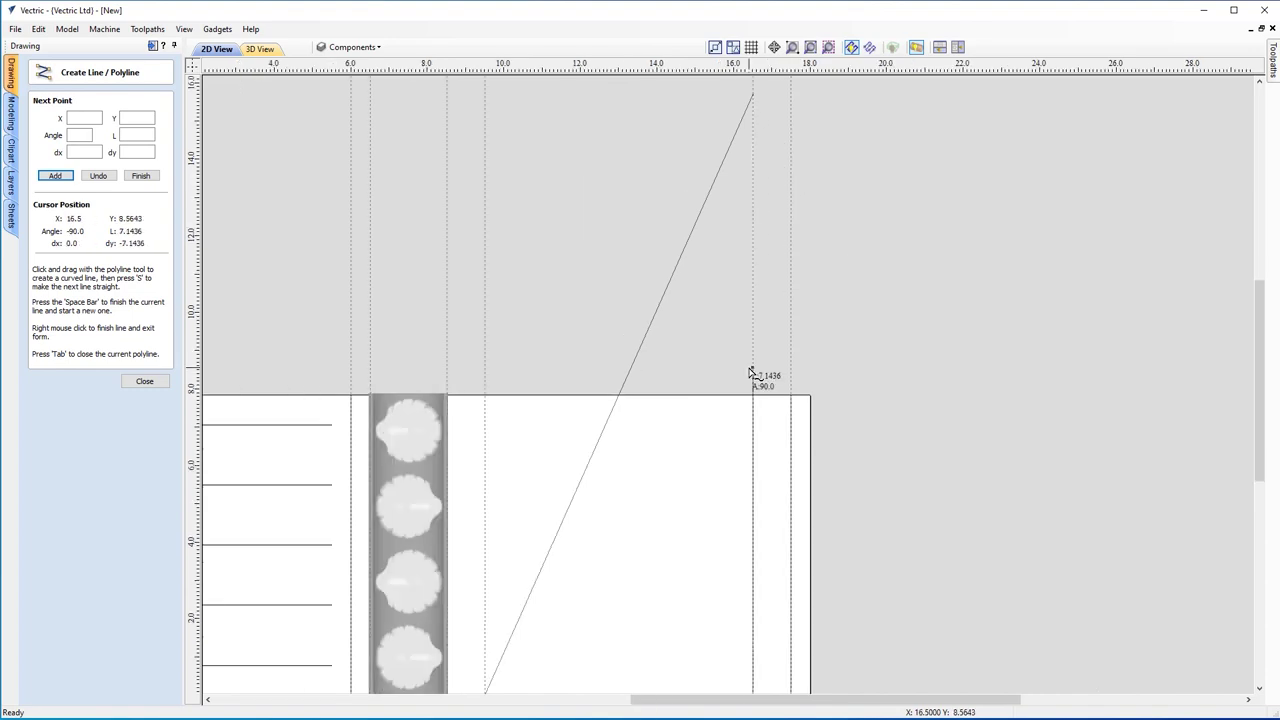
pyautogui.scroll(-1, 757, 371)
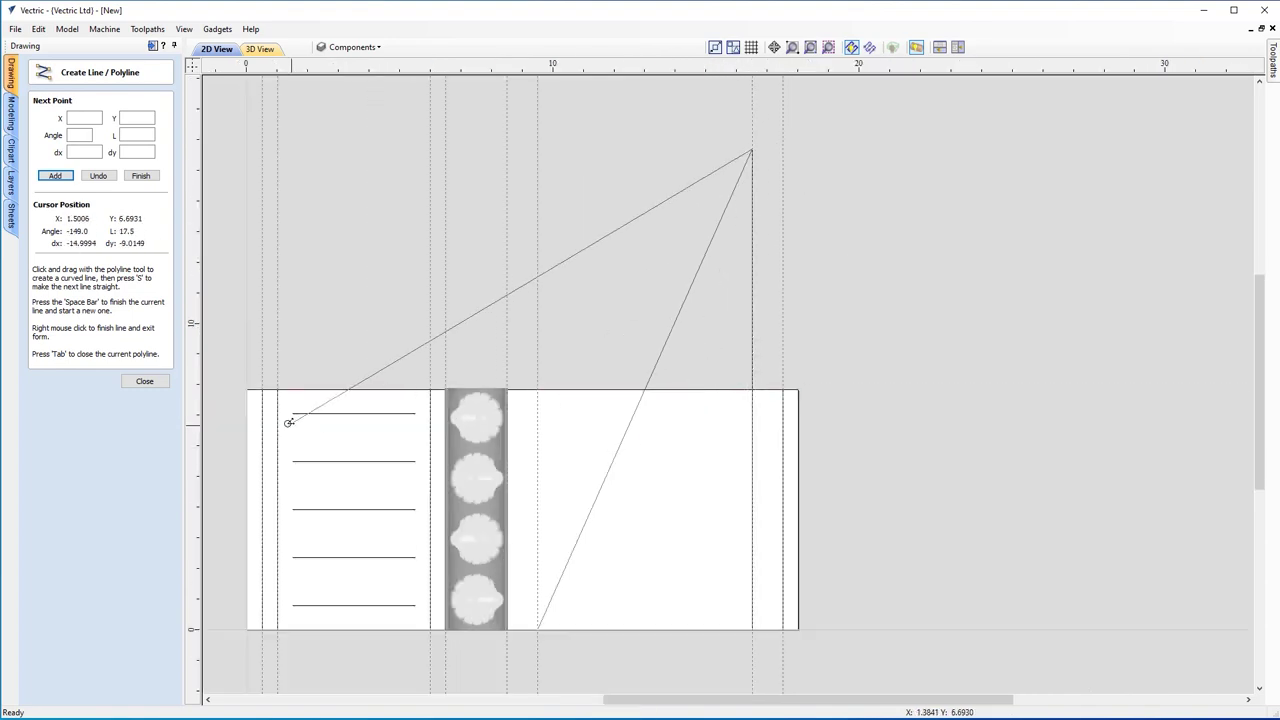
pyautogui.click(145, 382)
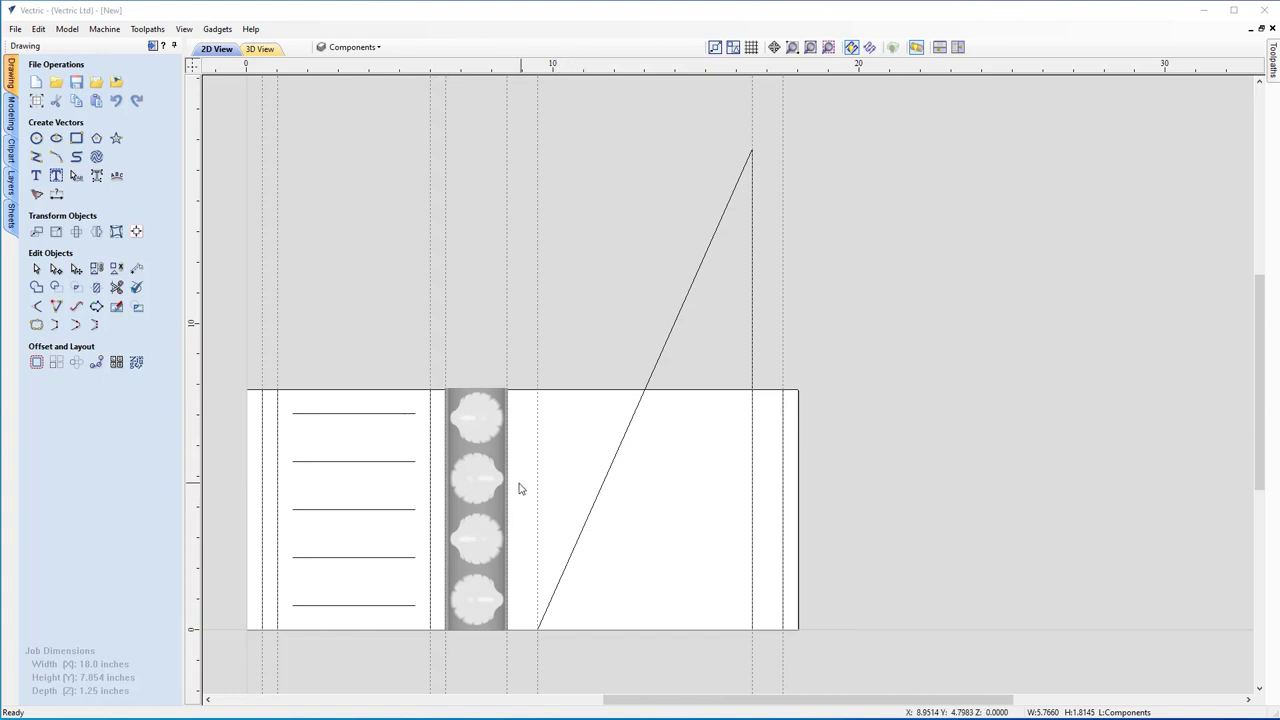
# - Place the Flourish_220A-58191-A component from the Decorative clipart folder in the job
pyautogui.click(11, 159)
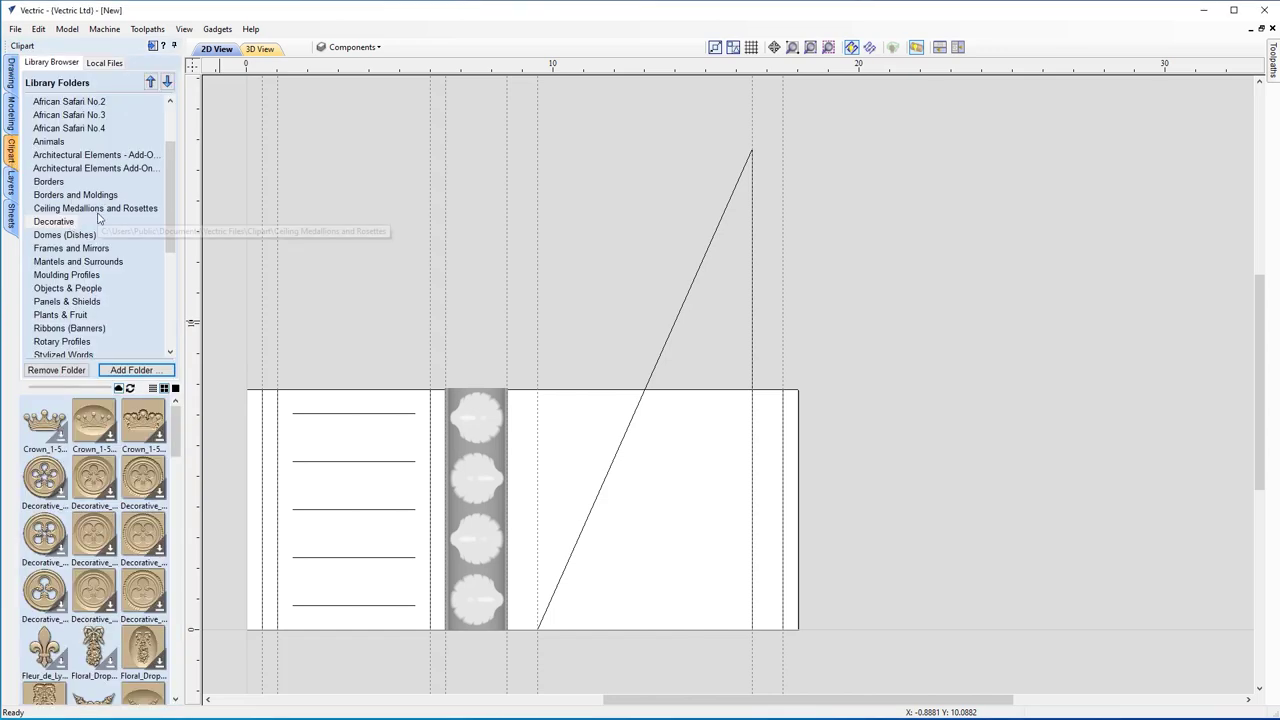
pyautogui.scroll(2, 165, 222)
pyautogui.scroll(-1, 169, 222)
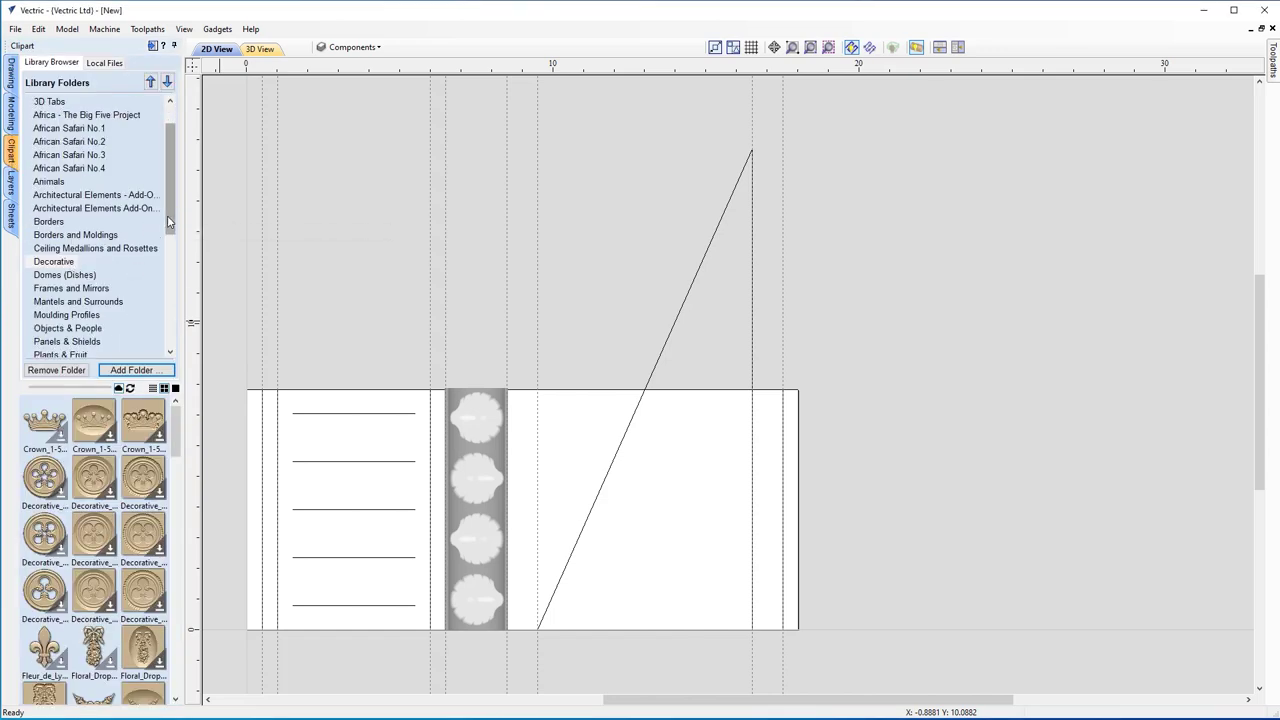
pyautogui.click(90, 263)
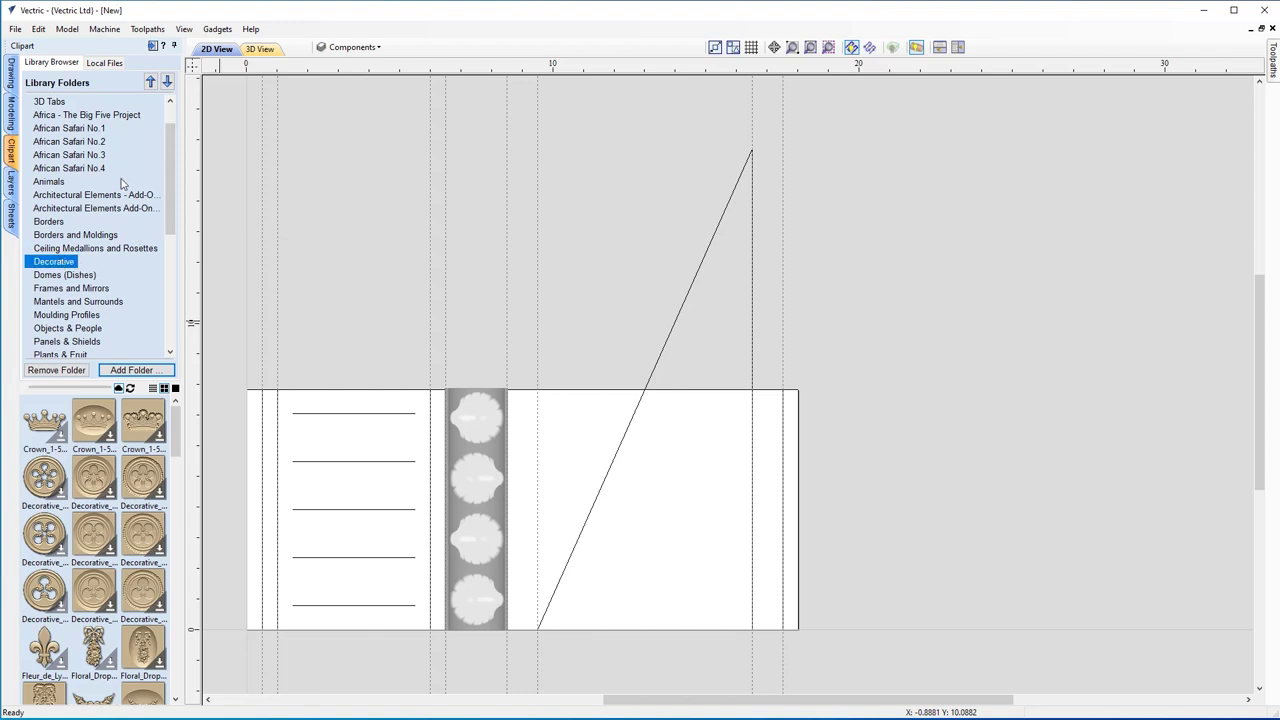
pyautogui.scroll(1, 122, 185)
pyautogui.scroll(-2, 128, 215)
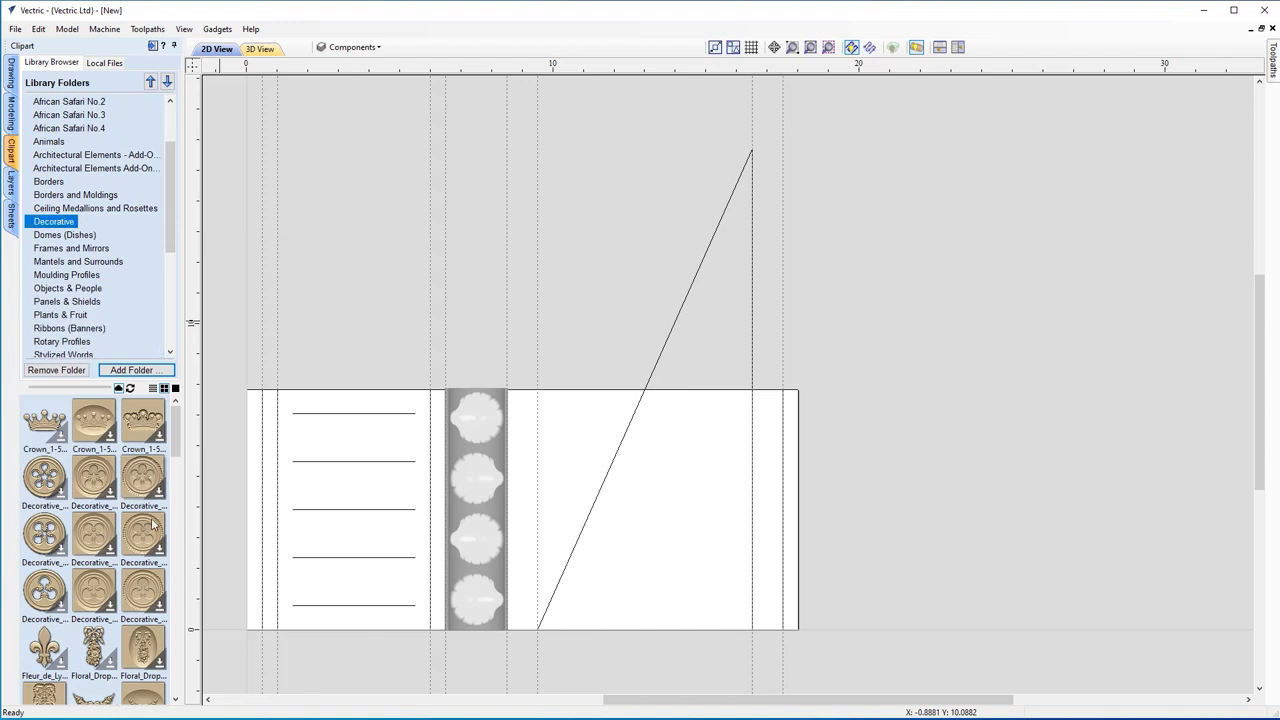
pyautogui.scroll(-6, 150, 516)
pyautogui.scroll(-2, 155, 516)
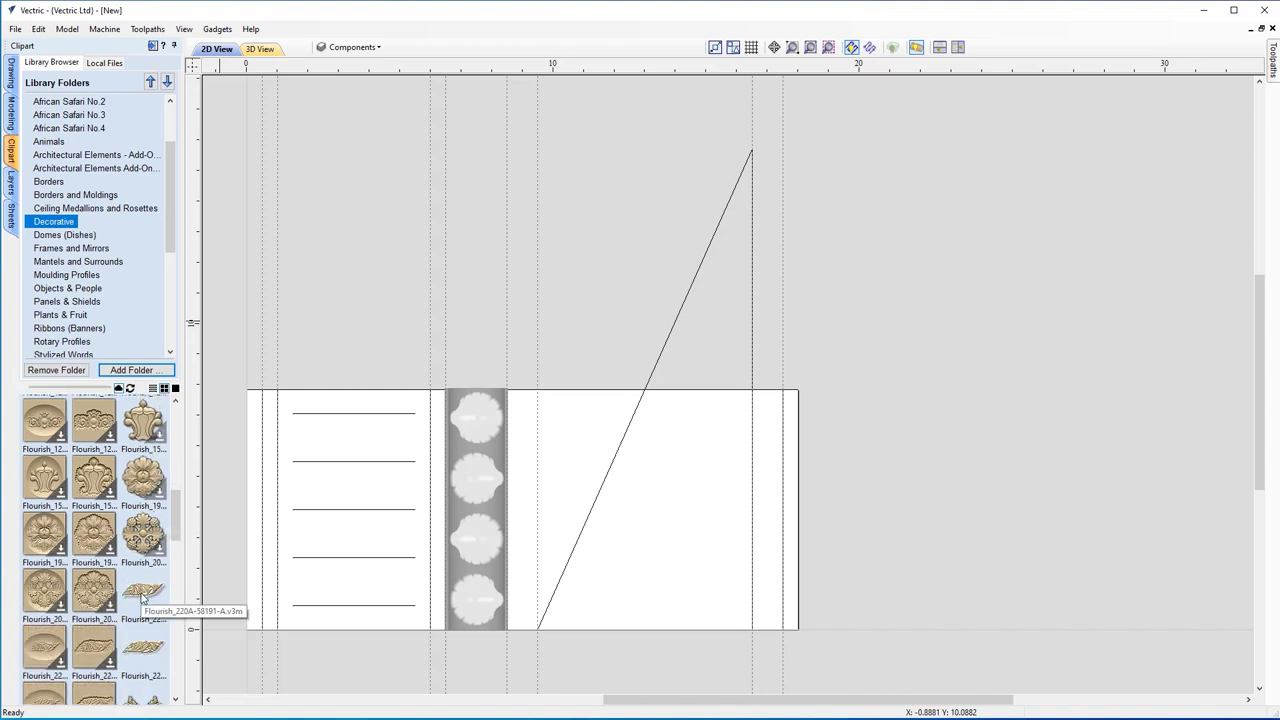
pyautogui.moveTo(140, 597); pyautogui.dragTo(355, 560)
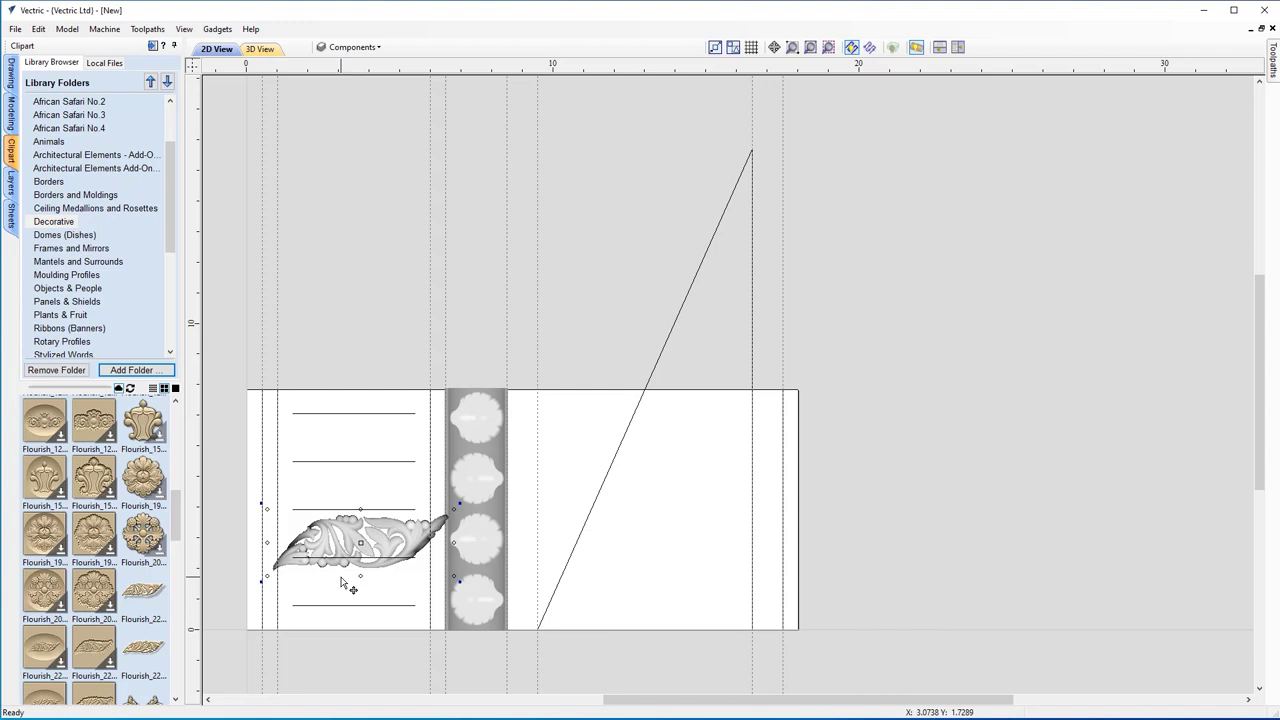
# - Move the flourish component so its centre snaps to the job origin at X 0, Y 0
pyautogui.press('F6')
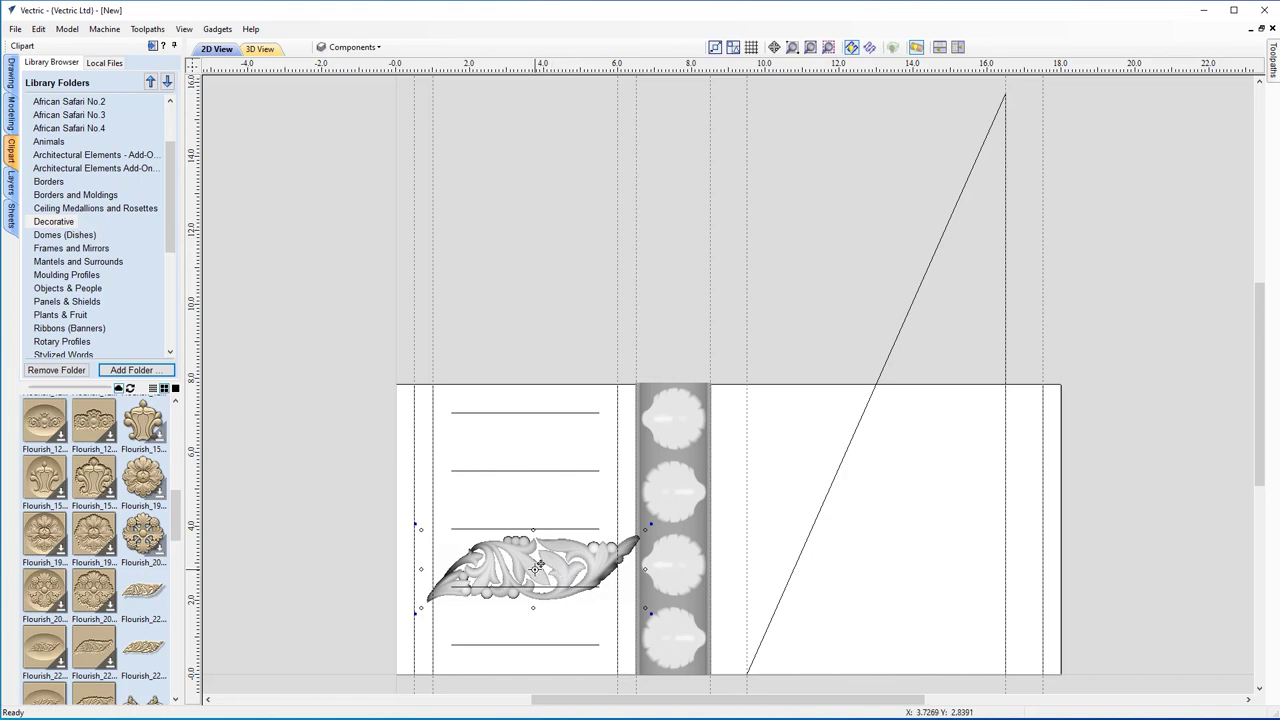
pyautogui.keyDown('ctrl'); pyautogui.moveTo(537, 567); pyautogui.dragTo(397, 673); pyautogui.keyUp('ctrl')
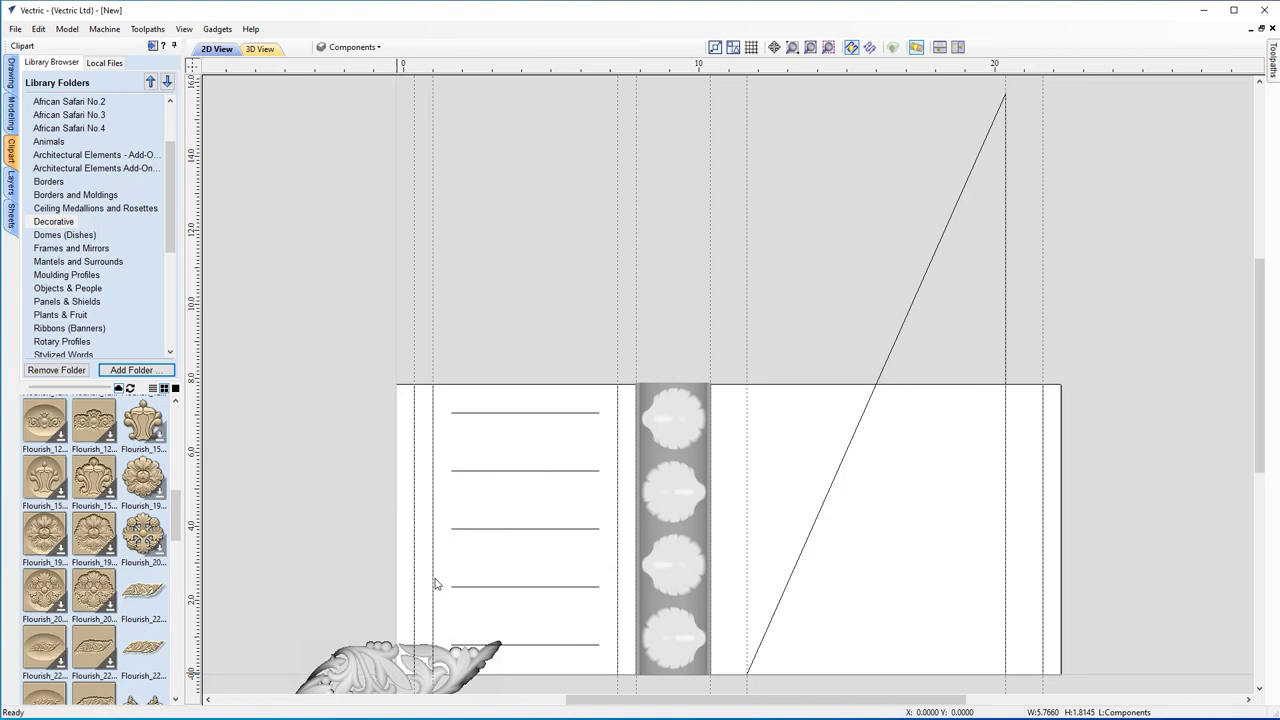
pyautogui.scroll(-2, 434, 583)
pyautogui.moveTo(1265, 404); pyautogui.dragTo(1265, 480)
pyautogui.scroll(2, 540, 410)
pyautogui.scroll(1, 540, 410)
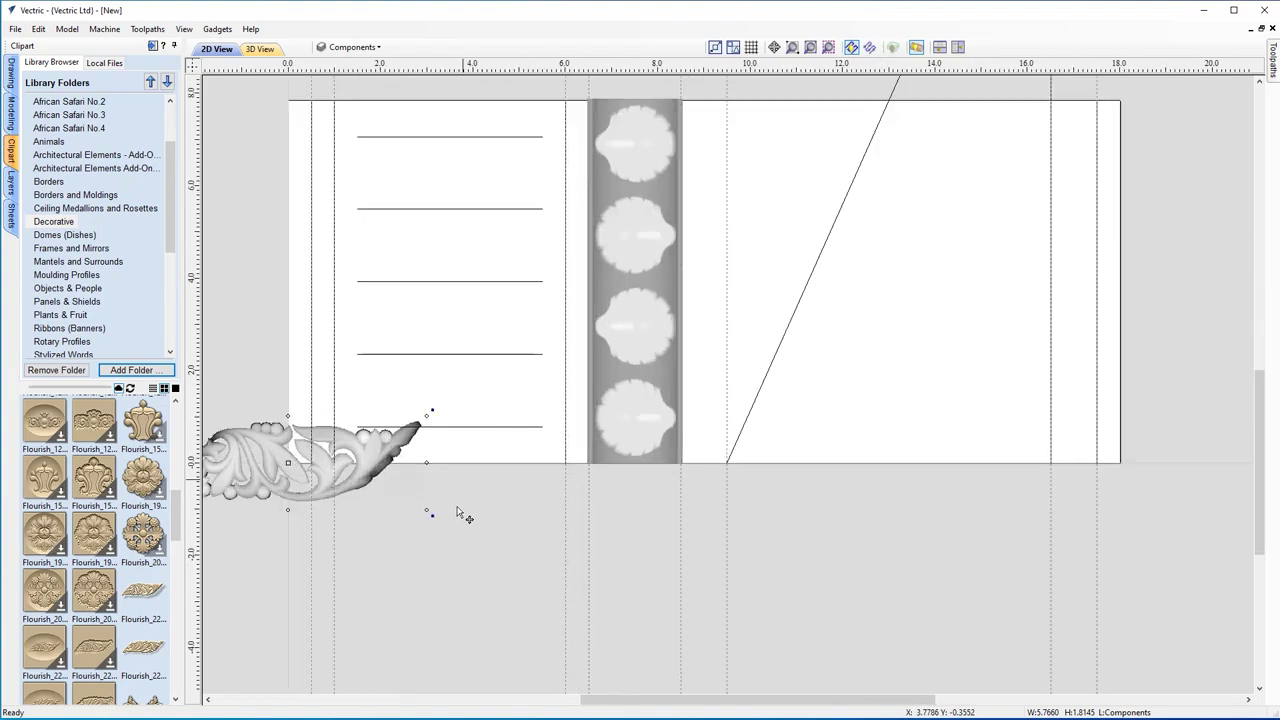
pyautogui.moveTo(650, 700); pyautogui.dragTo(592, 699)
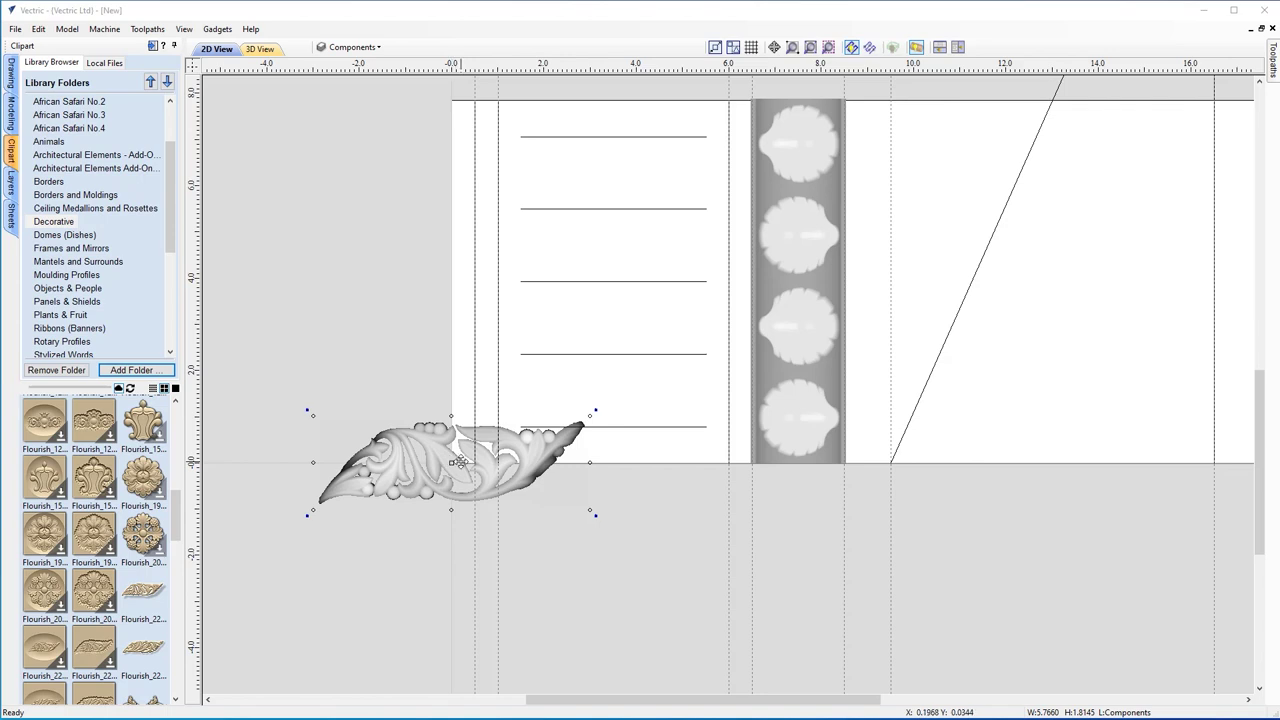
# - Try shifting the flourish about 4.6 inches along X to judge the repeat spacing, and undo the move
pyautogui.moveTo(456, 462); pyautogui.dragTo(463, 481)
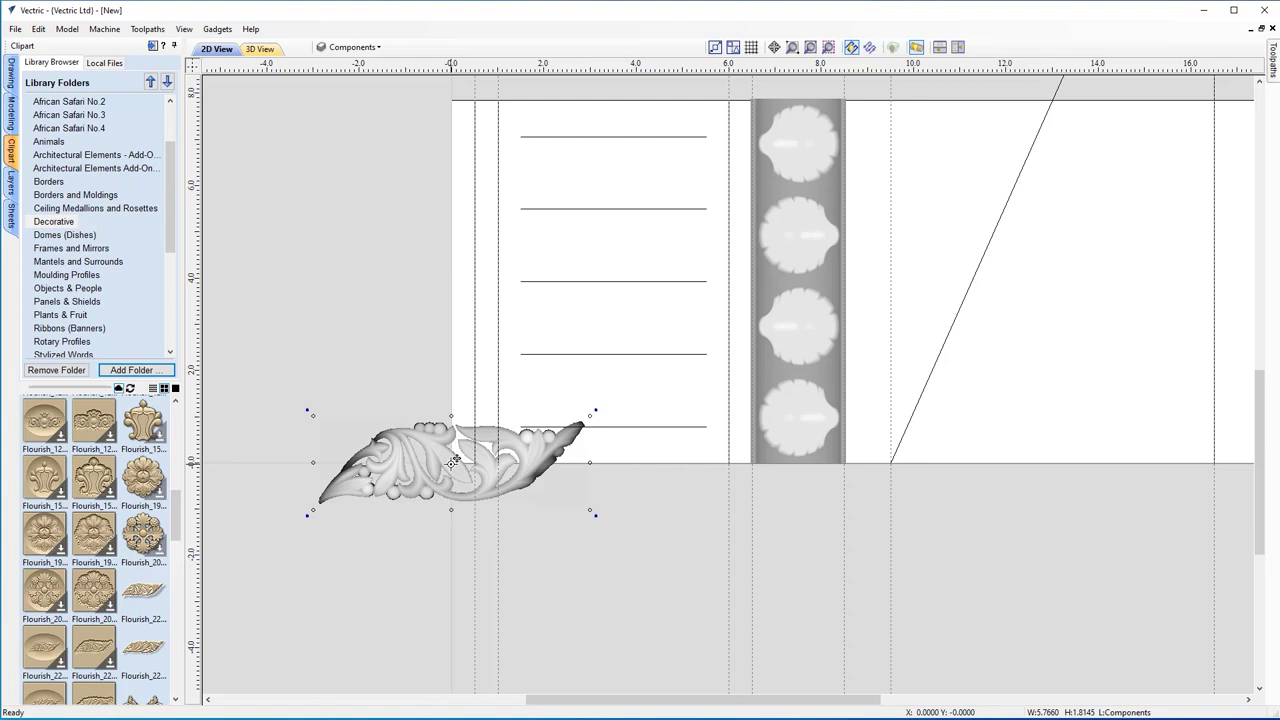
pyautogui.moveTo(453, 462); pyautogui.dragTo(664, 466)
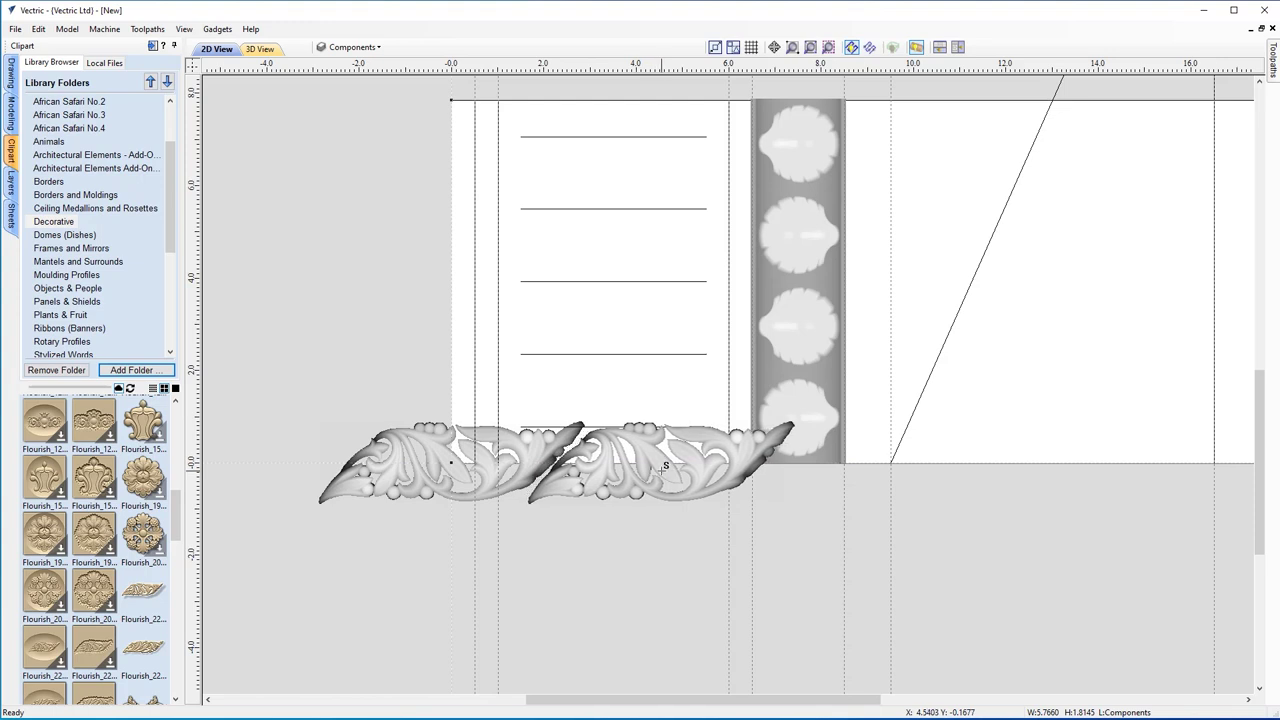
pyautogui.moveTo(664, 466); pyautogui.dragTo(666, 466)
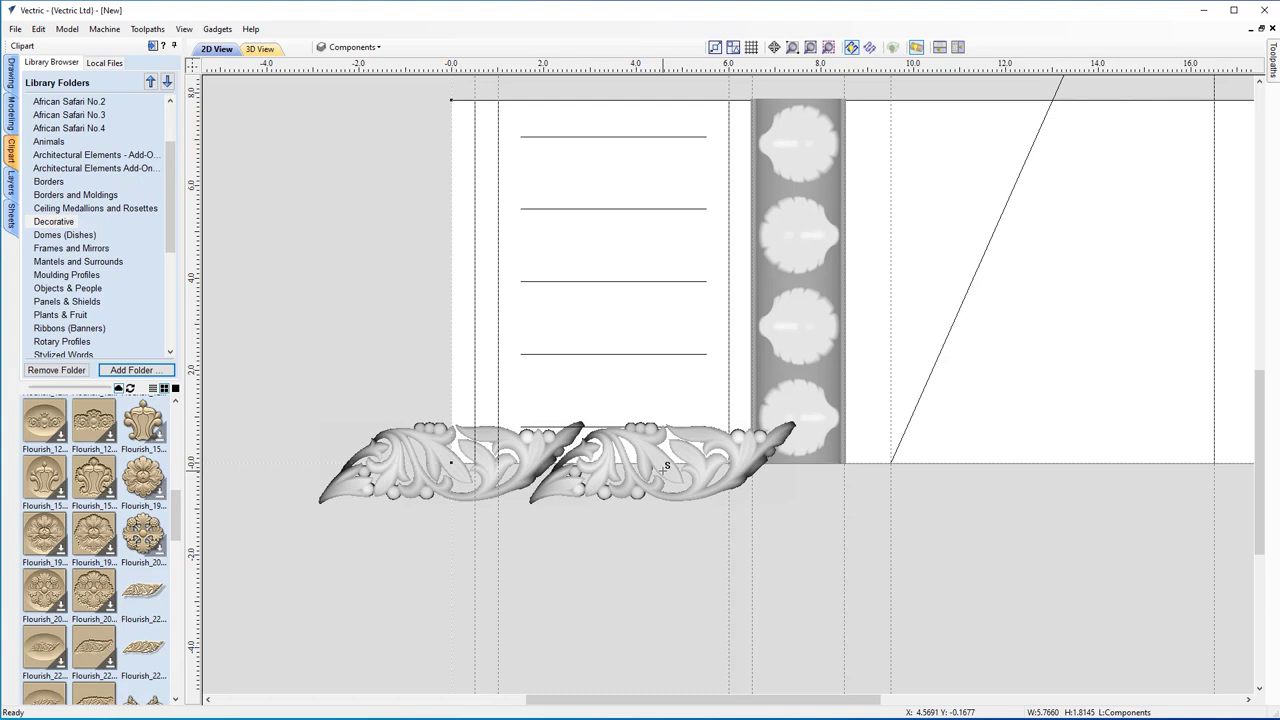
pyautogui.moveTo(665, 466); pyautogui.dragTo(668, 468)
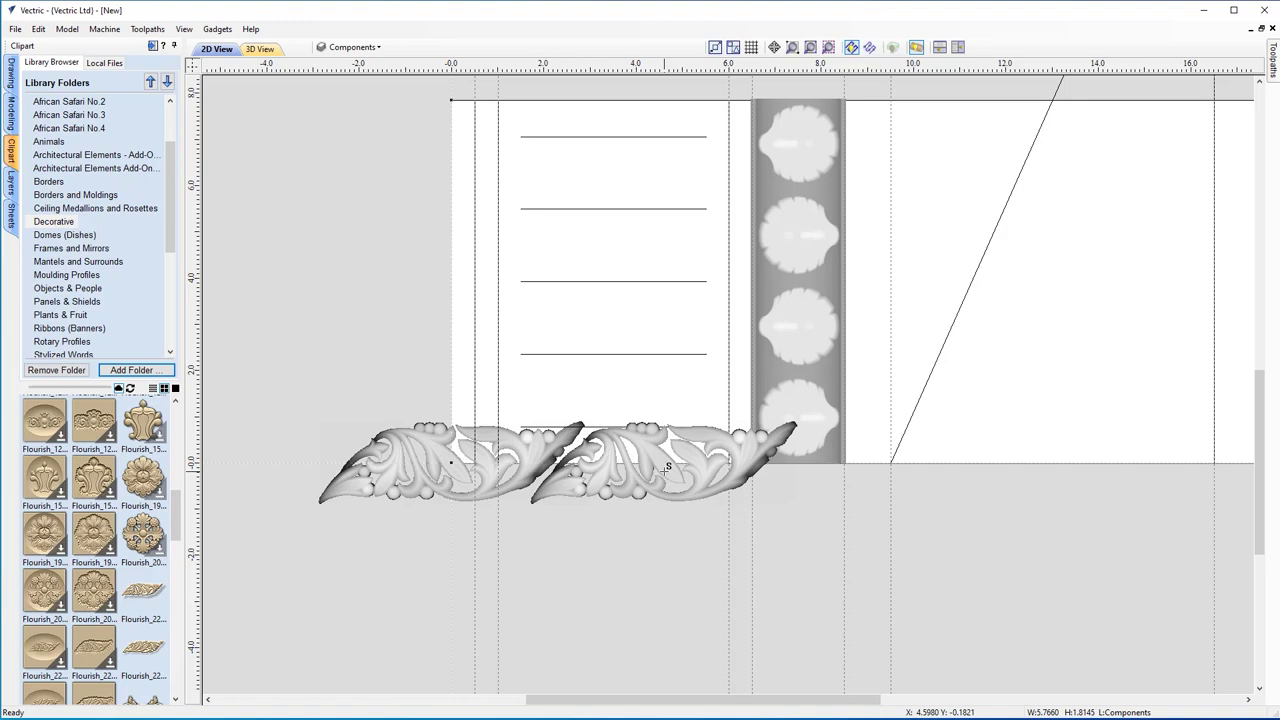
pyautogui.moveTo(668, 468); pyautogui.dragTo(668, 468)
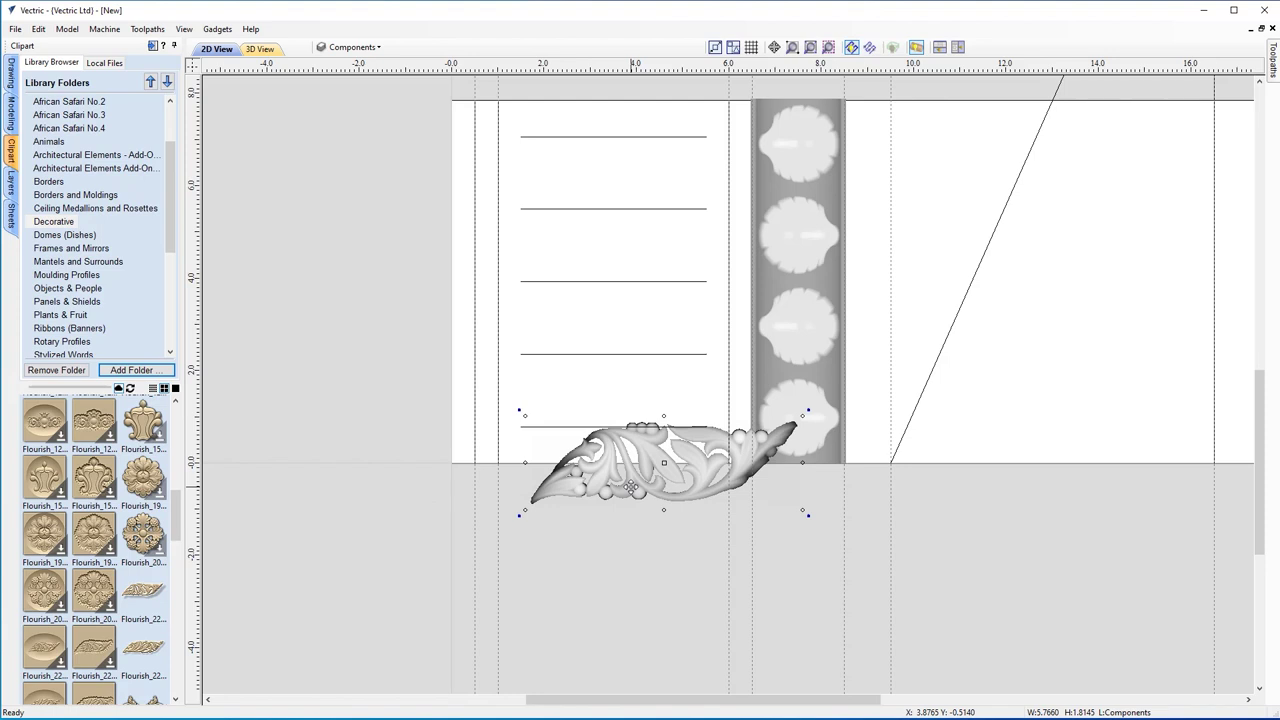
pyautogui.hotkey('ctrl', 'z')
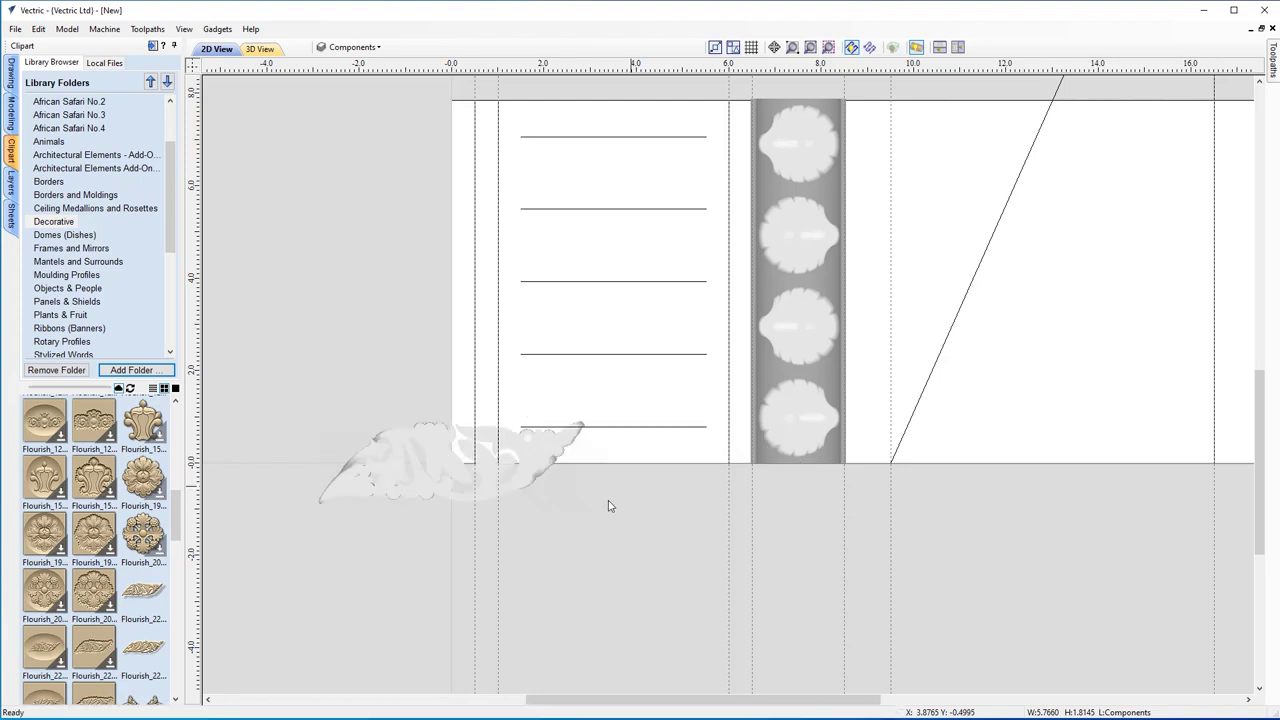
# - Array copy the flourish in 1 row and 6 columns with an offset spacing of X 4.6, Y 0, grouping the copies
pyautogui.click(11, 74)
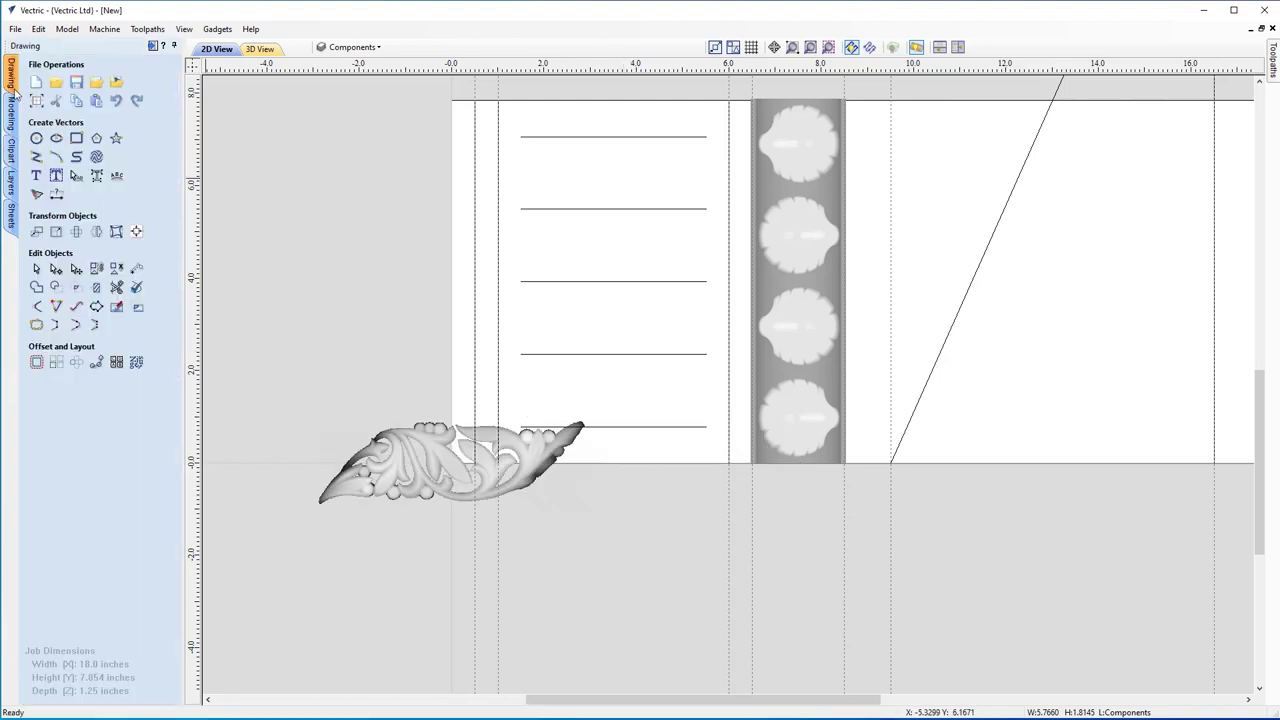
pyautogui.click(452, 468)
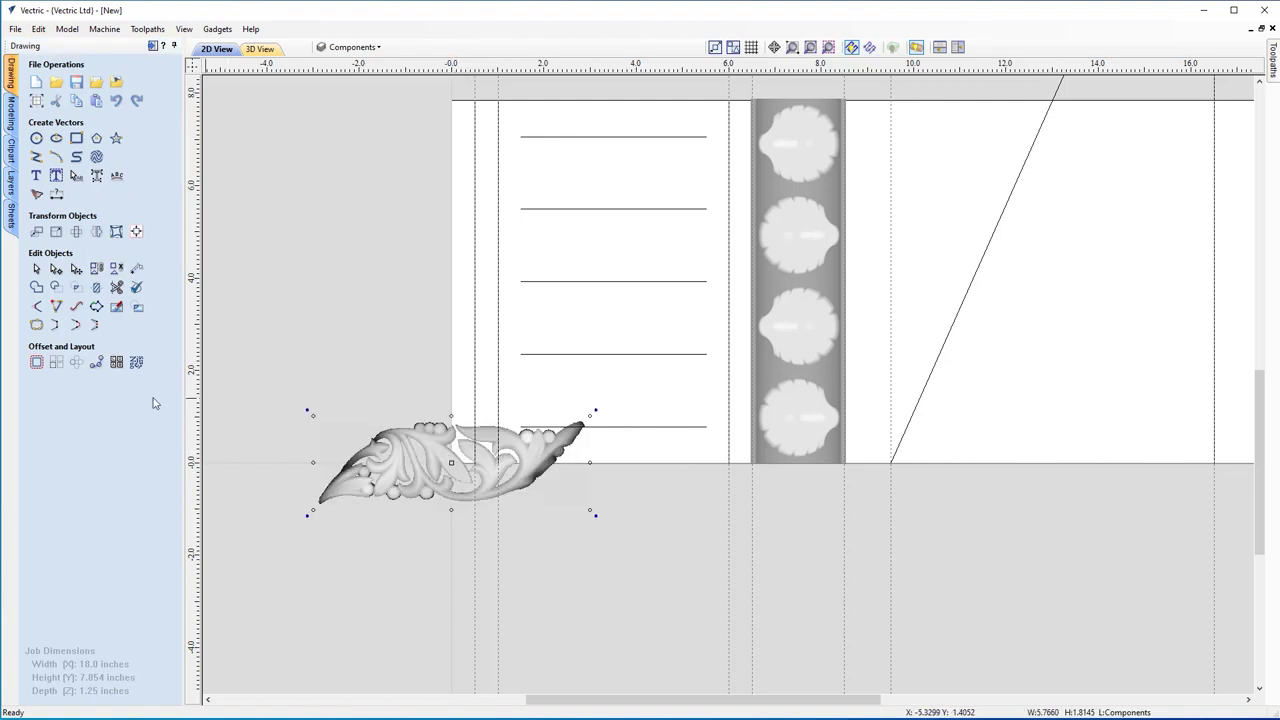
pyautogui.click(56, 364)
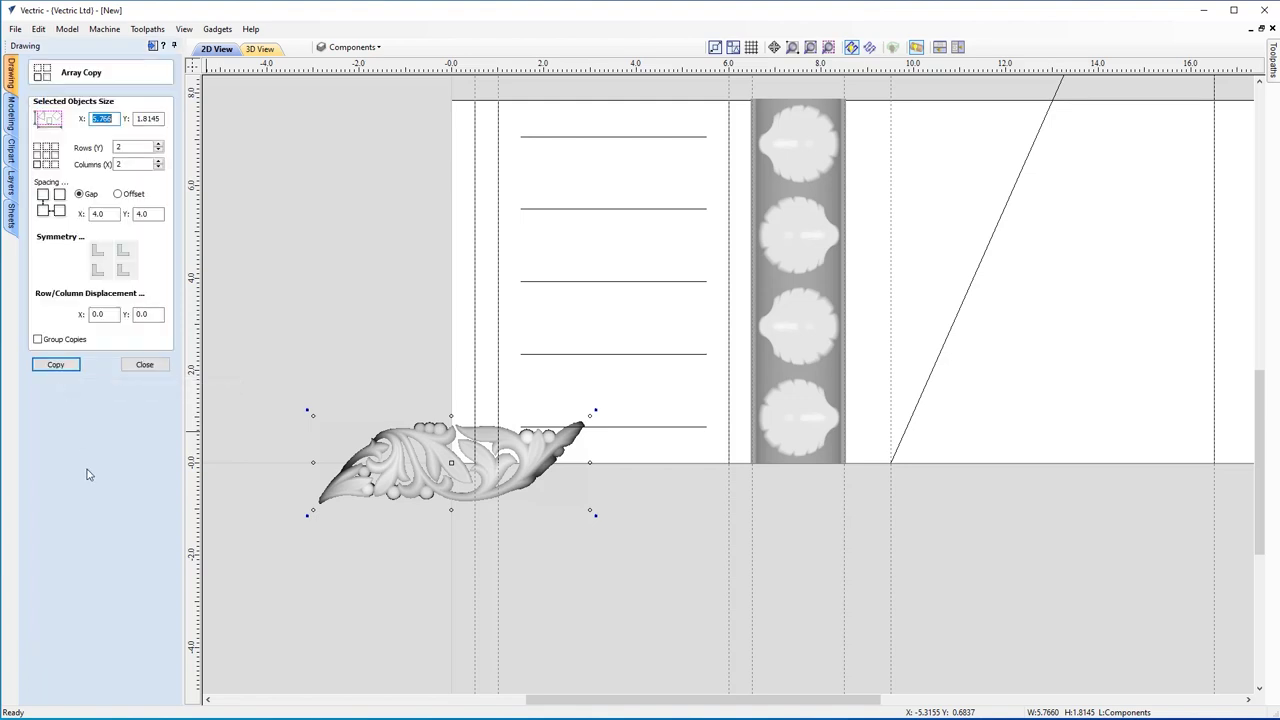
pyautogui.click(120, 195)
pyautogui.click(109, 215)
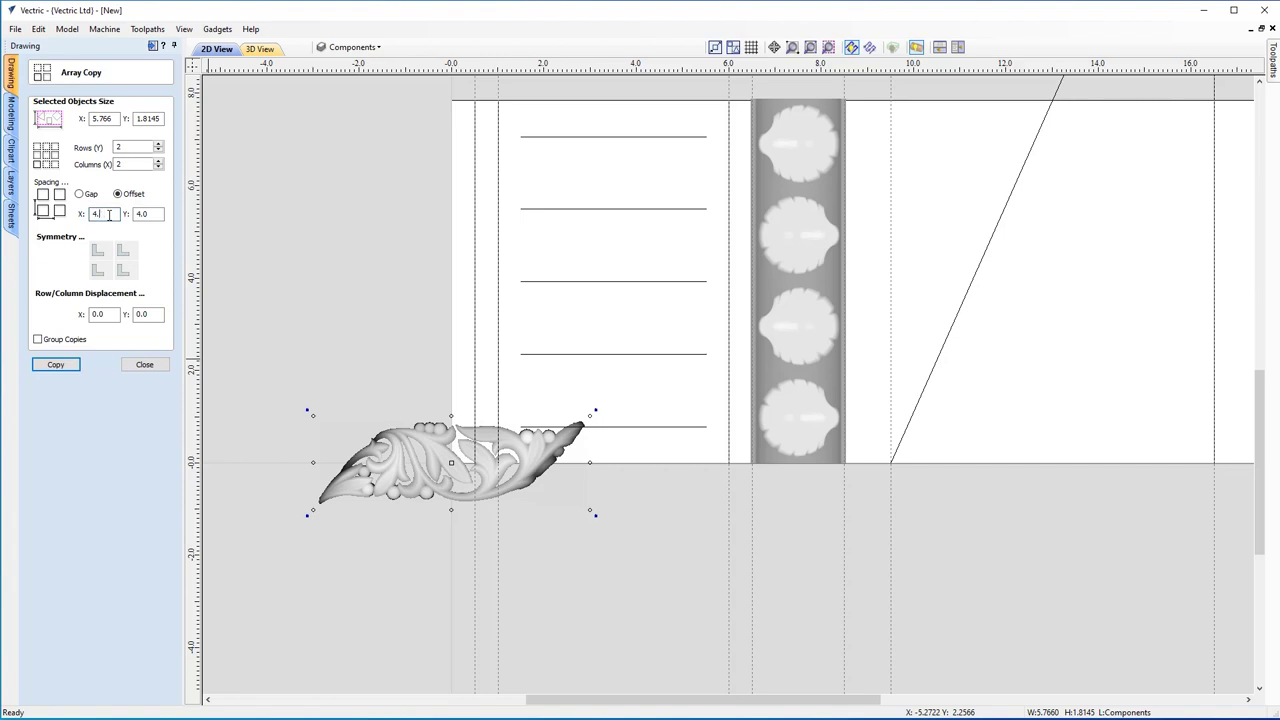
pyautogui.doubleClick(150, 214)
pyautogui.press('BackSpace')
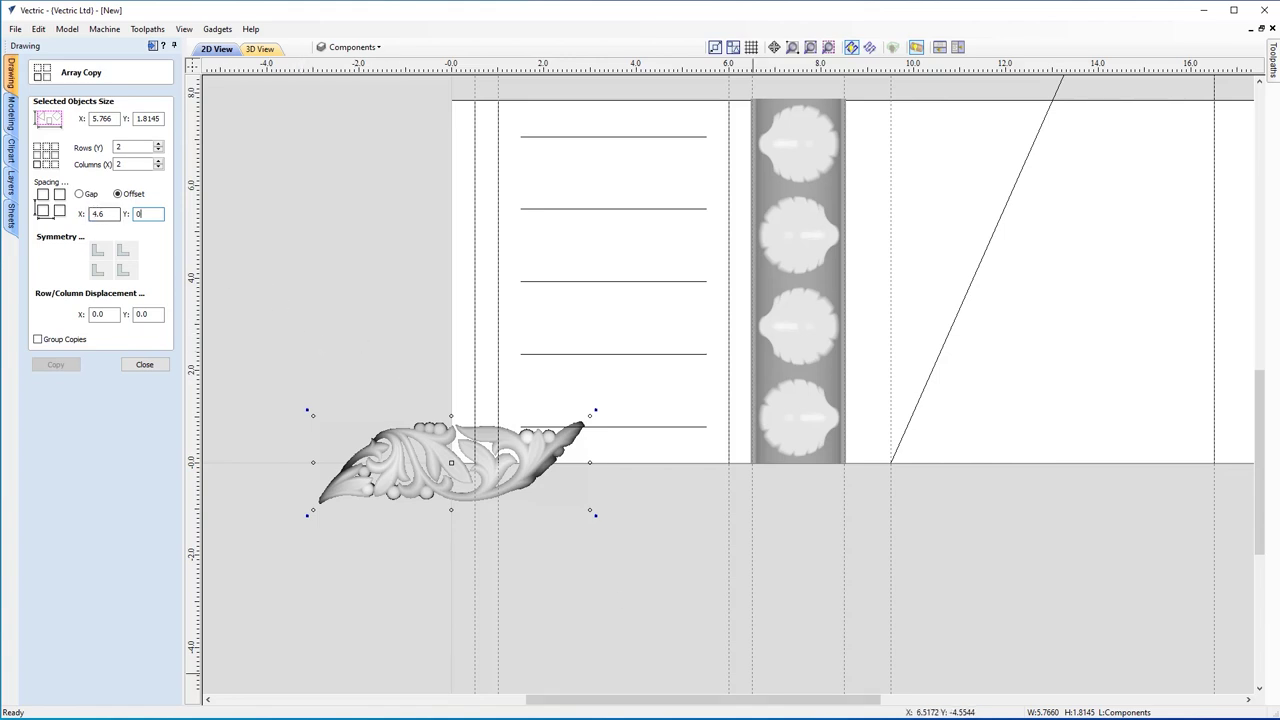
pyautogui.click(124, 147)
pyautogui.write('1')
pyautogui.press('Tab')
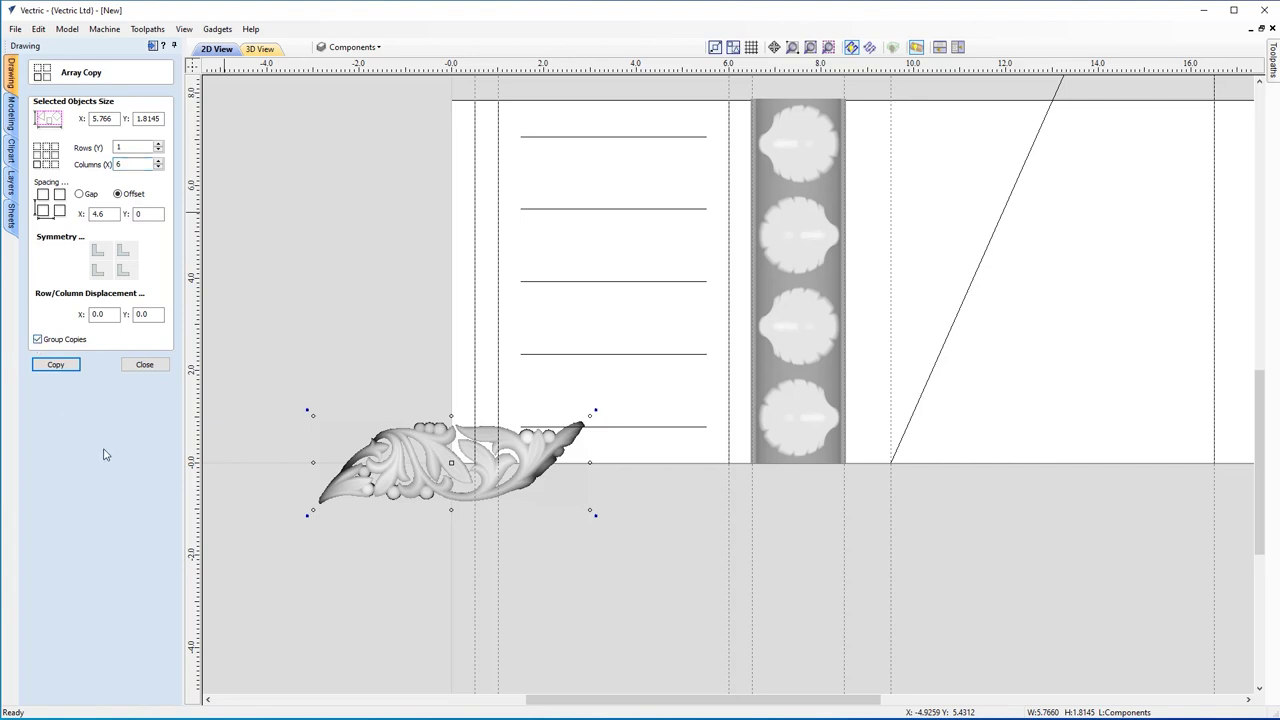
pyautogui.click(68, 370)
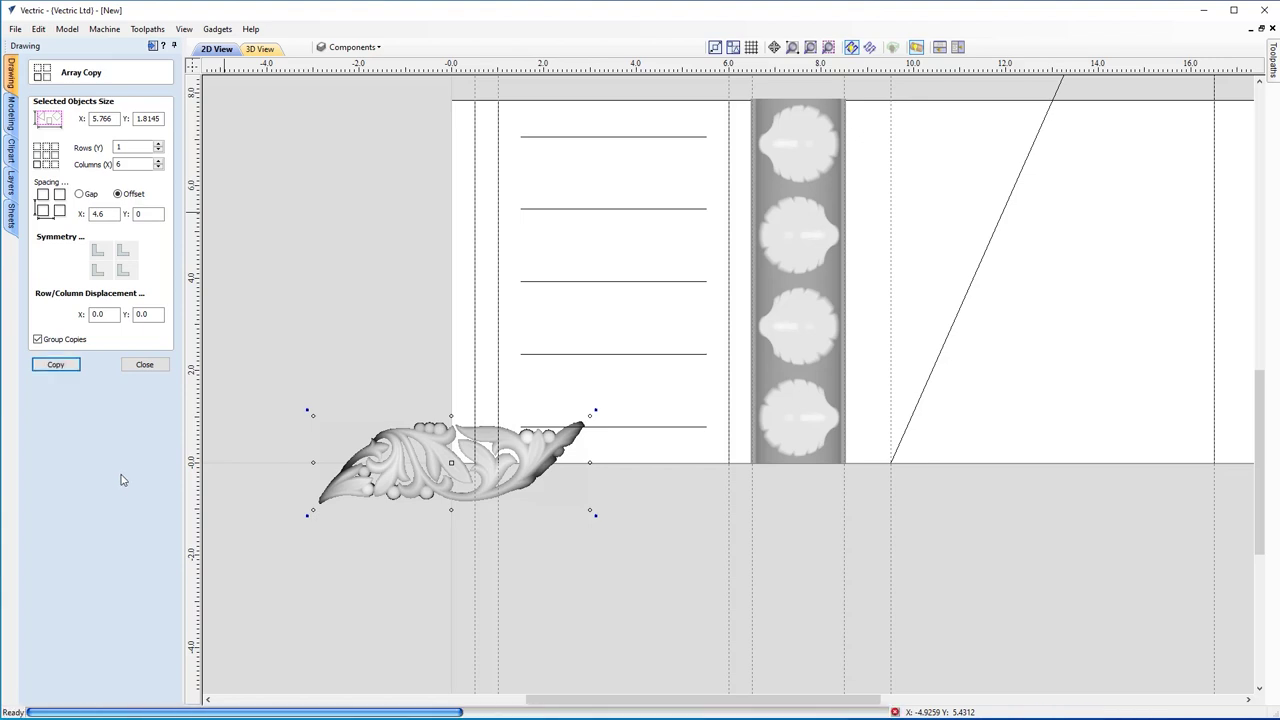
pyautogui.click(145, 365)
# - Rotate the grouped flourish row 90 degrees counterclockwise and move it outside the job, beyond its right edge at about X 22.4
pyautogui.scroll(-2, 720, 516)
pyautogui.moveTo(703, 700); pyautogui.dragTo(745, 712)
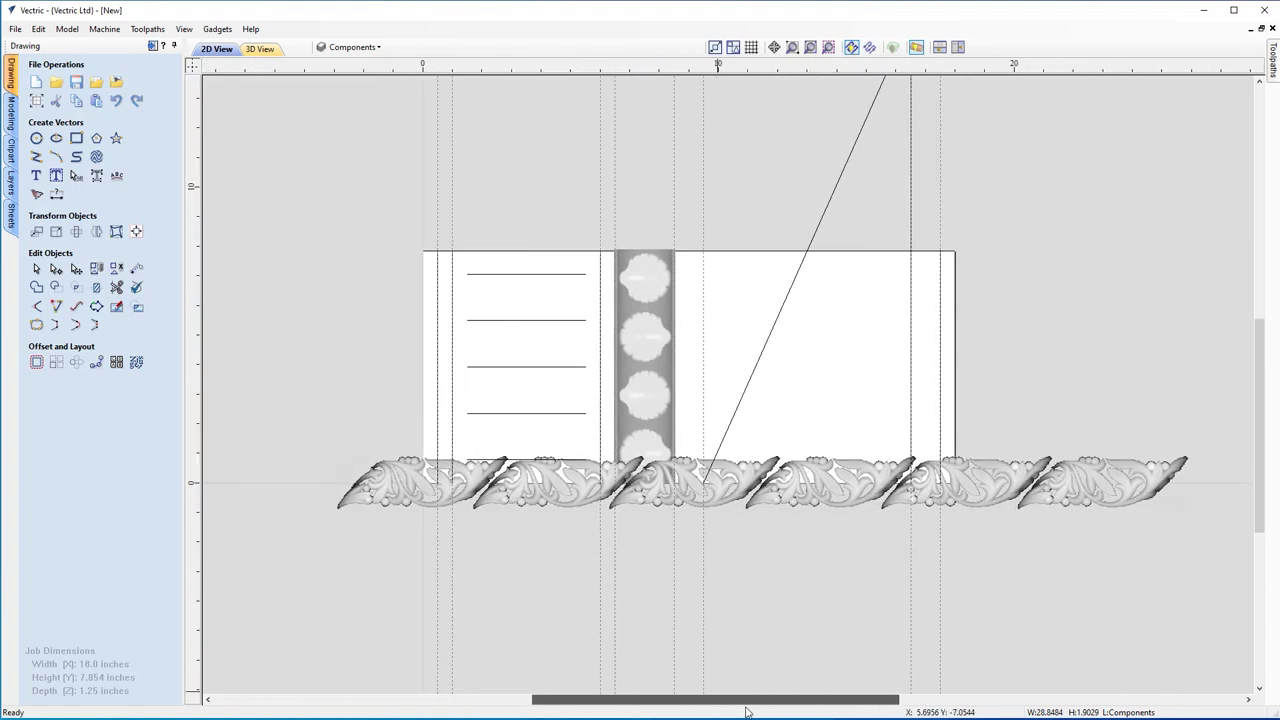
pyautogui.scroll(1, 744, 518)
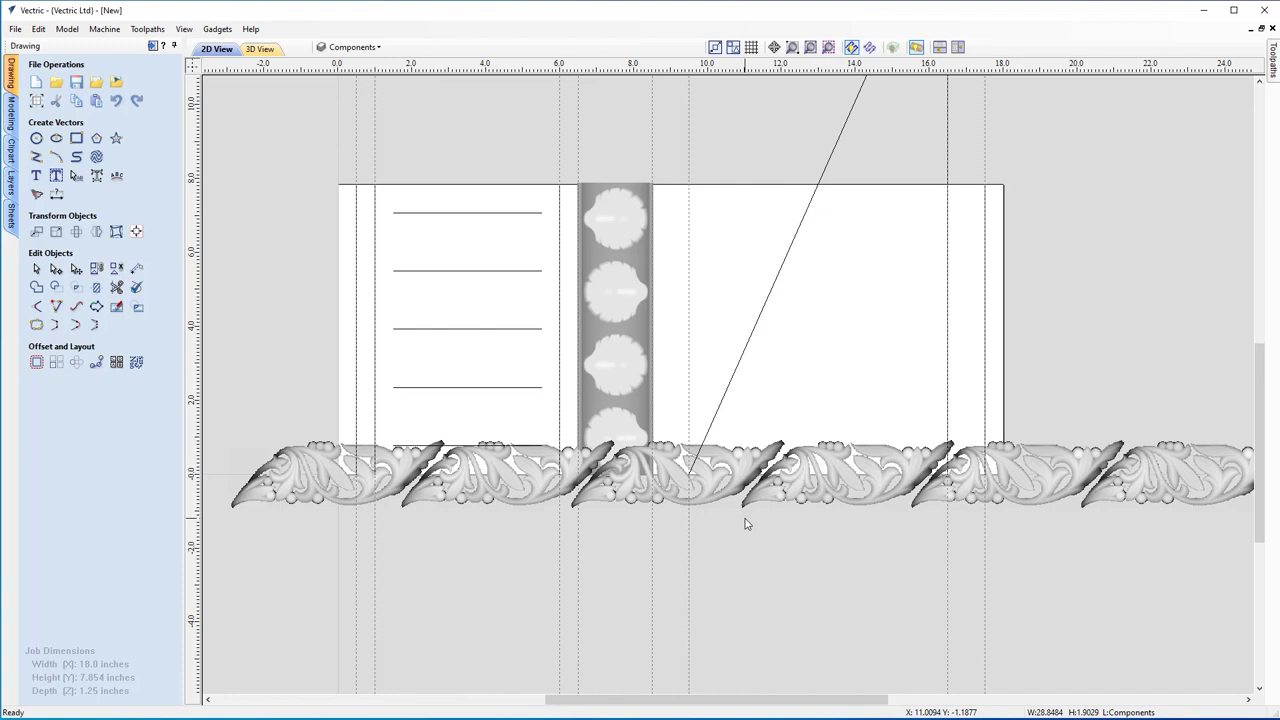
pyautogui.scroll(-1, 745, 523)
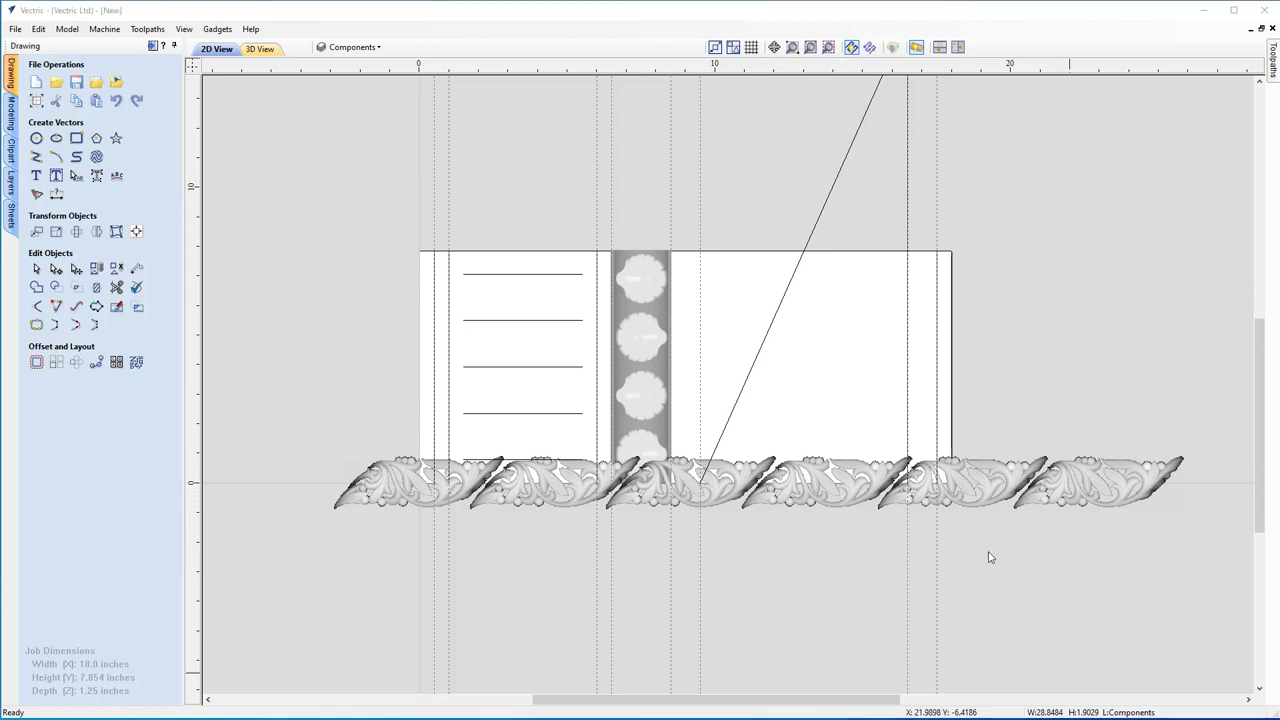
pyautogui.click(818, 500)
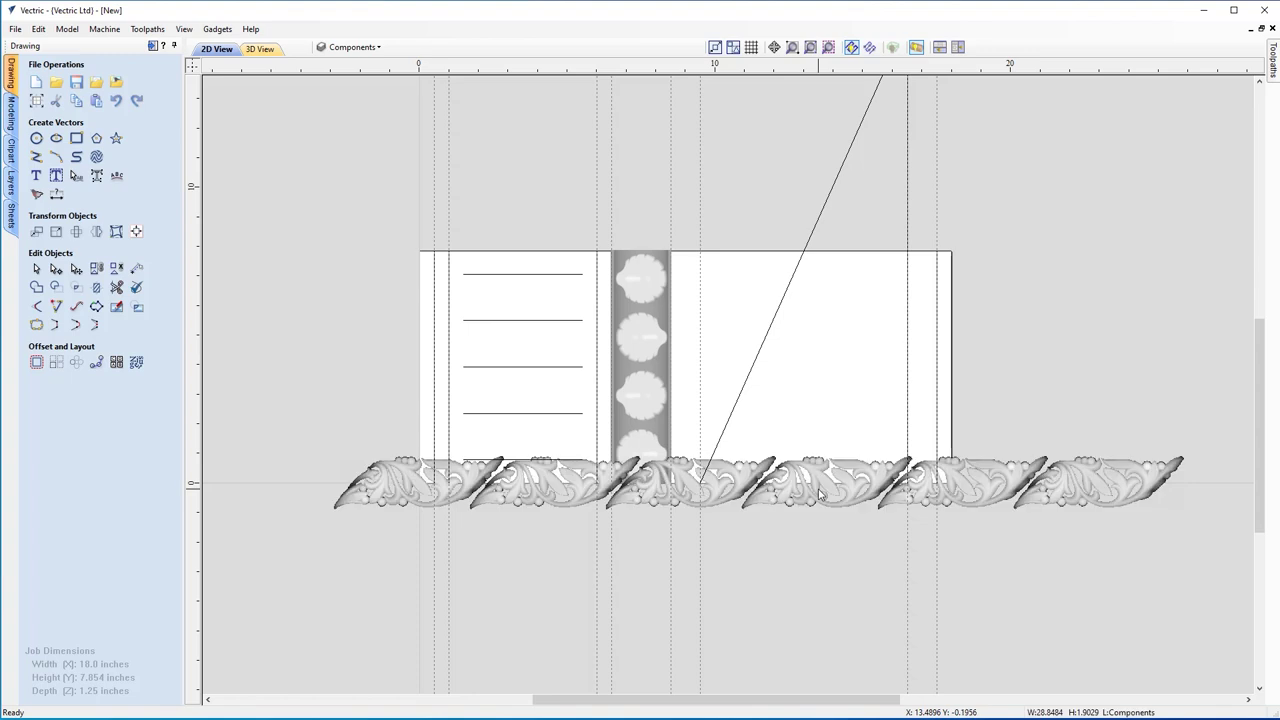
pyautogui.click(812, 496)
pyautogui.hotkey('ctrl', 'Left')
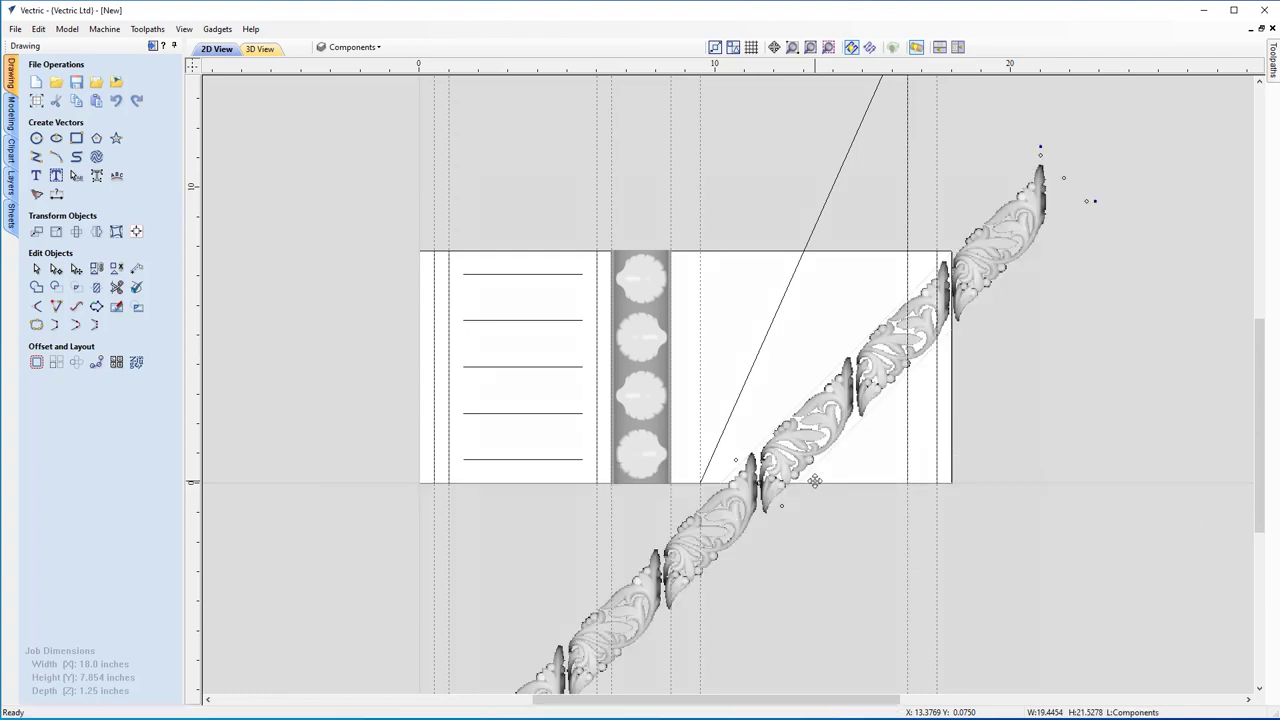
pyautogui.hotkey('ctrl', 'Left')
pyautogui.moveTo(770, 410); pyautogui.dragTo(1105, 375)
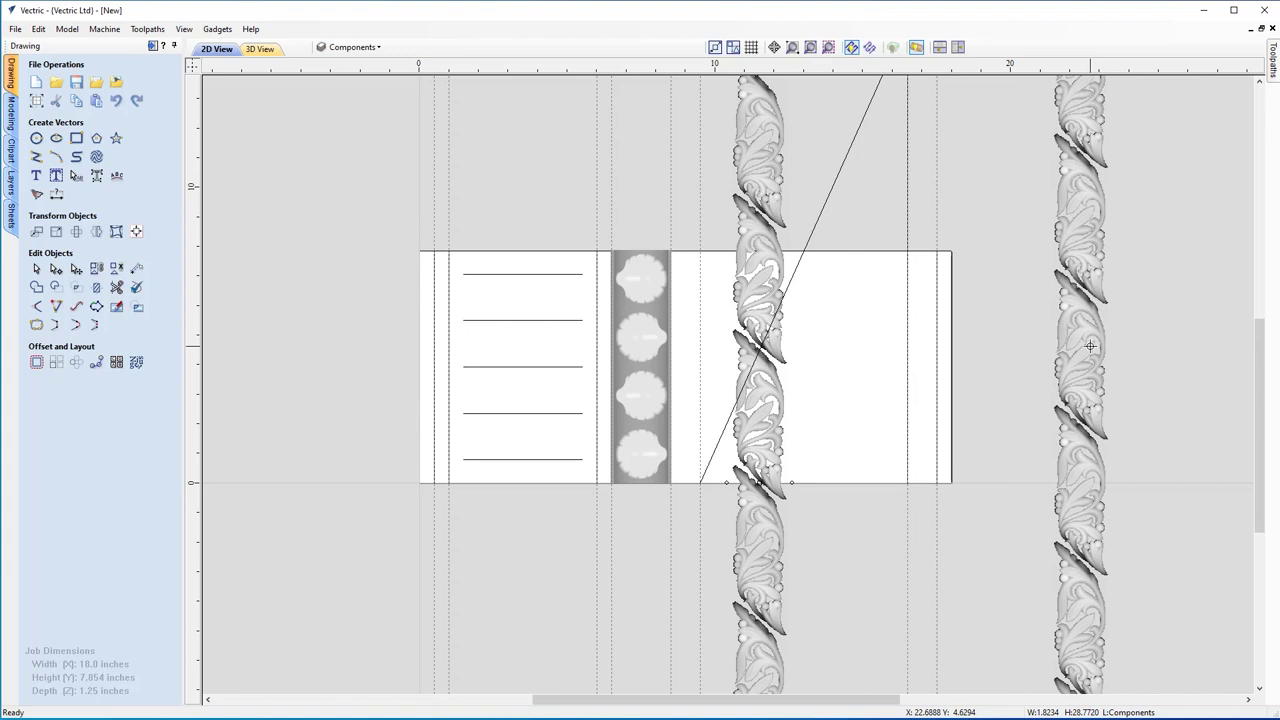
# - Start a length dimension from the lower end of the diagonal line
pyautogui.scroll(1, 1214, 380)
pyautogui.scroll(-1, 1237, 374)
pyautogui.moveTo(1256, 372); pyautogui.dragTo(1260, 343)
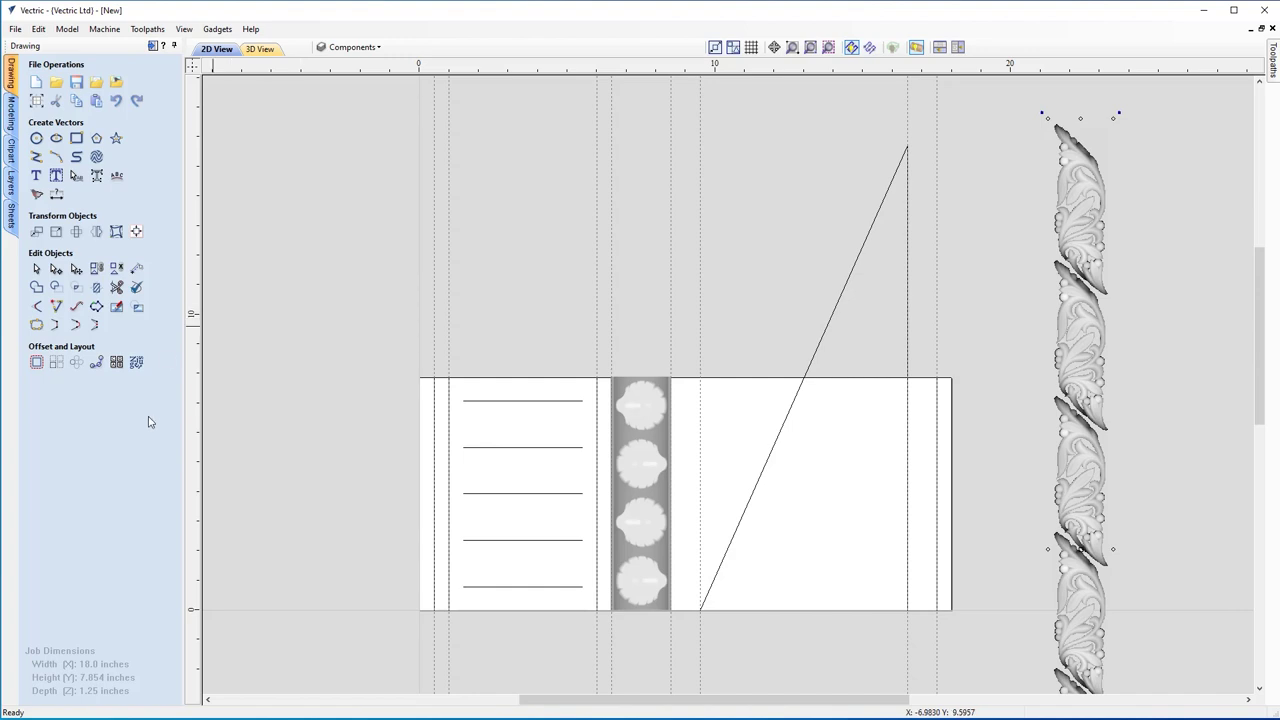
pyautogui.click(56, 196)
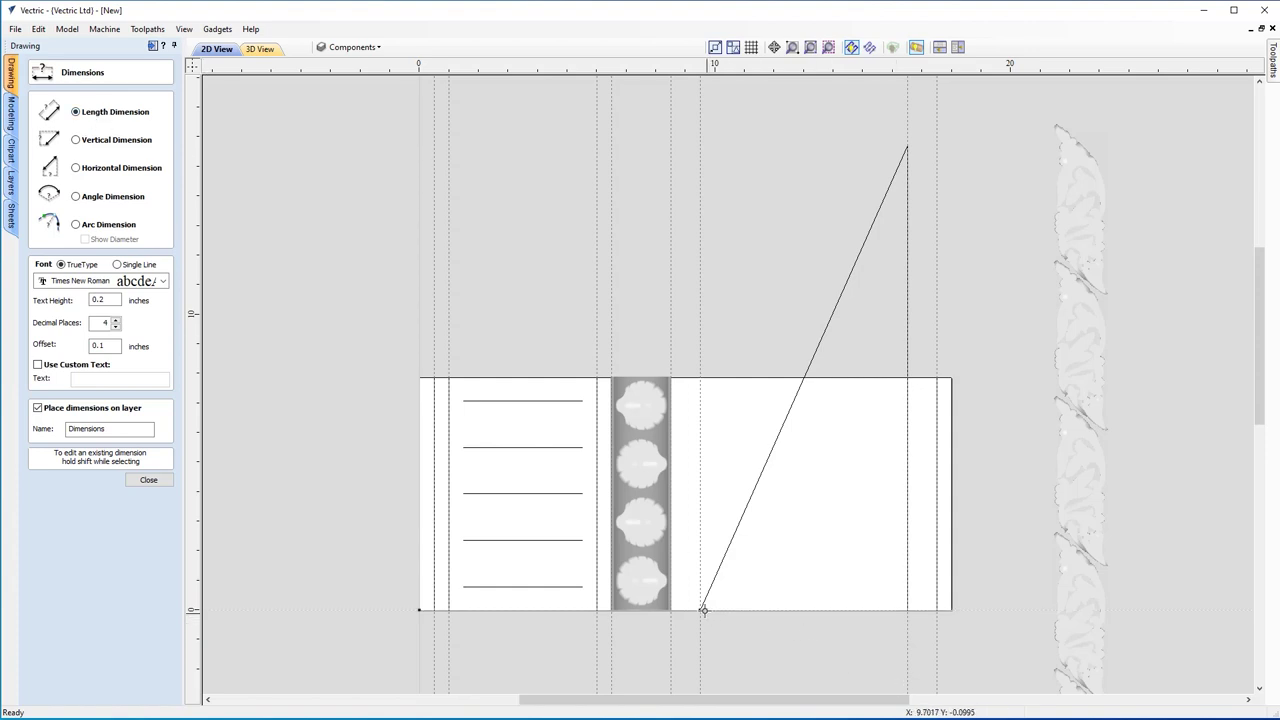
pyautogui.click(700, 608)
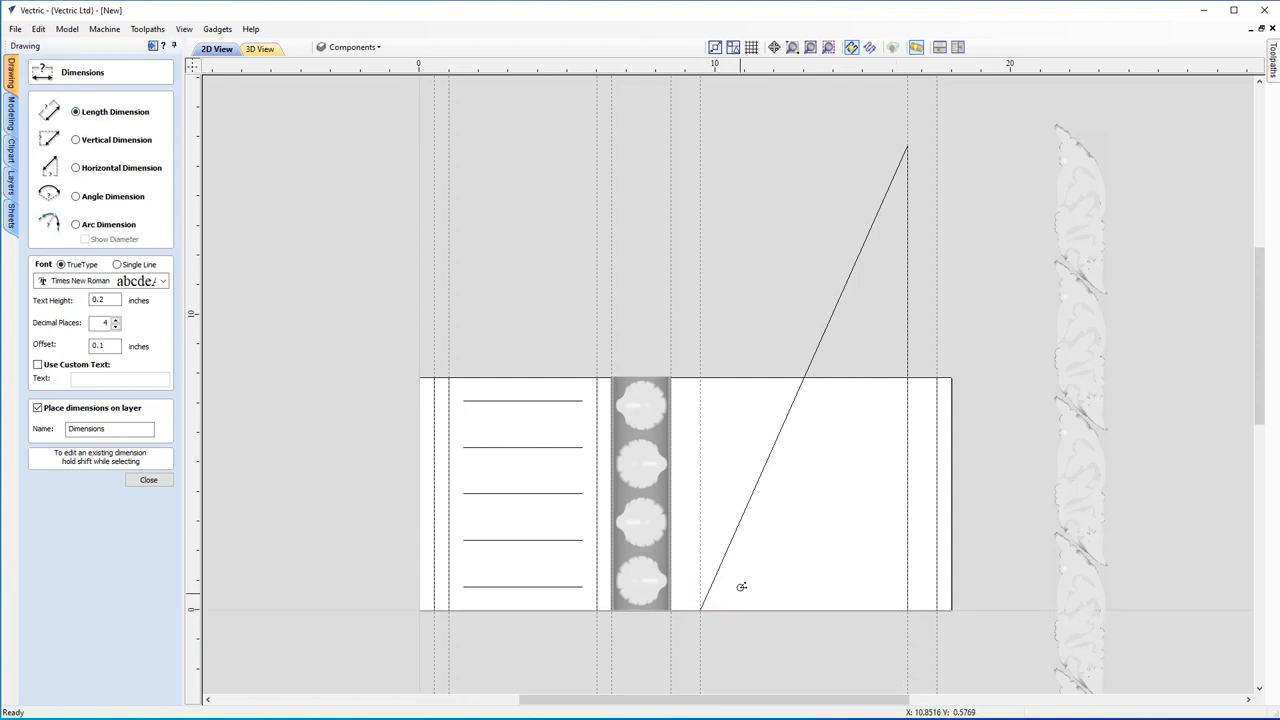
# - Add a length dimension to the full diagonal line, placing its text on the upper-left side of the line
pyautogui.click(907, 145)
pyautogui.press('Escape')
pyautogui.click(740, 236)
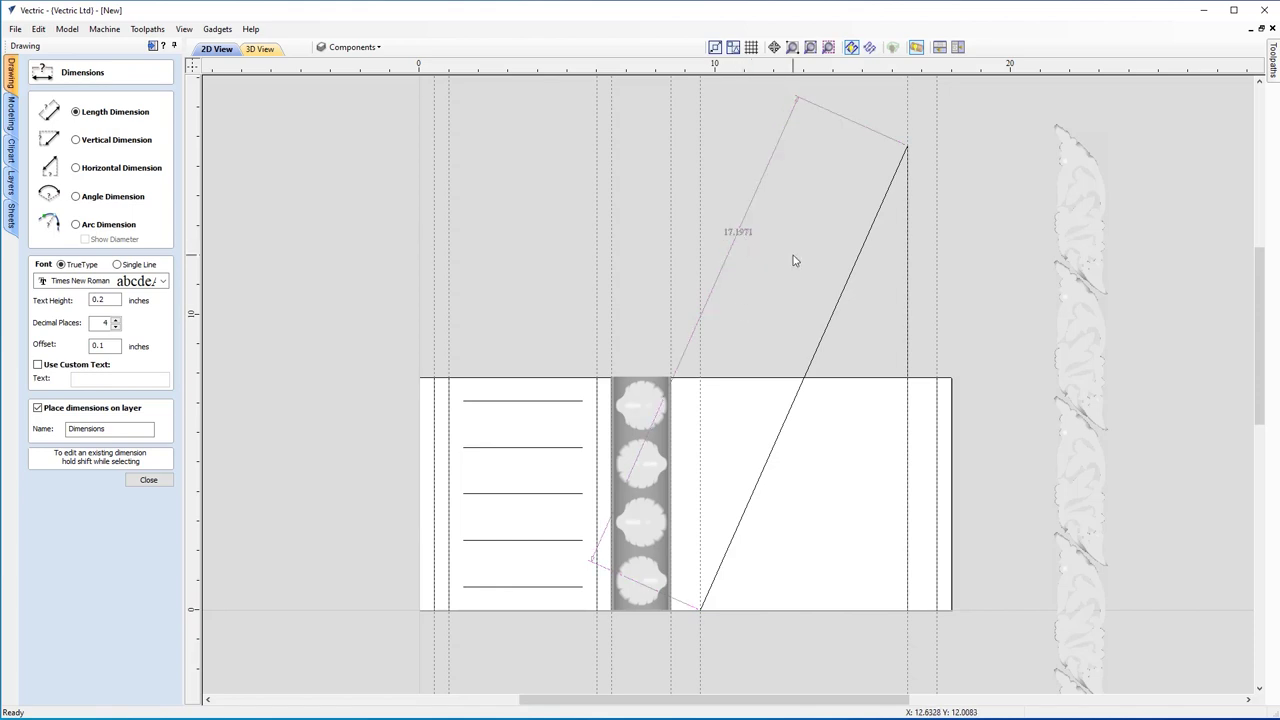
pyautogui.scroll(1, 790, 257)
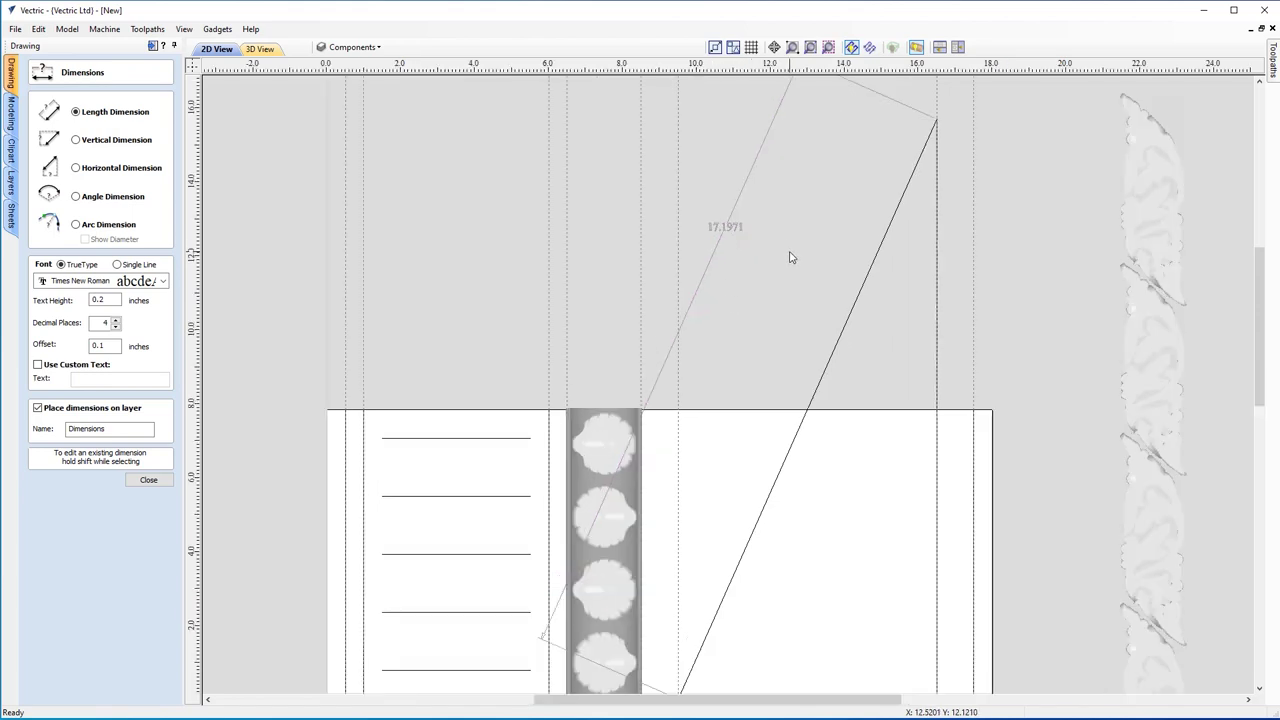
pyautogui.scroll(-1, 790, 257)
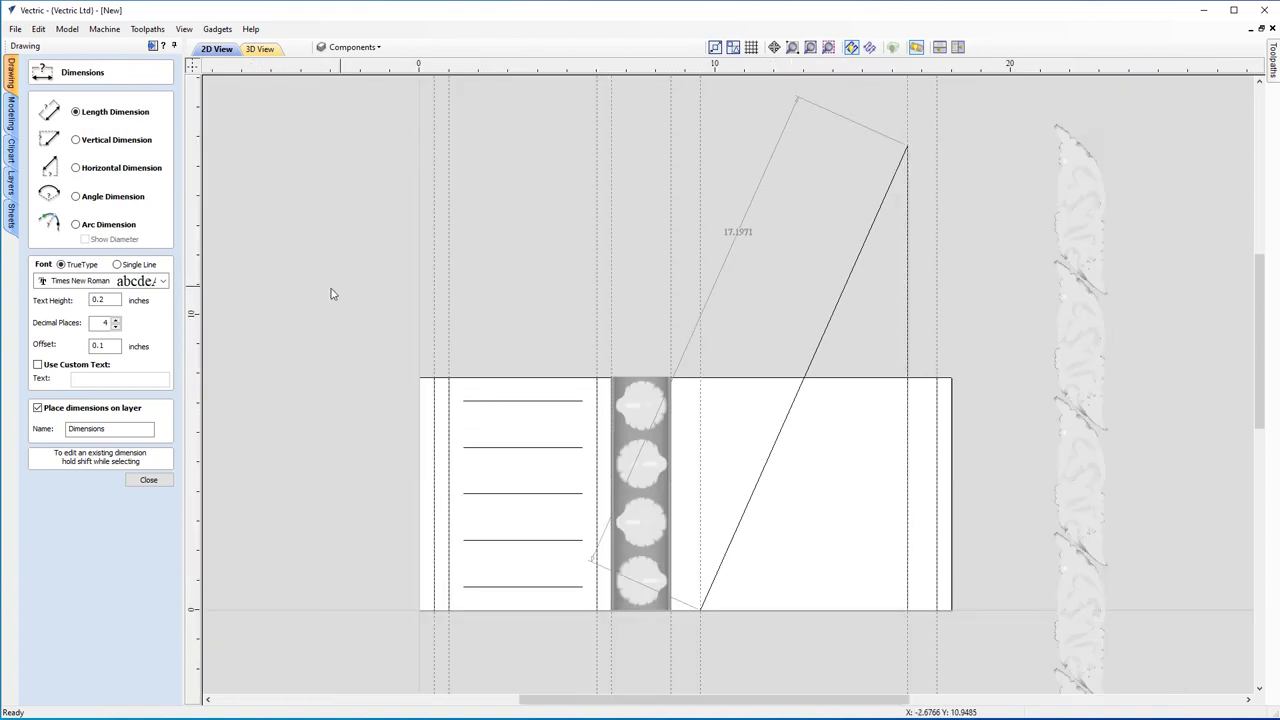
# - Add an angle dimension between the diagonal line and the vertical guideline at its lower end, then close the dimensioning tool
pyautogui.click(76, 197)
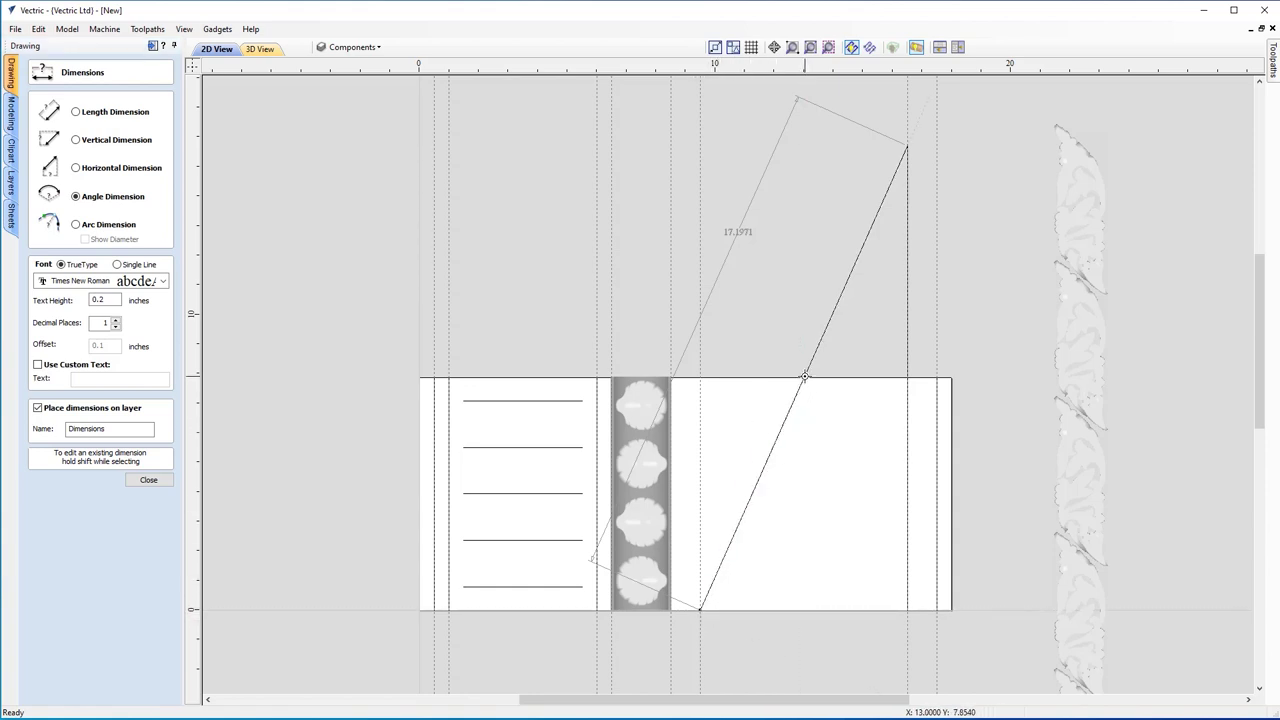
pyautogui.click(701, 381)
pyautogui.click(784, 264)
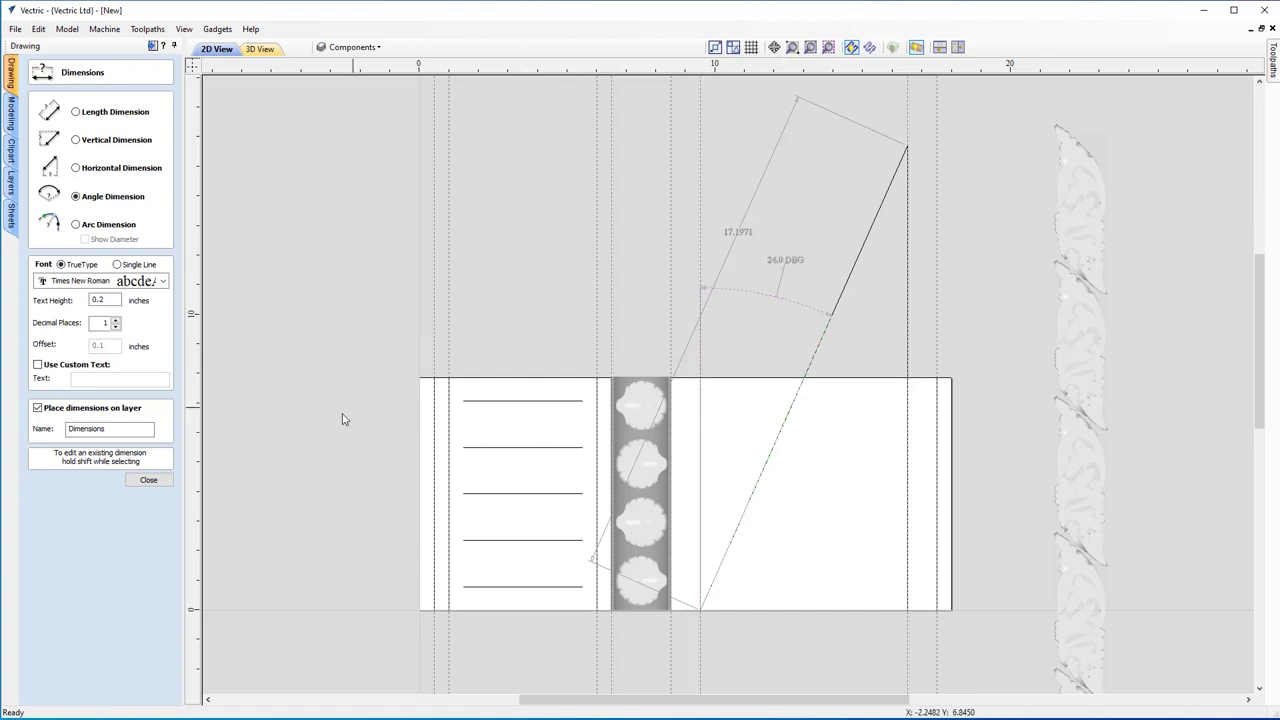
pyautogui.click(148, 480)
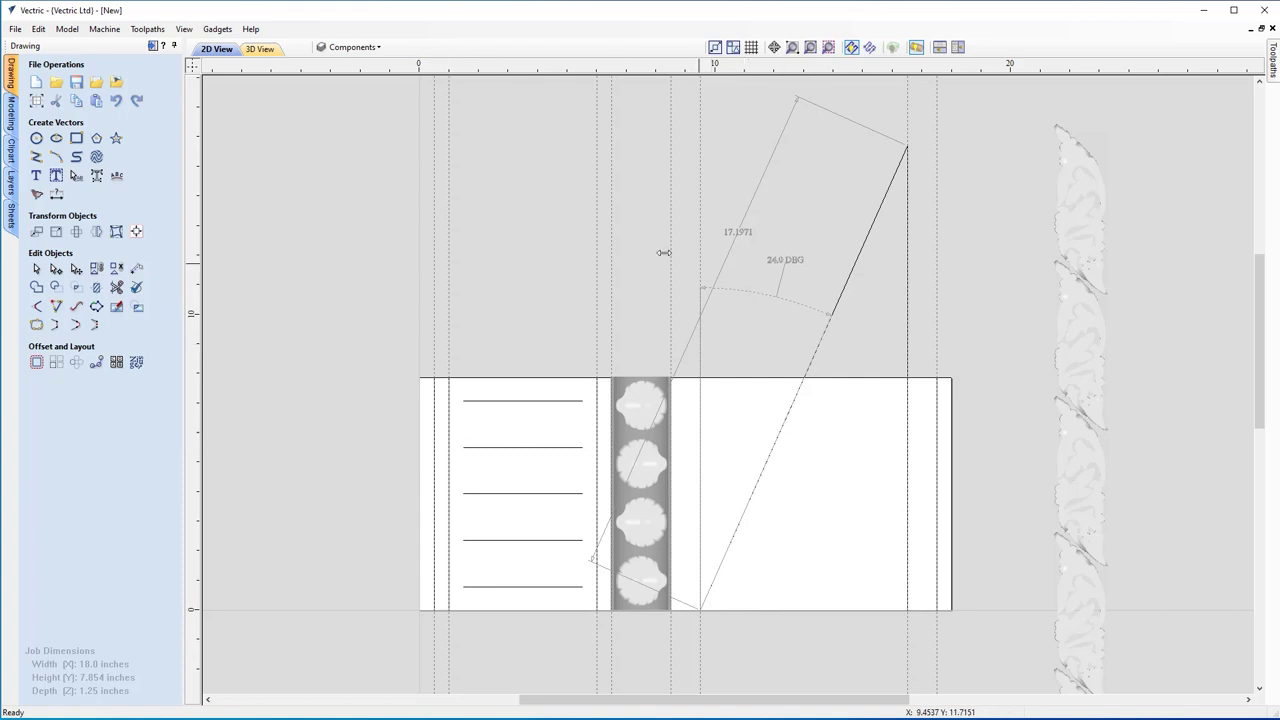
# - Make the Dimensions layer active and switch its visibility off and back on
pyautogui.click(380, 48)
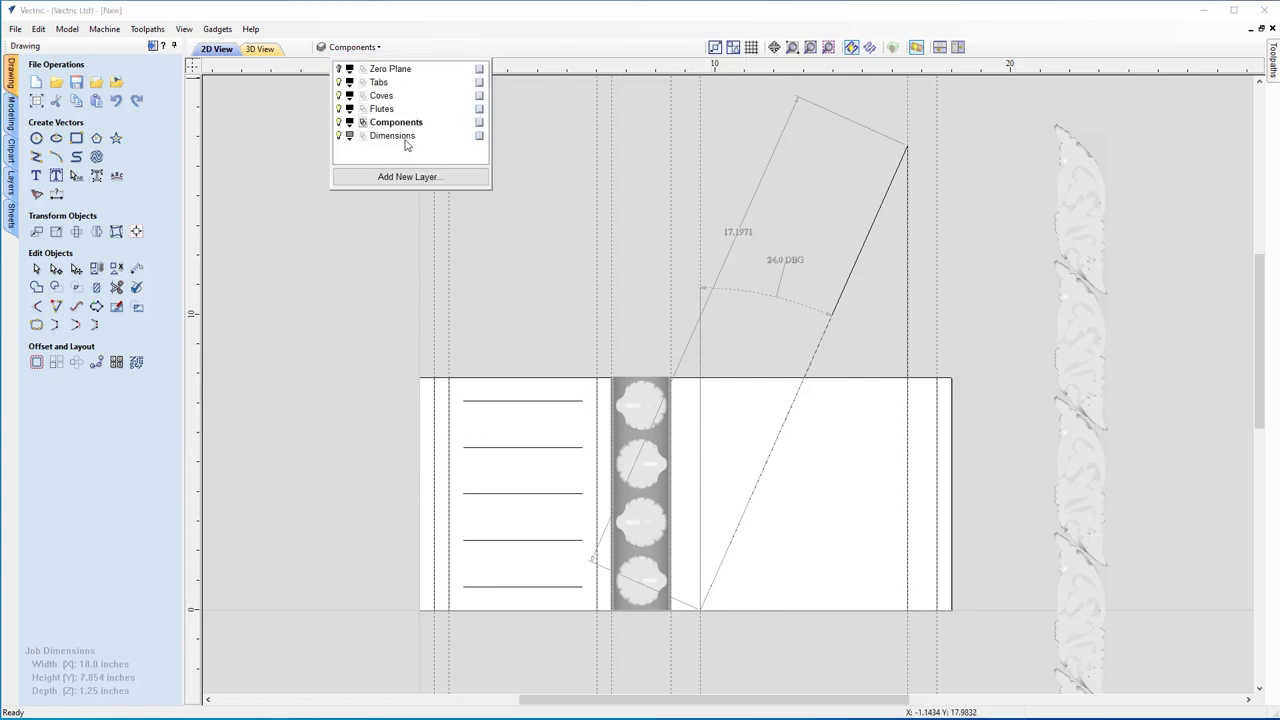
pyautogui.click(394, 136)
pyautogui.click(338, 136)
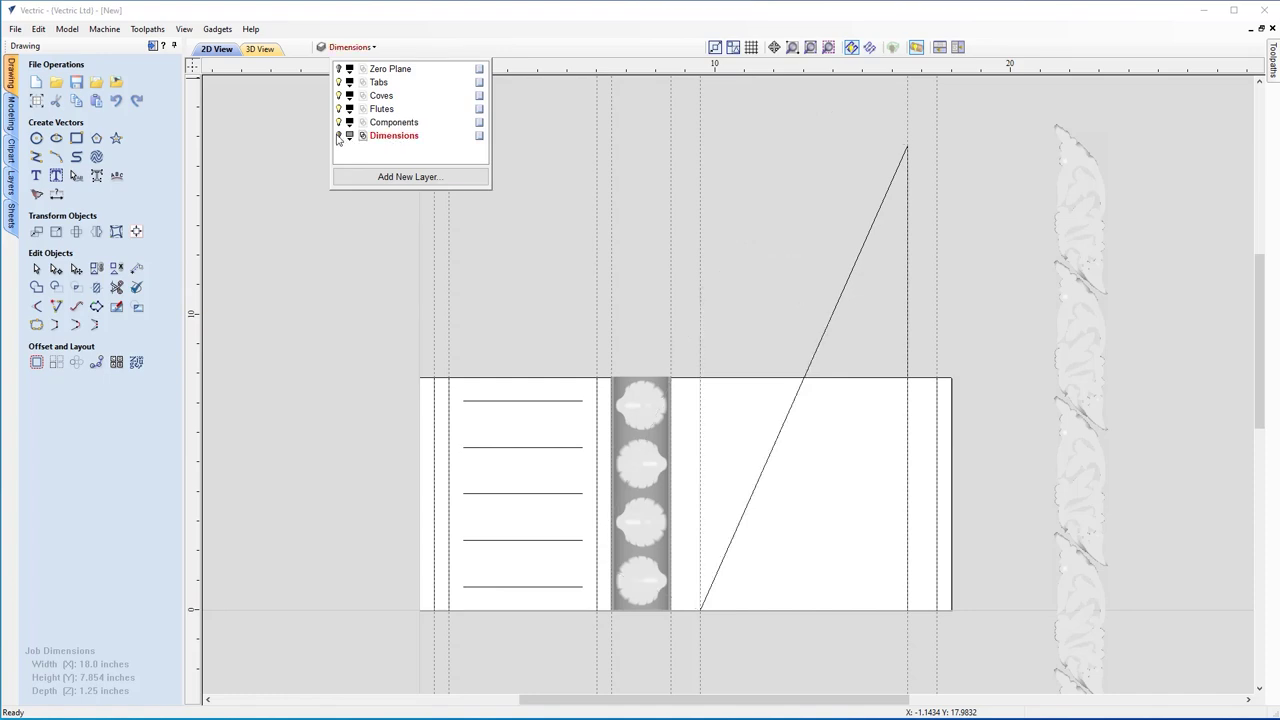
pyautogui.click(338, 136)
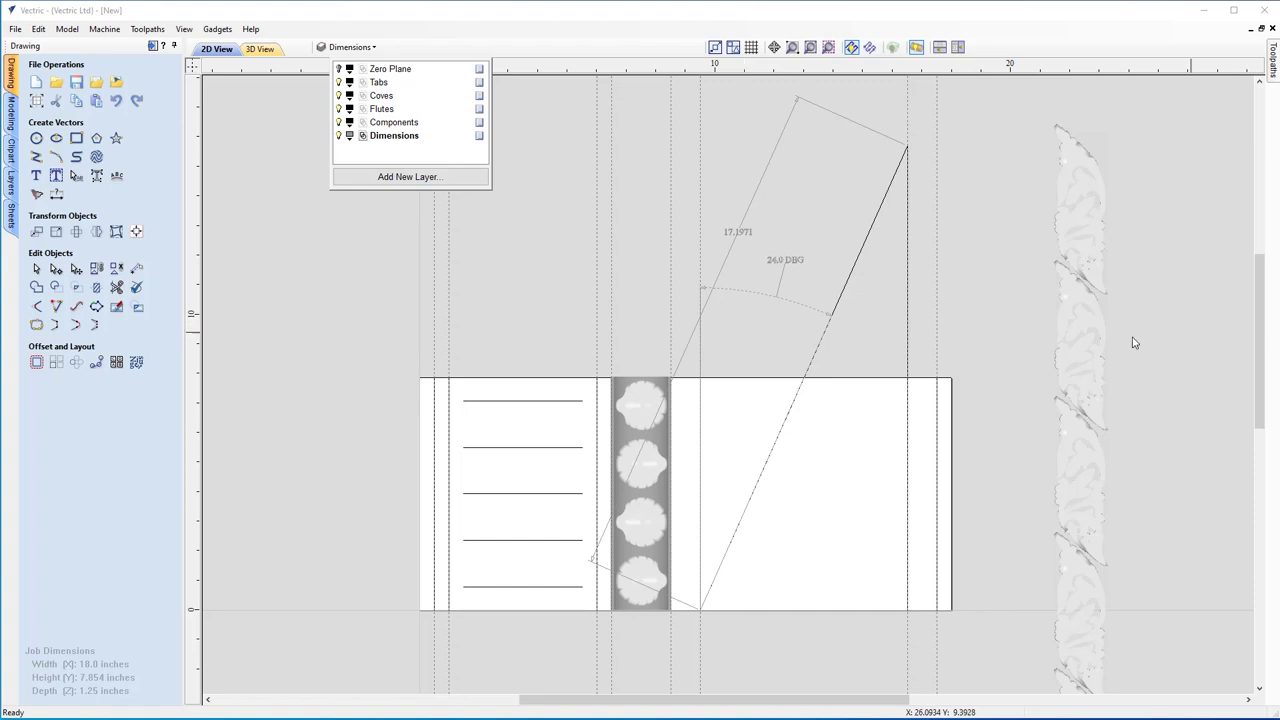
# - Scale the vertical flourish component group to a height of 17.1971 inches with width and height linked
pyautogui.scroll(2, 941, 326)
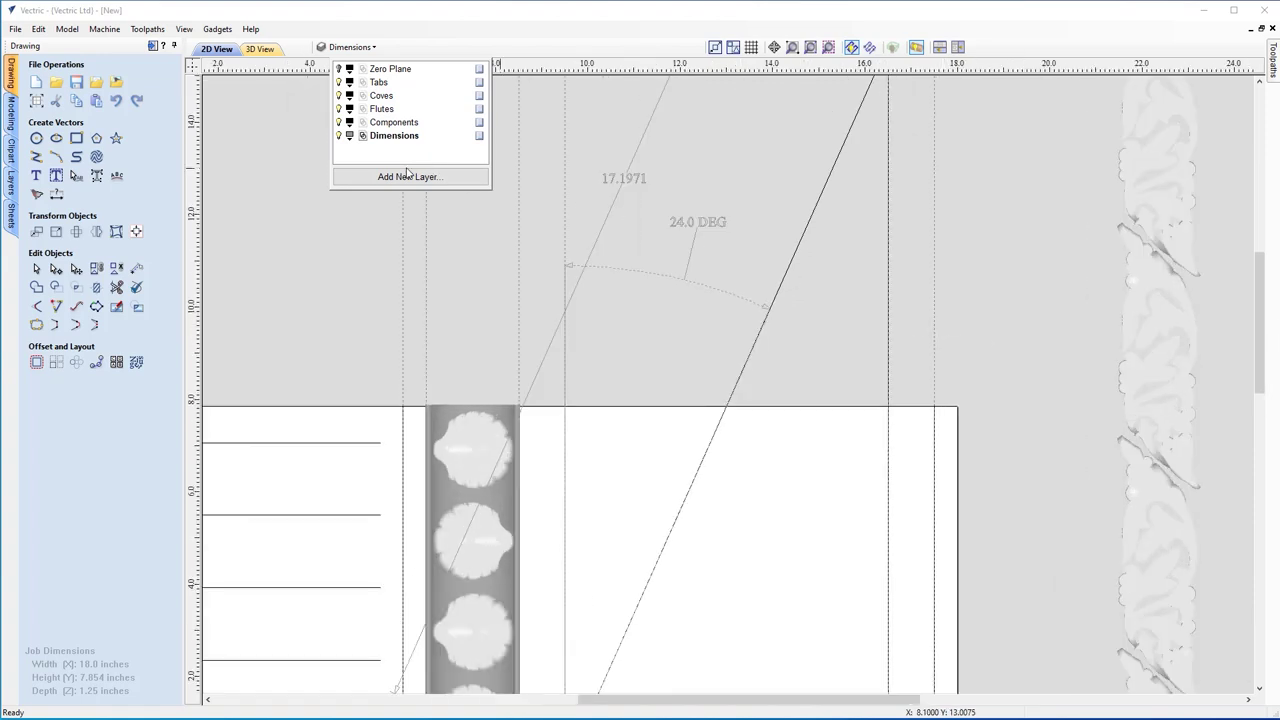
pyautogui.scroll(-1, 495, 310)
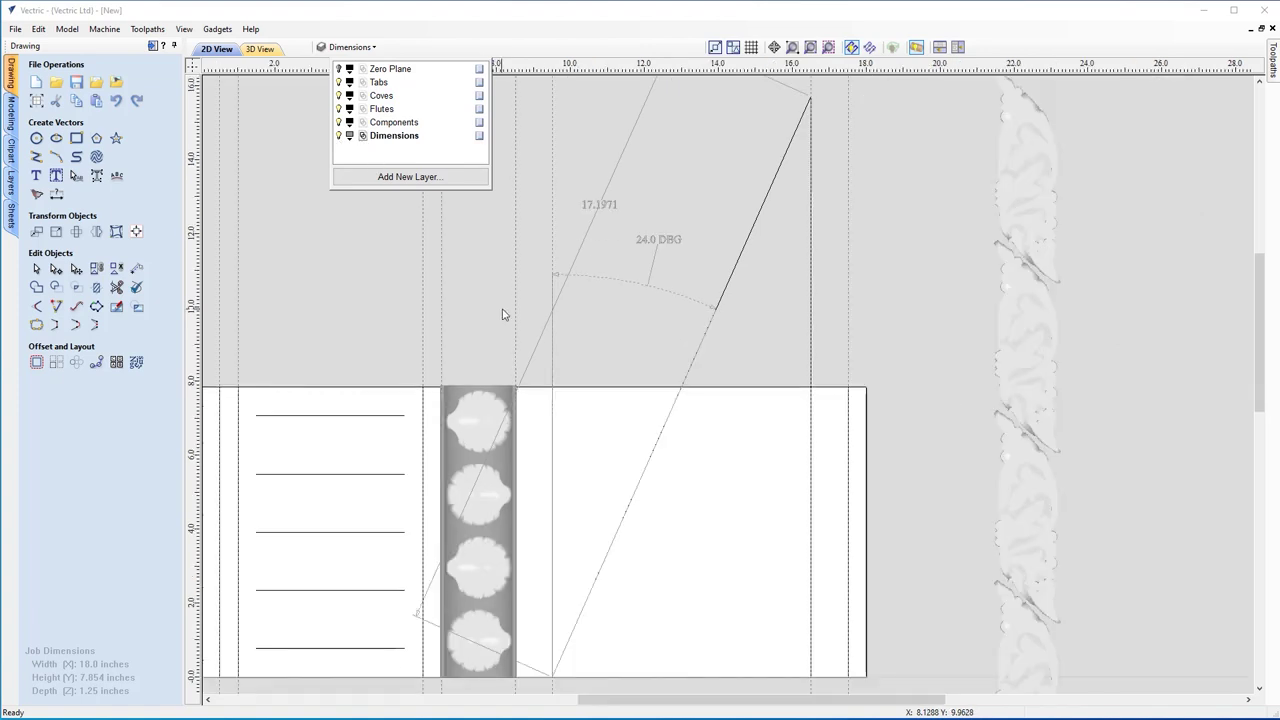
pyautogui.moveTo(685, 699)
pyautogui.mouseDown()
pyautogui.moveTo(708, 699)
pyautogui.moveTo(665, 699)
pyautogui.mouseUp()
pyautogui.scroll(-1, 493, 118)
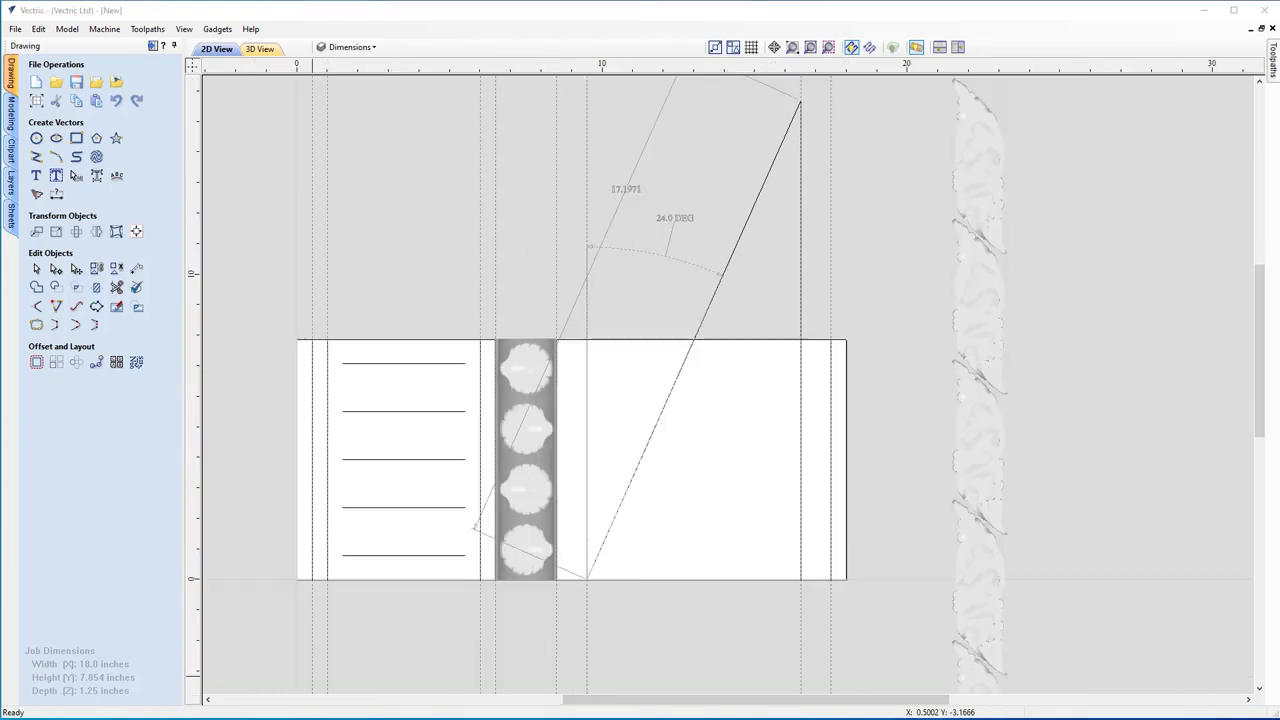
pyautogui.scroll(-2, 940, 468)
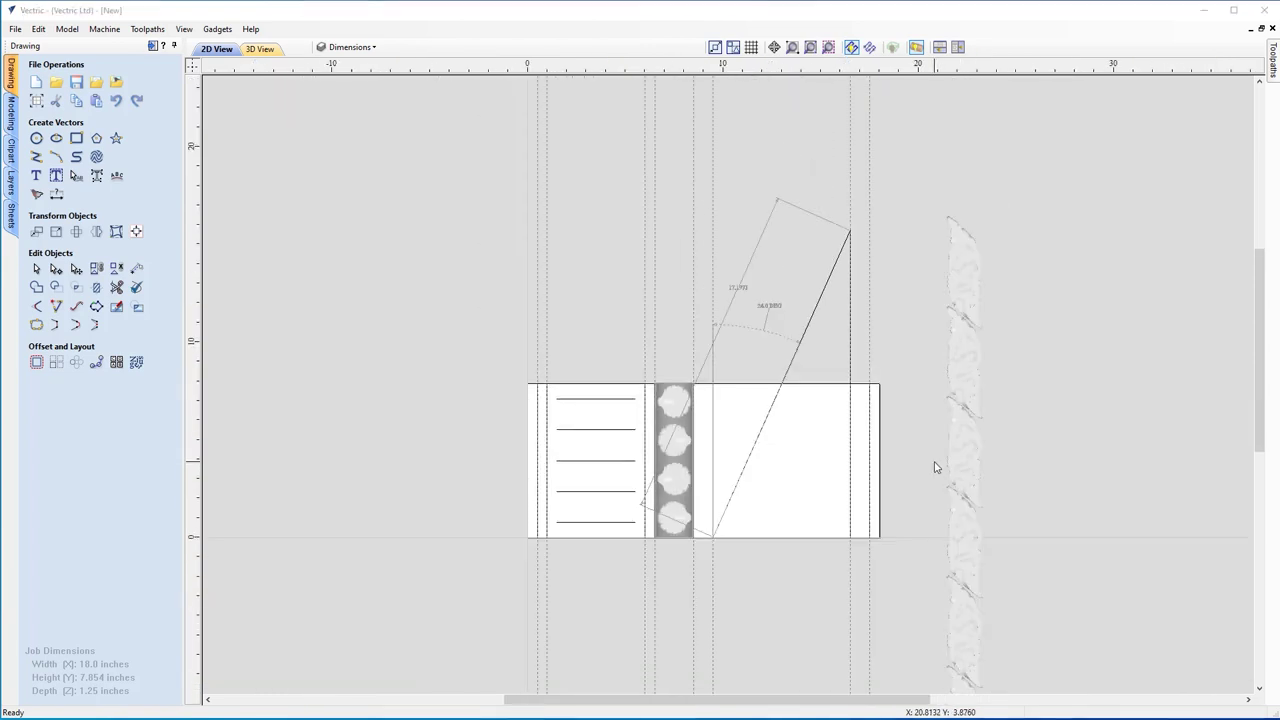
pyautogui.moveTo(1258, 365); pyautogui.dragTo(1259, 403)
pyautogui.click(979, 358)
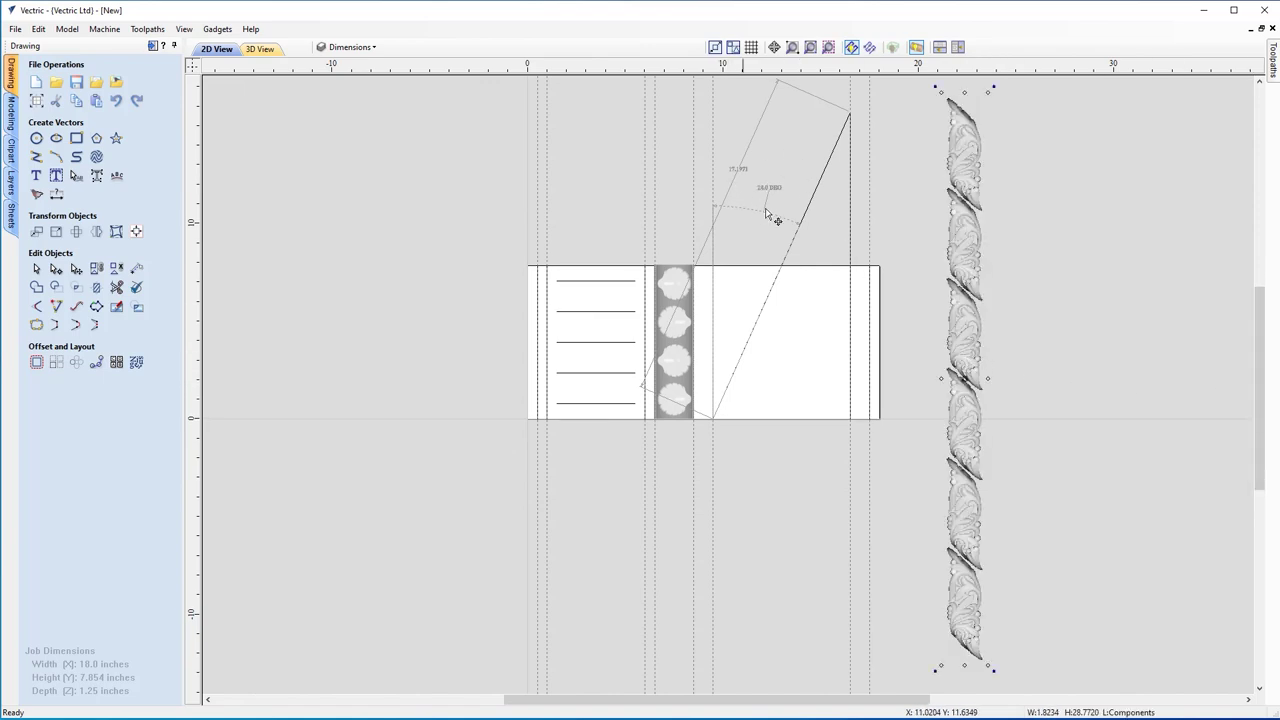
pyautogui.scroll(3, 910, 270)
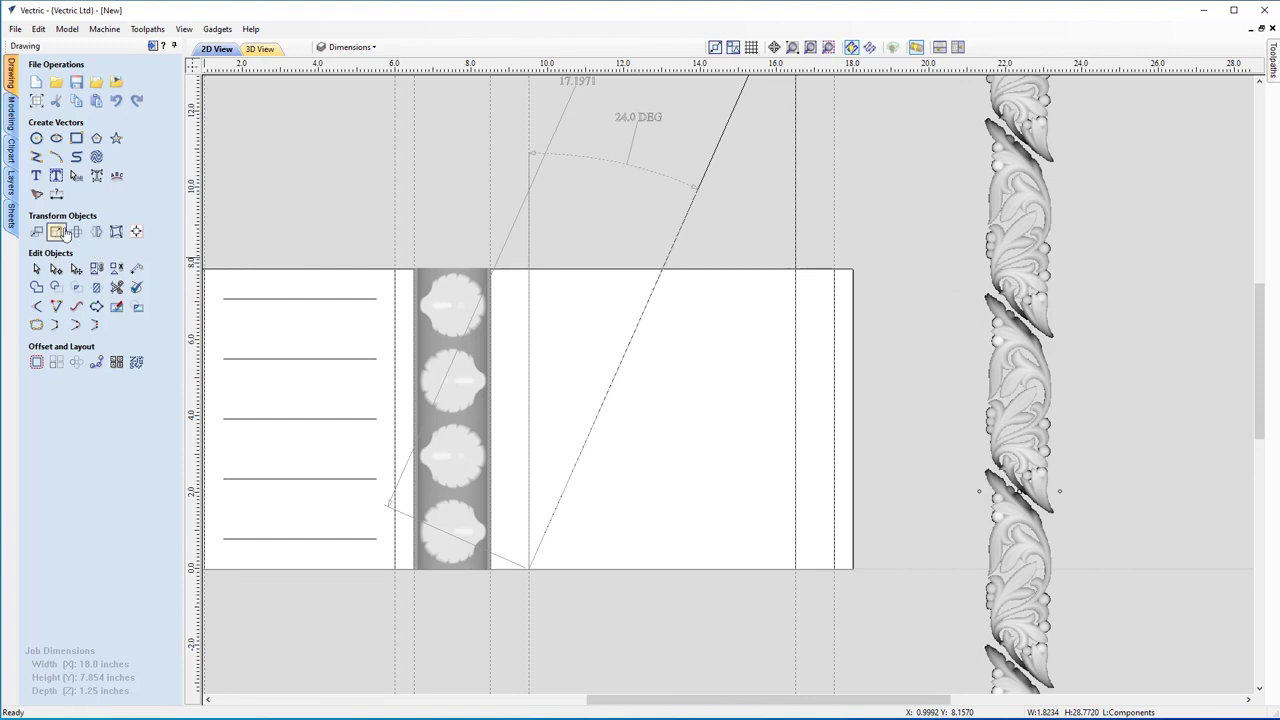
pyautogui.click(57, 232)
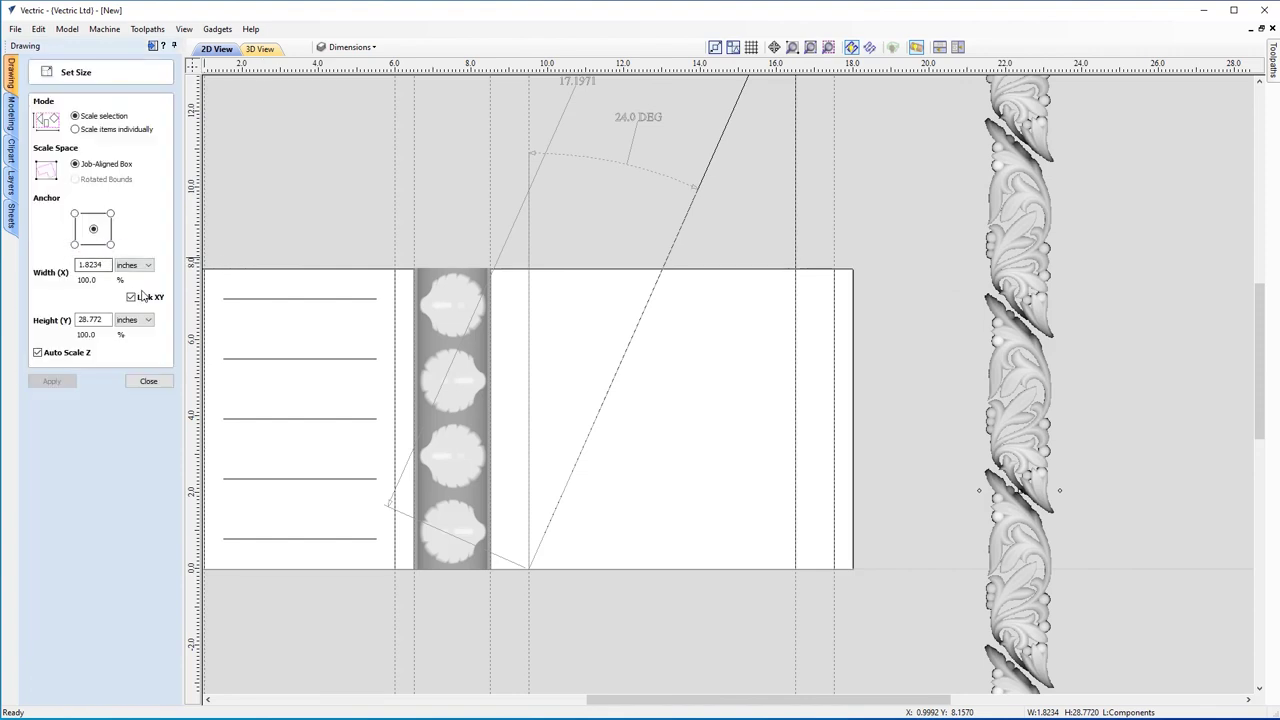
pyautogui.doubleClick(92, 320)
pyautogui.write('17')
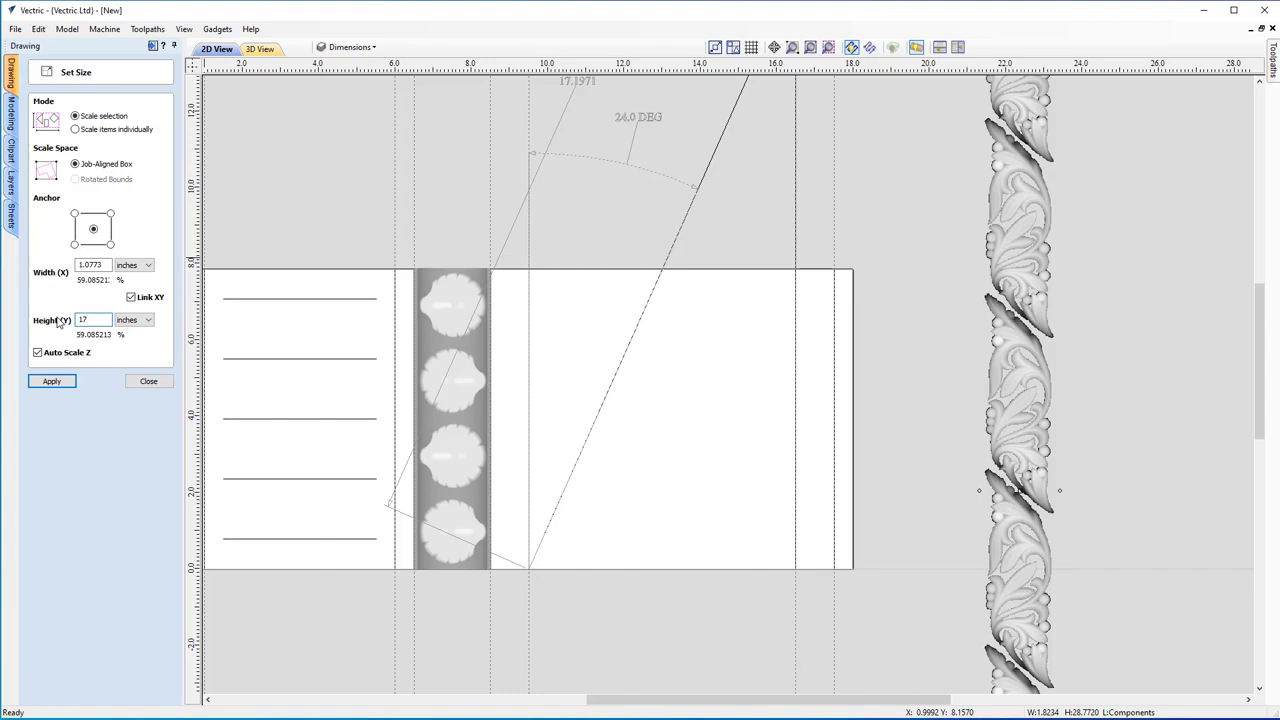
pyautogui.write('.1971')
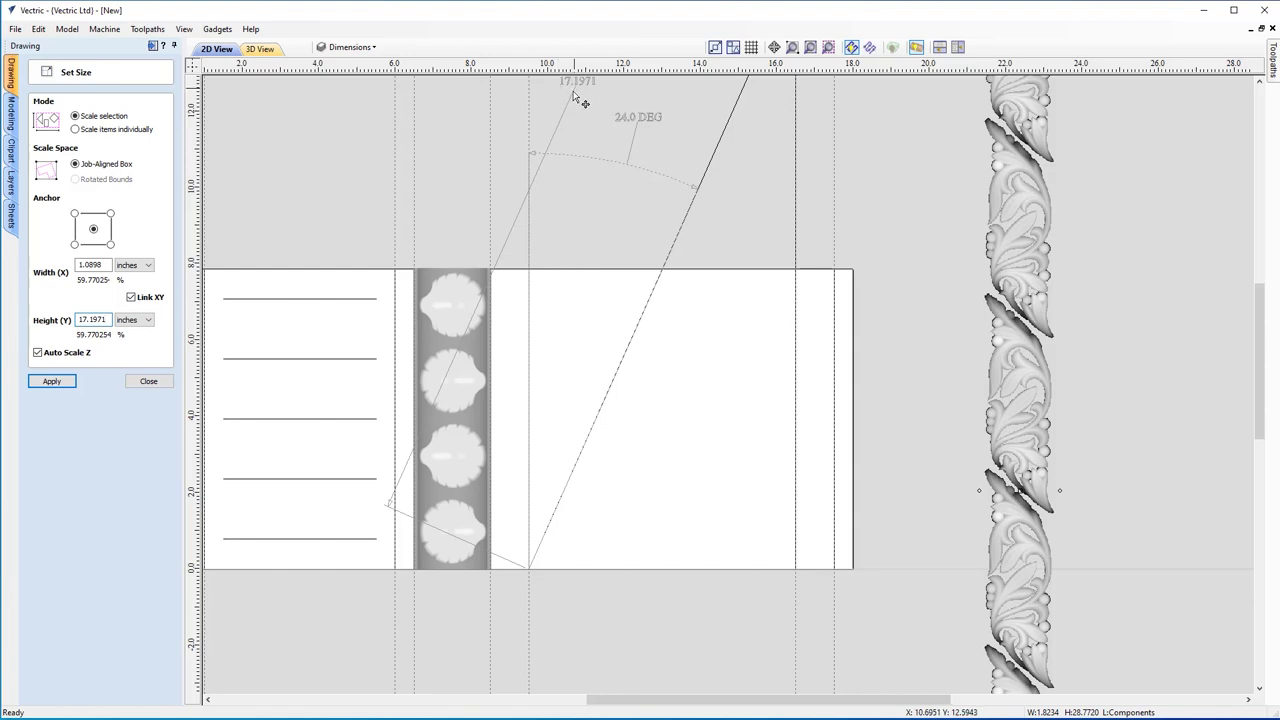
pyautogui.click(53, 388)
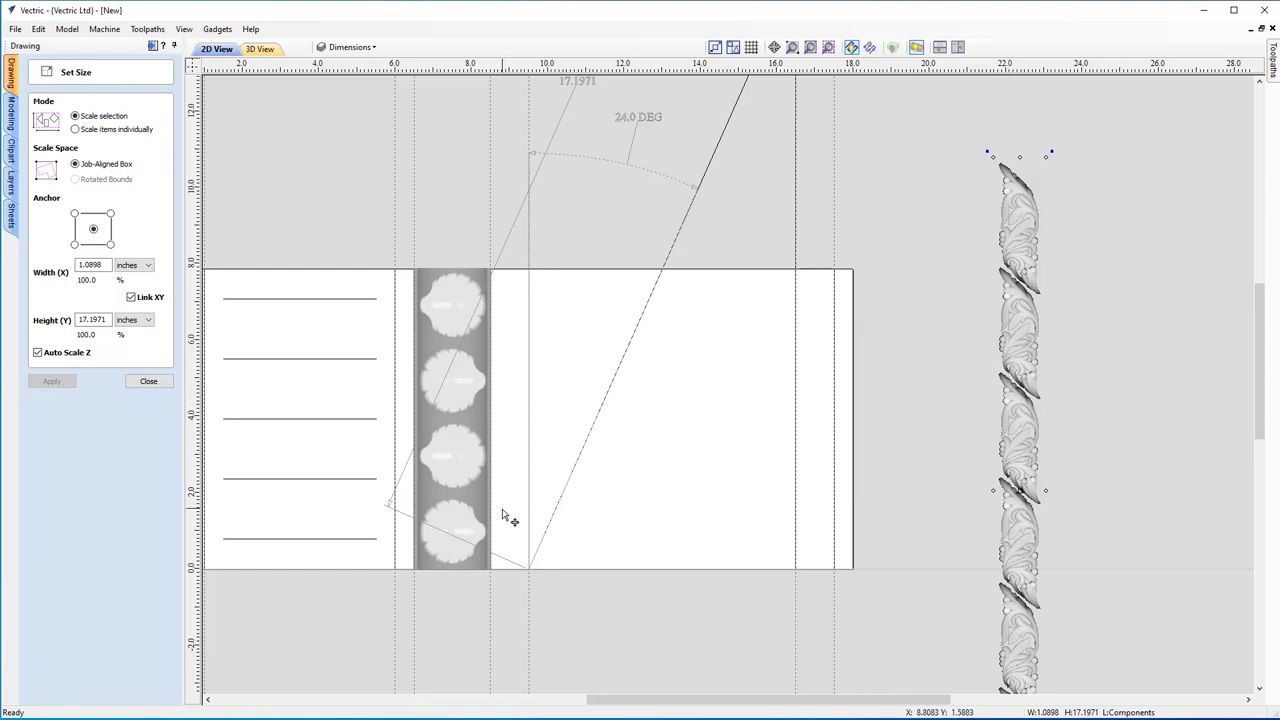
pyautogui.click(148, 381)
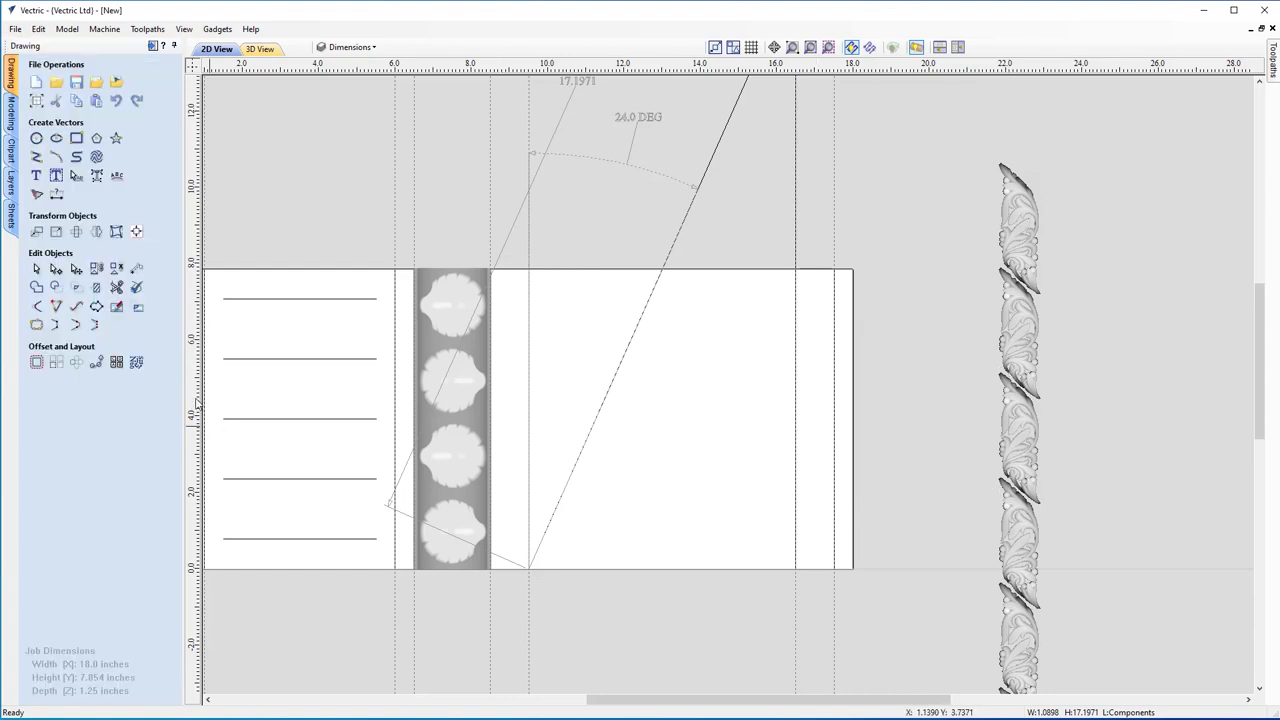
# - Move the flourish group close beside the job's right edge and rotate it by a relative -24 degrees about its centre
pyautogui.scroll(-1, 1004, 352)
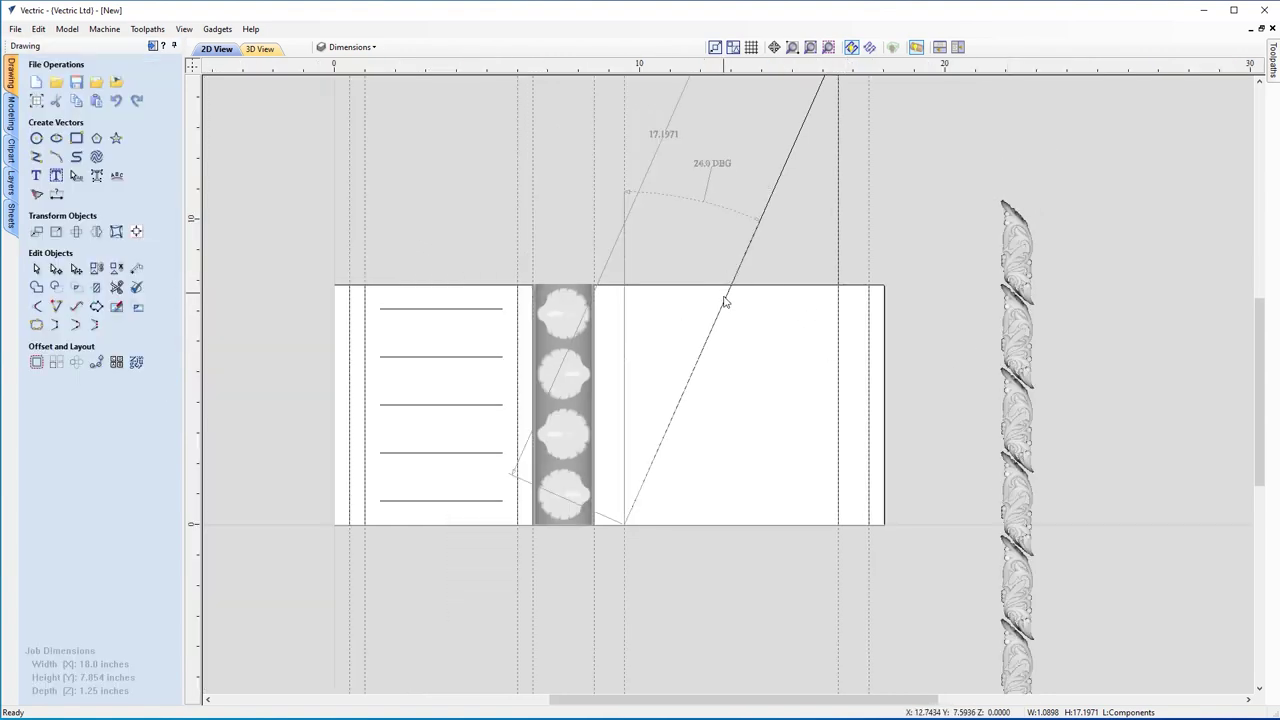
pyautogui.click(1009, 345)
pyautogui.moveTo(1014, 347); pyautogui.dragTo(914, 244)
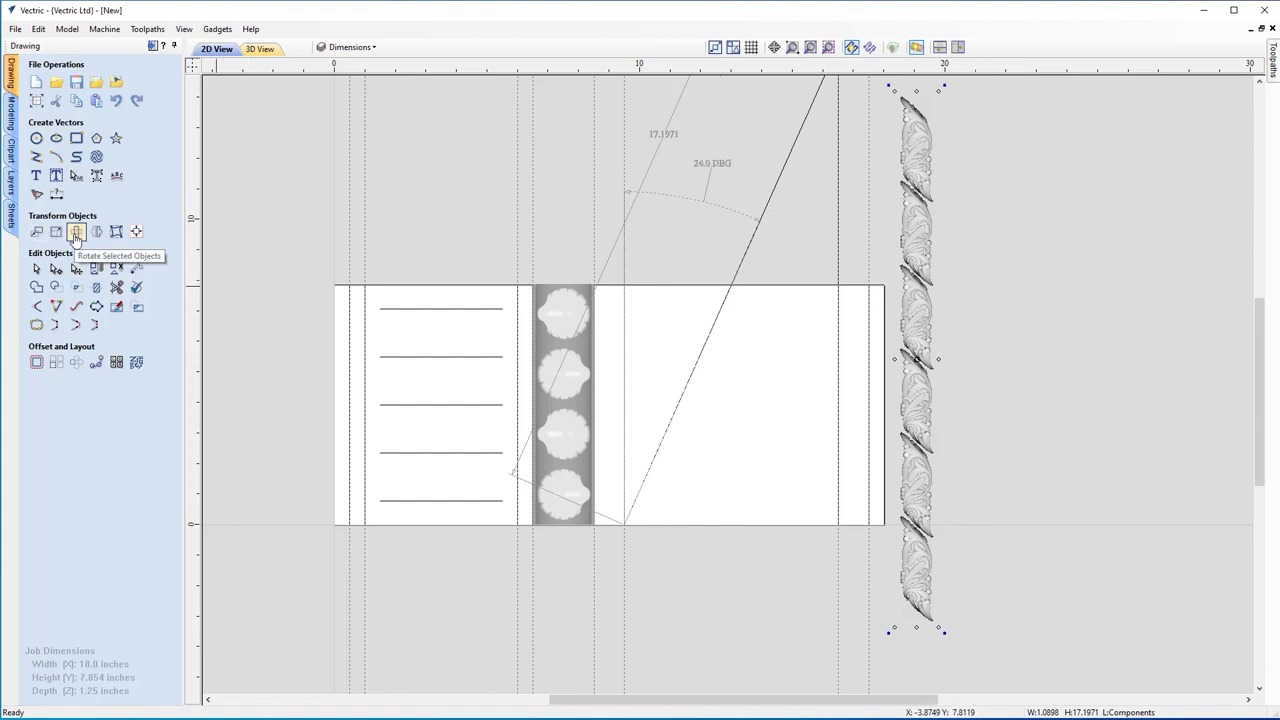
pyautogui.click(75, 235)
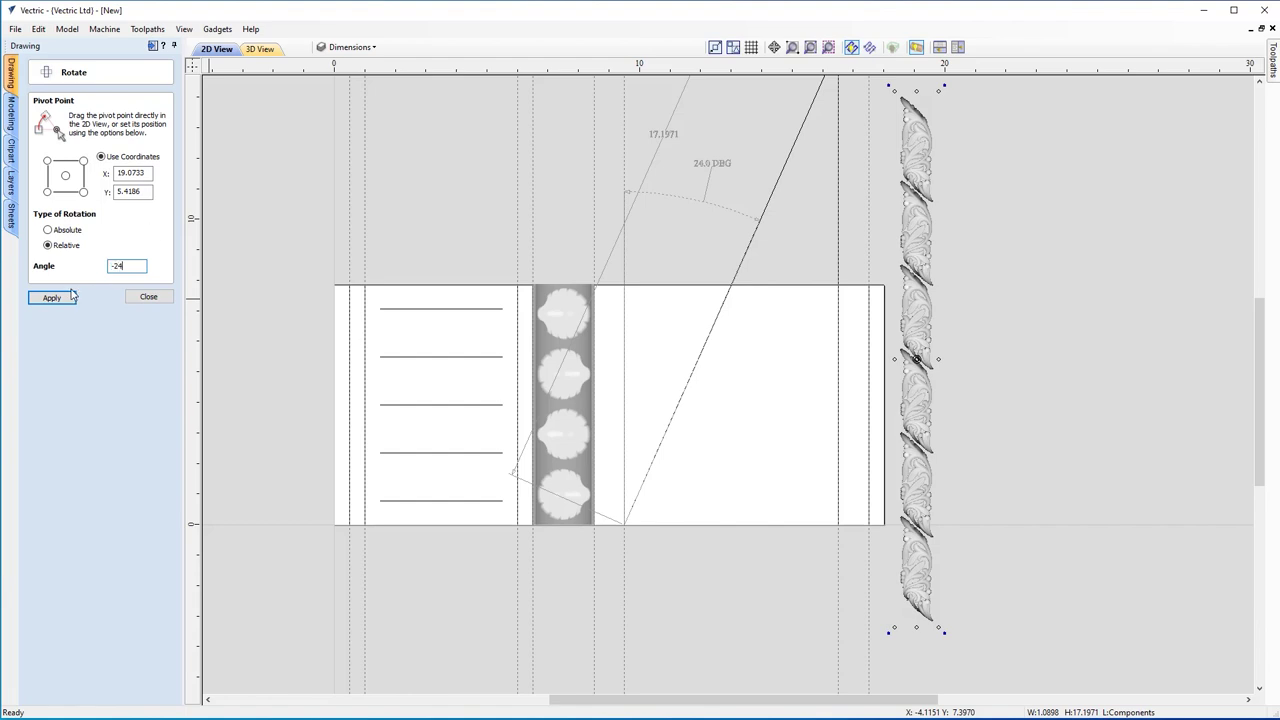
pyautogui.click(67, 177)
pyautogui.click(64, 302)
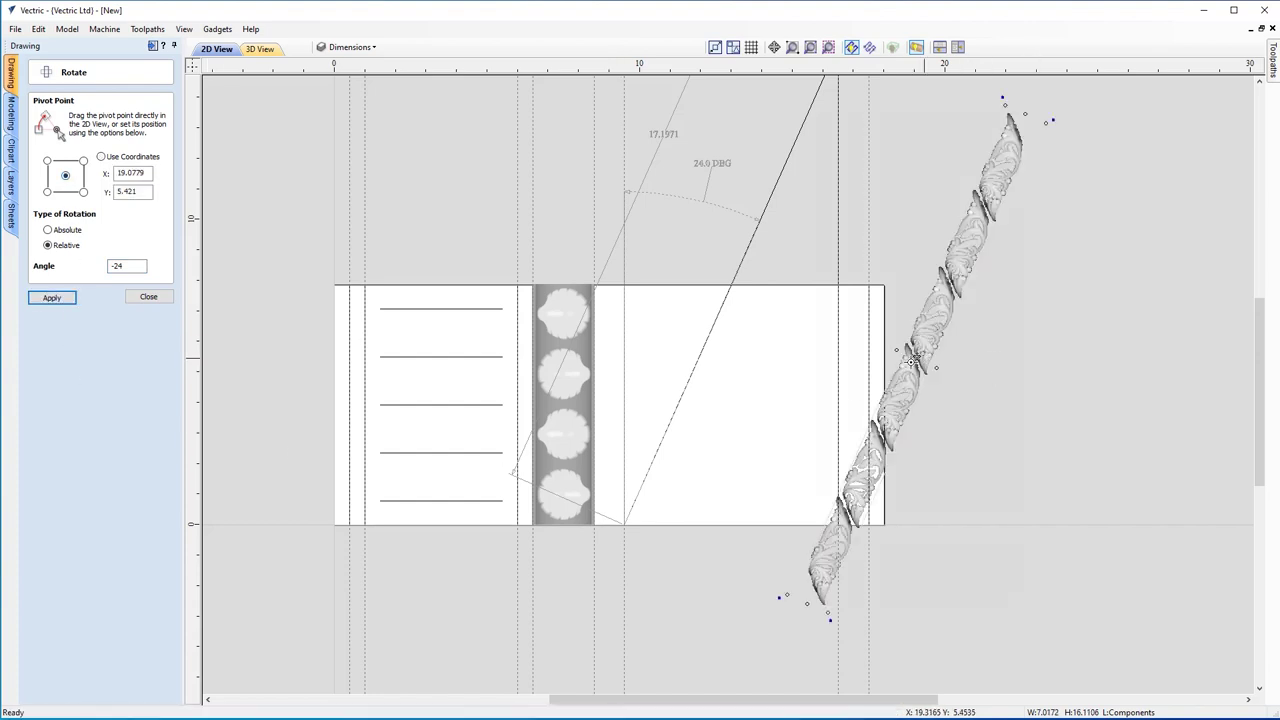
pyautogui.click(148, 297)
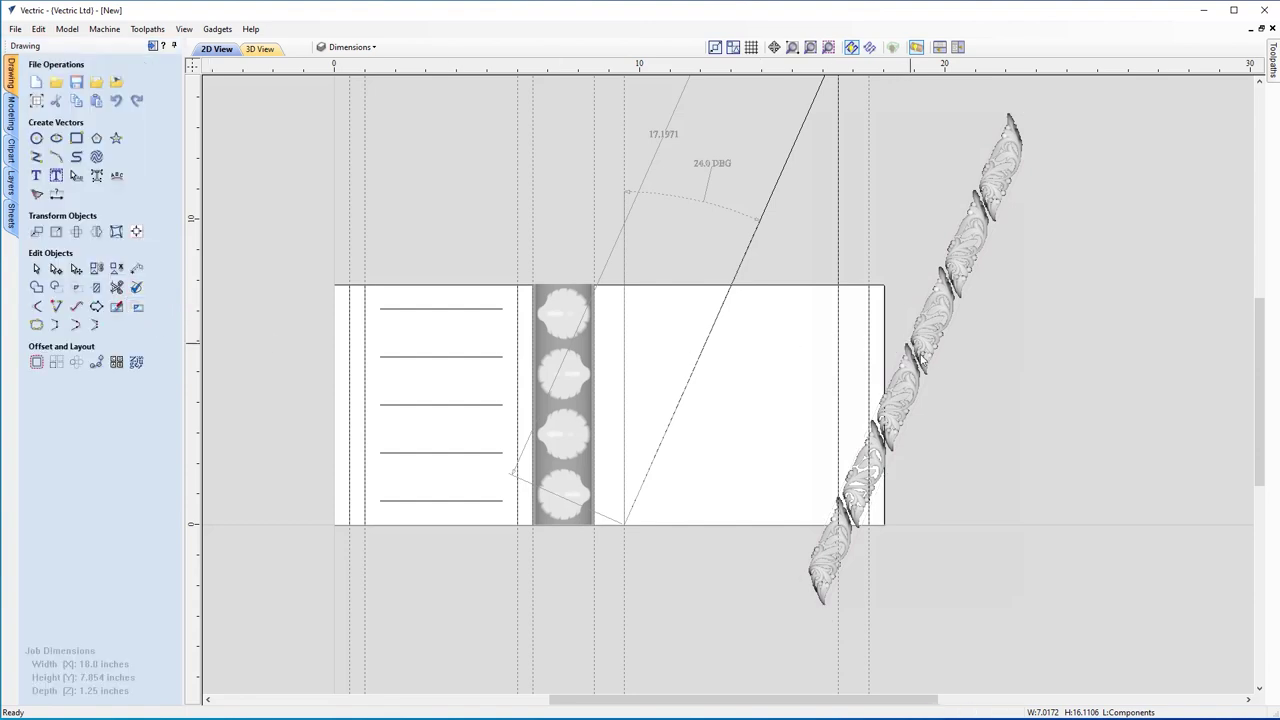
# - Move the rotated flourish group onto the diagonal line, snapping its centre to the line's crossing with the job's upper edge
pyautogui.click(929, 333)
pyautogui.moveTo(918, 354); pyautogui.dragTo(735, 282)
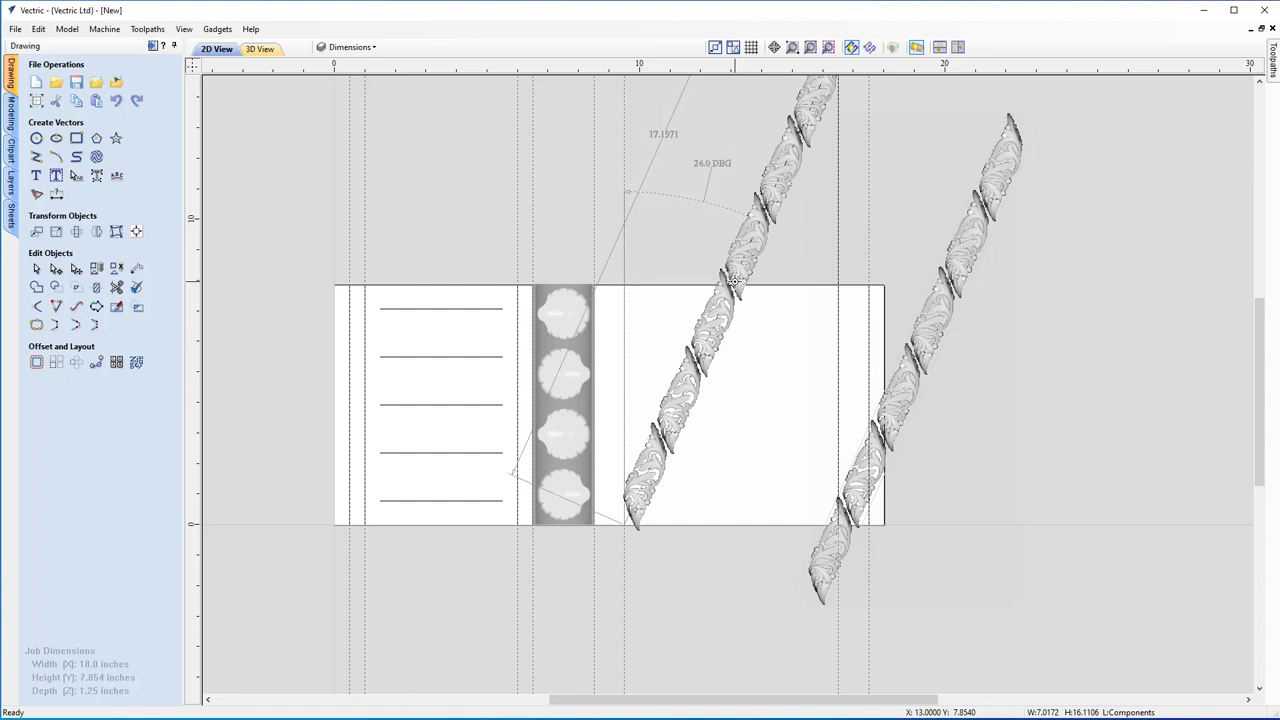
pyautogui.moveTo(735, 282); pyautogui.dragTo(735, 282)
pyautogui.scroll(1, 978, 315)
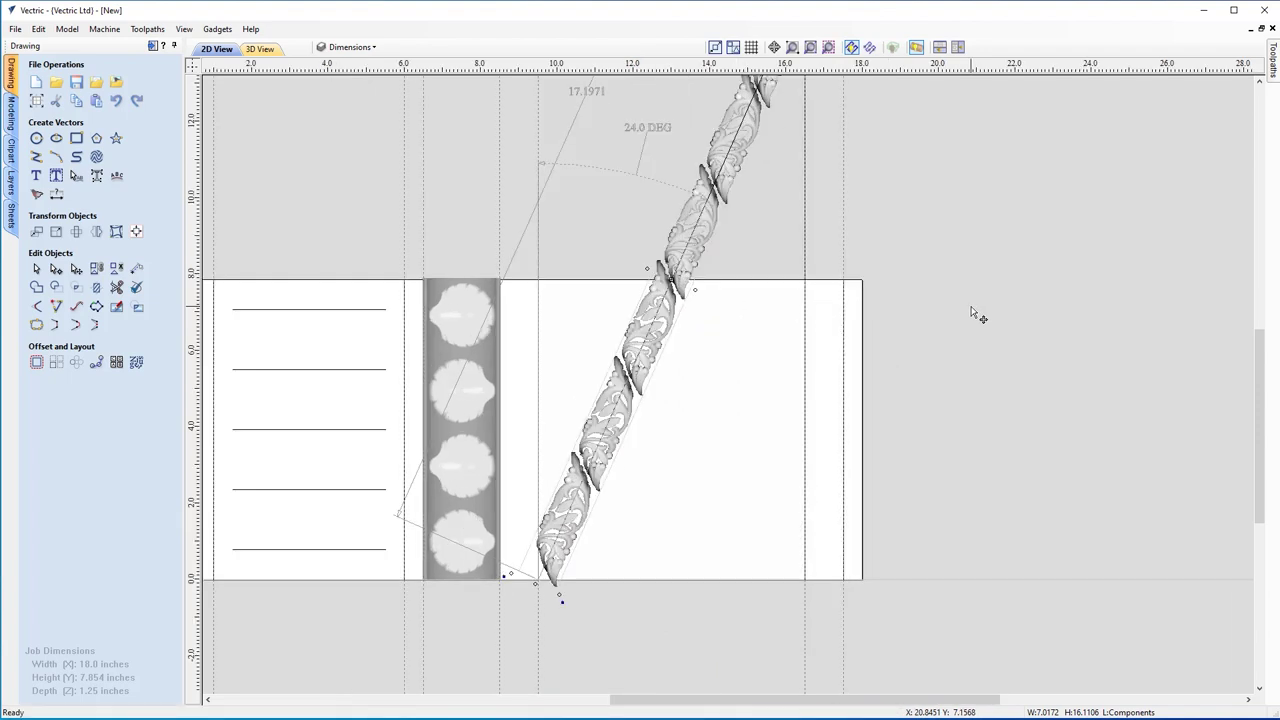
pyautogui.scroll(-1, 965, 306)
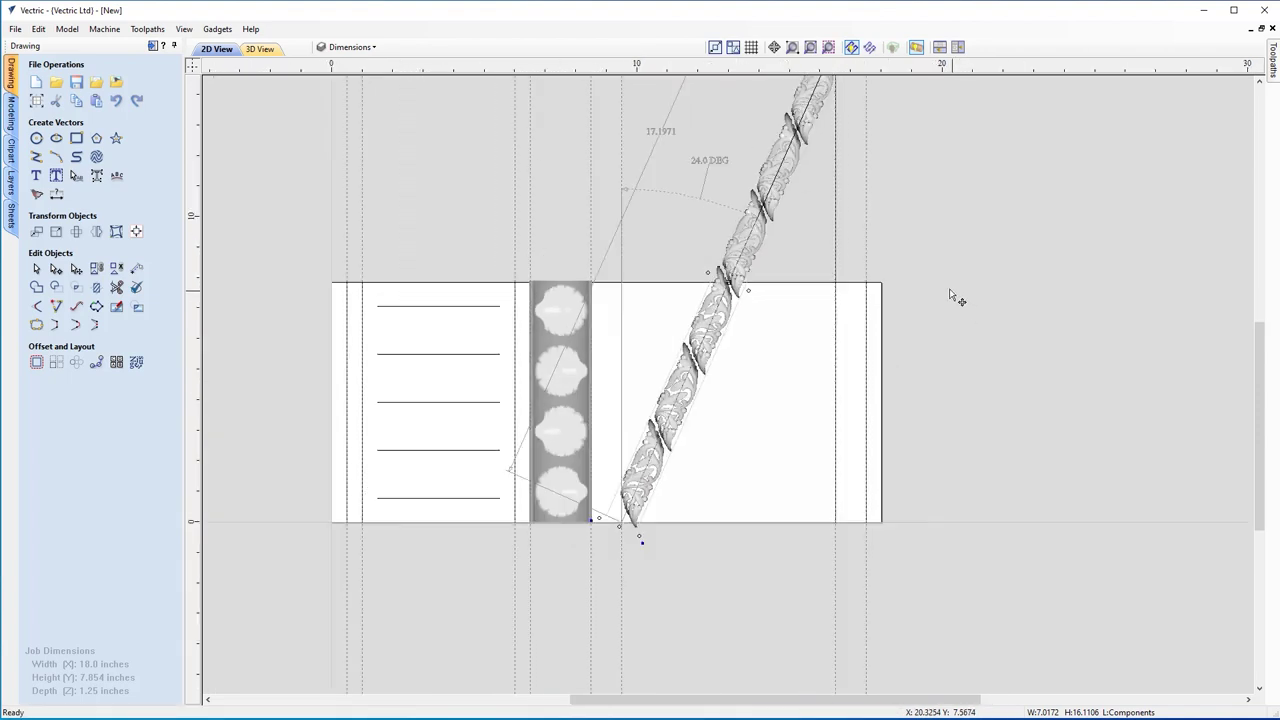
# - Show the 2D and 3D views together and inspect the flourish on the model both wrapped and flat
pyautogui.click(940, 48)
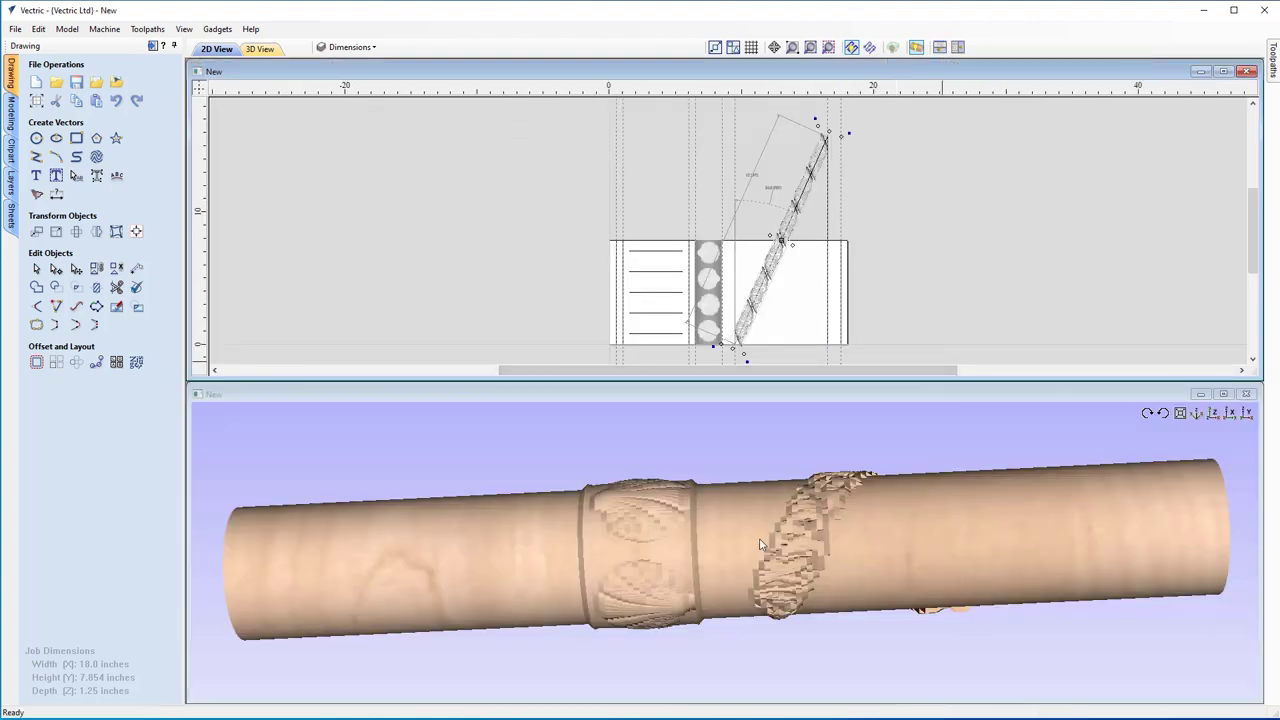
pyautogui.click(1165, 413)
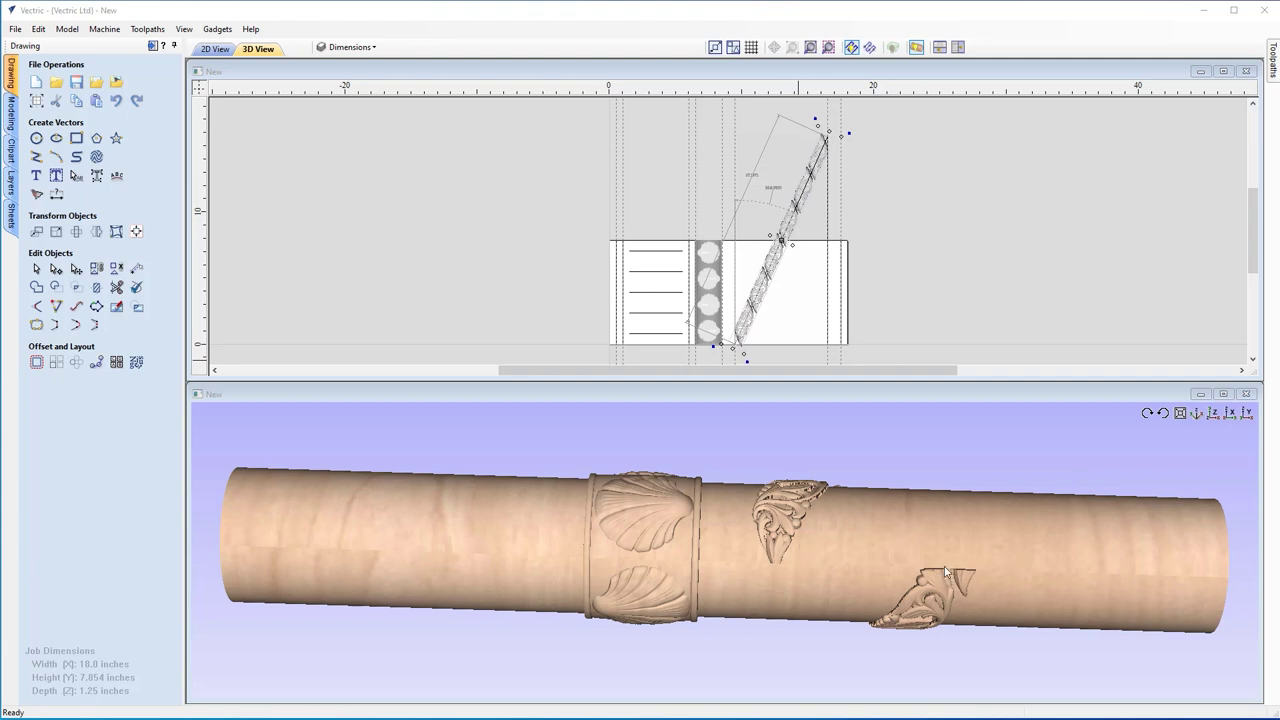
pyautogui.click(916, 47)
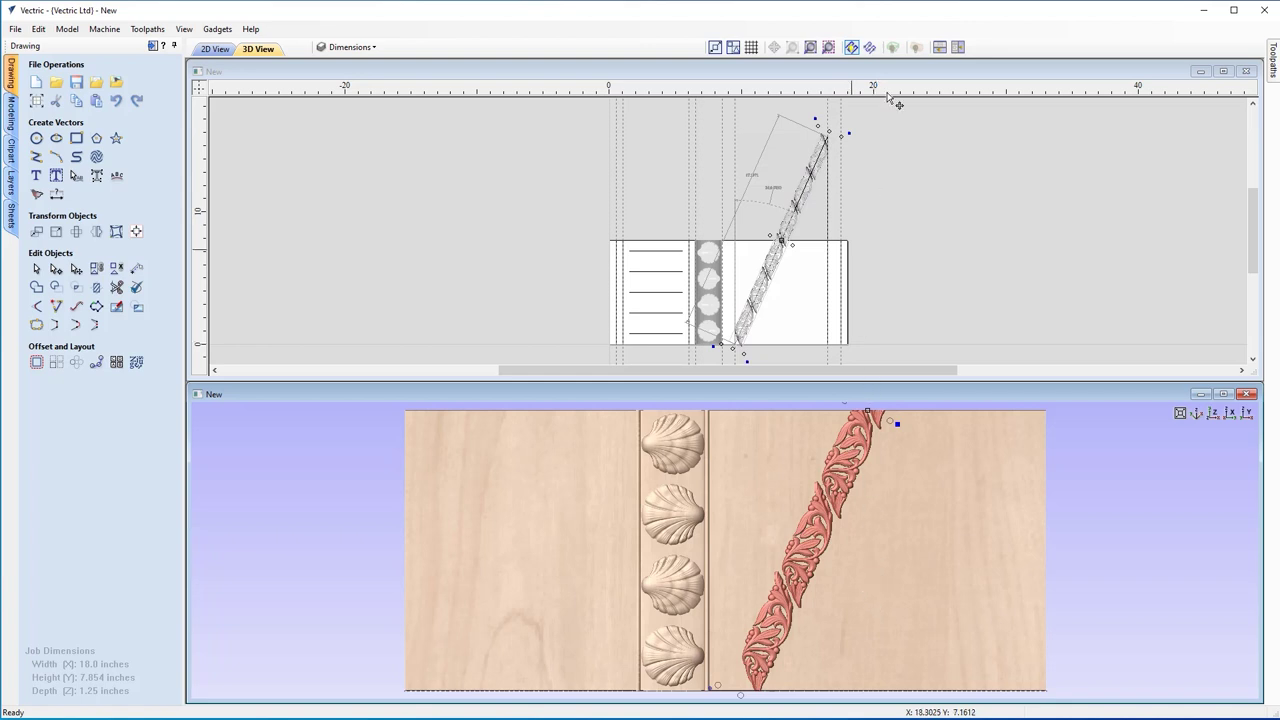
pyautogui.click(916, 47)
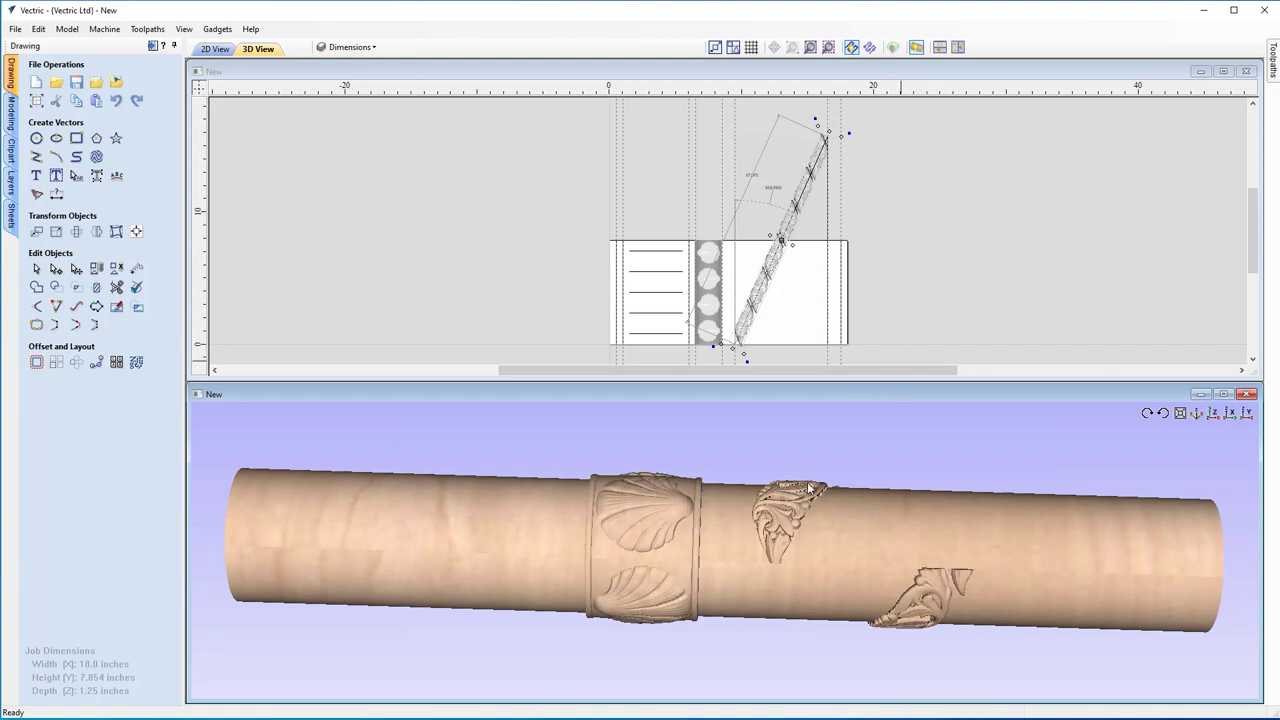
# - Insert a new component level above the Wrapped Components level
pyautogui.click(11, 113)
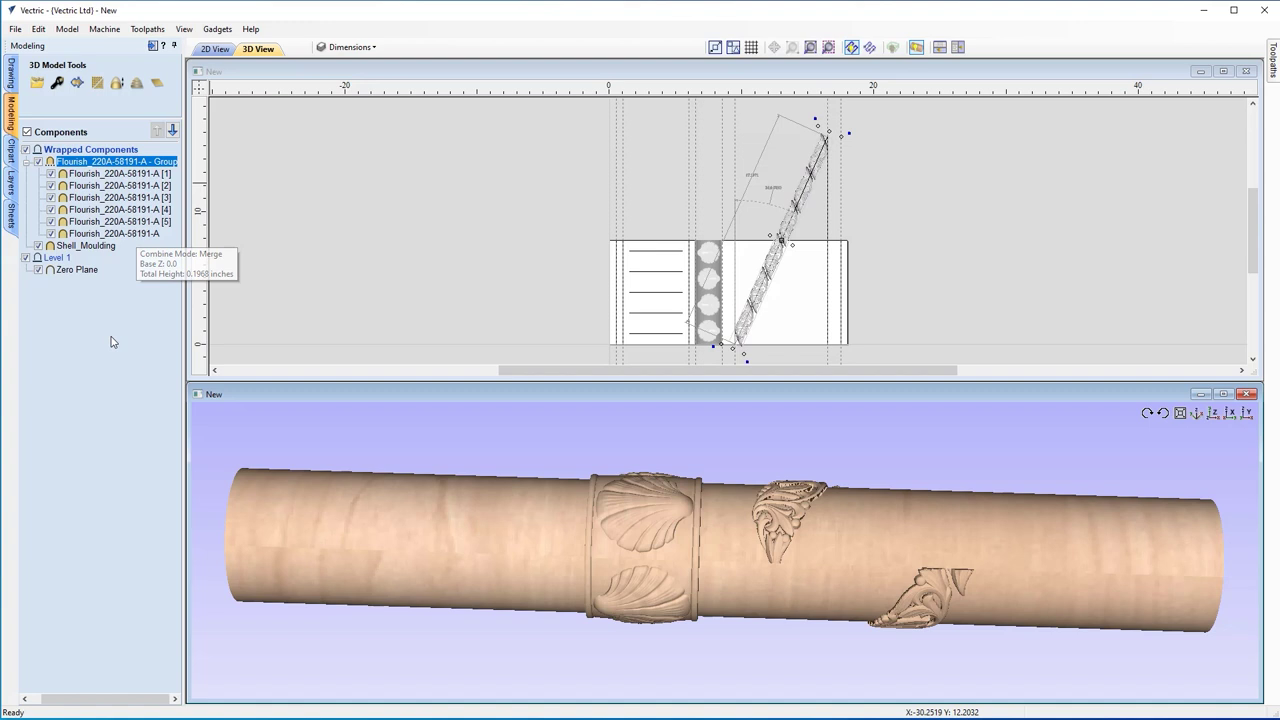
pyautogui.rightClick(86, 152)
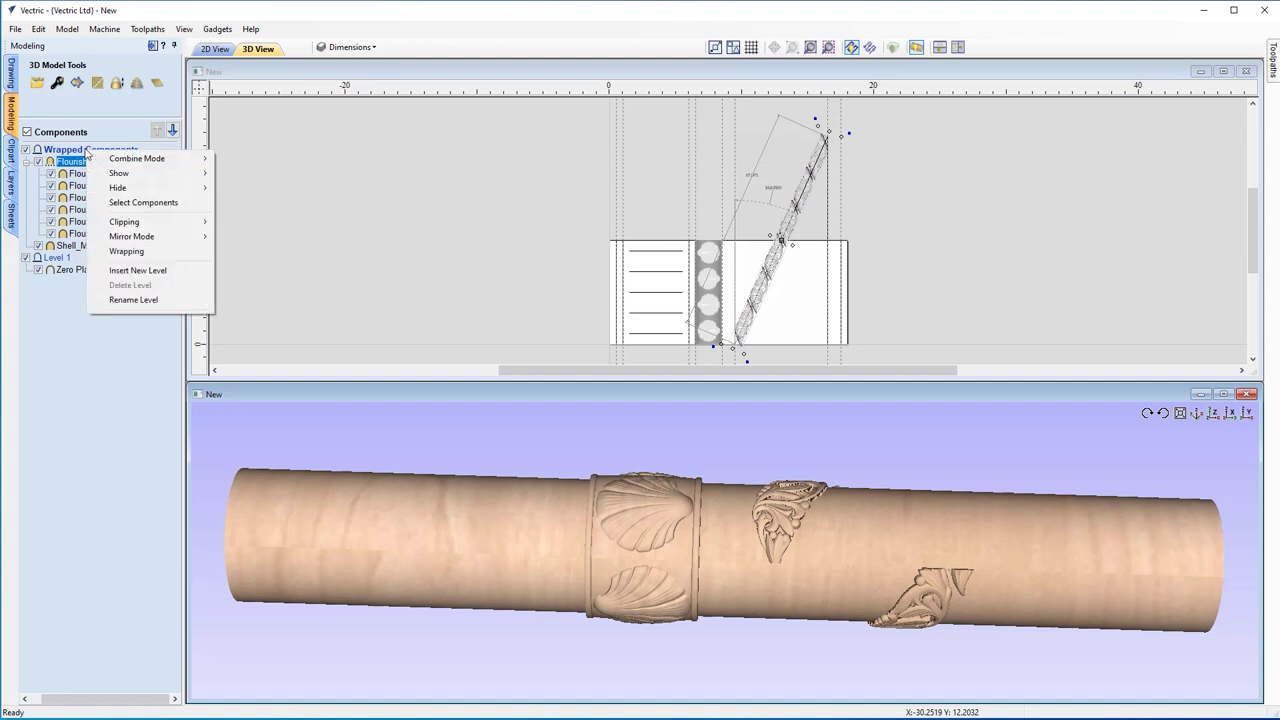
pyautogui.click(160, 272)
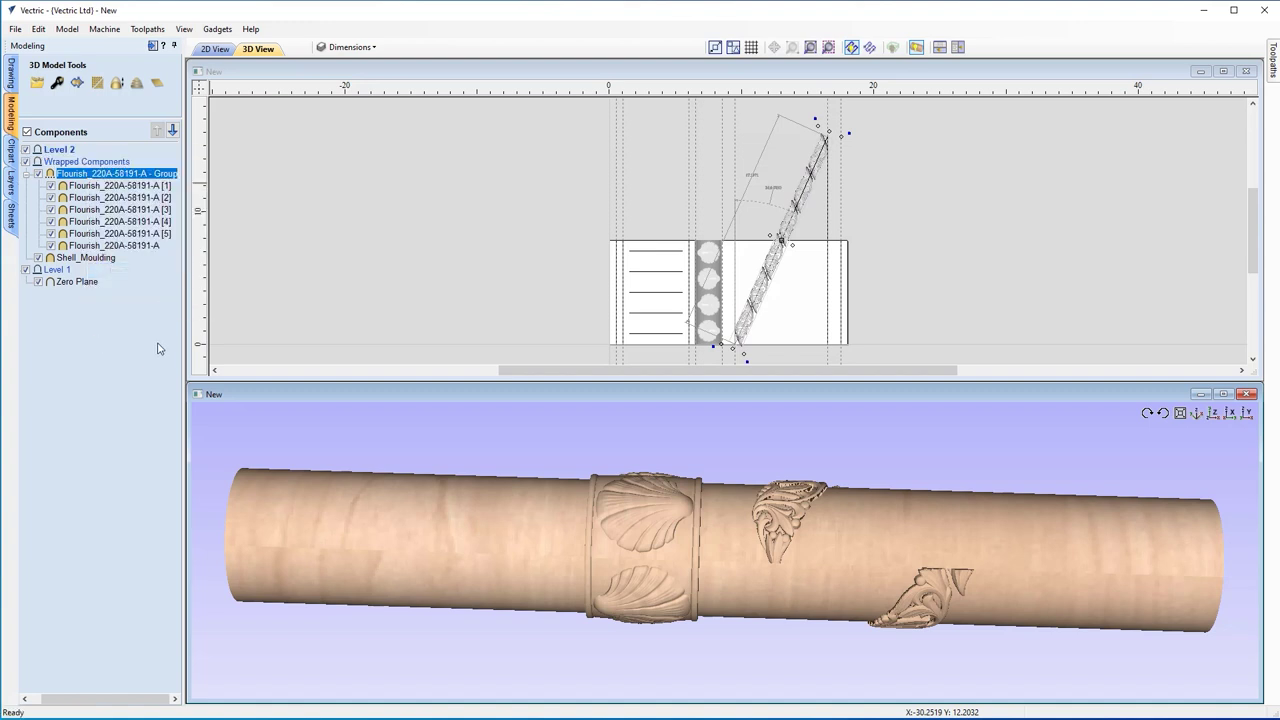
# - Rename the new empty level above Wrapped Components as Spiral Components
pyautogui.click(66, 151)
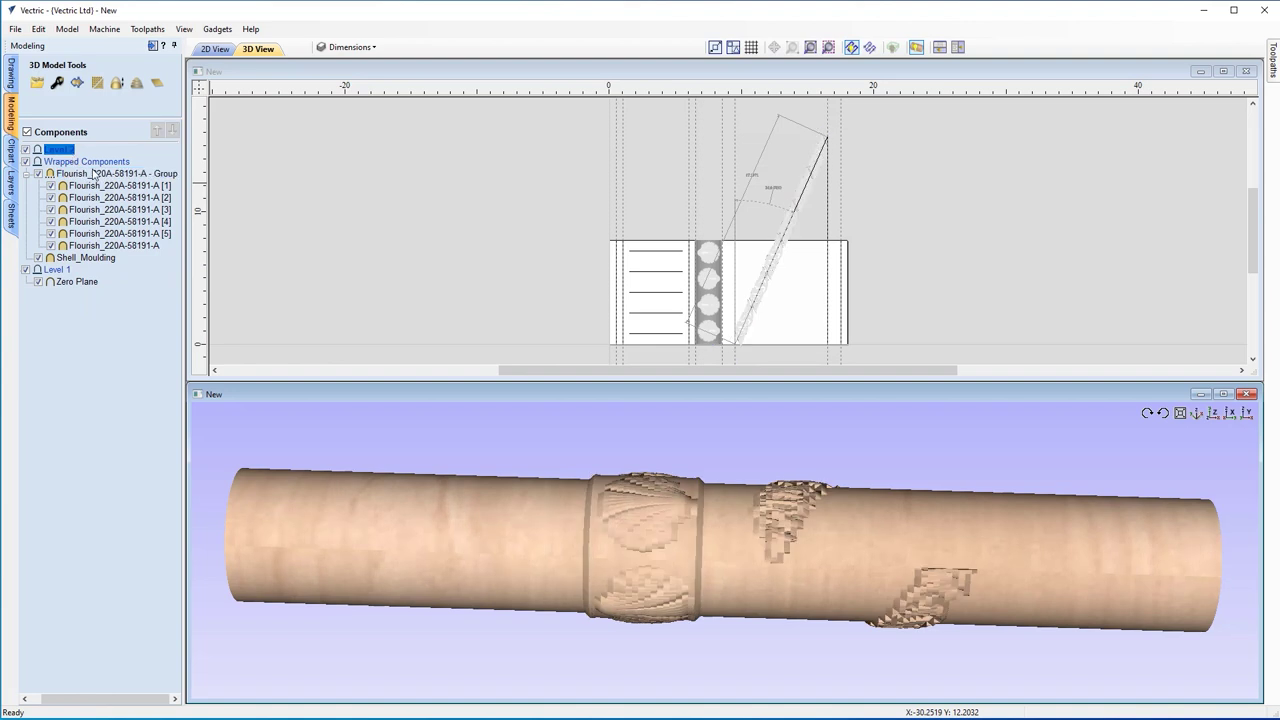
pyautogui.rightClick(70, 153)
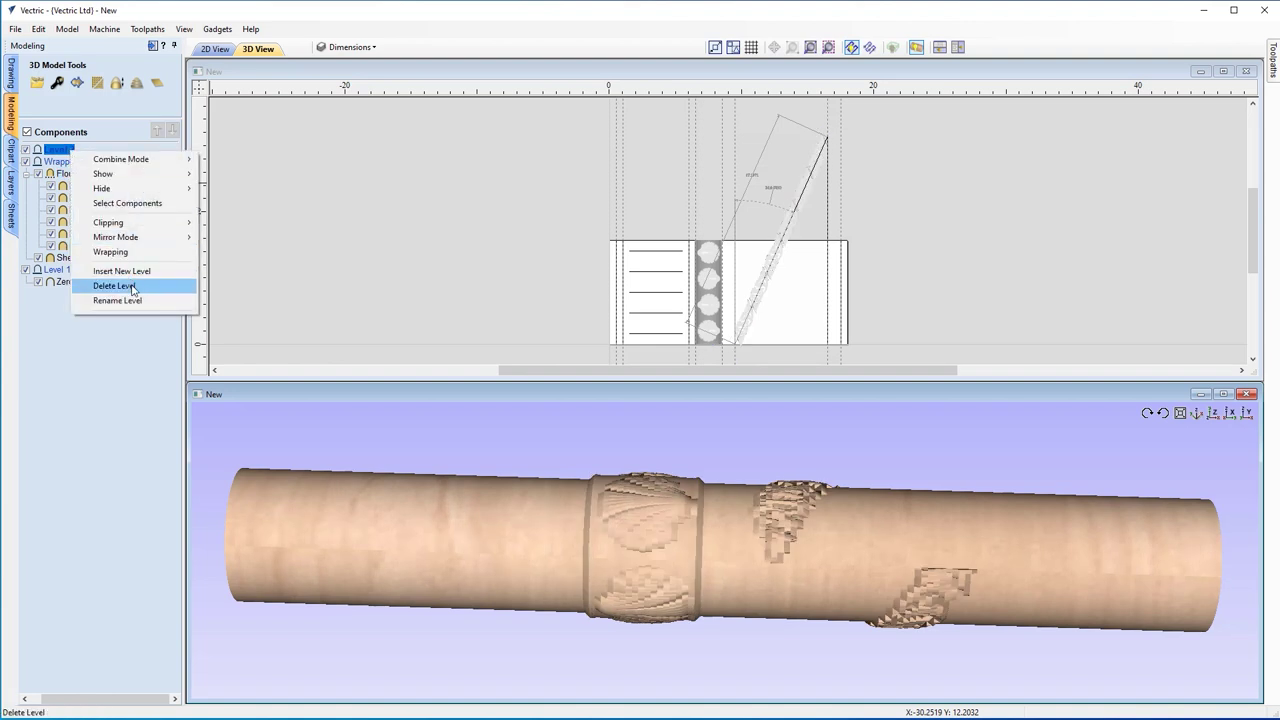
pyautogui.click(128, 305)
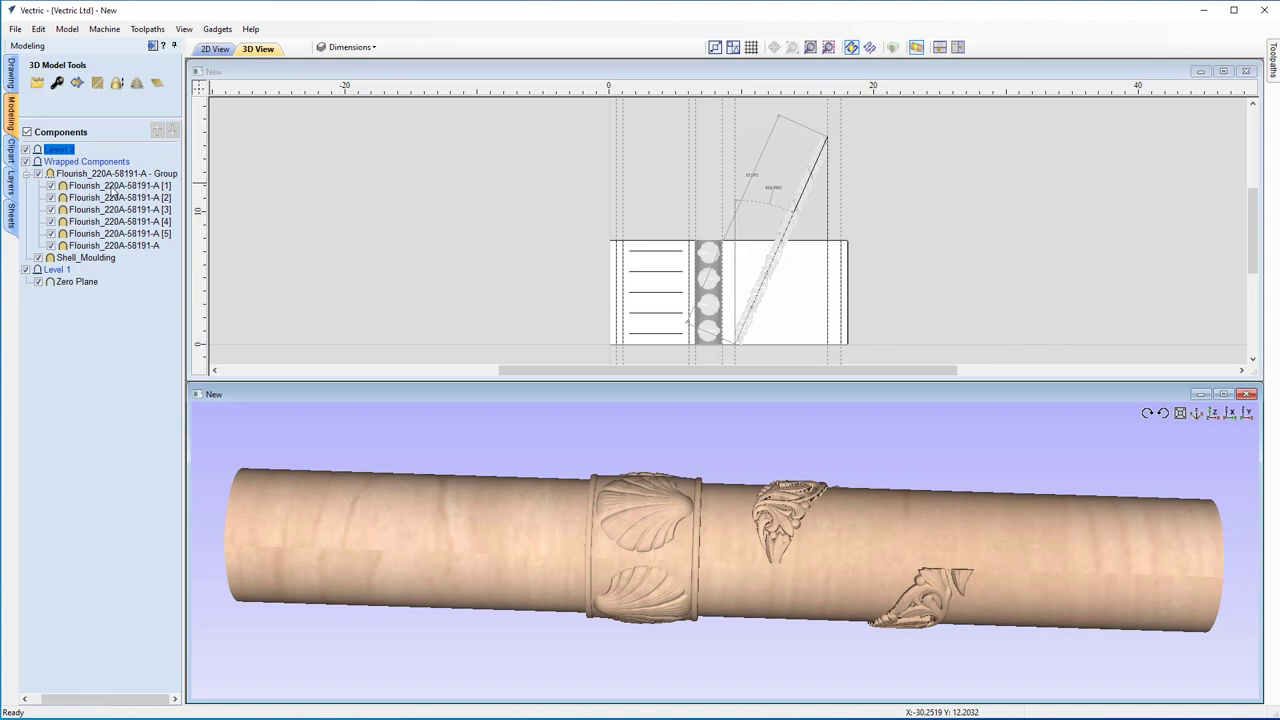
pyautogui.rightClick(62, 155)
pyautogui.click(121, 303)
pyautogui.write('Spiral Components')
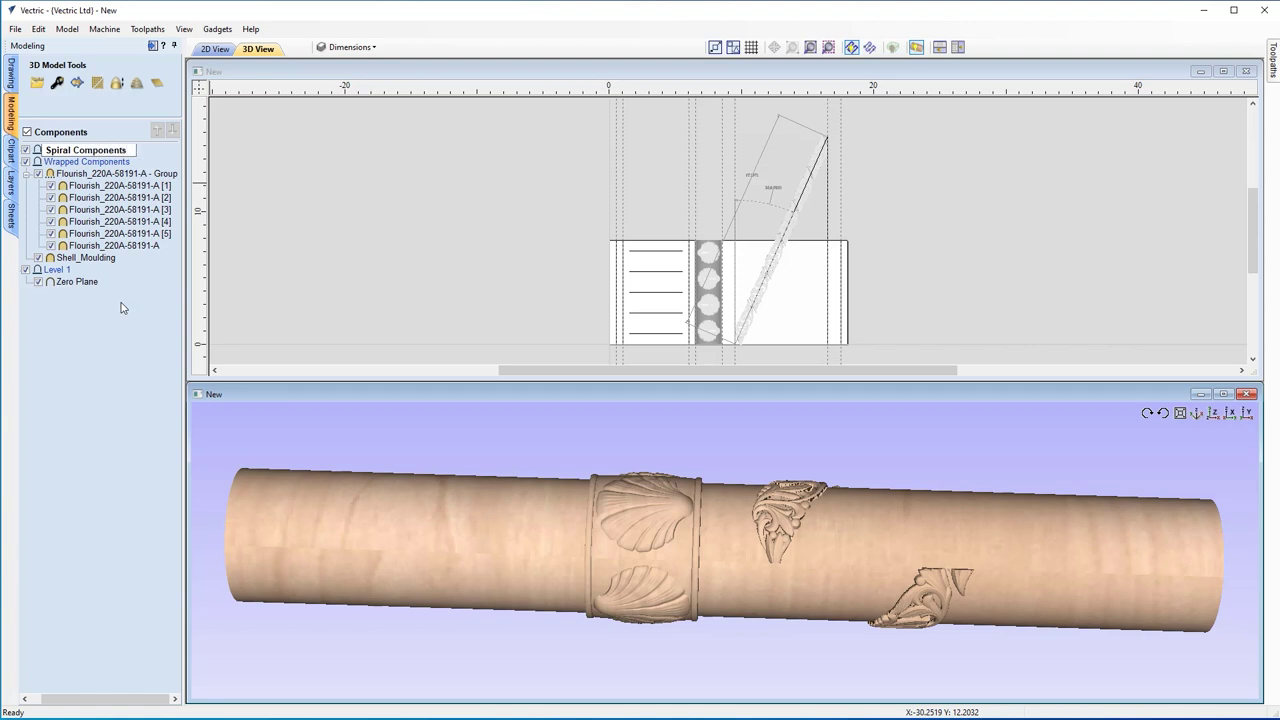
pyautogui.press('Return')
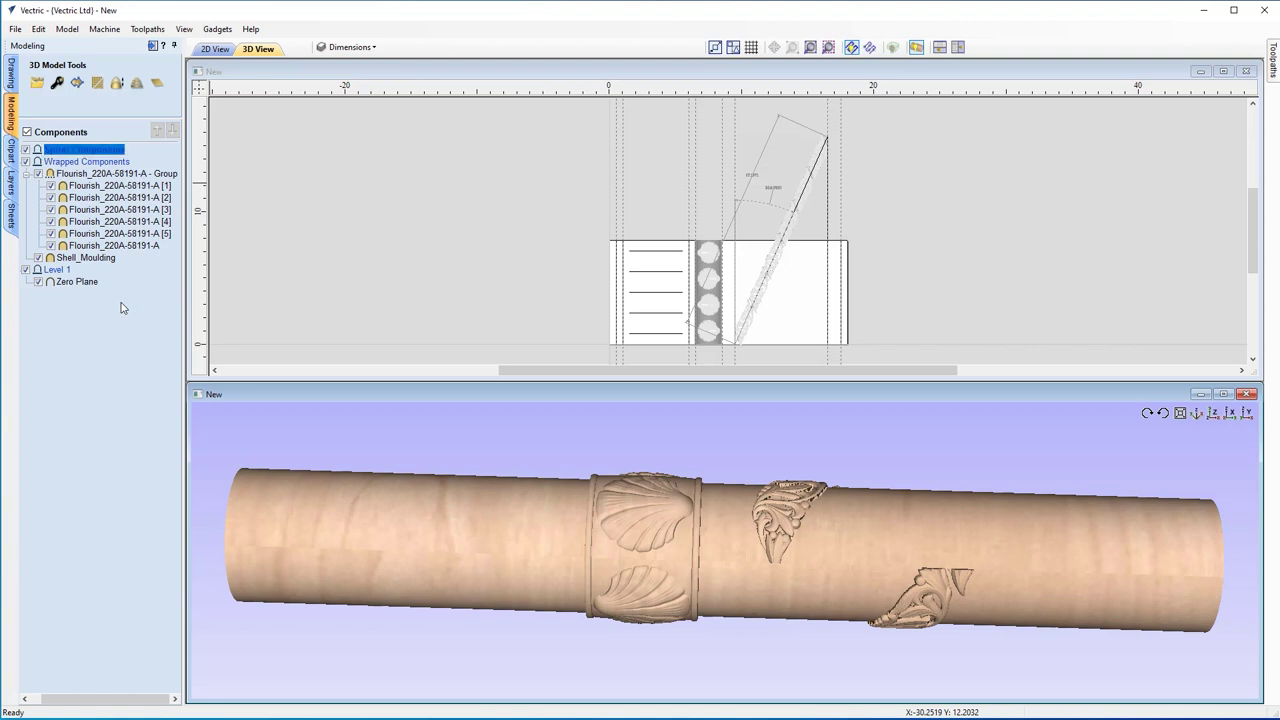
# - Move the flourish group into the Spiral Components level, collapse the group, and enable wrapping for that level
pyautogui.moveTo(95, 175); pyautogui.dragTo(88, 151)
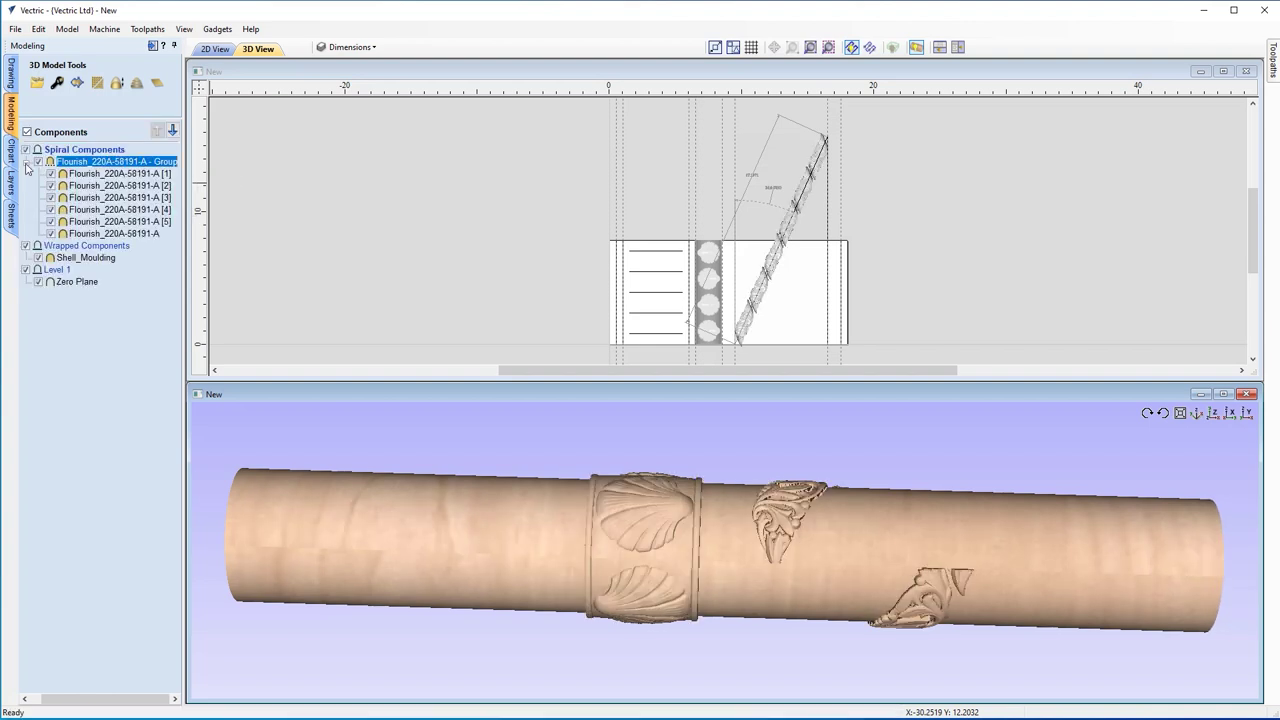
pyautogui.click(27, 163)
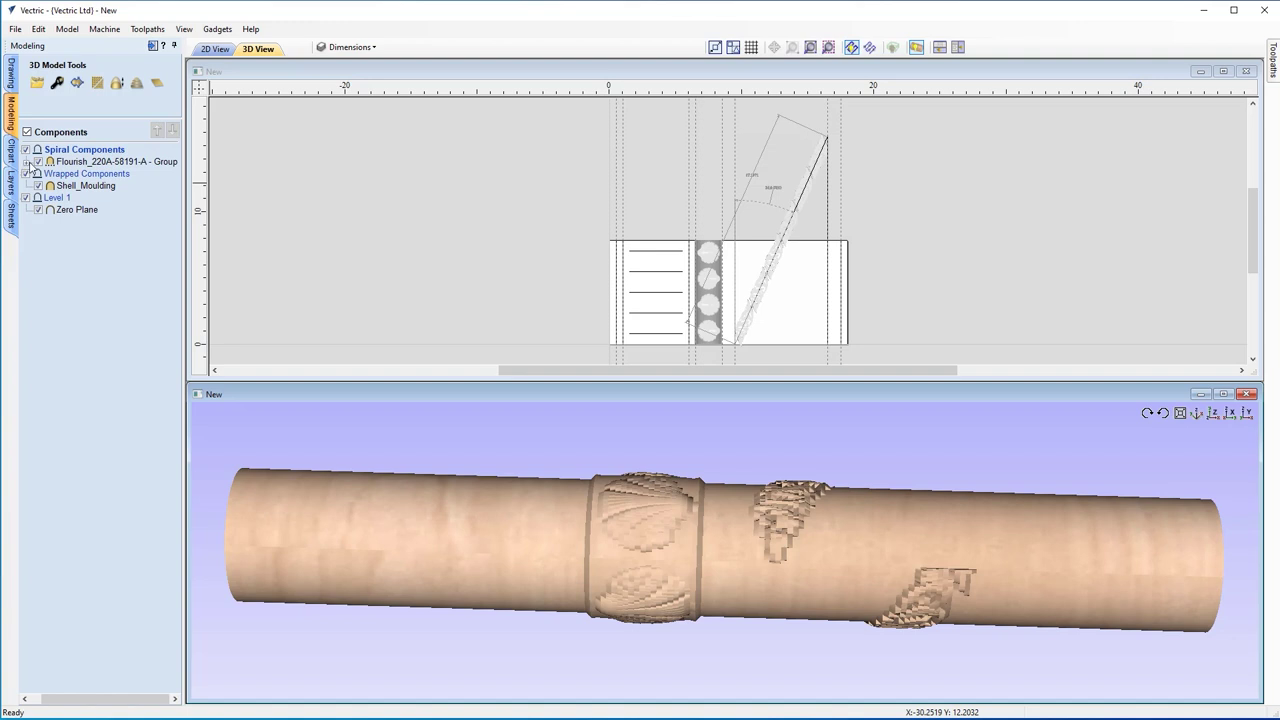
pyautogui.rightClick(108, 153)
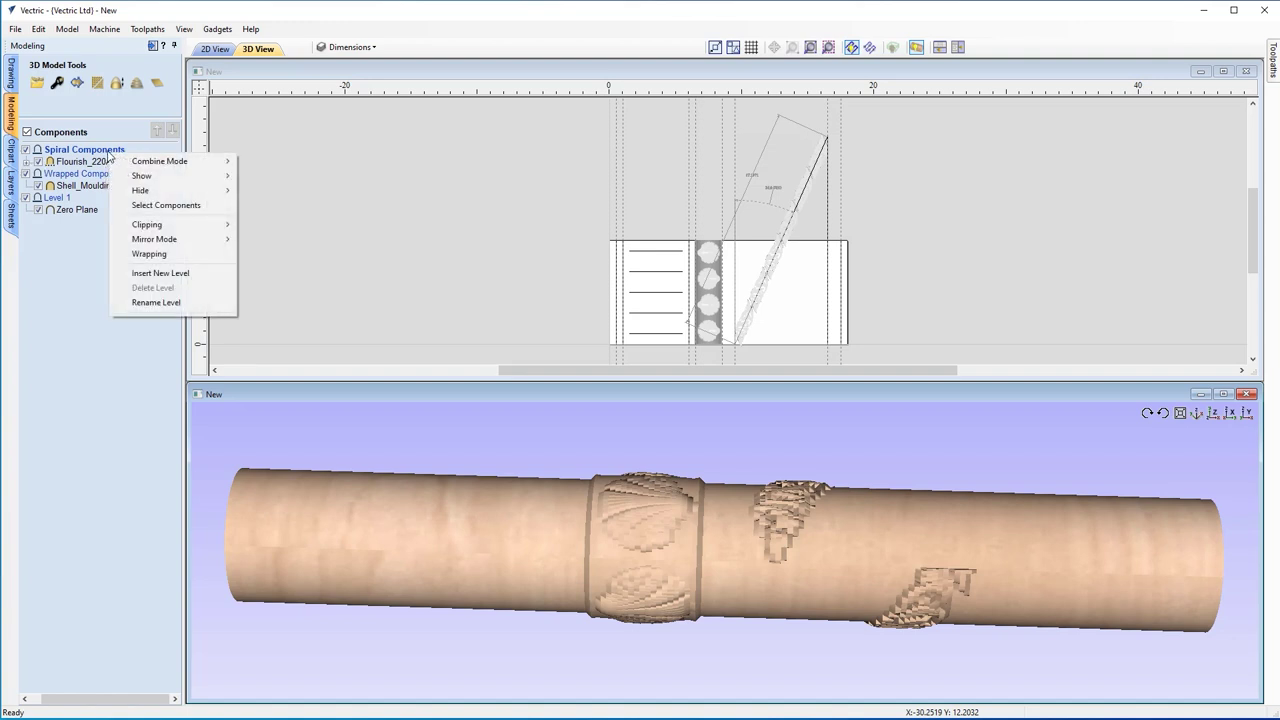
pyautogui.click(150, 254)
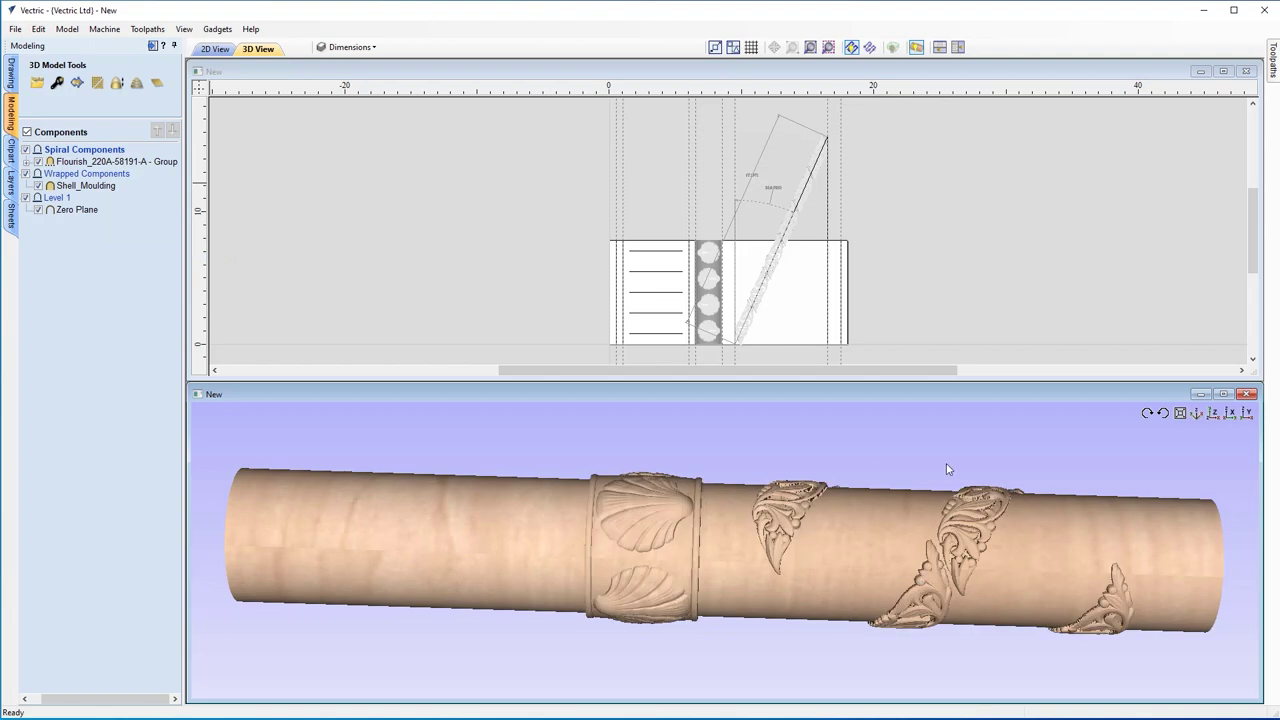
pyautogui.moveTo(826, 551); pyautogui.dragTo(705, 592)
pyautogui.moveTo(707, 498); pyautogui.dragTo(778, 533)
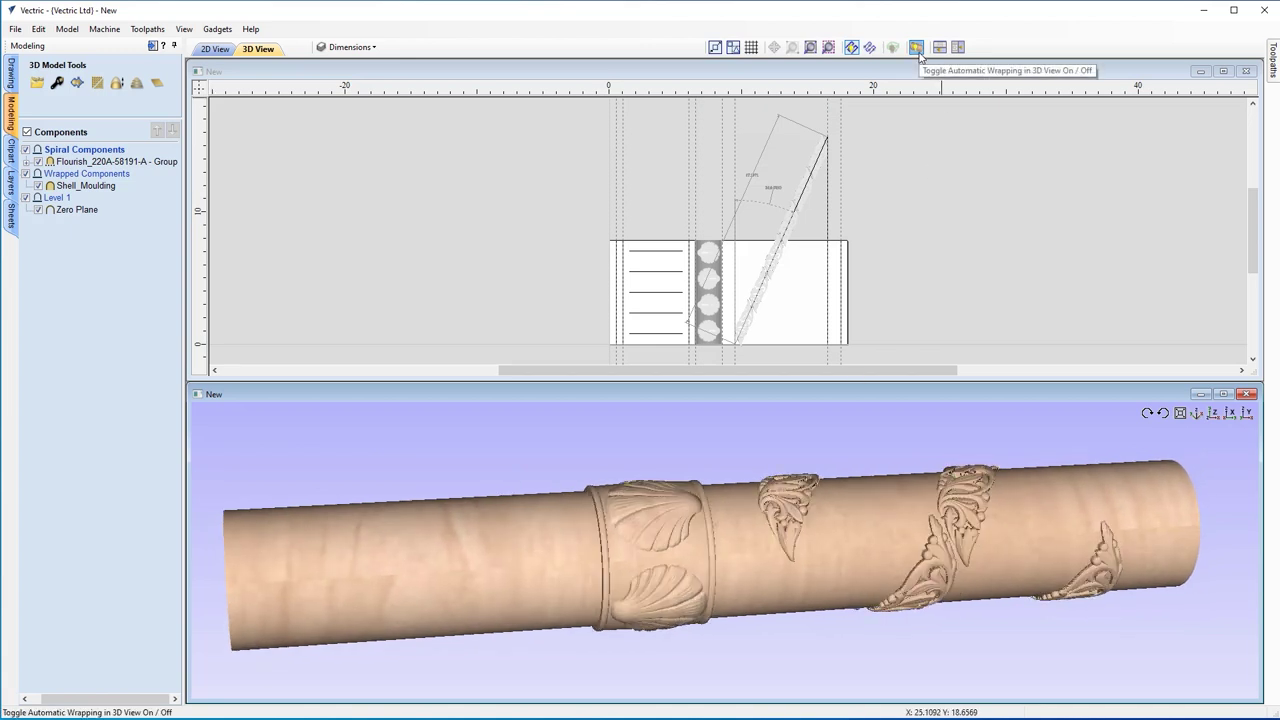
# - Compare the flat model with the Spiral Components level's wrapping turned off and back on, ending in the wrapped 3D view
pyautogui.click(917, 50)
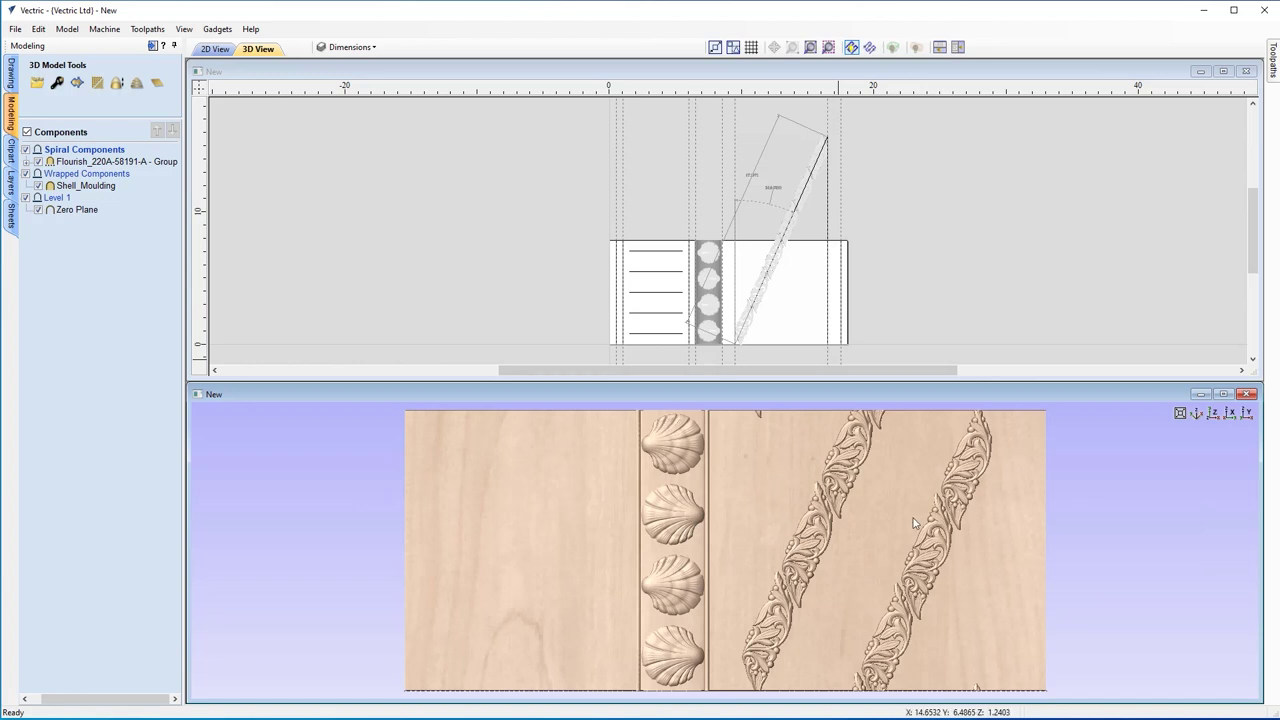
pyautogui.rightClick(113, 149)
pyautogui.click(190, 254)
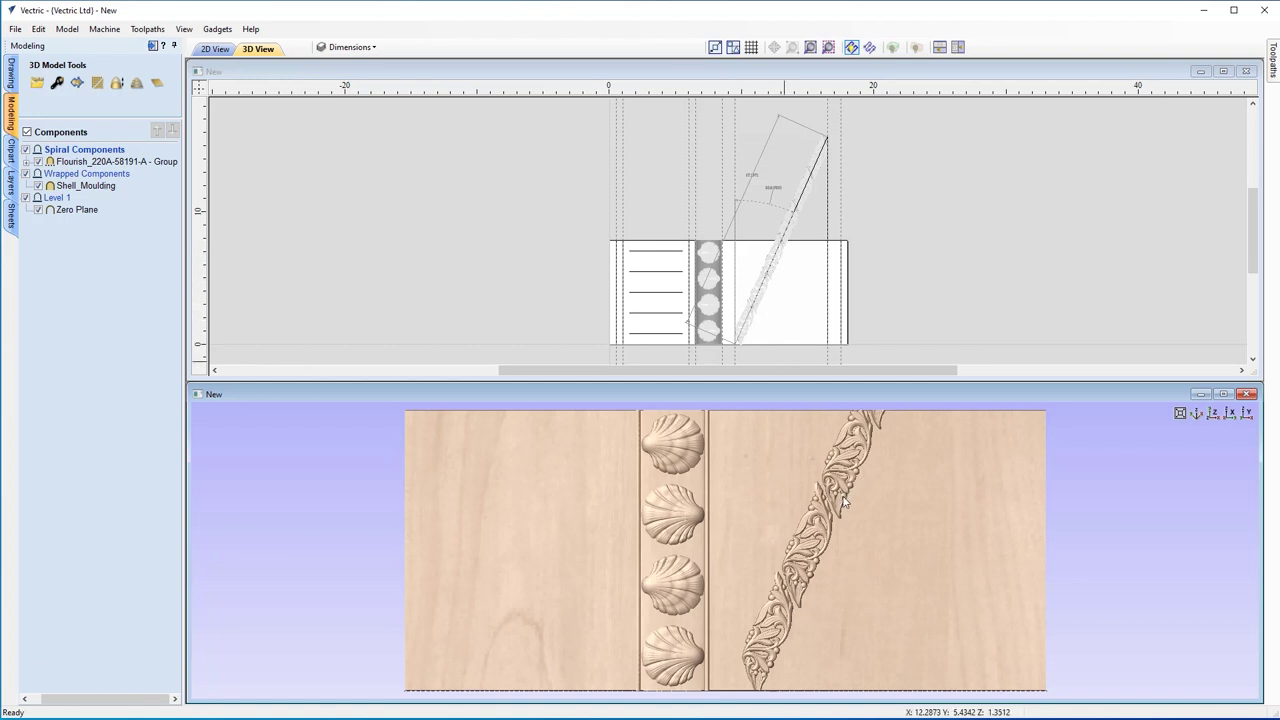
pyautogui.rightClick(128, 164)
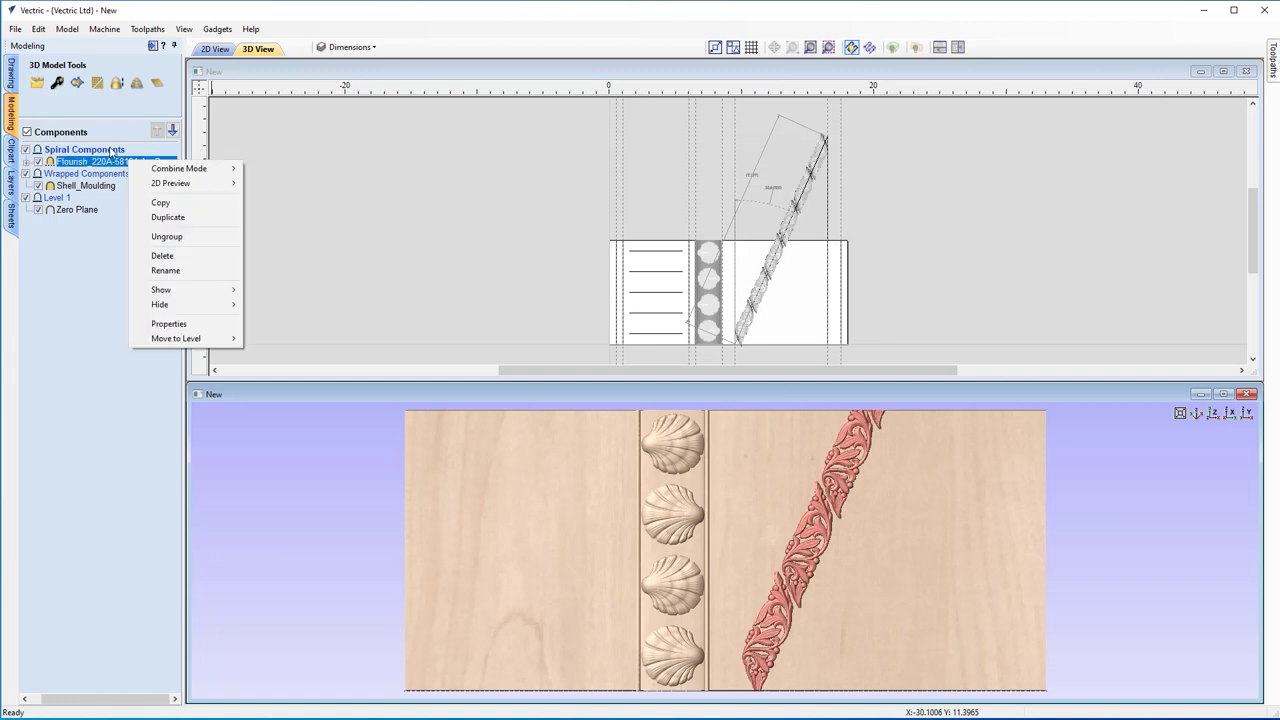
pyautogui.rightClick(110, 151)
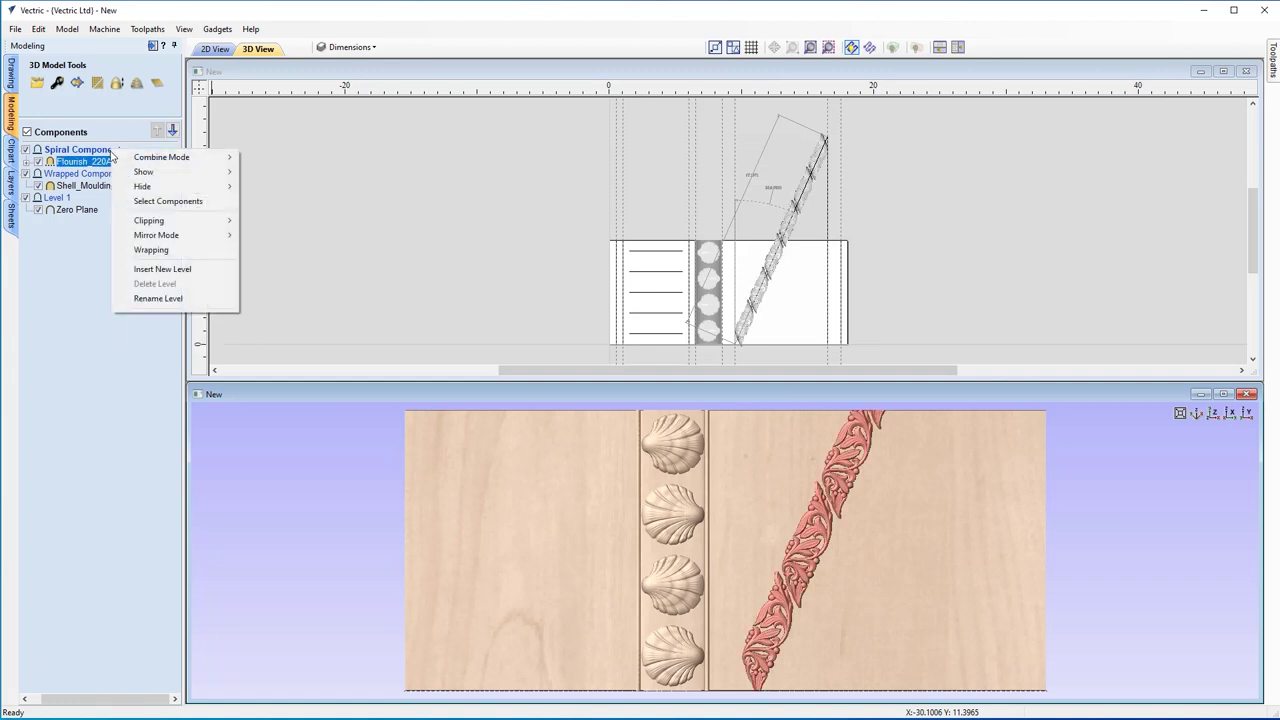
pyautogui.click(166, 250)
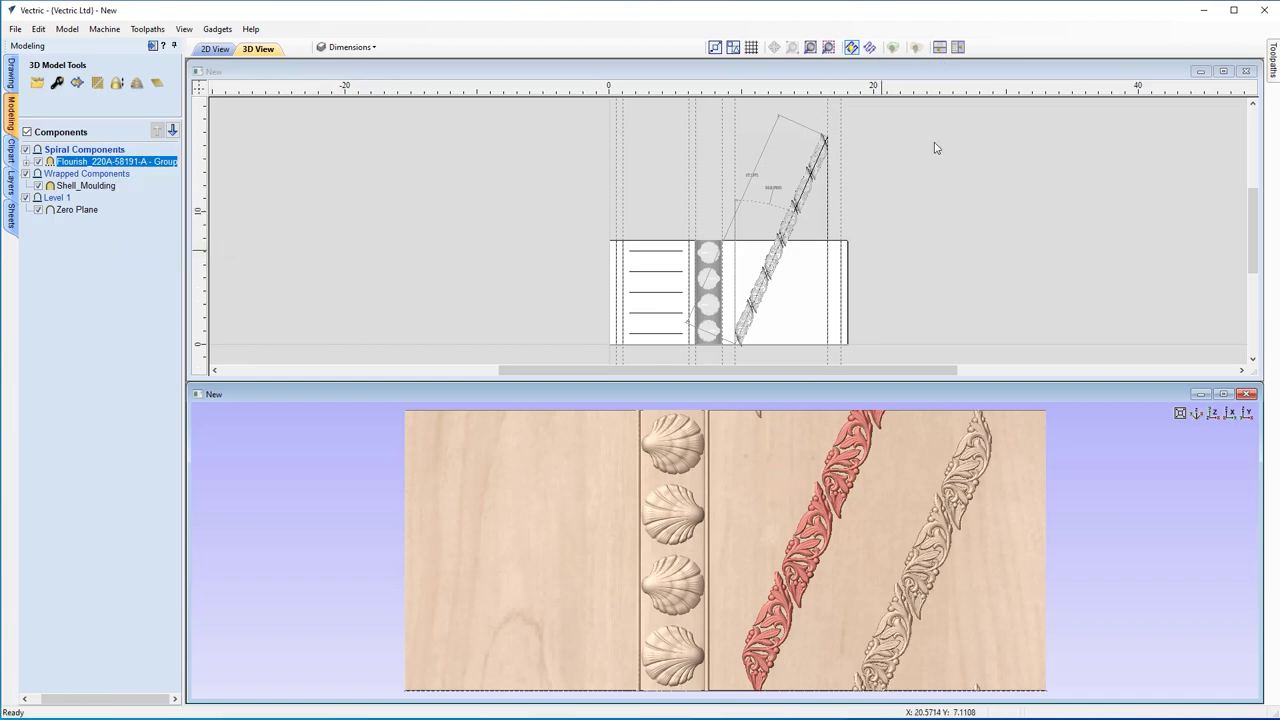
pyautogui.click(916, 47)
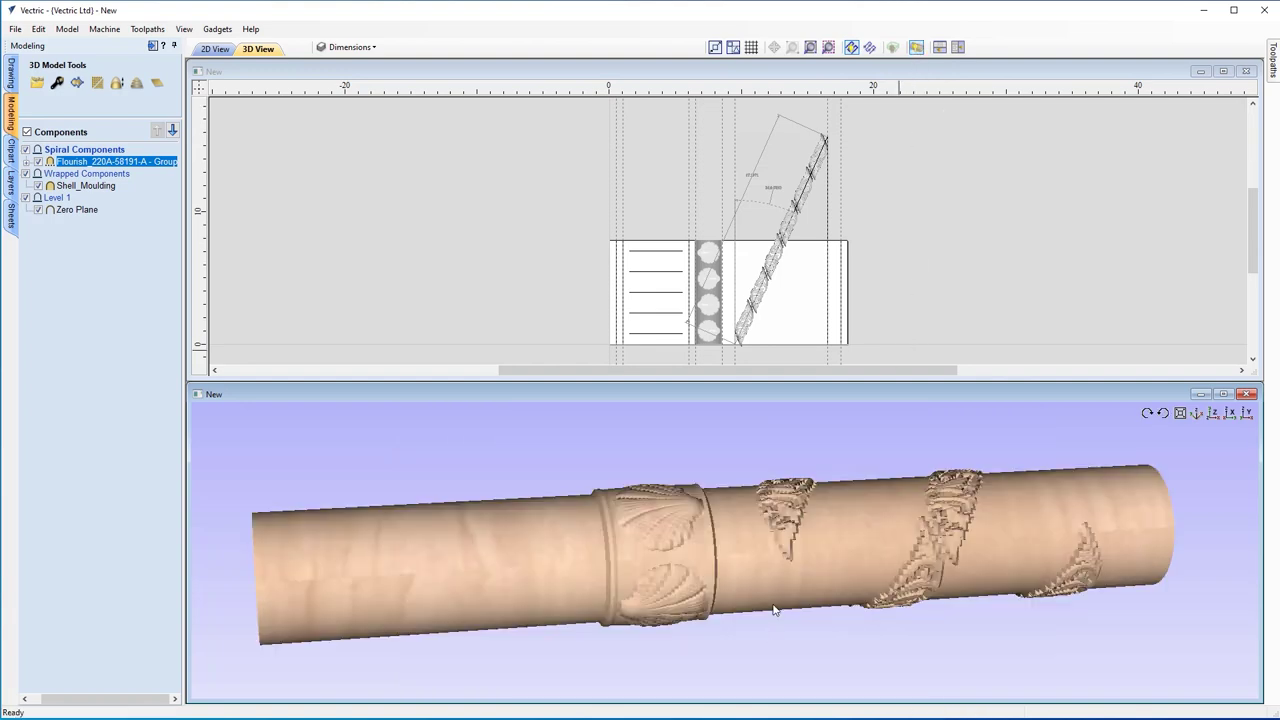
pyautogui.moveTo(781, 575); pyautogui.dragTo(862, 584)
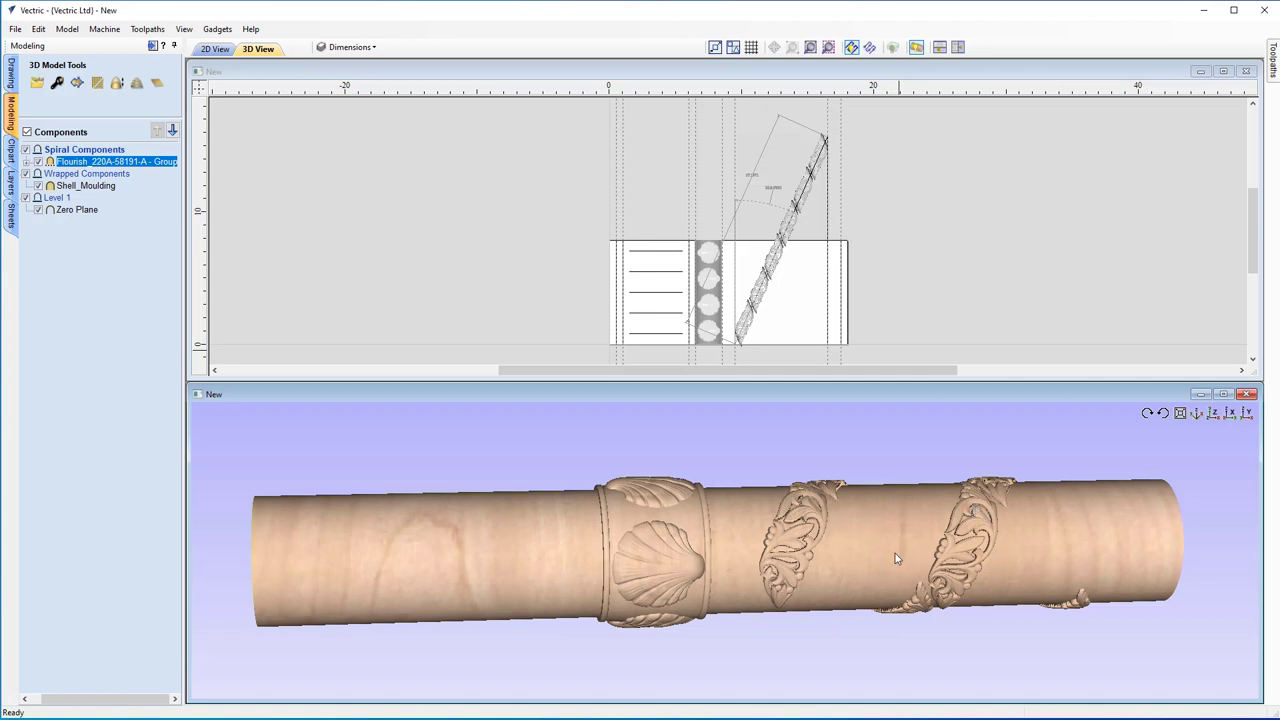
# - In the full 2D view, clear the flourish selection and insert Circular_0.5 from the 3D Tabs clipart near the flourish's lower end
pyautogui.click(1224, 72)
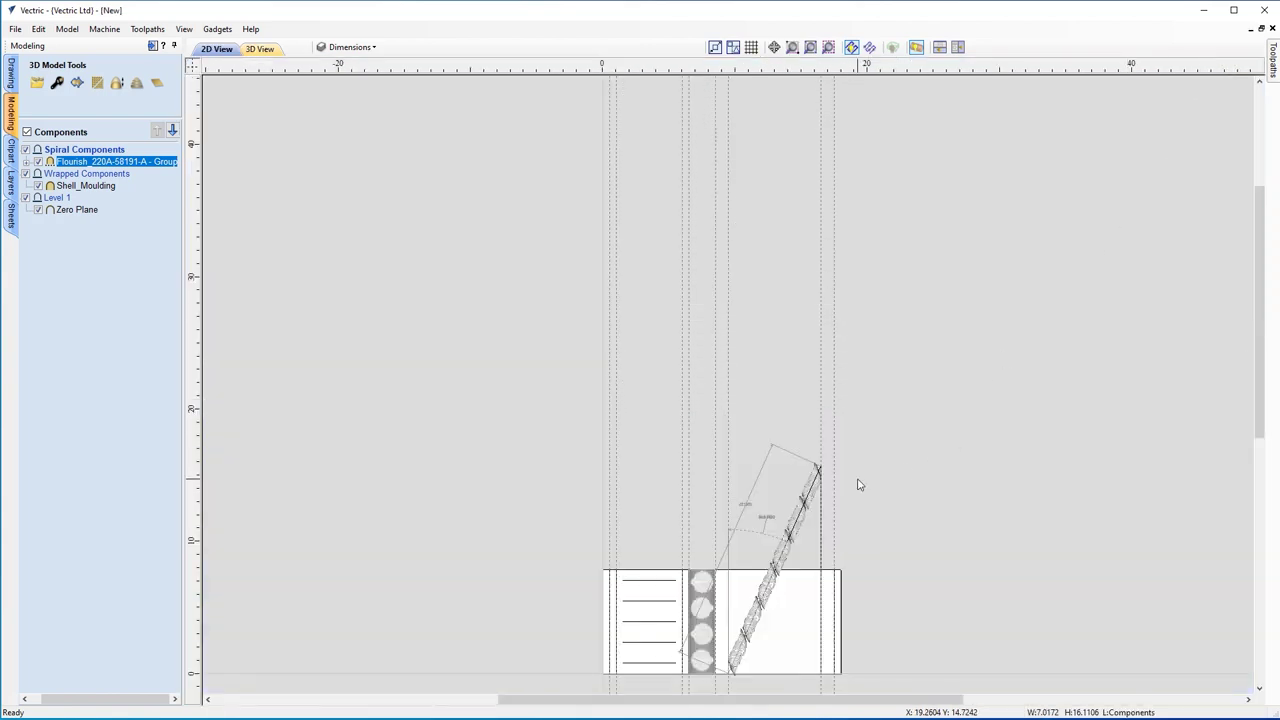
pyautogui.press('F6')
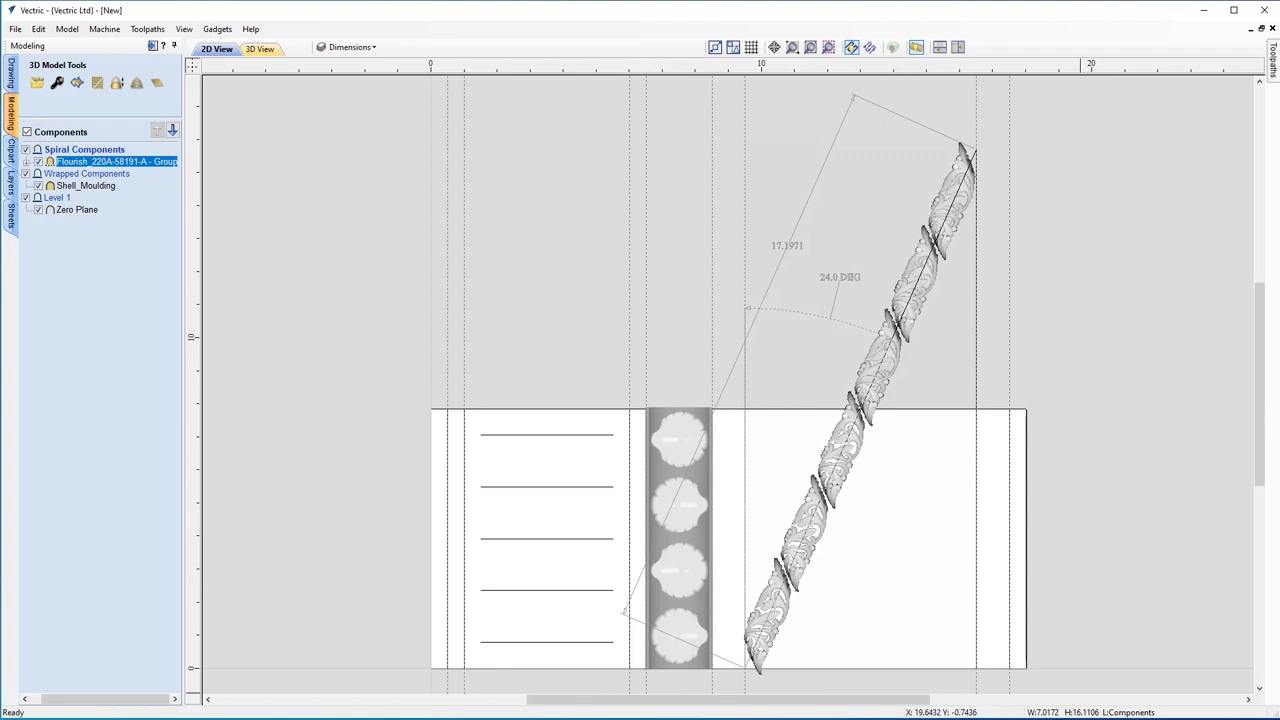
pyautogui.press('Escape')
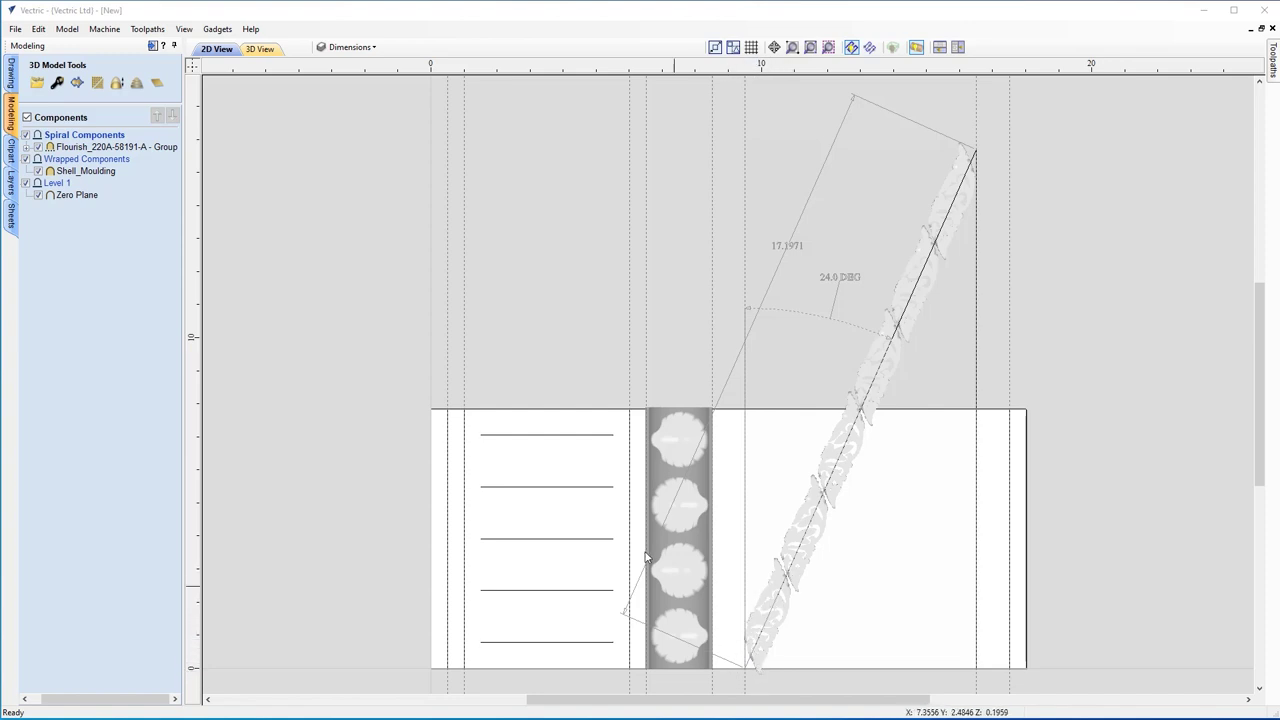
pyautogui.click(9, 160)
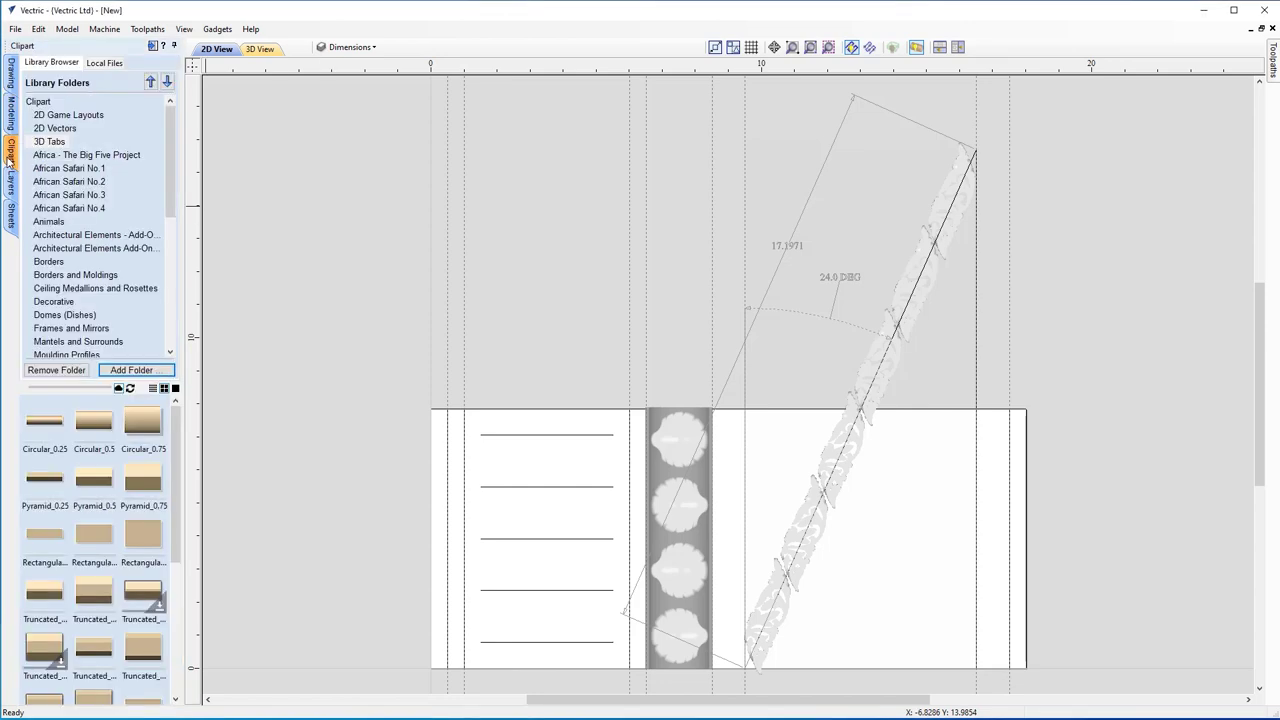
pyautogui.click(57, 145)
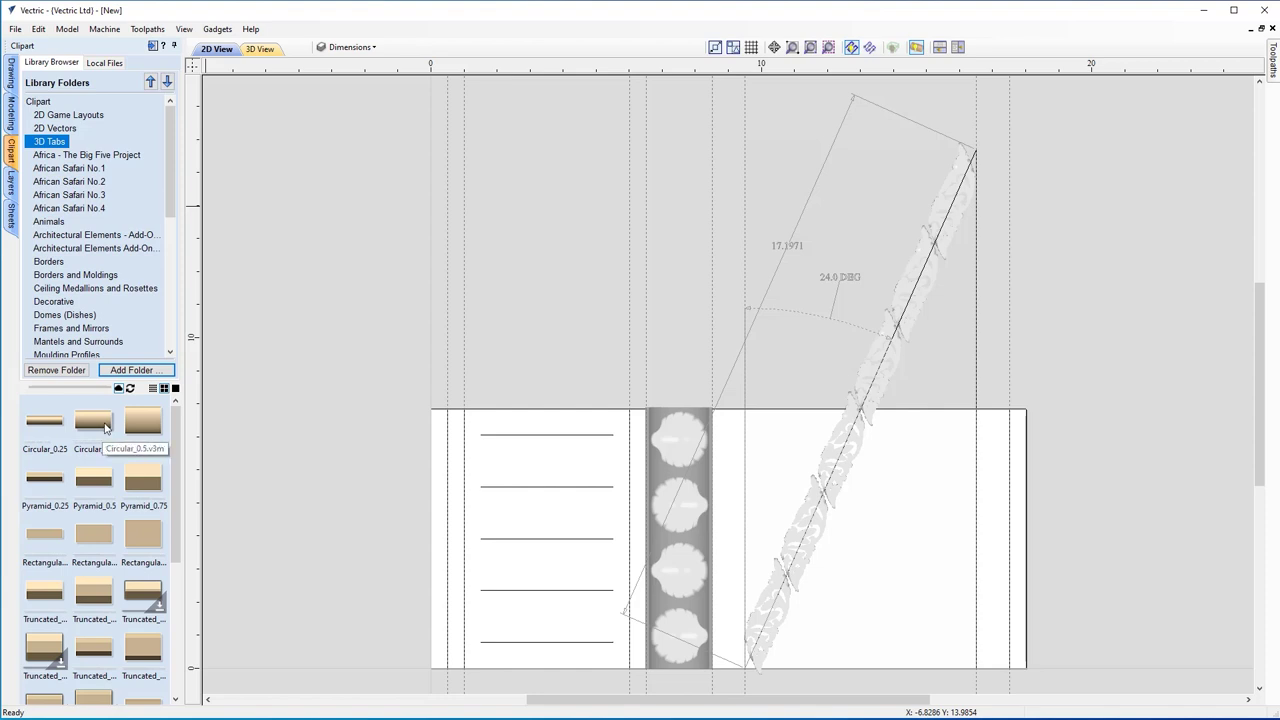
pyautogui.moveTo(96, 428); pyautogui.dragTo(747, 582)
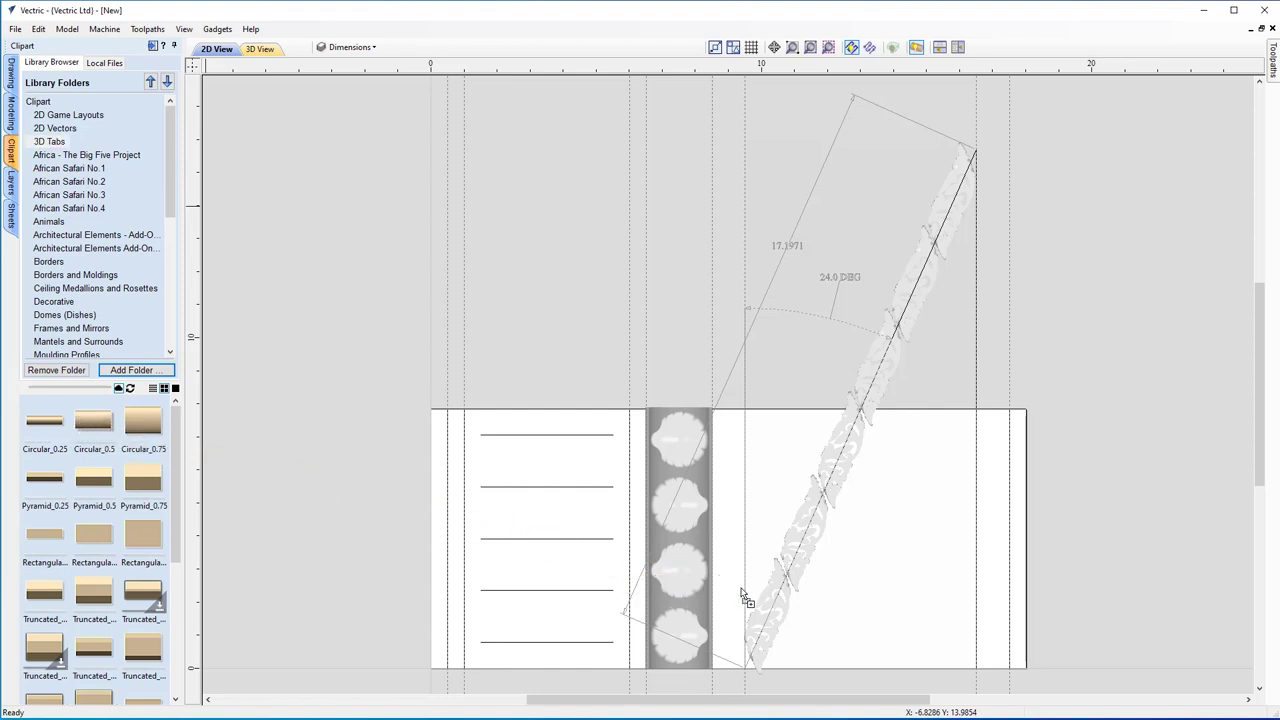
# - Centre the circular tab on the vertical guide at X 9.5 and rotate it 90 degrees to stand upright
pyautogui.scroll(2, 842, 614)
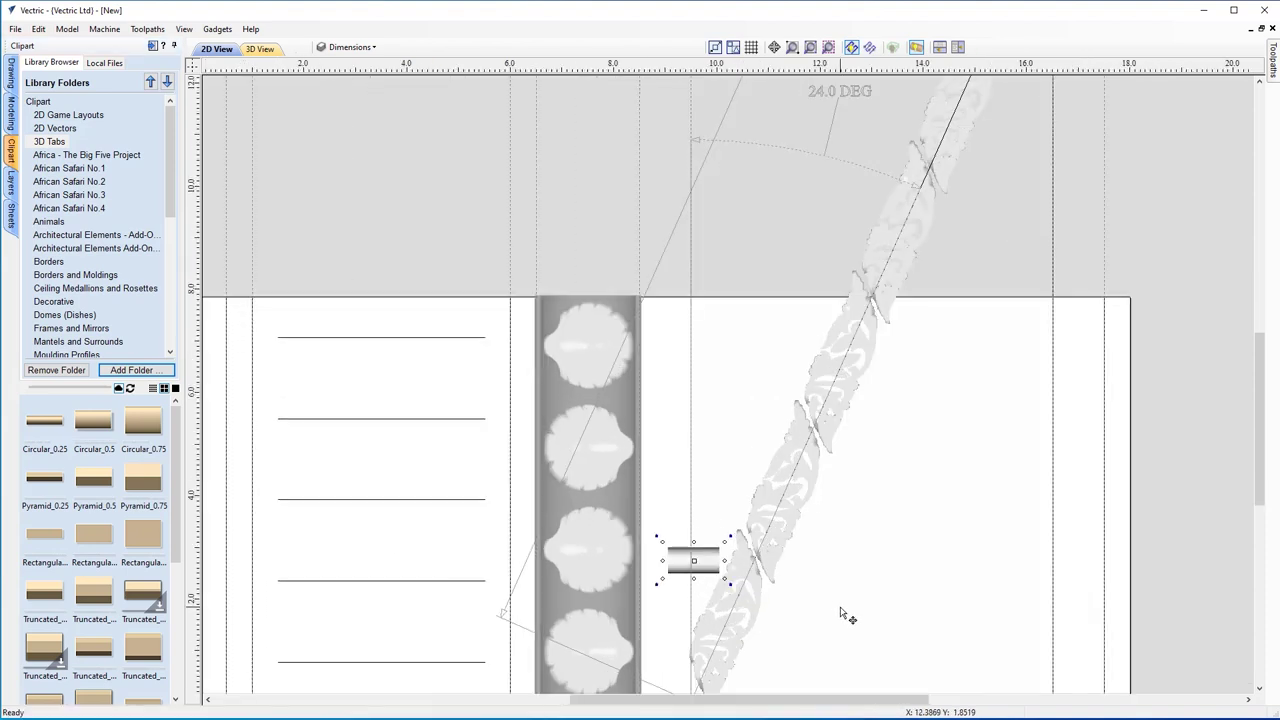
pyautogui.moveTo(1262, 420); pyautogui.dragTo(1262, 446)
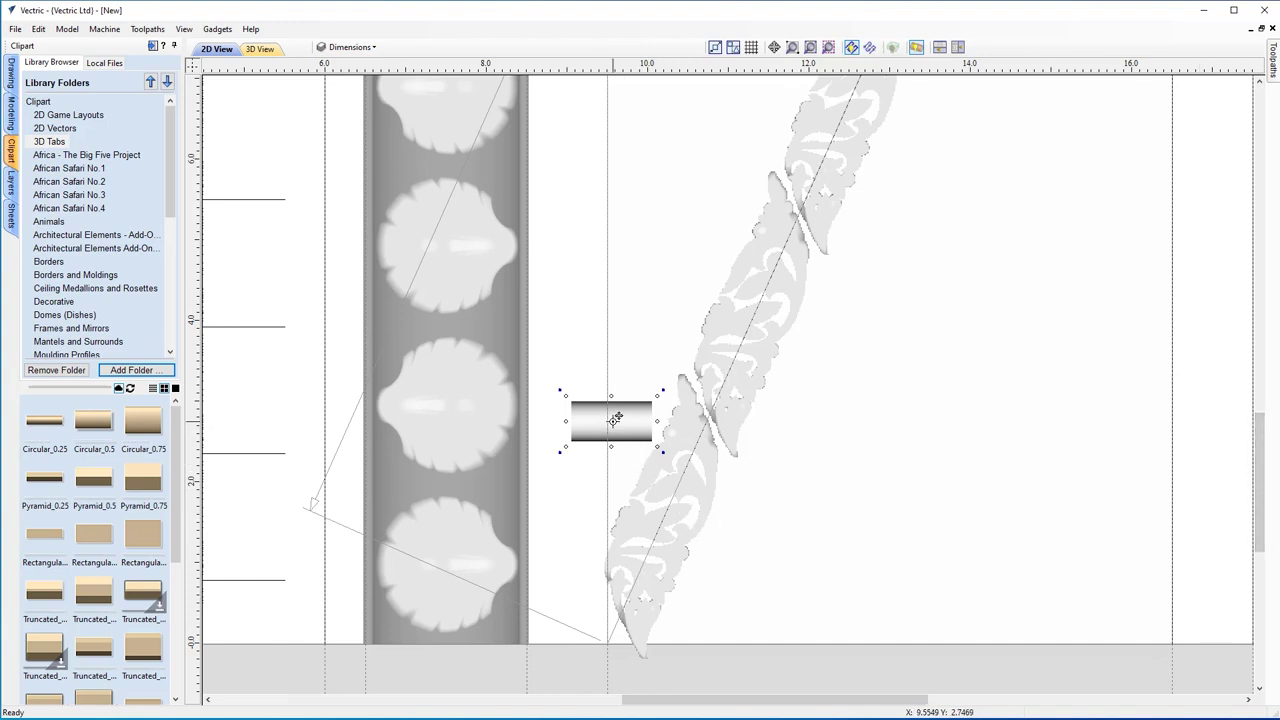
pyautogui.moveTo(614, 419); pyautogui.dragTo(606, 452)
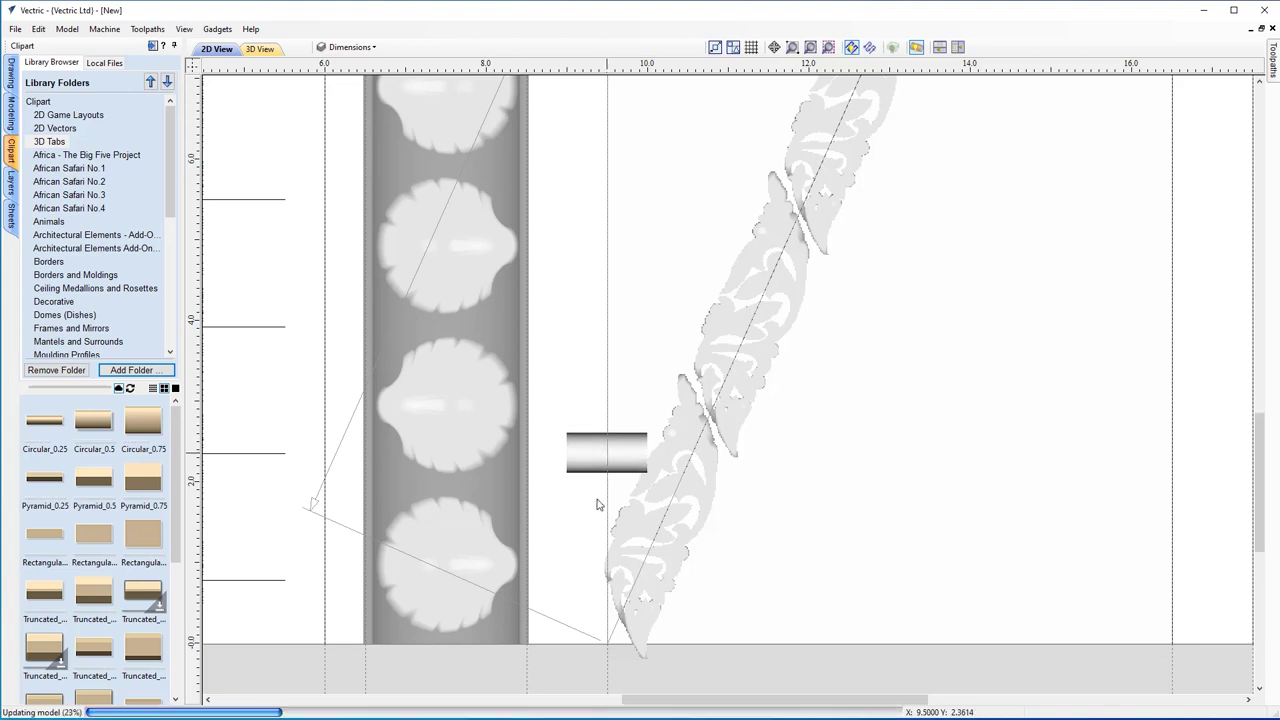
pyautogui.click(607, 455)
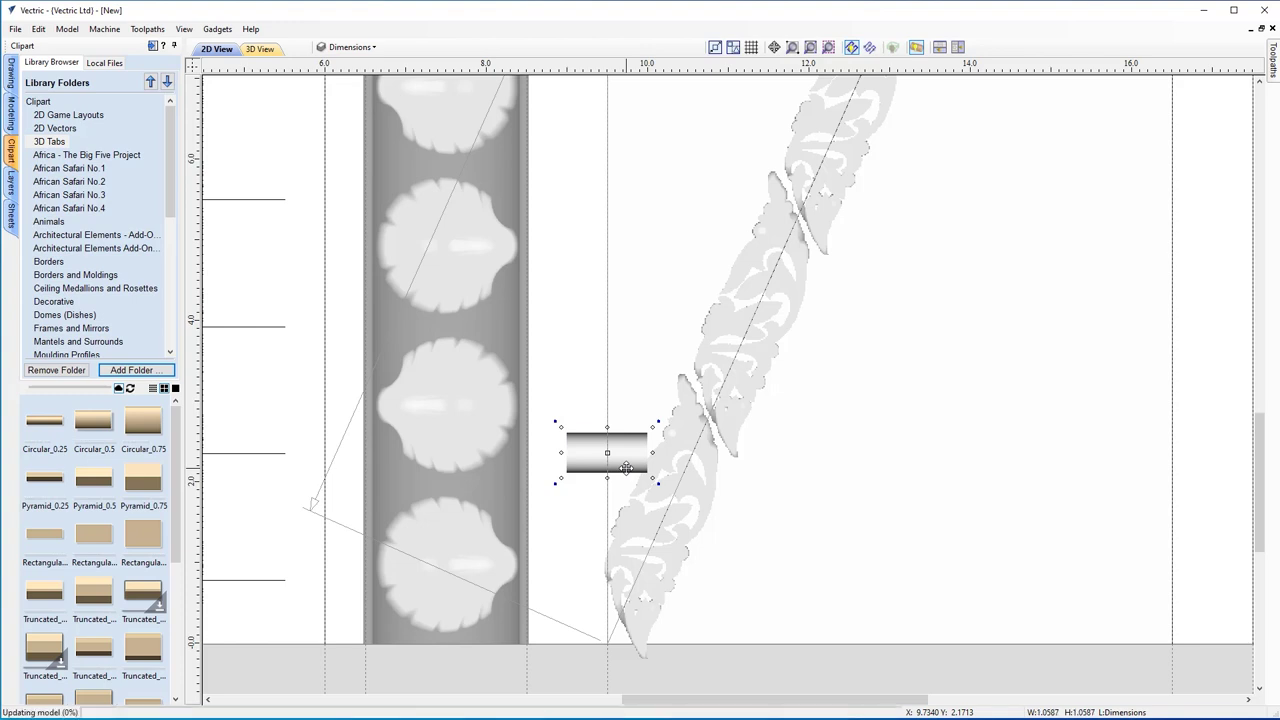
pyautogui.write('r45')
pyautogui.press('Return')
pyautogui.hotkey('ctrl', 'z')
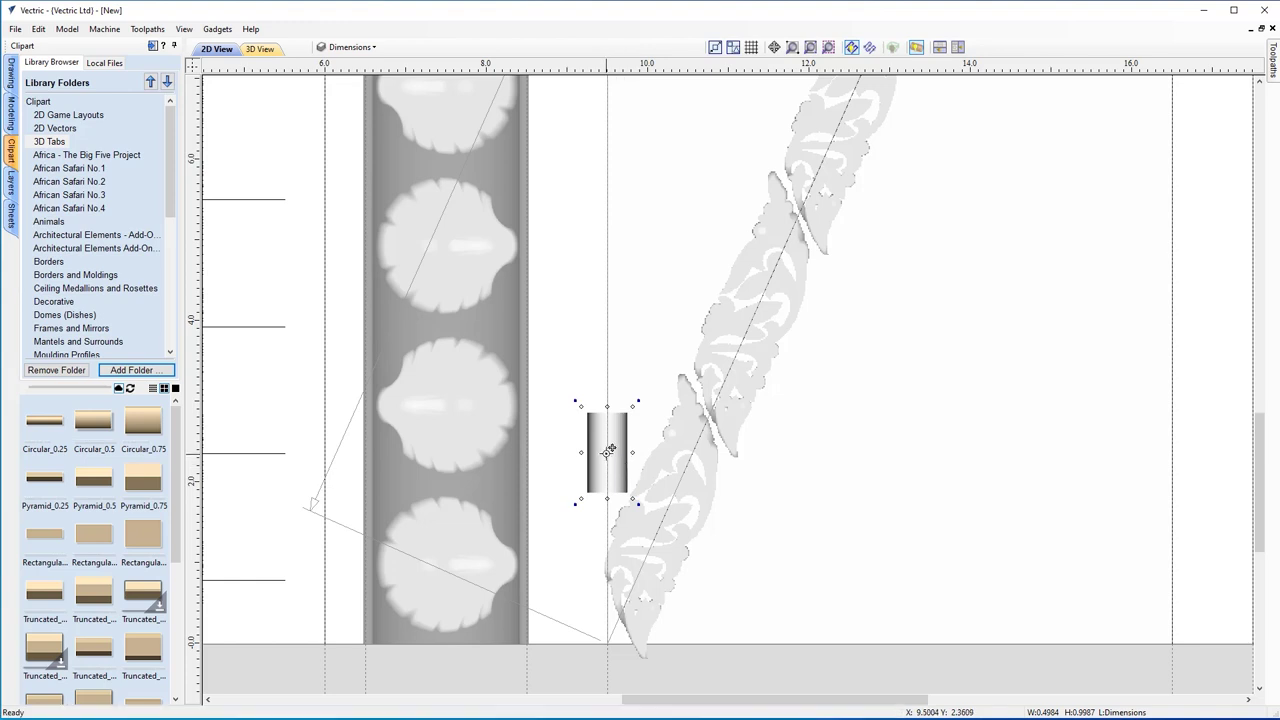
# - Move the upright tab along its guide to the job's lower edge and stretch it to the upper edge, about 7.85 tall
pyautogui.keyDown('ctrl'); pyautogui.moveTo(610, 450); pyautogui.dragTo(613, 604); pyautogui.keyUp('ctrl')
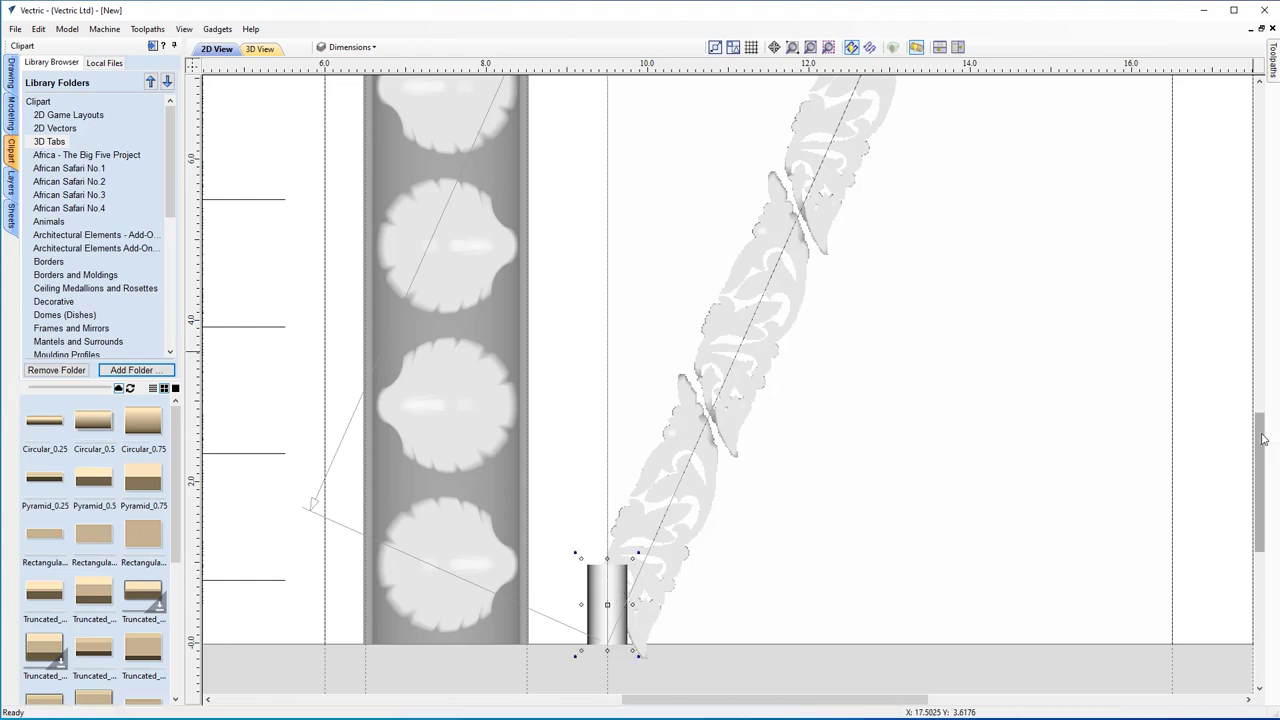
pyautogui.moveTo(1263, 438); pyautogui.dragTo(1262, 436)
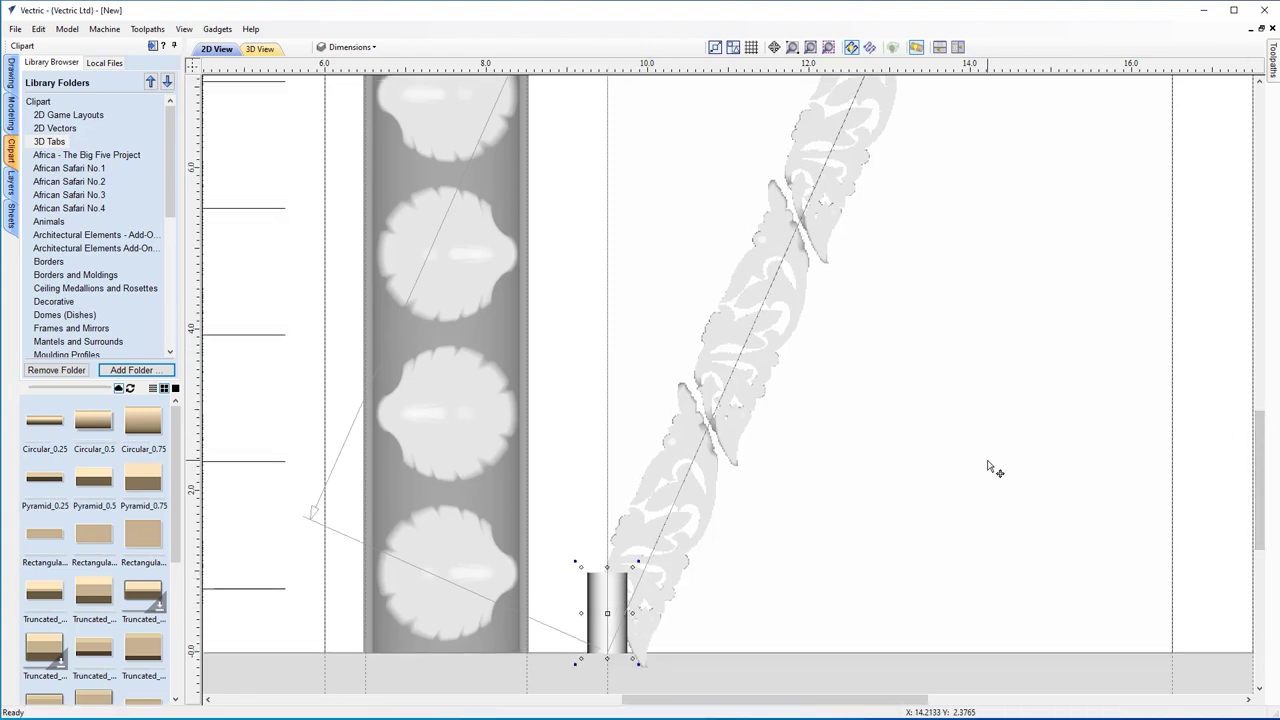
pyautogui.scroll(-1, 988, 466)
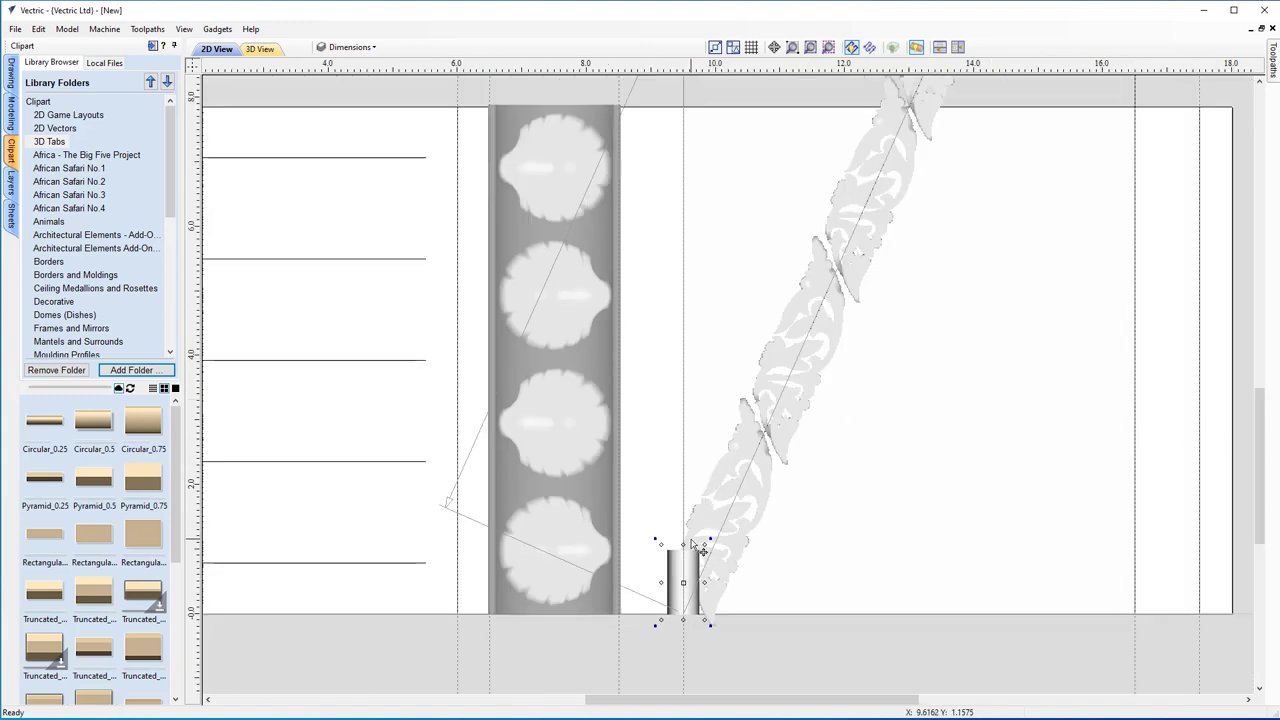
pyautogui.moveTo(691, 545); pyautogui.dragTo(686, 107)
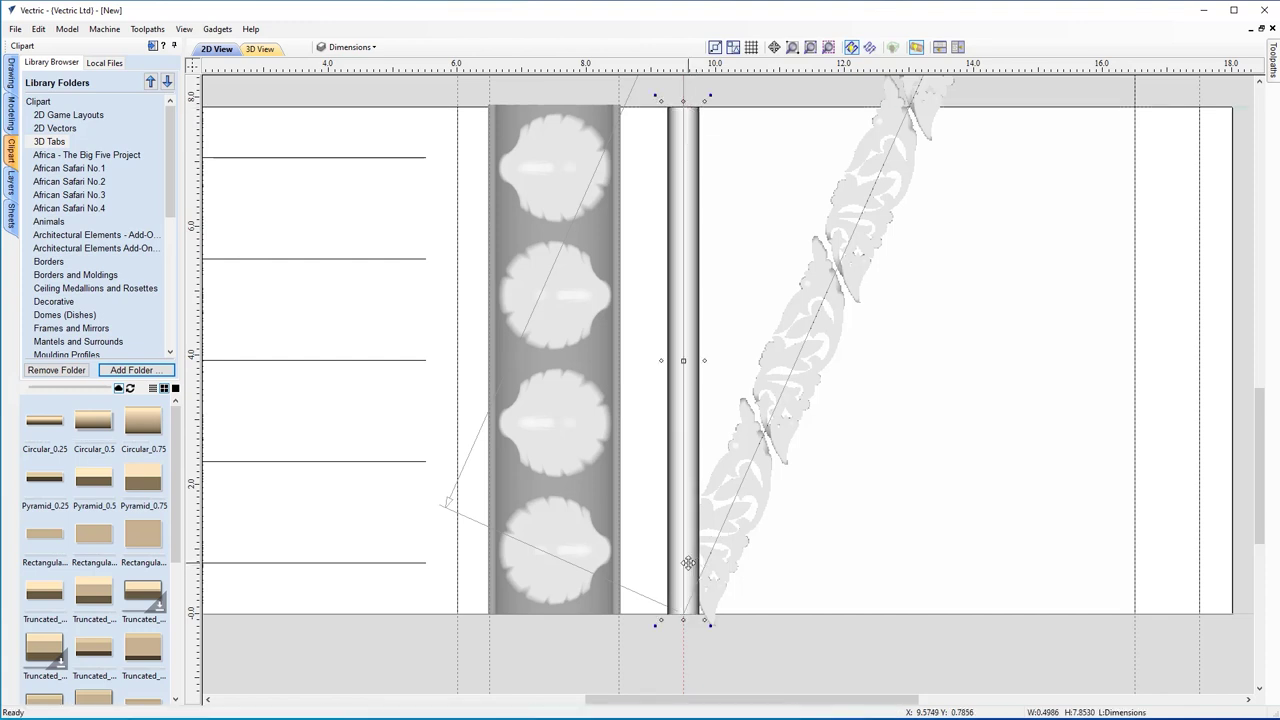
# - Show the 2D and 3D views together and inspect the circular band around the column beside the flourish
pyautogui.click(939, 47)
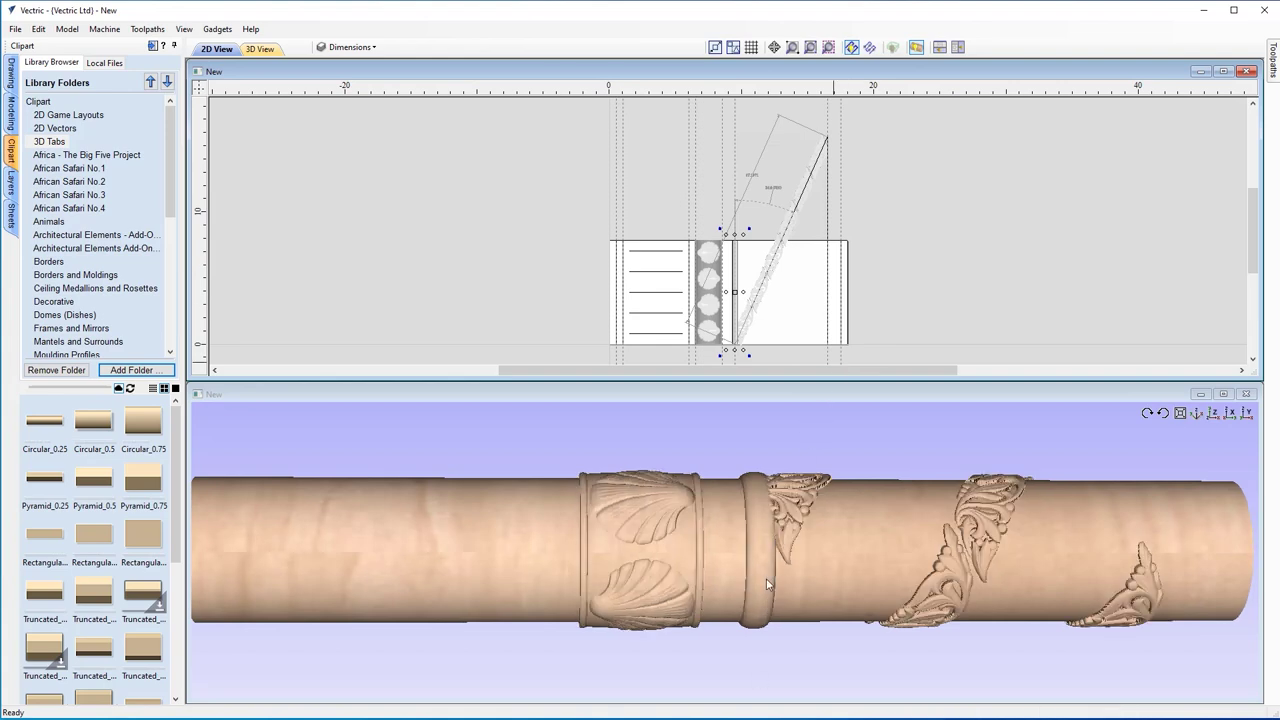
pyautogui.moveTo(766, 603); pyautogui.dragTo(755, 457)
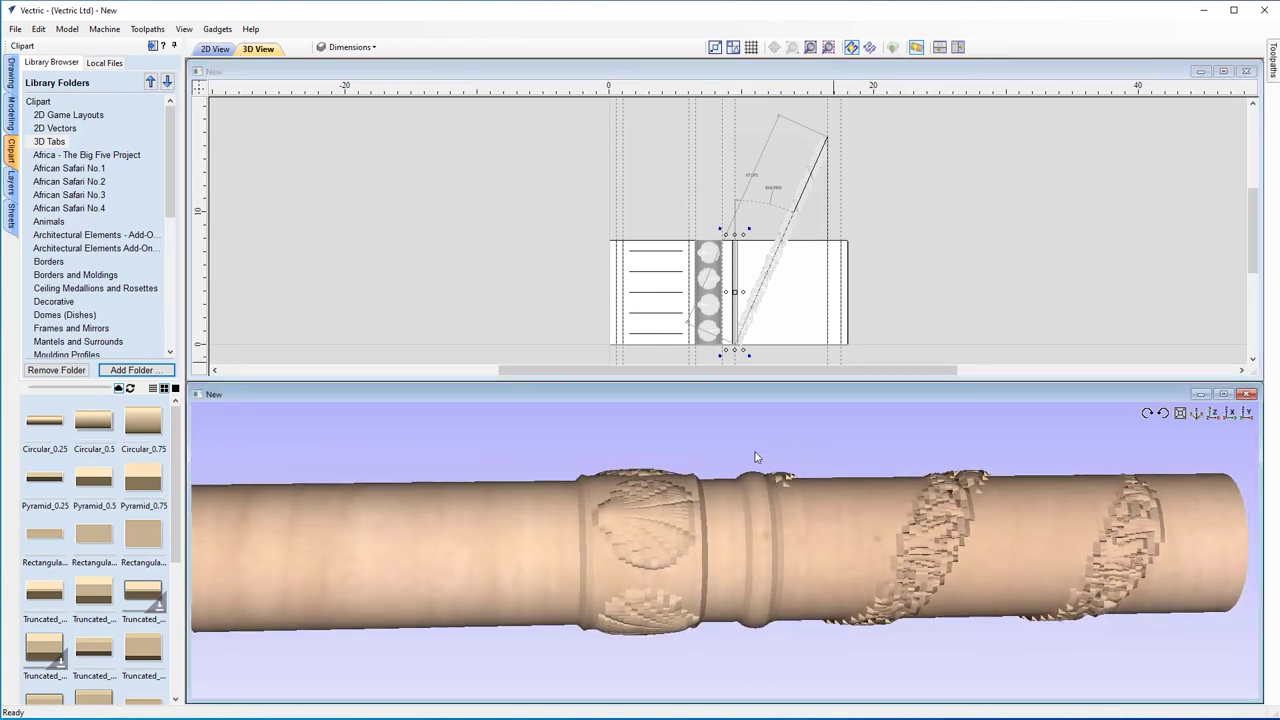
pyautogui.moveTo(755, 546); pyautogui.dragTo(854, 548)
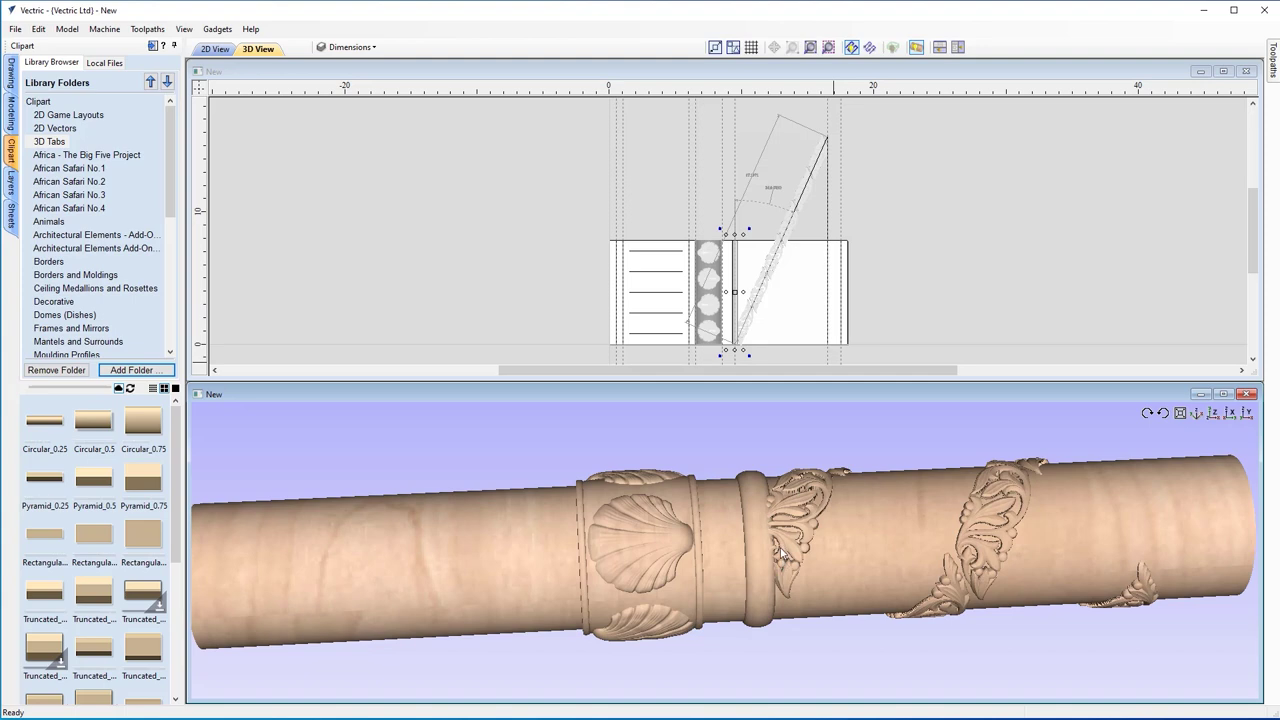
# - Set the shape height of the Circular_0.5 component to 0.15 inches, checking it against the Shell_Moulding component's height
pyautogui.moveTo(837, 522); pyautogui.dragTo(840, 530)
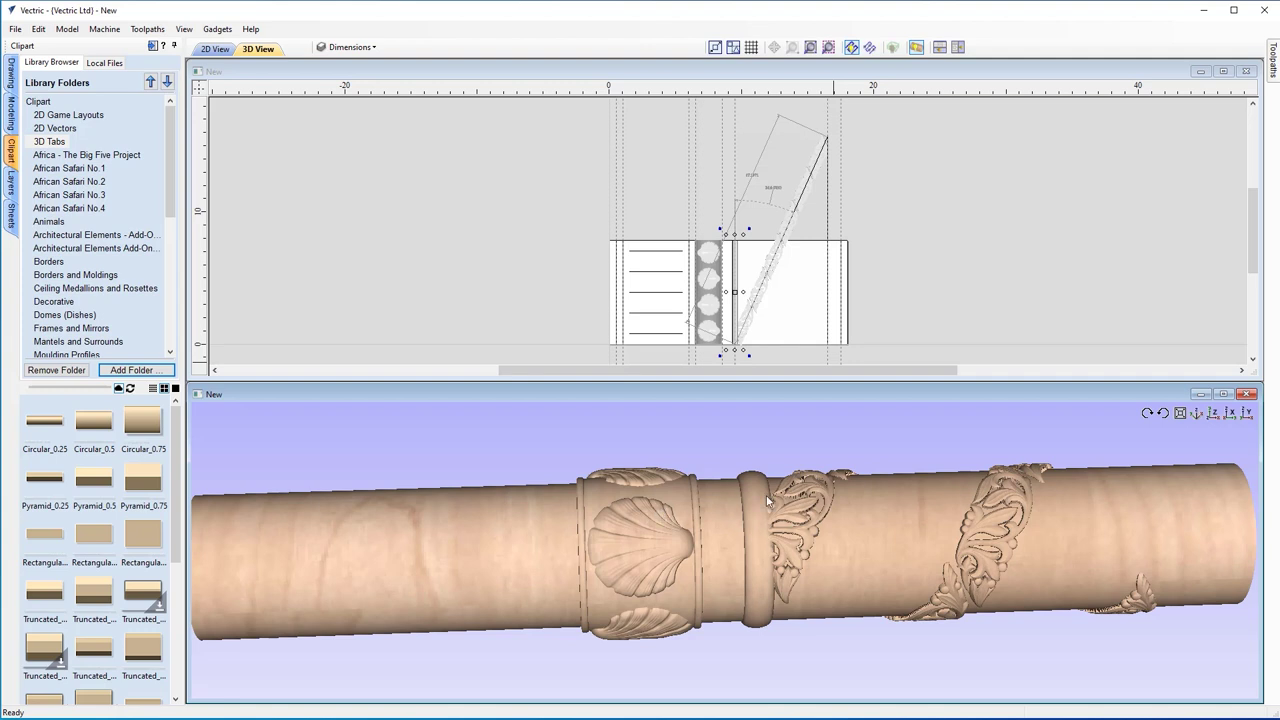
pyautogui.click(11, 115)
pyautogui.rightClick(80, 149)
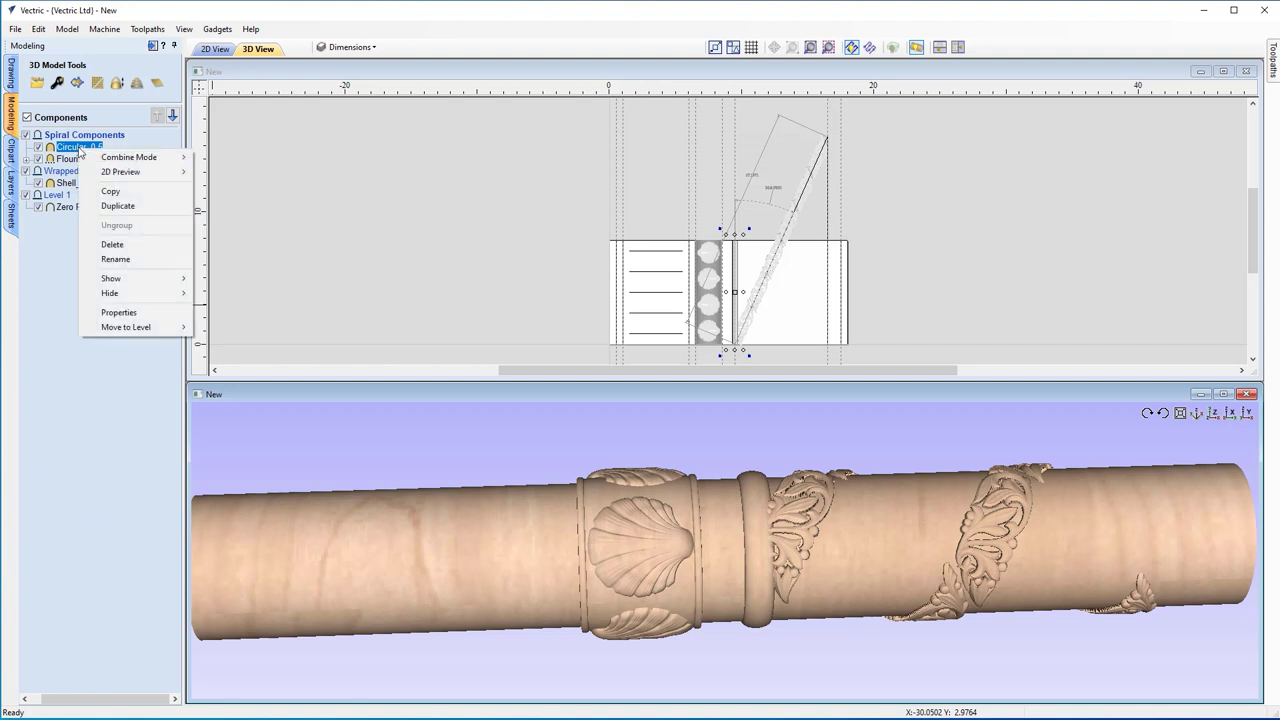
pyautogui.moveTo(85, 159)
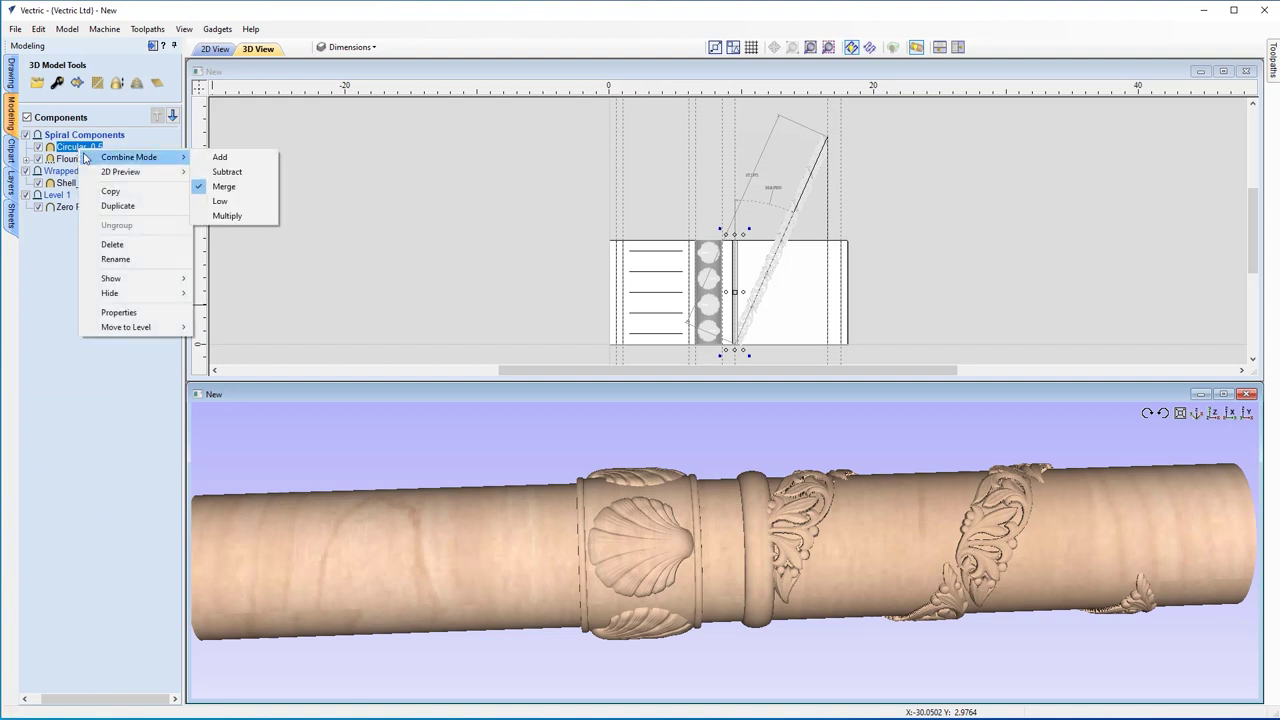
pyautogui.click(140, 312)
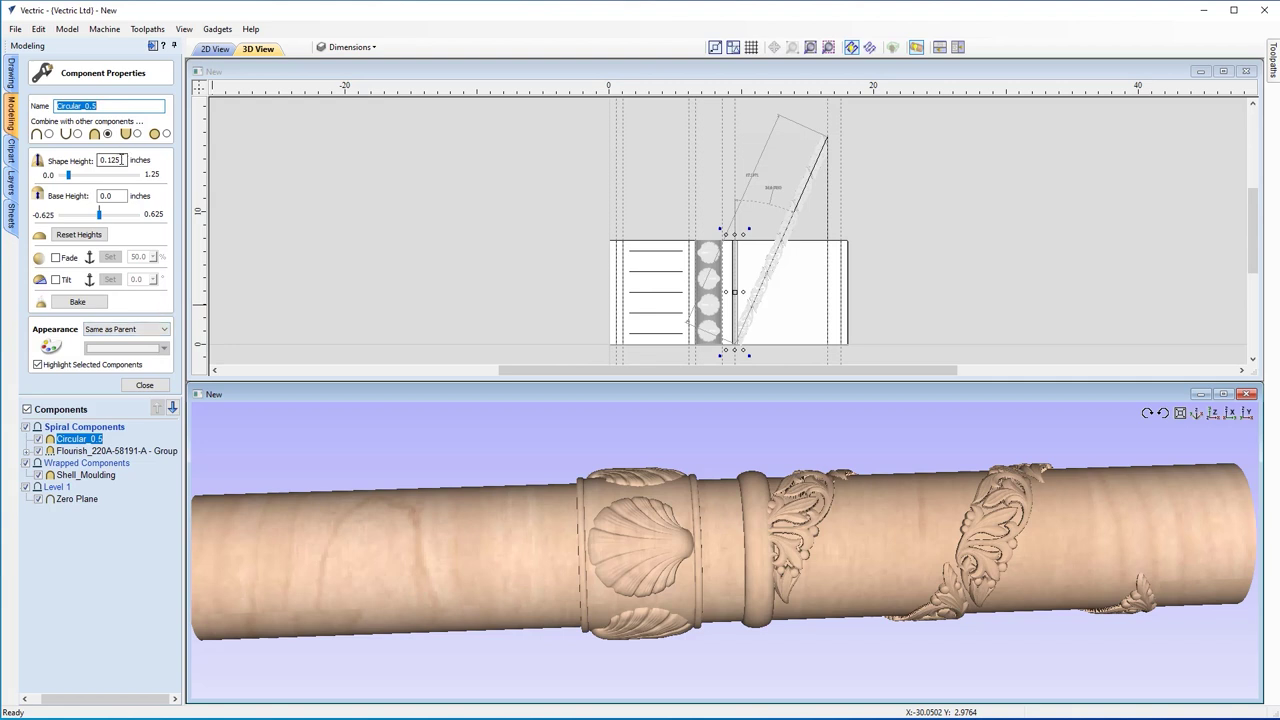
pyautogui.click(86, 476)
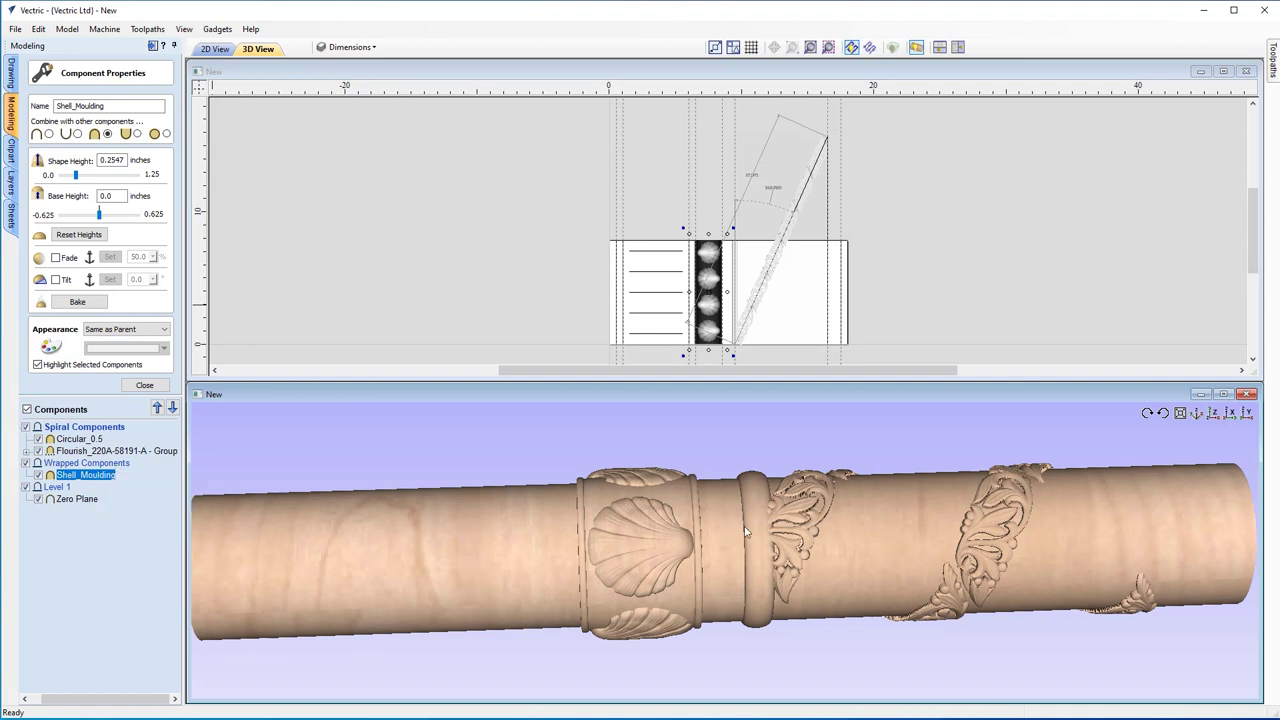
pyautogui.click(80, 439)
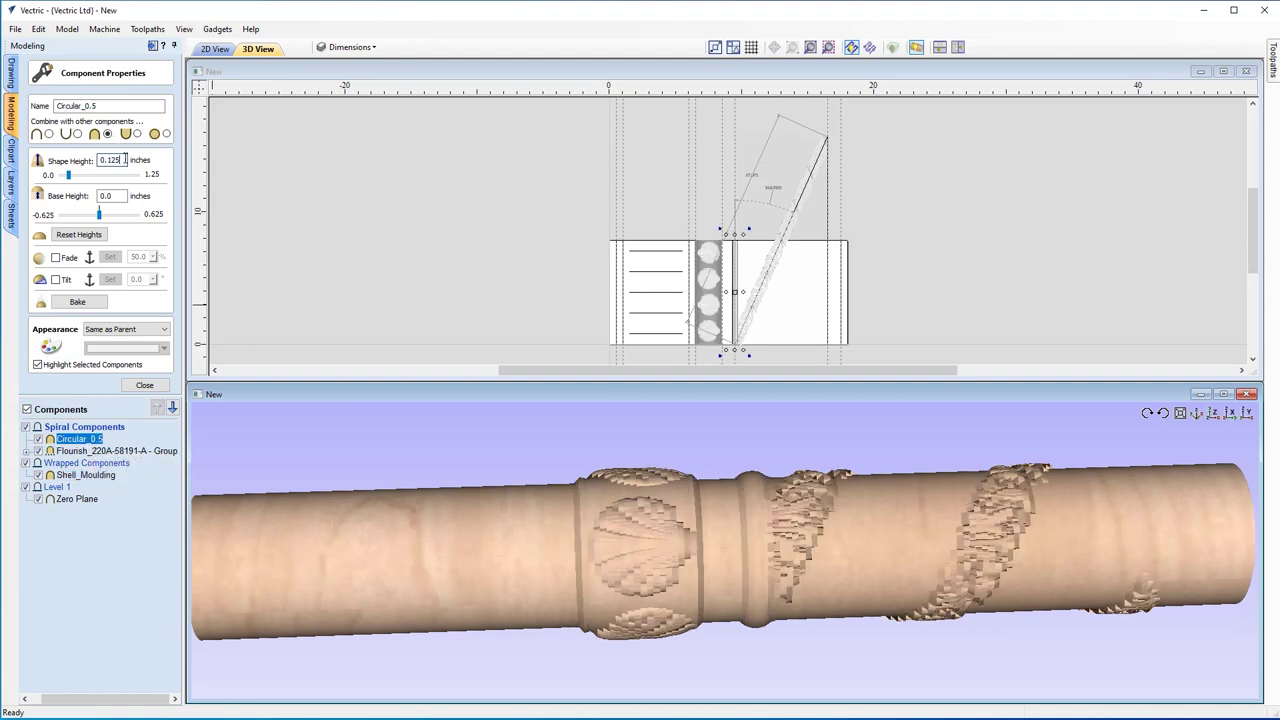
pyautogui.press('BackSpace')
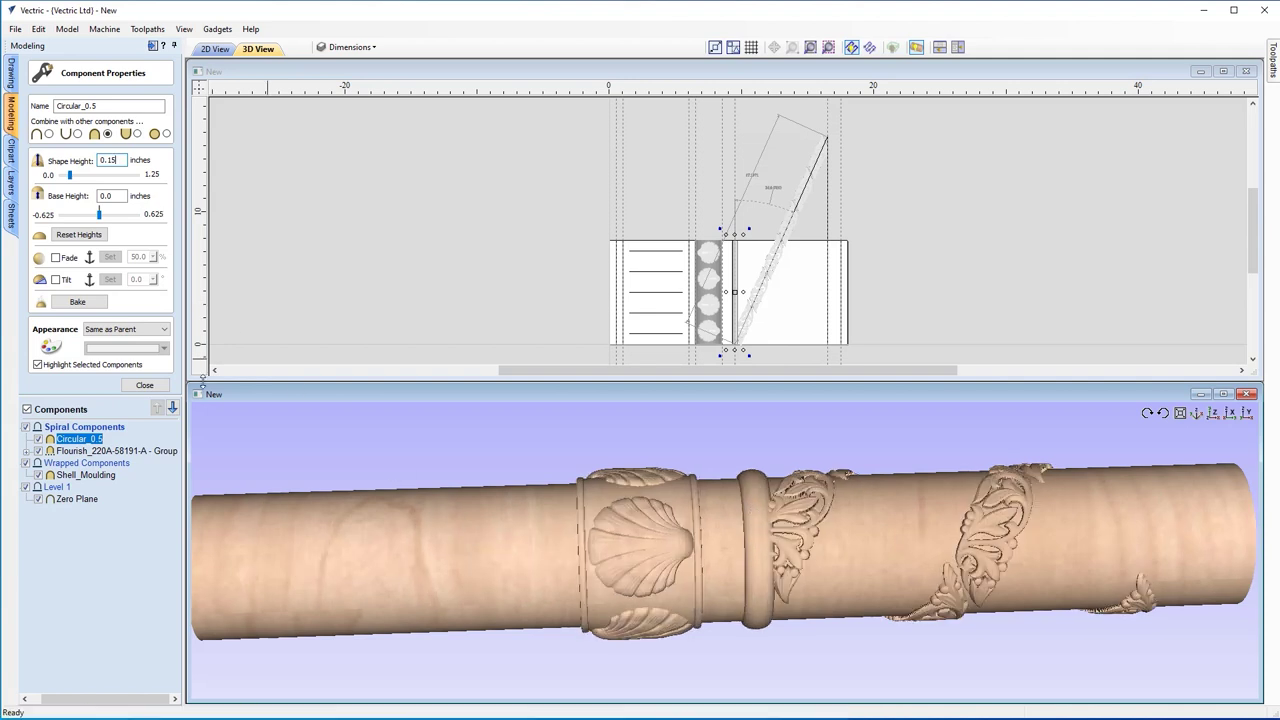
pyautogui.click(148, 386)
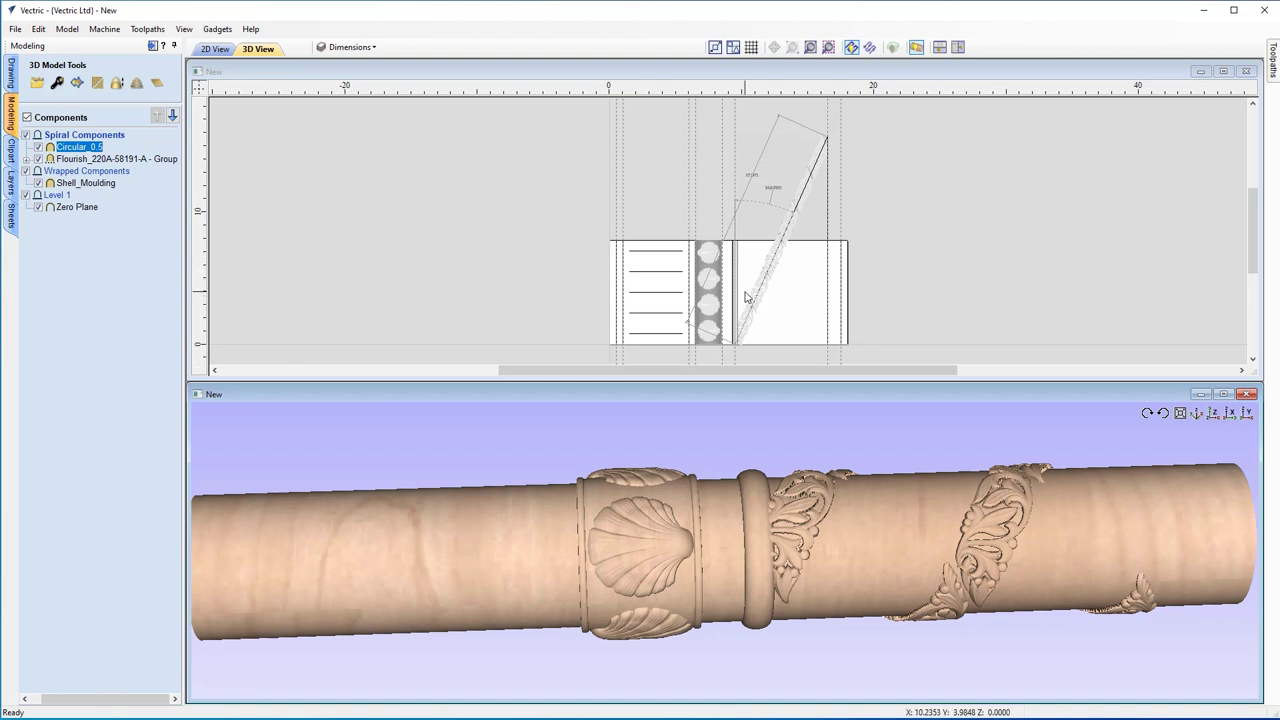
# - Select the upright circular tab, enlarge the 2D view to full size, and set the tab's width to 0.75 inches from its centre
pyautogui.scroll(2, 735, 285)
pyautogui.scroll(2, 735, 285)
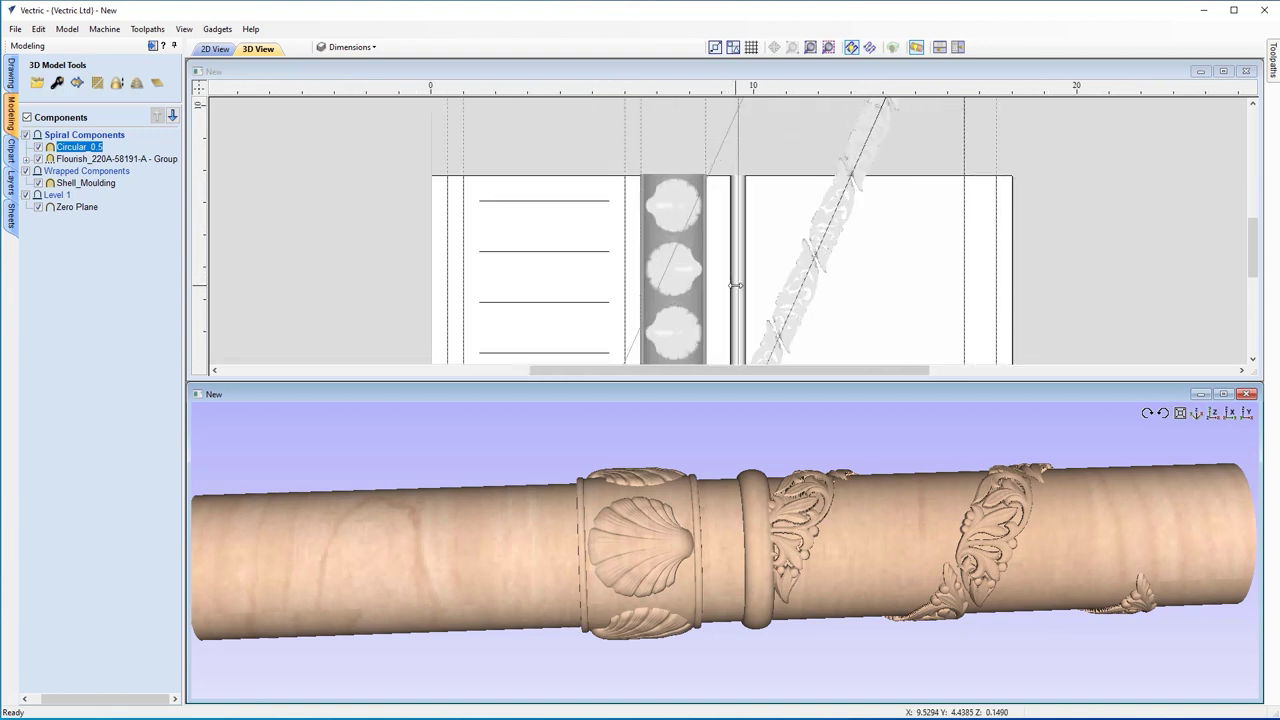
pyautogui.scroll(1, 735, 285)
pyautogui.click(745, 277)
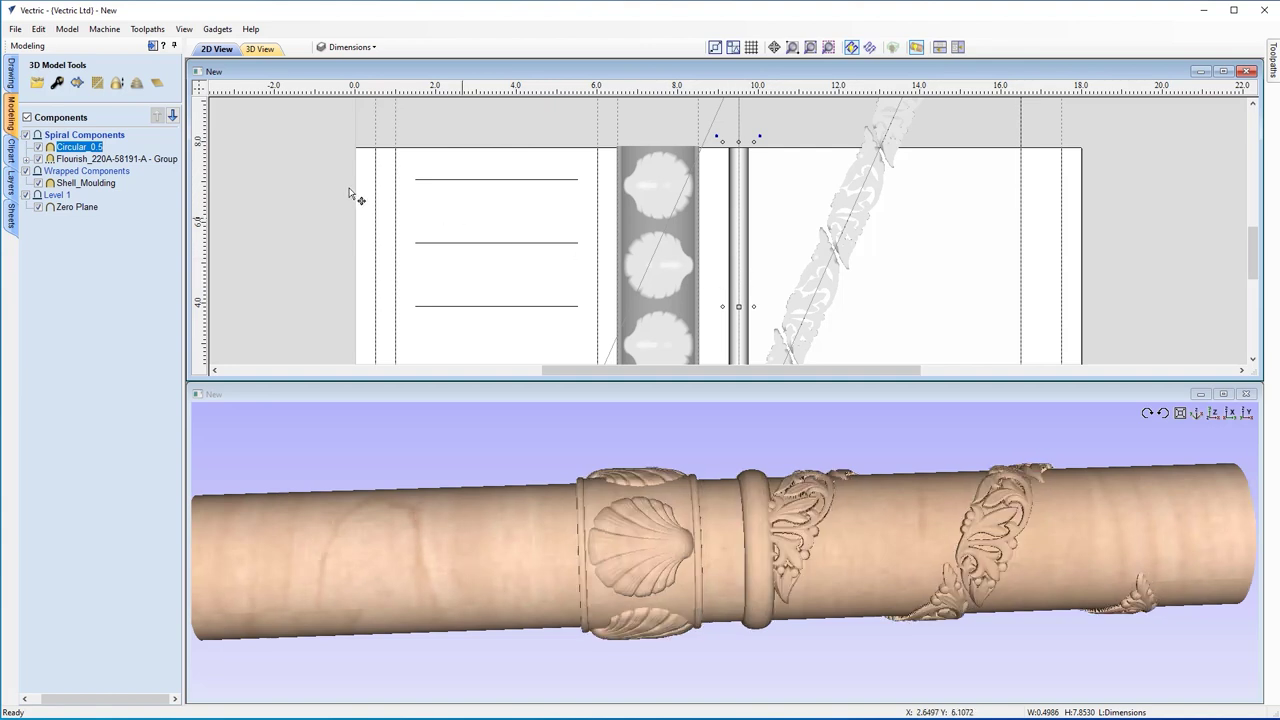
pyautogui.click(12, 80)
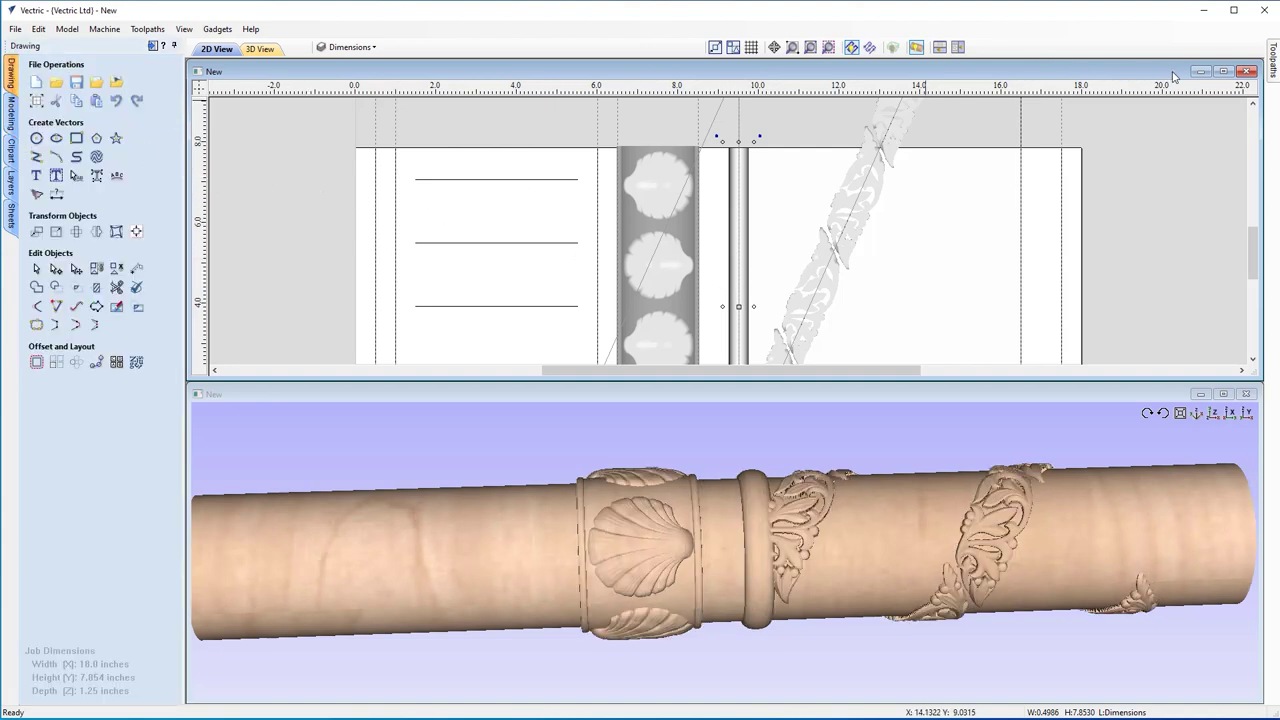
pyautogui.click(1222, 72)
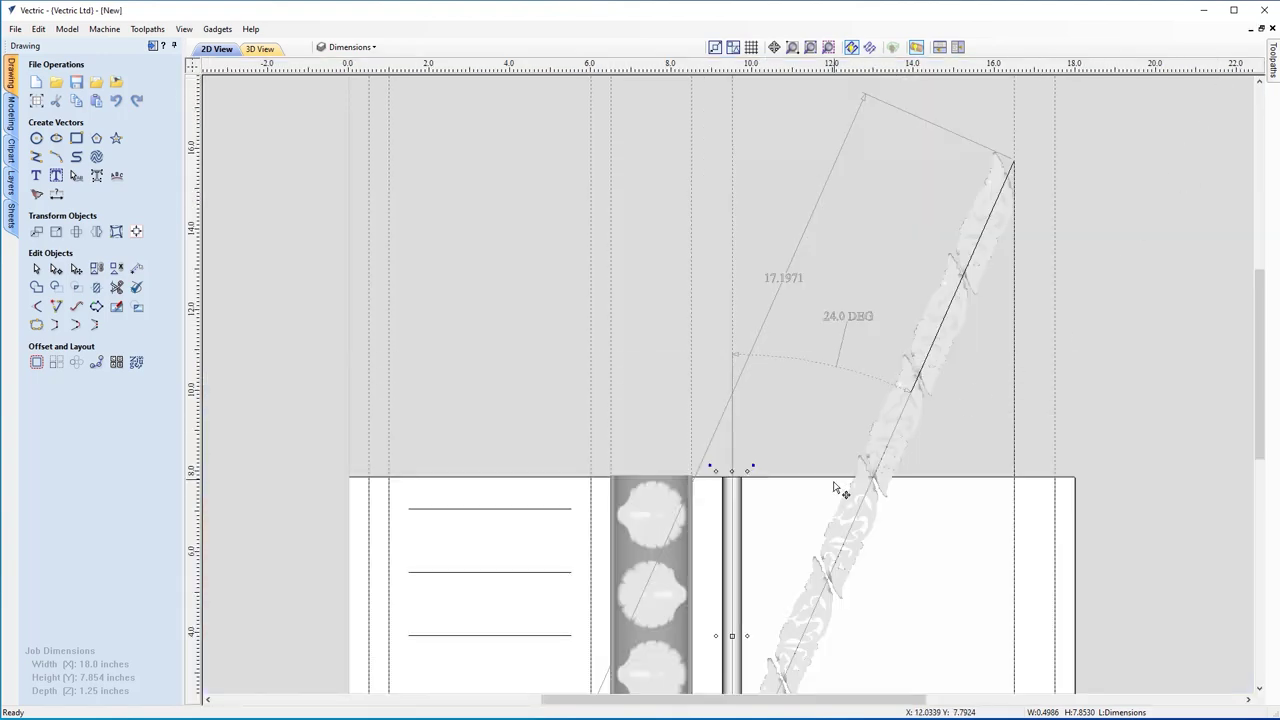
pyautogui.moveTo(1263, 312); pyautogui.dragTo(1265, 340)
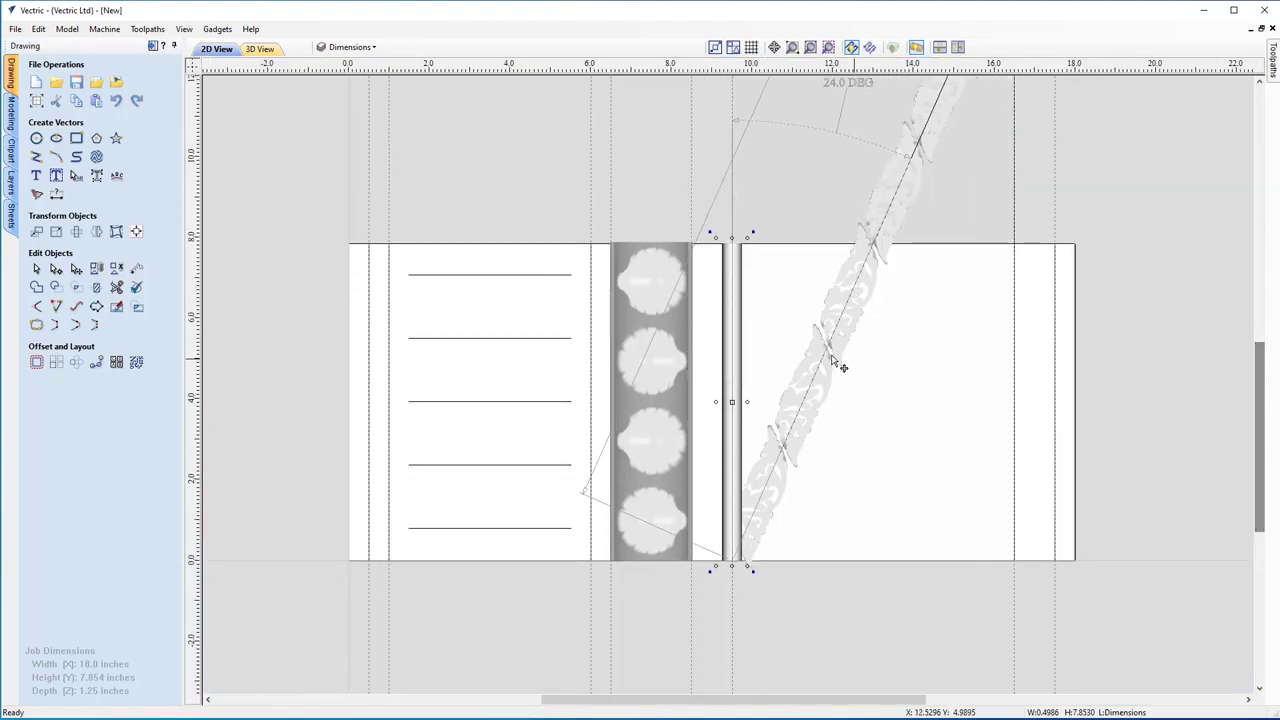
pyautogui.scroll(3, 828, 360)
pyautogui.scroll(-1, 822, 357)
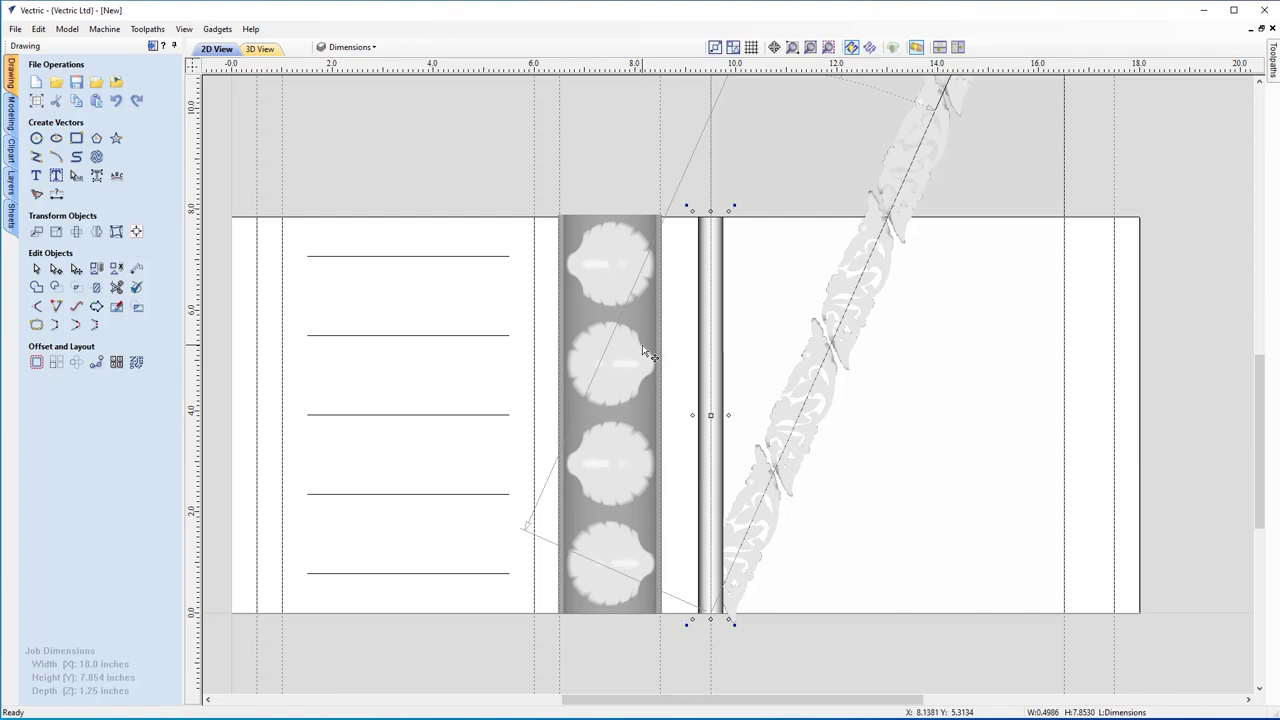
pyautogui.scroll(-2, 638, 360)
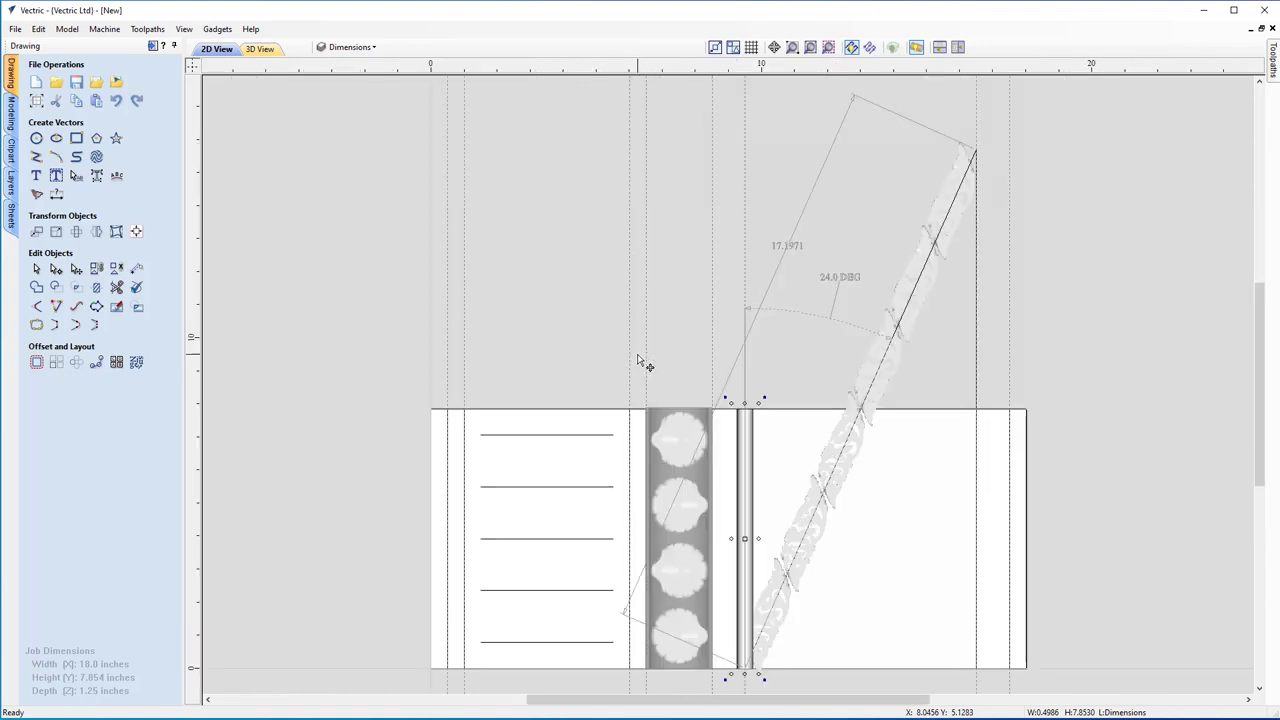
pyautogui.scroll(2, 670, 398)
pyautogui.scroll(2, 1179, 419)
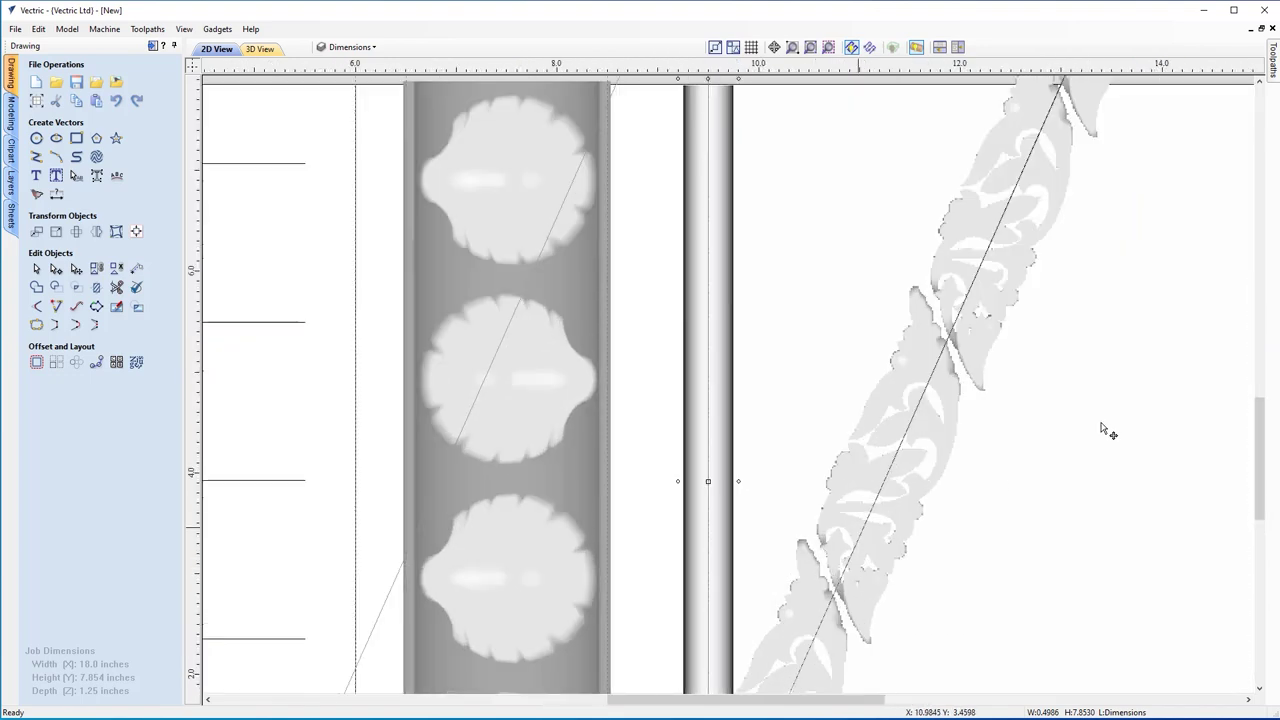
pyautogui.scroll(-2, 1235, 432)
pyautogui.moveTo(1260, 432); pyautogui.dragTo(1262, 447)
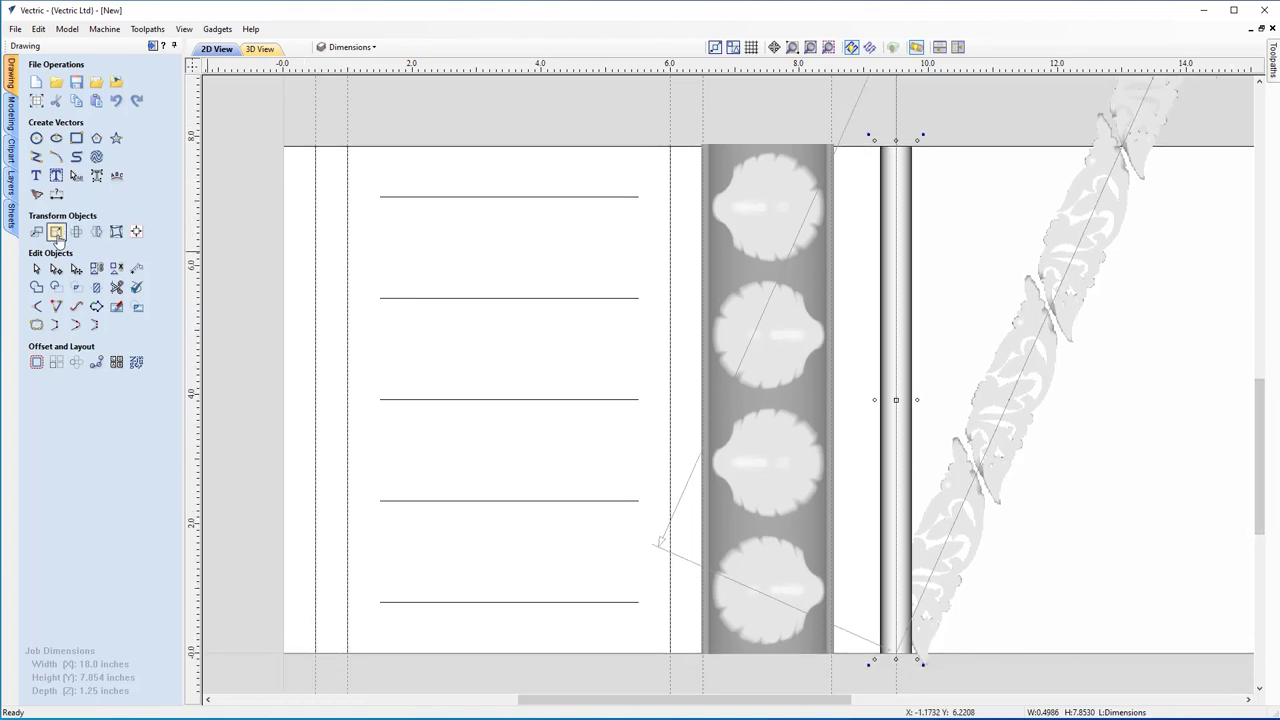
pyautogui.click(56, 232)
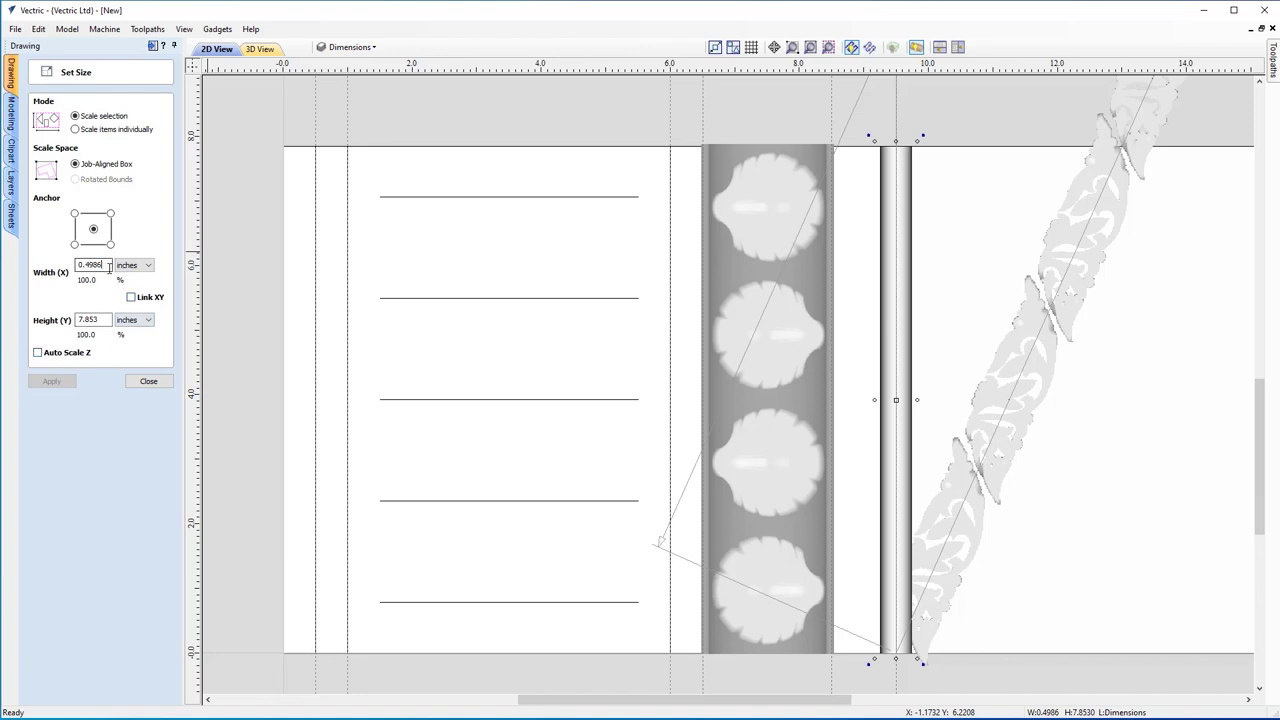
pyautogui.press('BackSpace')
pyautogui.press('BackSpace')
pyautogui.write('75')
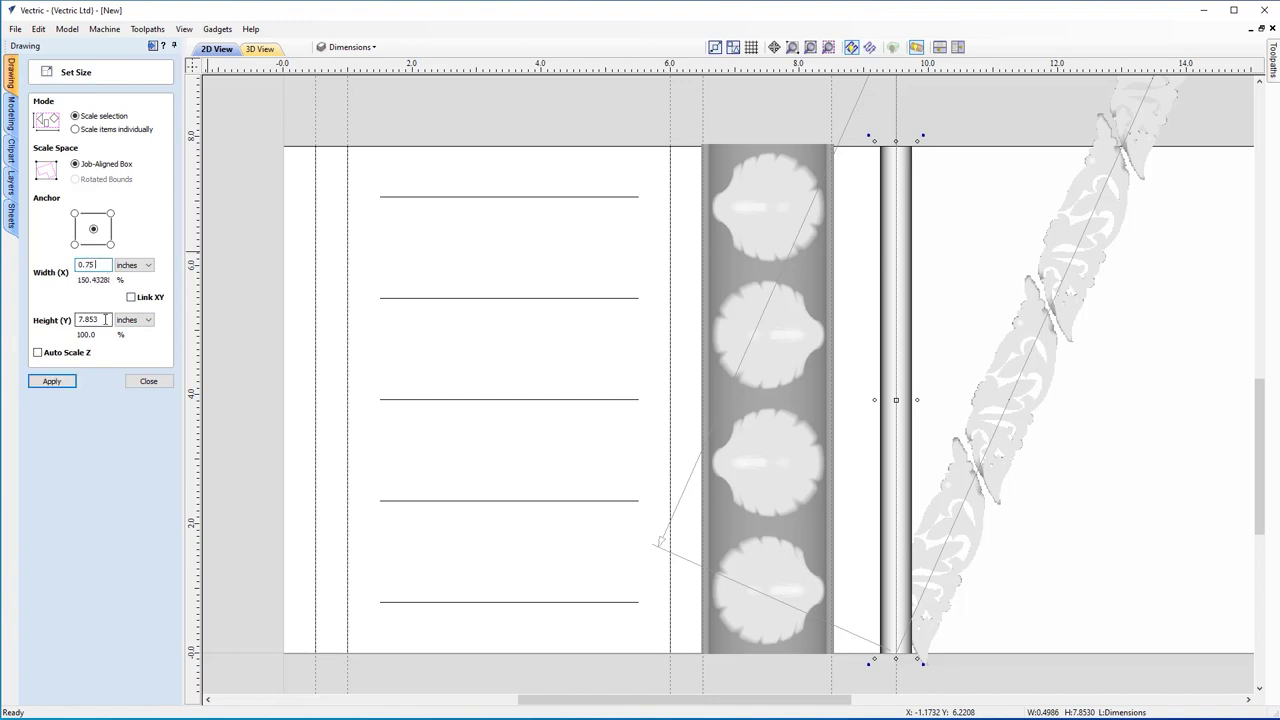
pyautogui.click(51, 381)
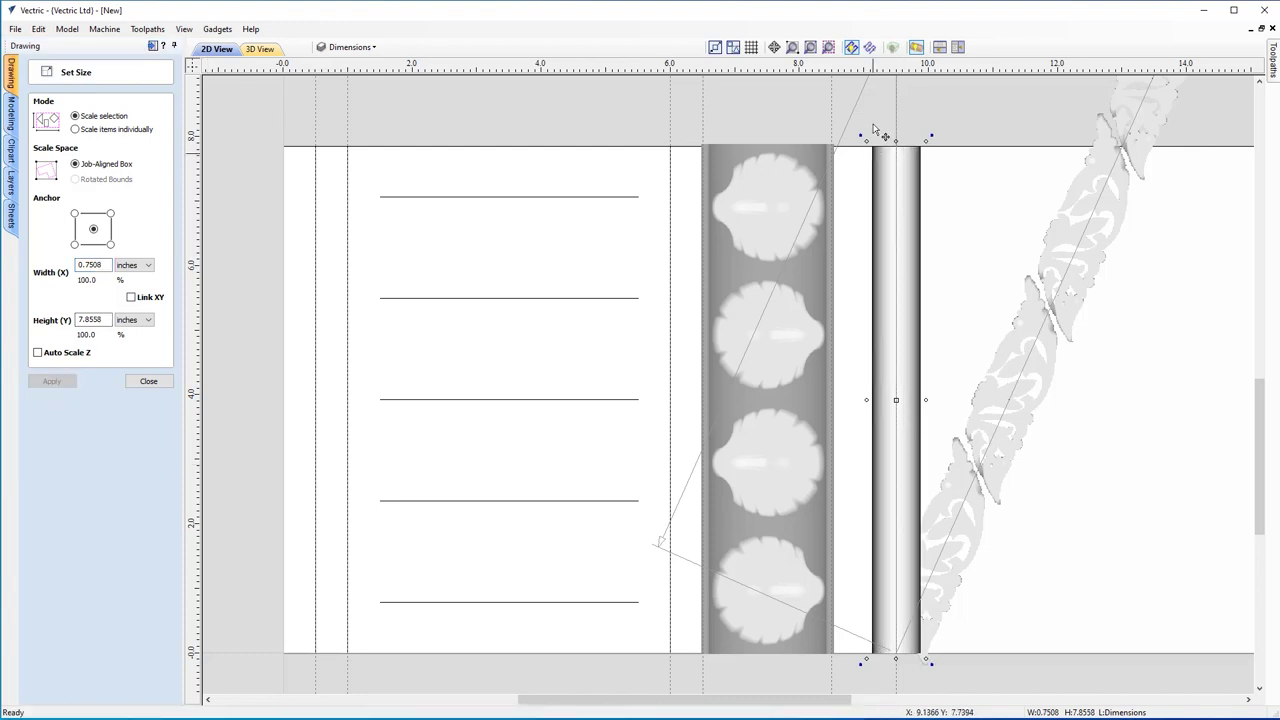
# - Show the 2D and 3D views together again and inspect the widened band on the column
pyautogui.click(940, 48)
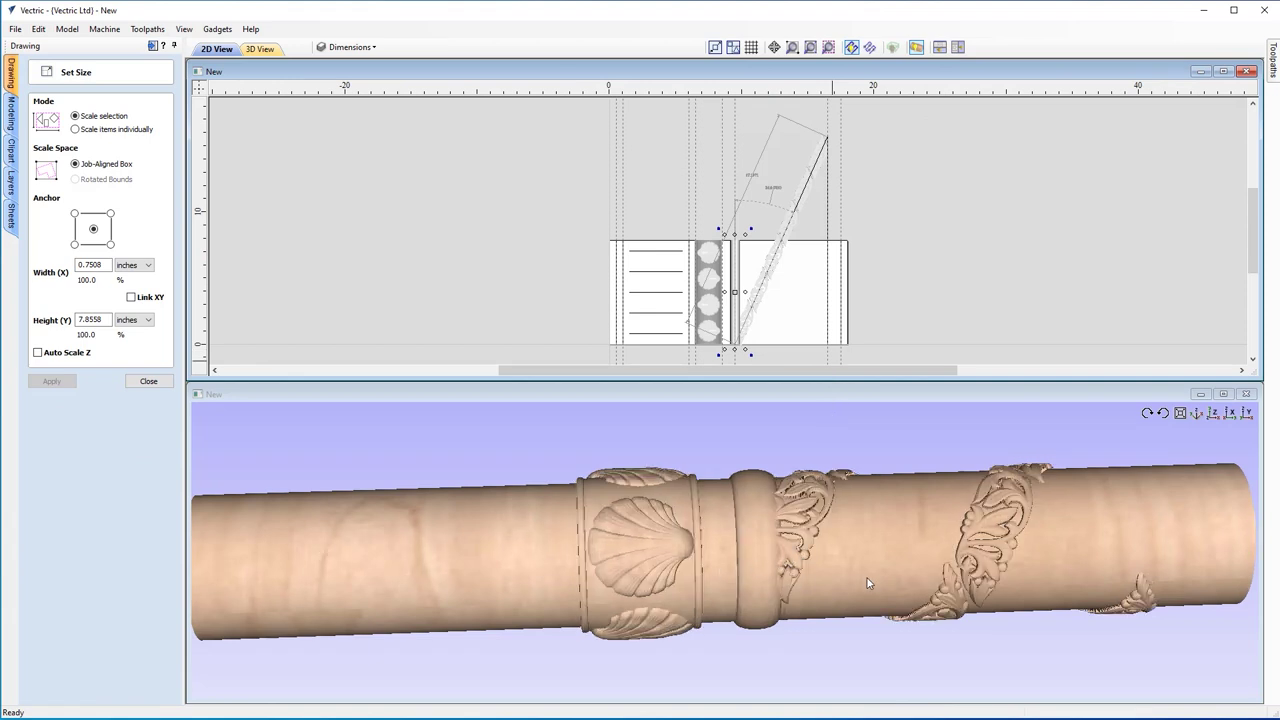
pyautogui.moveTo(762, 575); pyautogui.dragTo(758, 614)
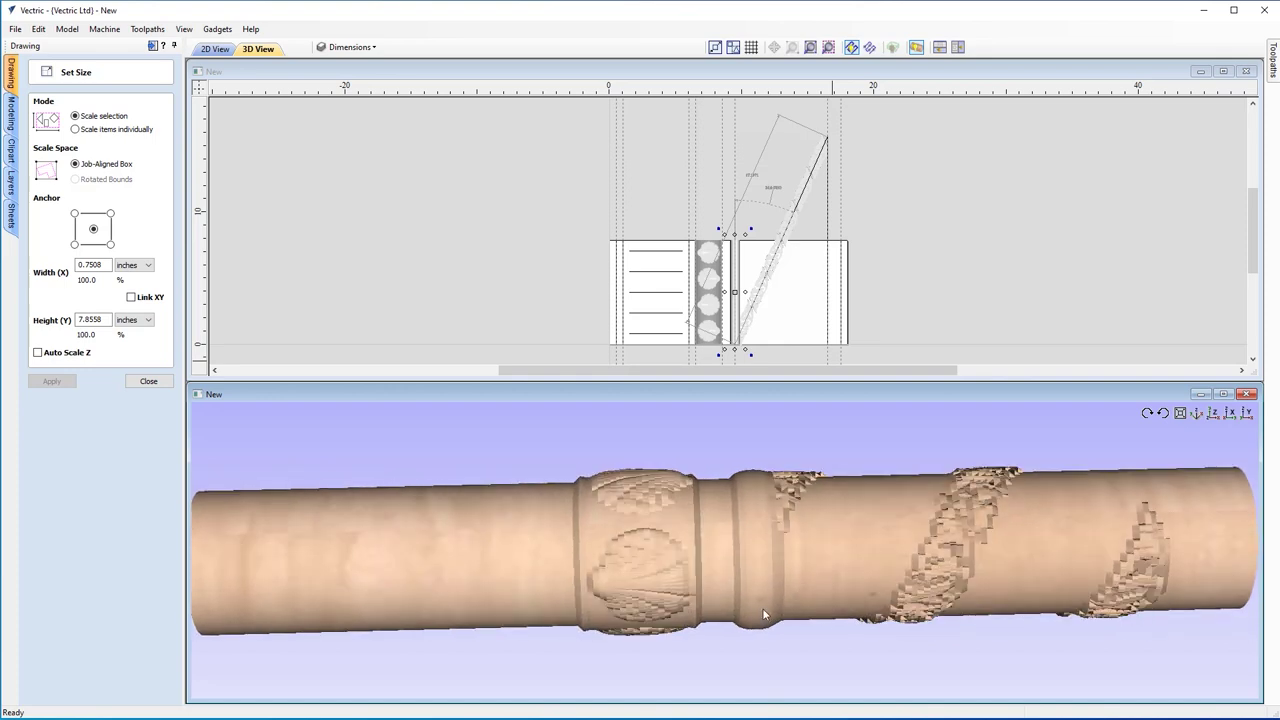
pyautogui.click(170, 382)
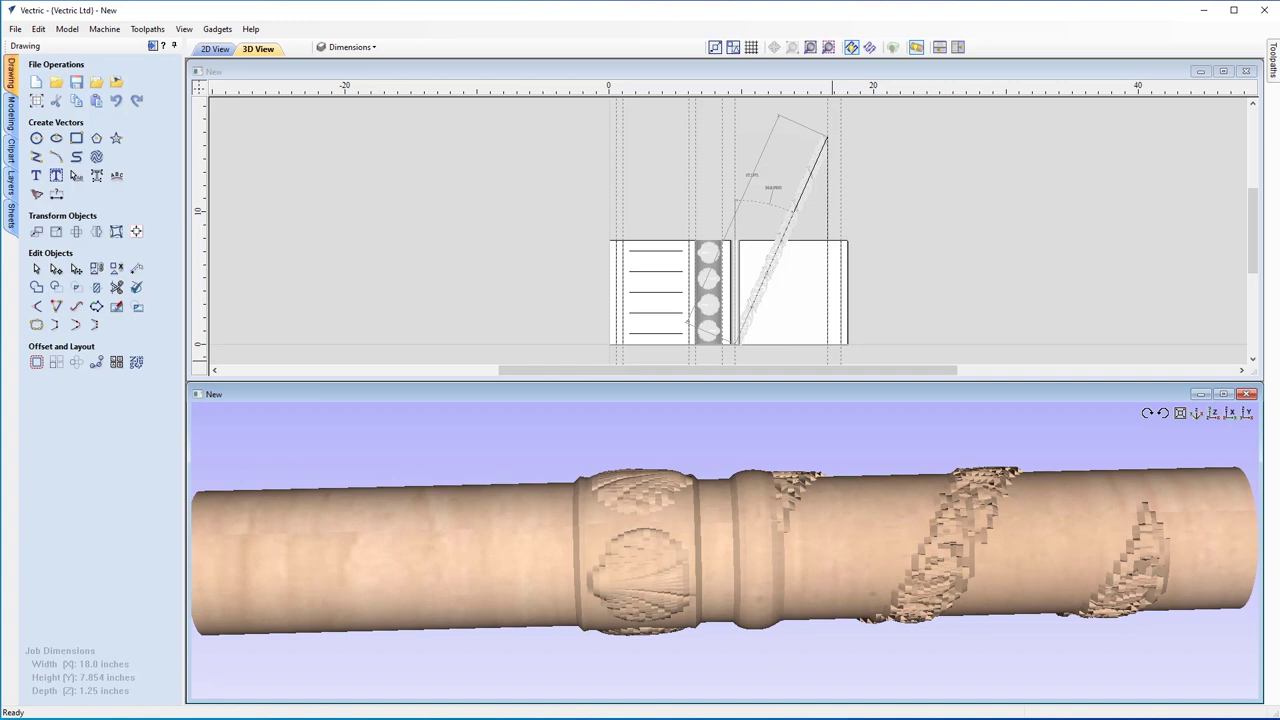
# - Insert a new component level named Wrapped Component 2 above Spiral Components and move Circular_0.5 into it
pyautogui.click(10, 127)
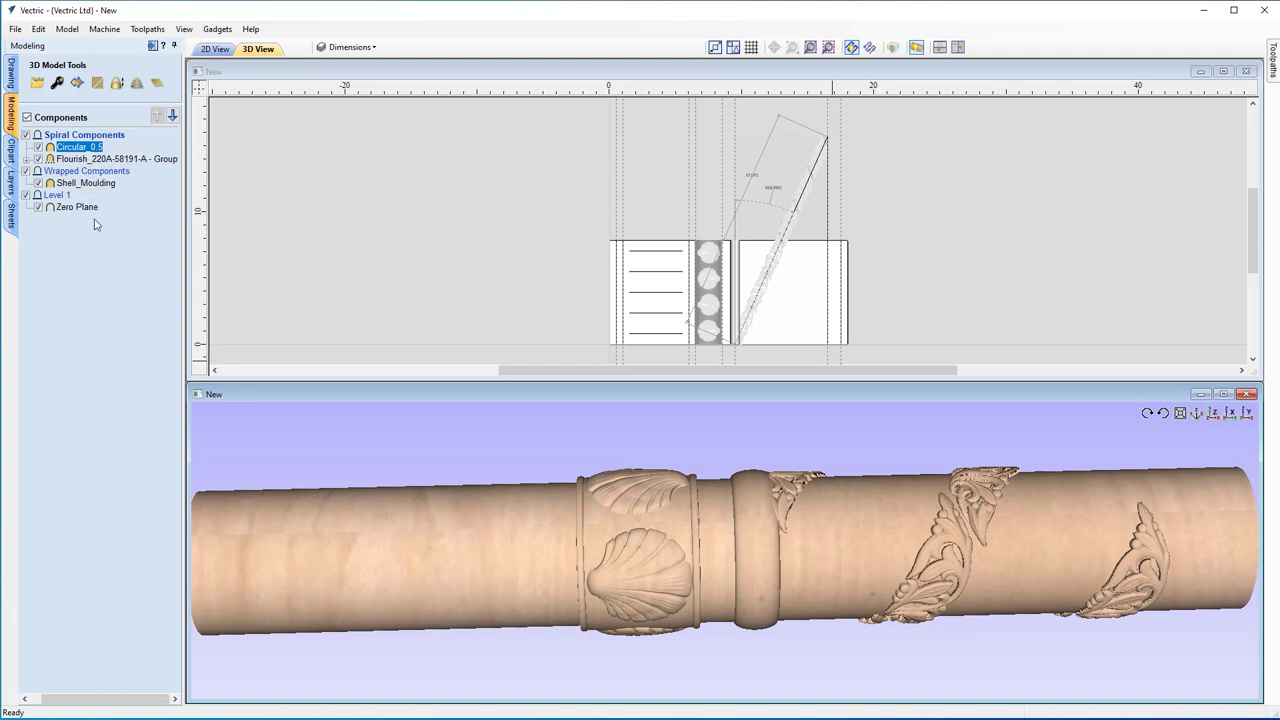
pyautogui.rightClick(115, 139)
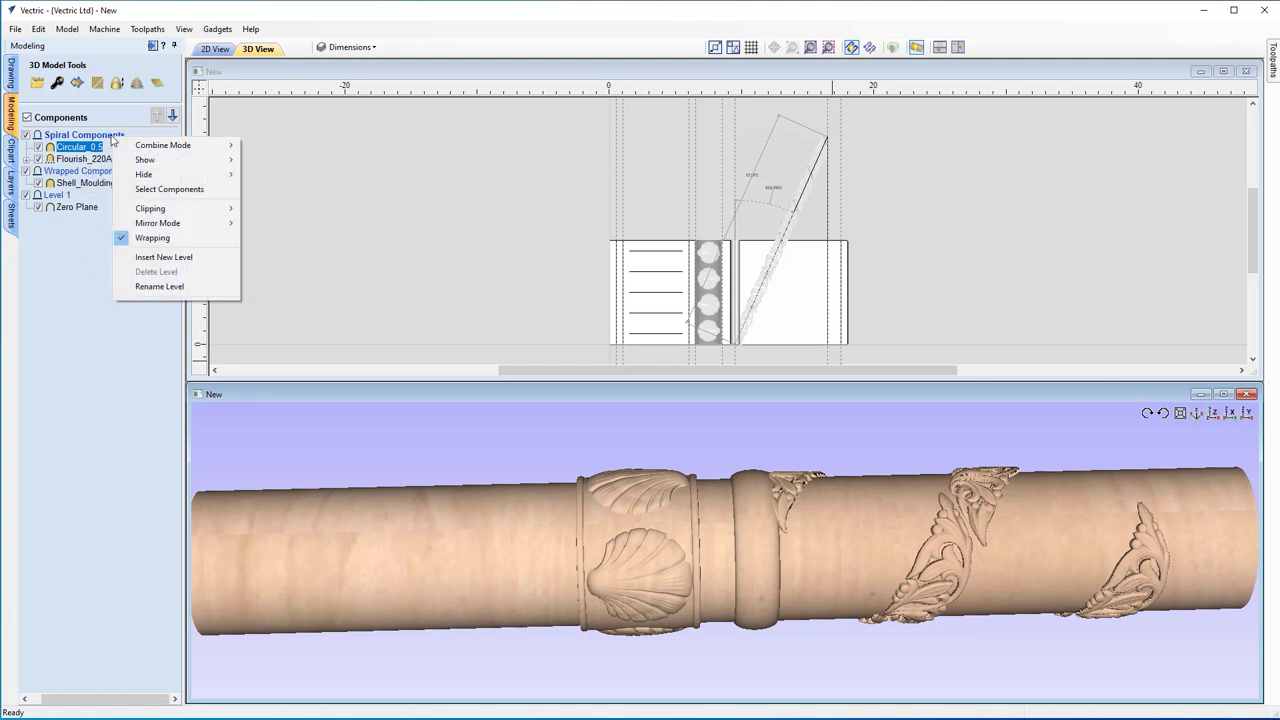
pyautogui.click(179, 262)
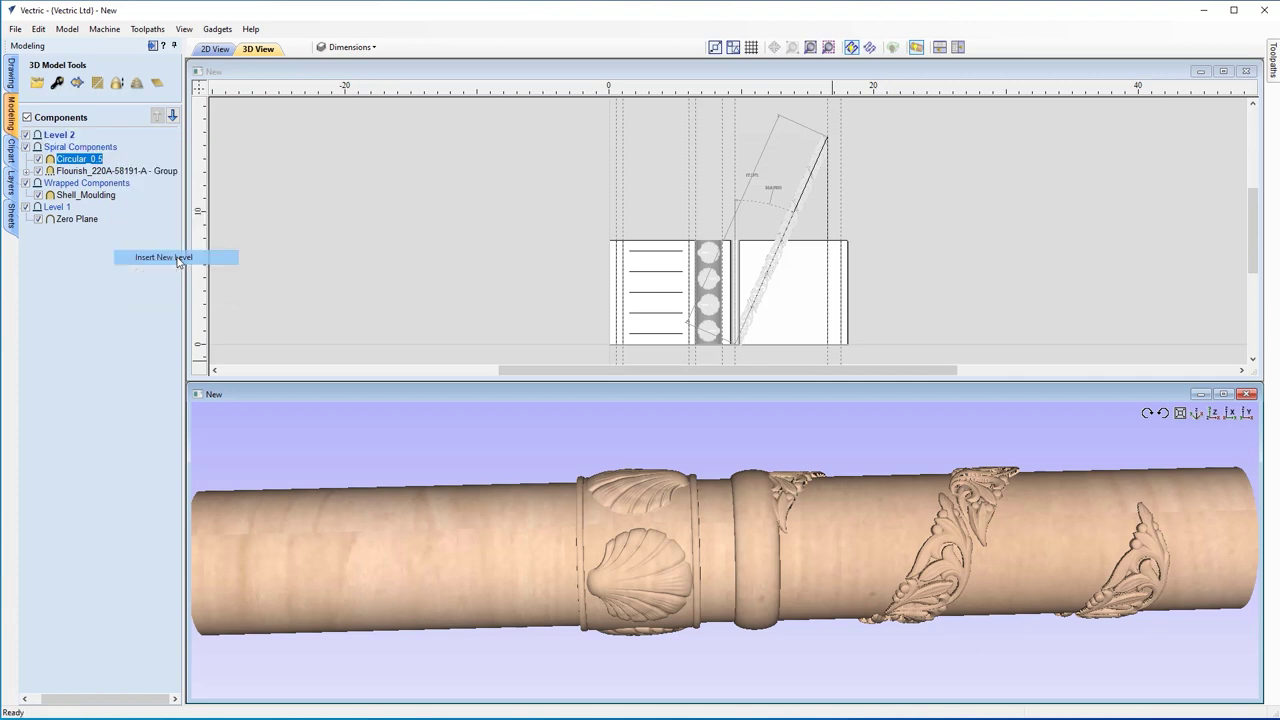
pyautogui.rightClick(63, 139)
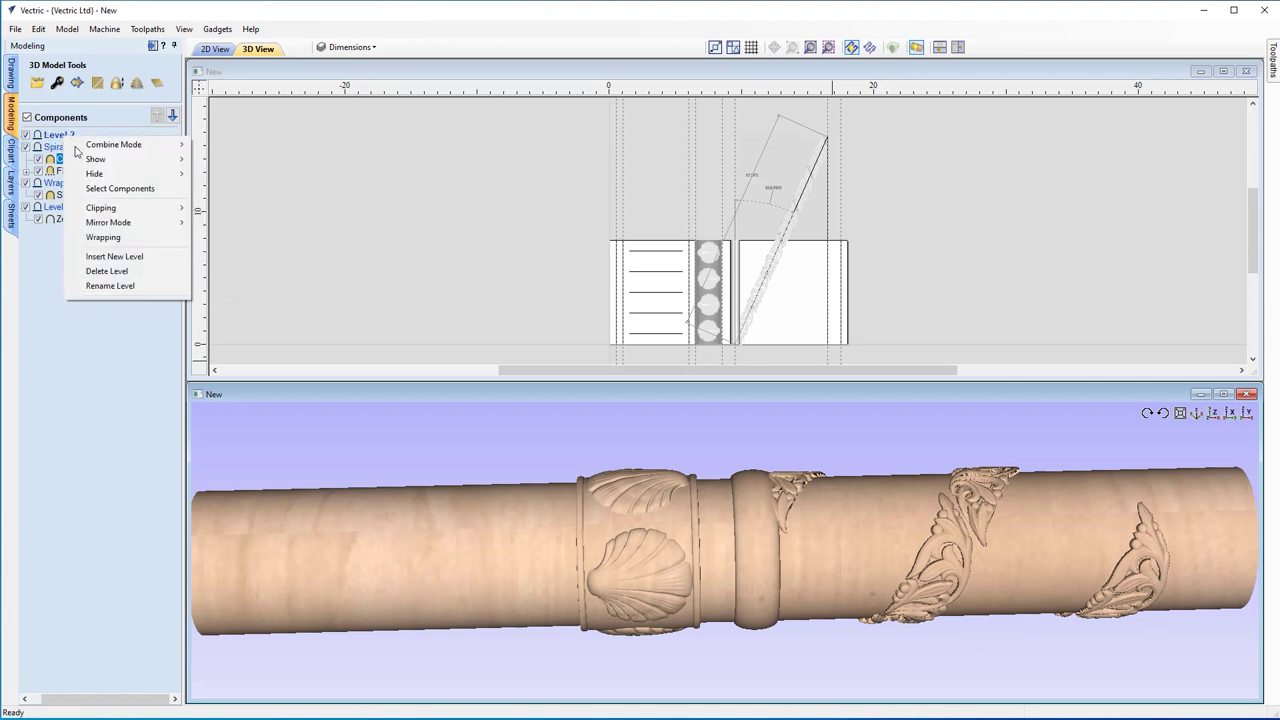
pyautogui.click(124, 286)
pyautogui.write('W')
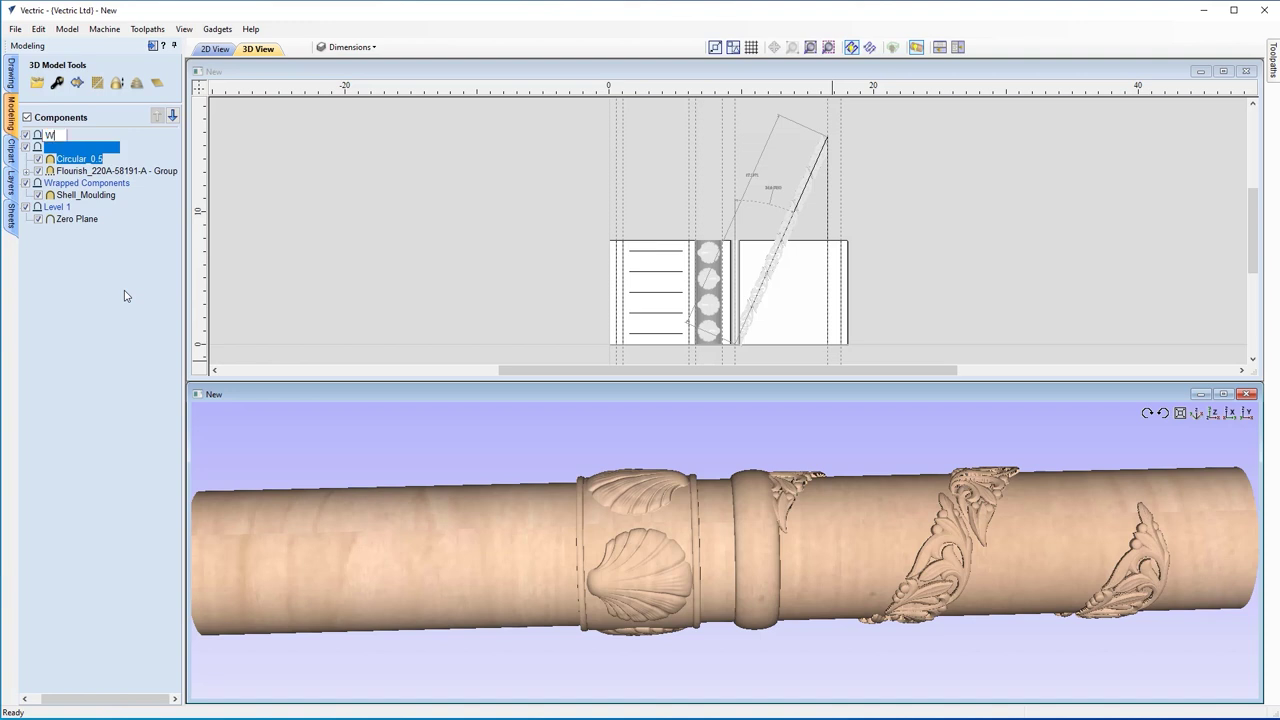
pyautogui.write('rapped Componen')
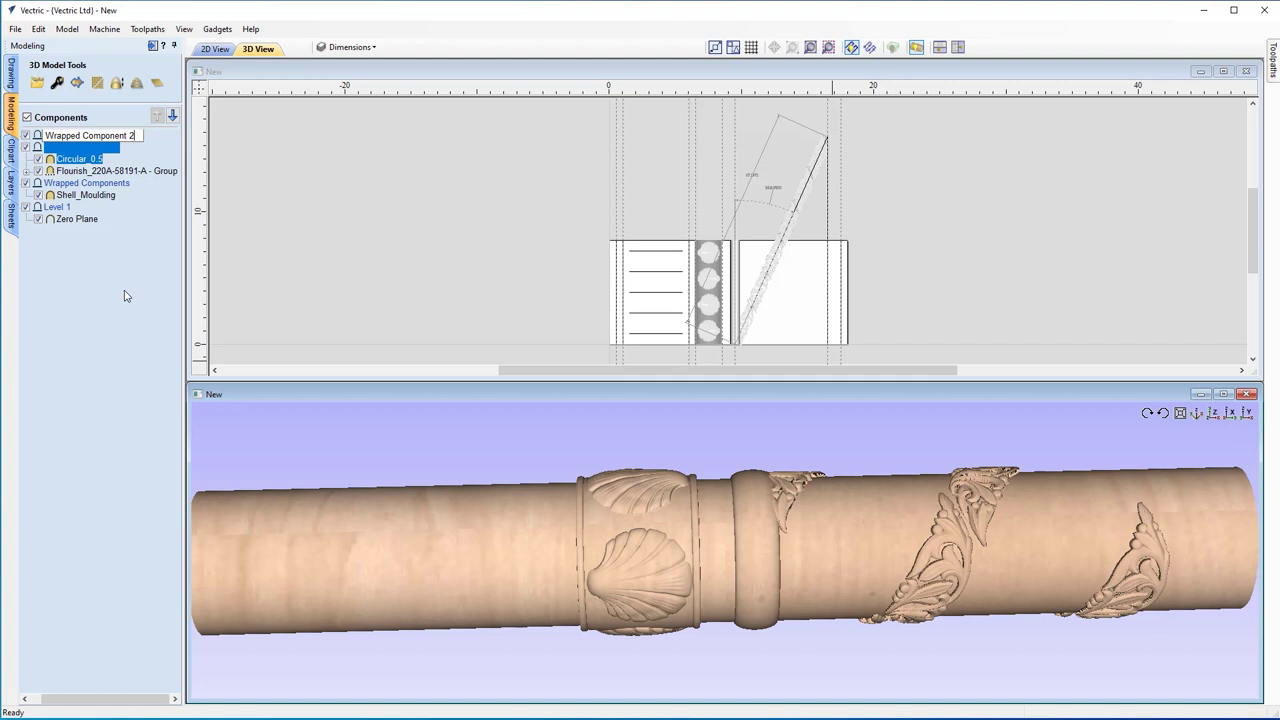
pyautogui.write('t 2')
pyautogui.press('Return')
pyautogui.moveTo(96, 162); pyautogui.dragTo(98, 148)
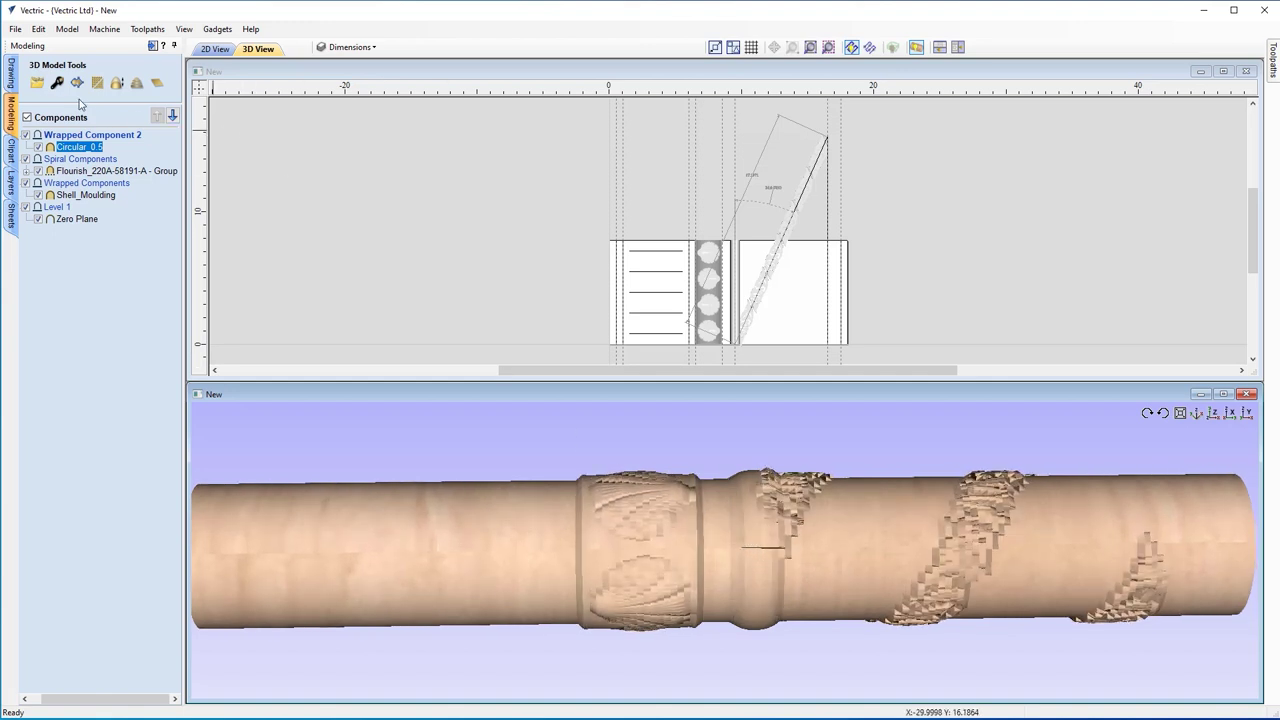
# - Set the selected circular band's height to 7.9 inches from its centre and check its seam on the column
pyautogui.click(11, 74)
pyautogui.click(806, 331)
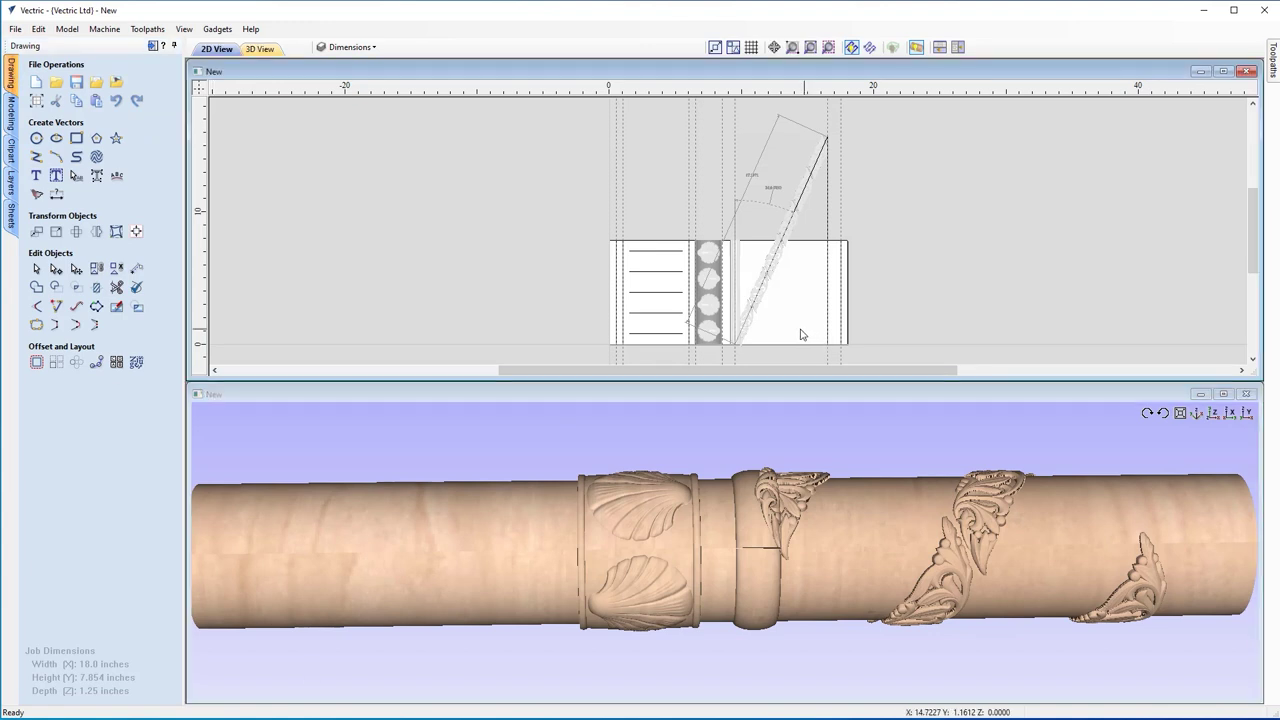
pyautogui.click(740, 285)
pyautogui.scroll(1, 739, 286)
pyautogui.scroll(2, 740, 285)
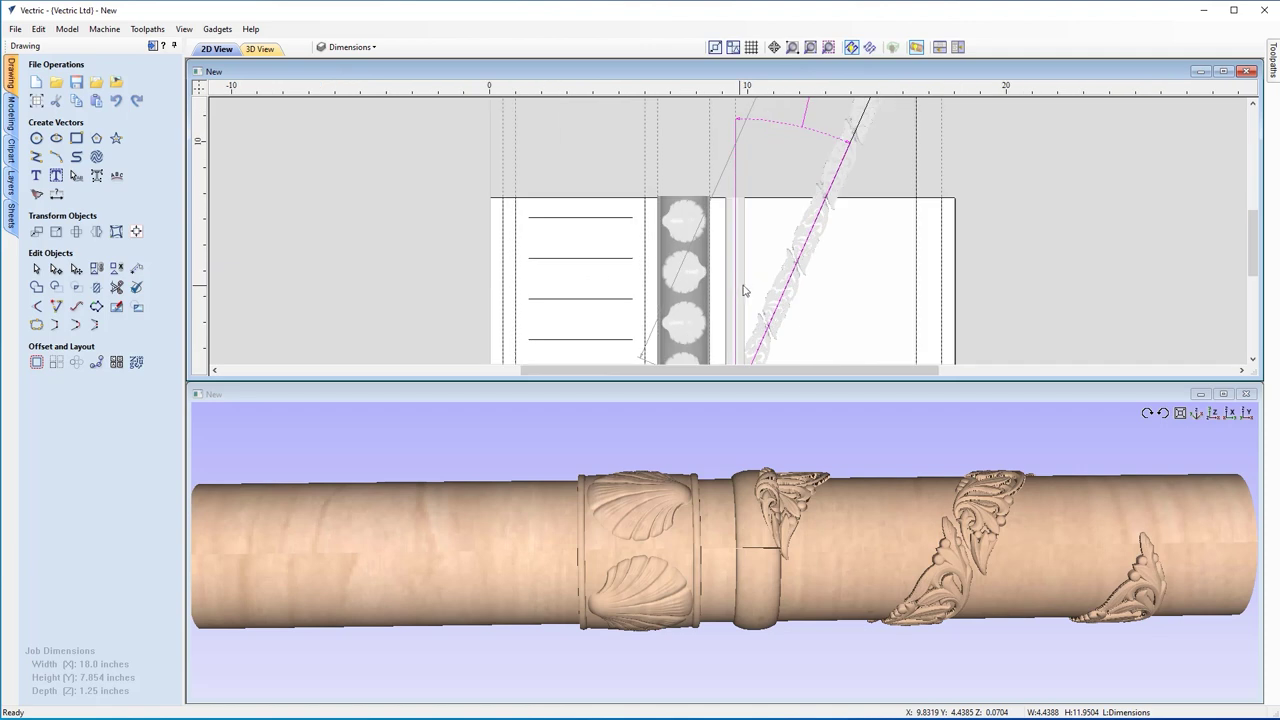
pyautogui.click(743, 285)
pyautogui.scroll(-1, 743, 285)
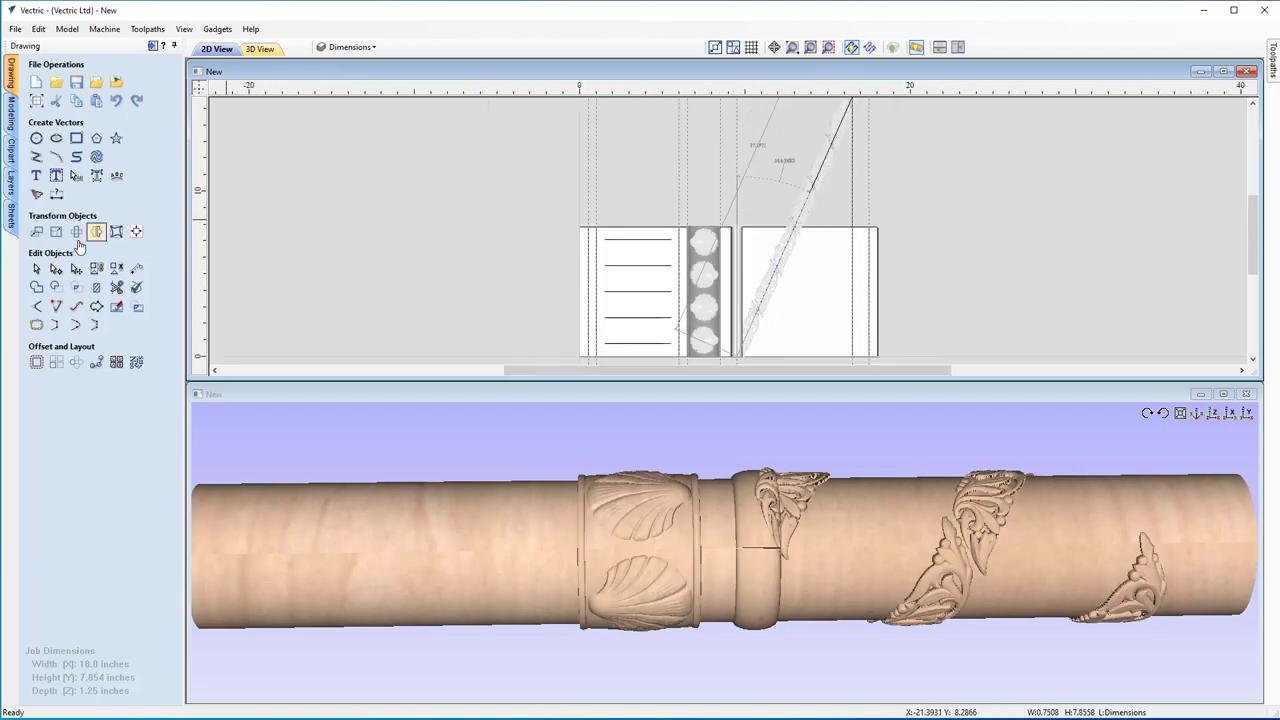
pyautogui.click(57, 232)
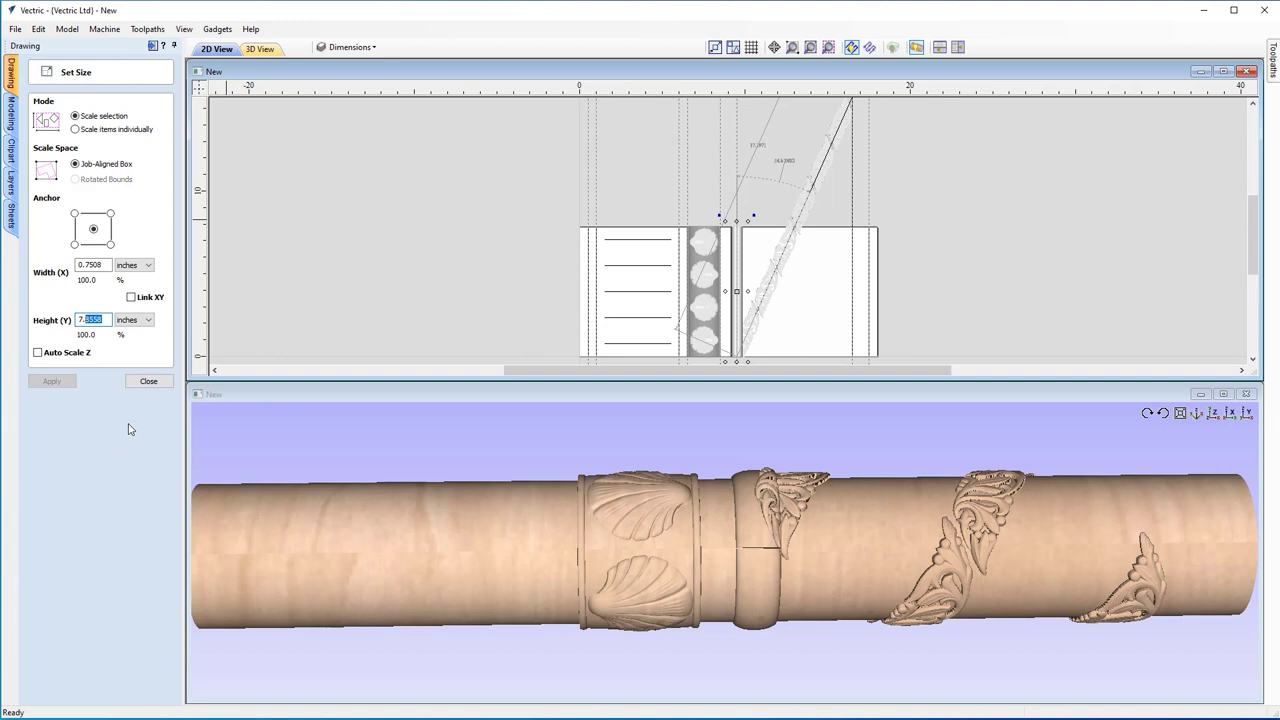
pyautogui.write('9')
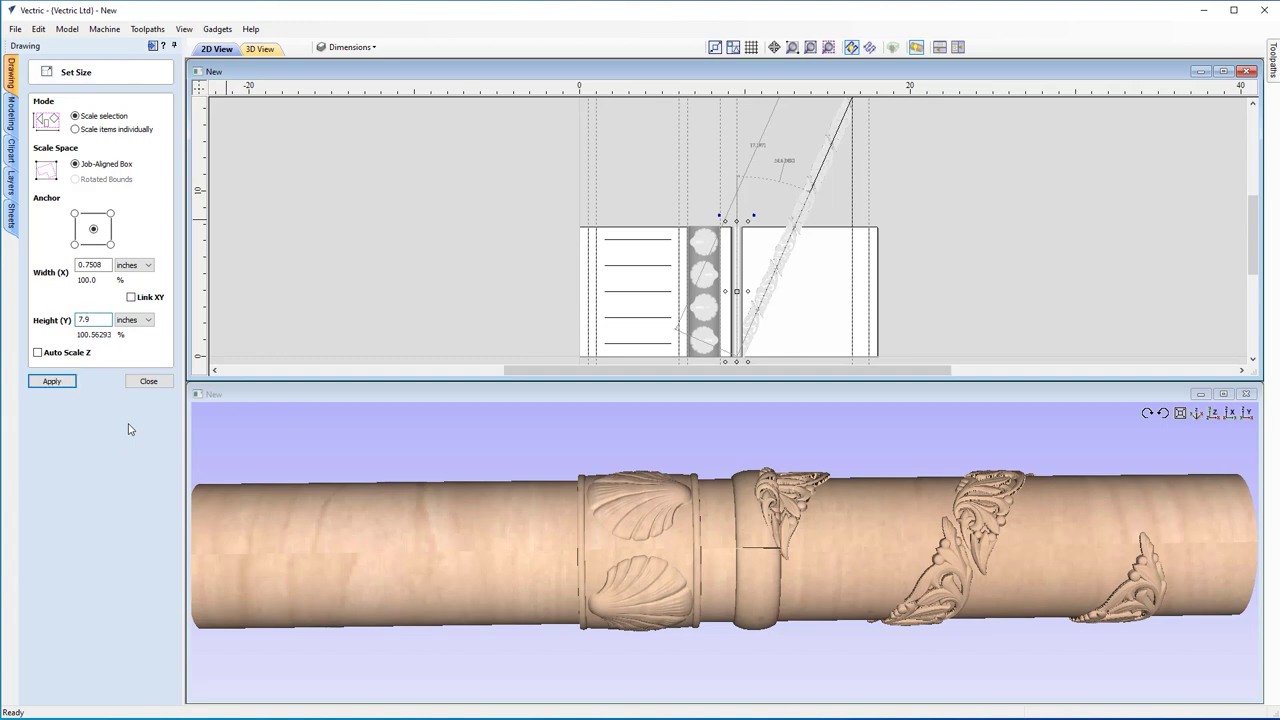
pyautogui.click(62, 384)
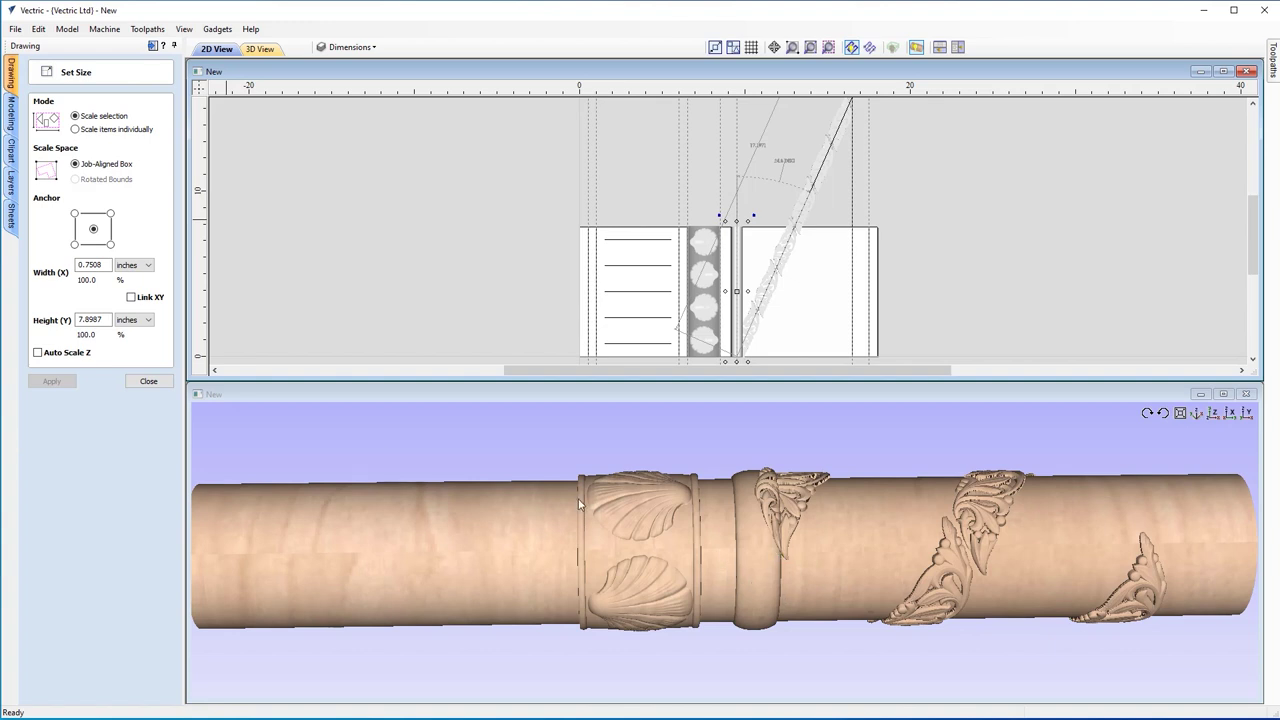
pyautogui.click(752, 560)
pyautogui.moveTo(748, 524)
pyautogui.mouseDown()
pyautogui.moveTo(757, 640)
pyautogui.moveTo(765, 508)
pyautogui.mouseUp()
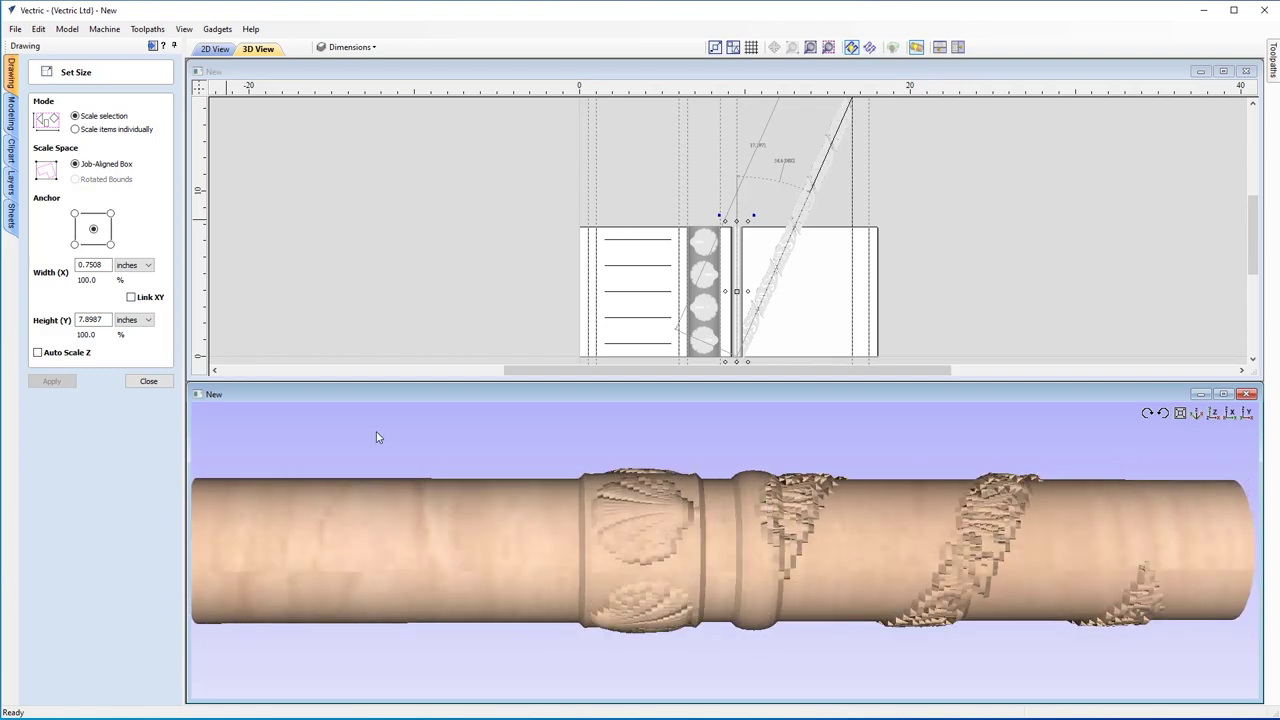
pyautogui.click(148, 381)
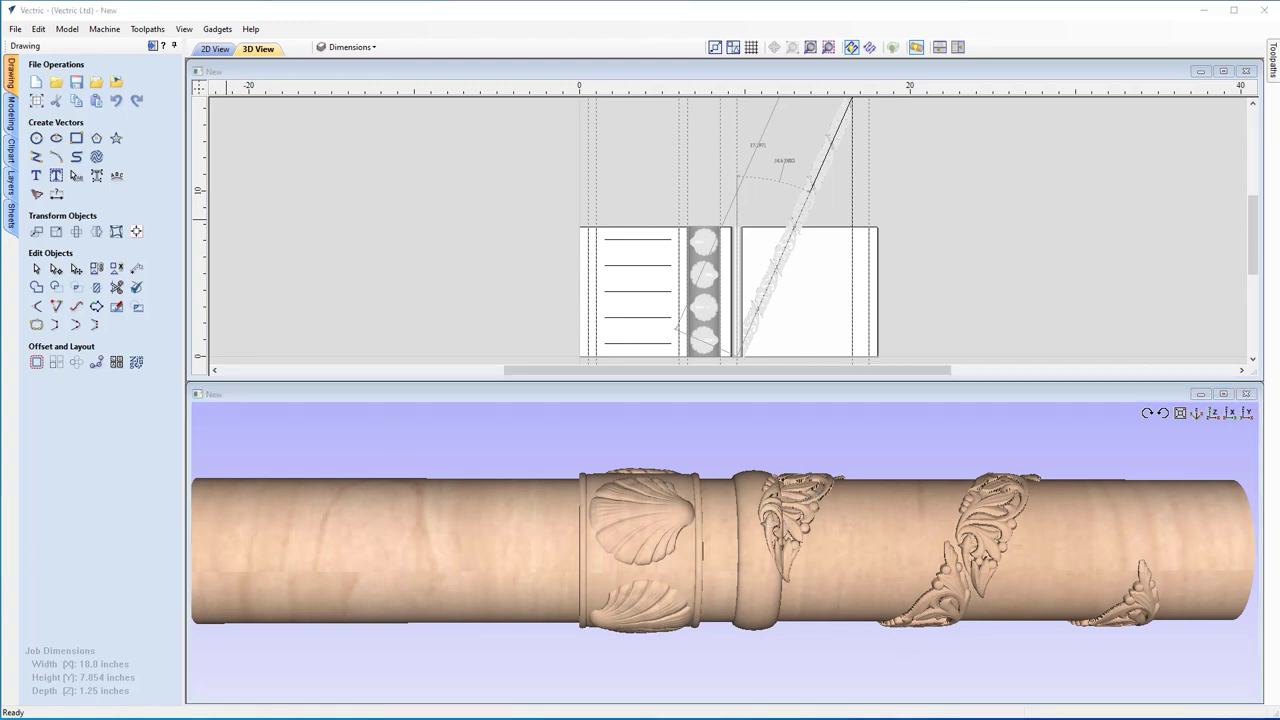
# - Set the combine mode of the Wrapped Component 2 level to Merge
pyautogui.click(10, 118)
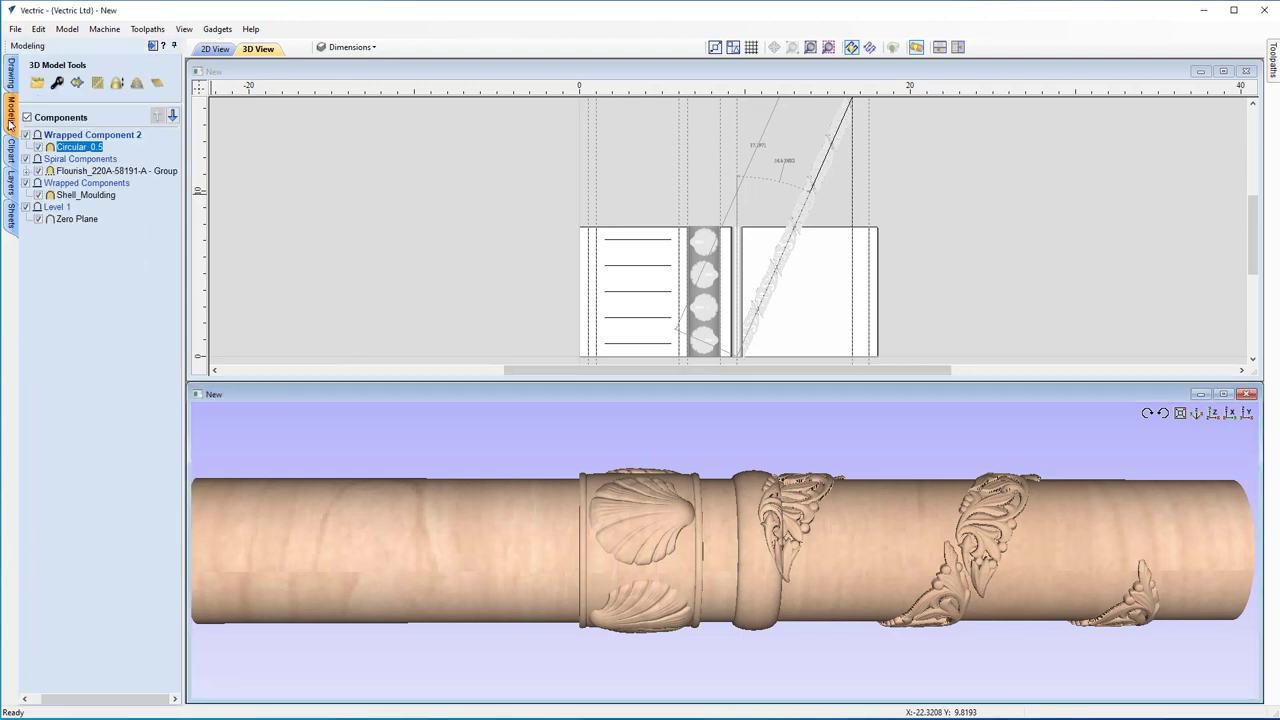
pyautogui.rightClick(111, 141)
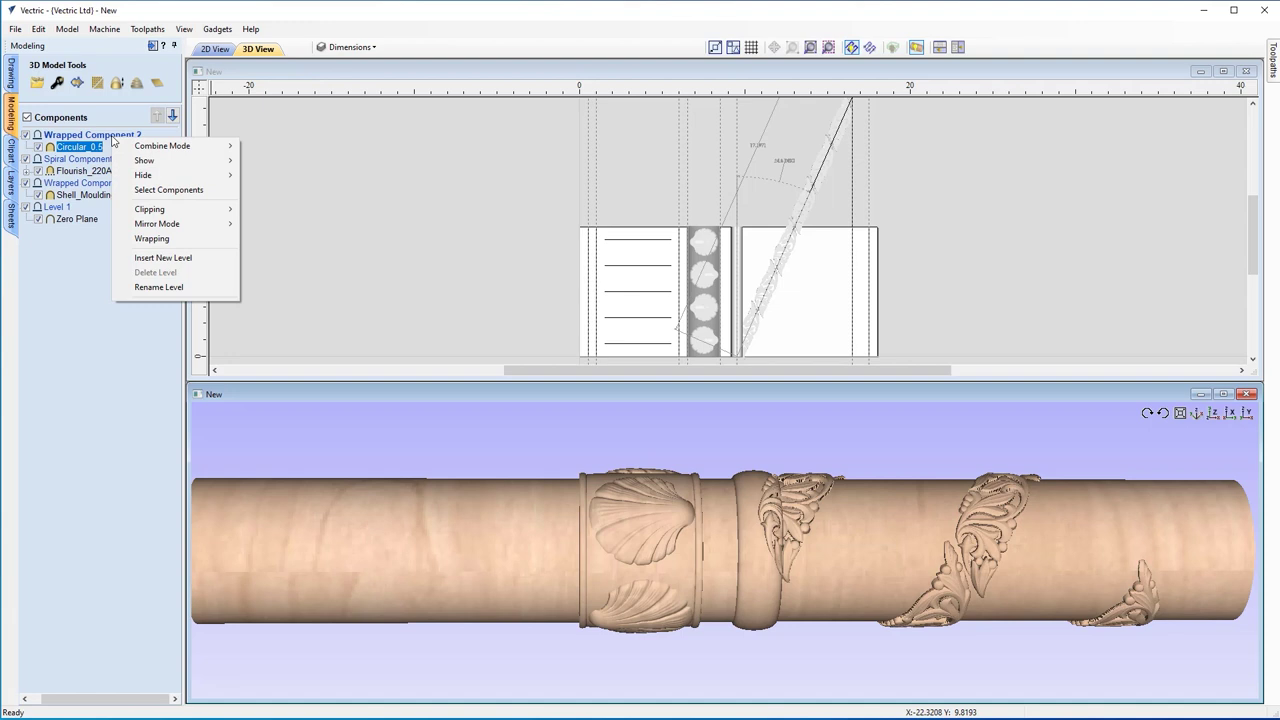
pyautogui.moveTo(152, 146)
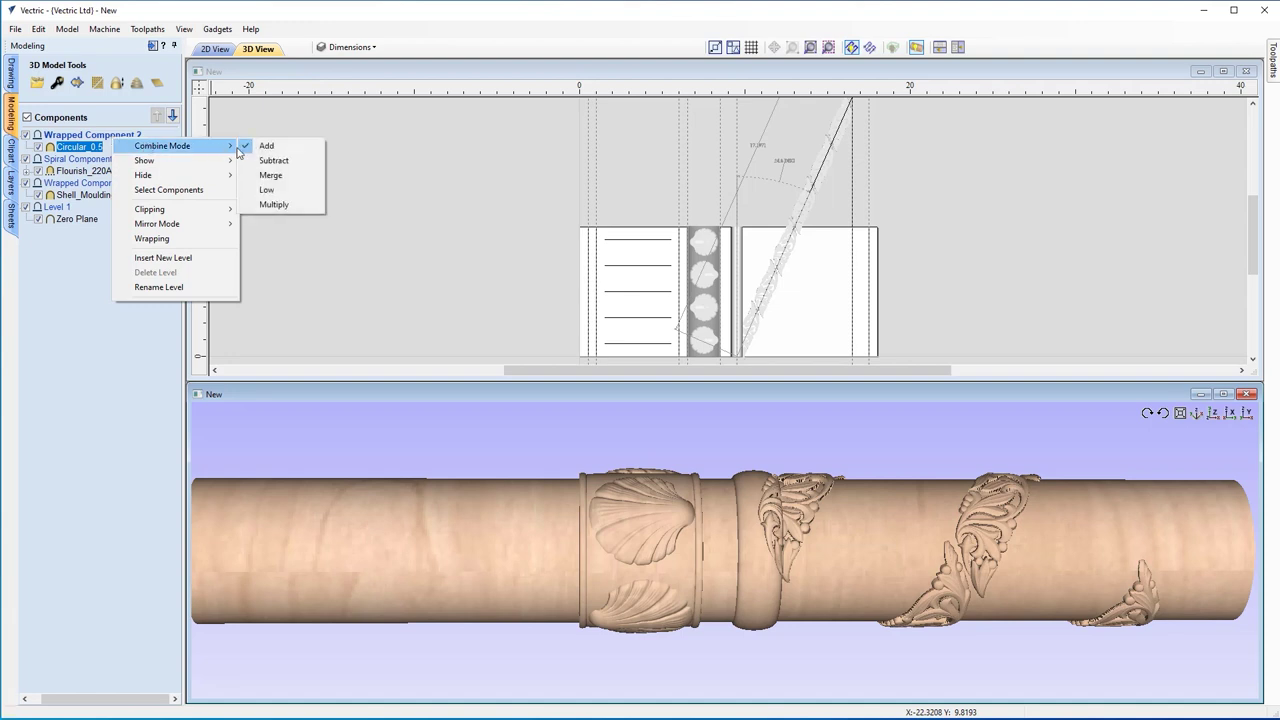
pyautogui.click(268, 176)
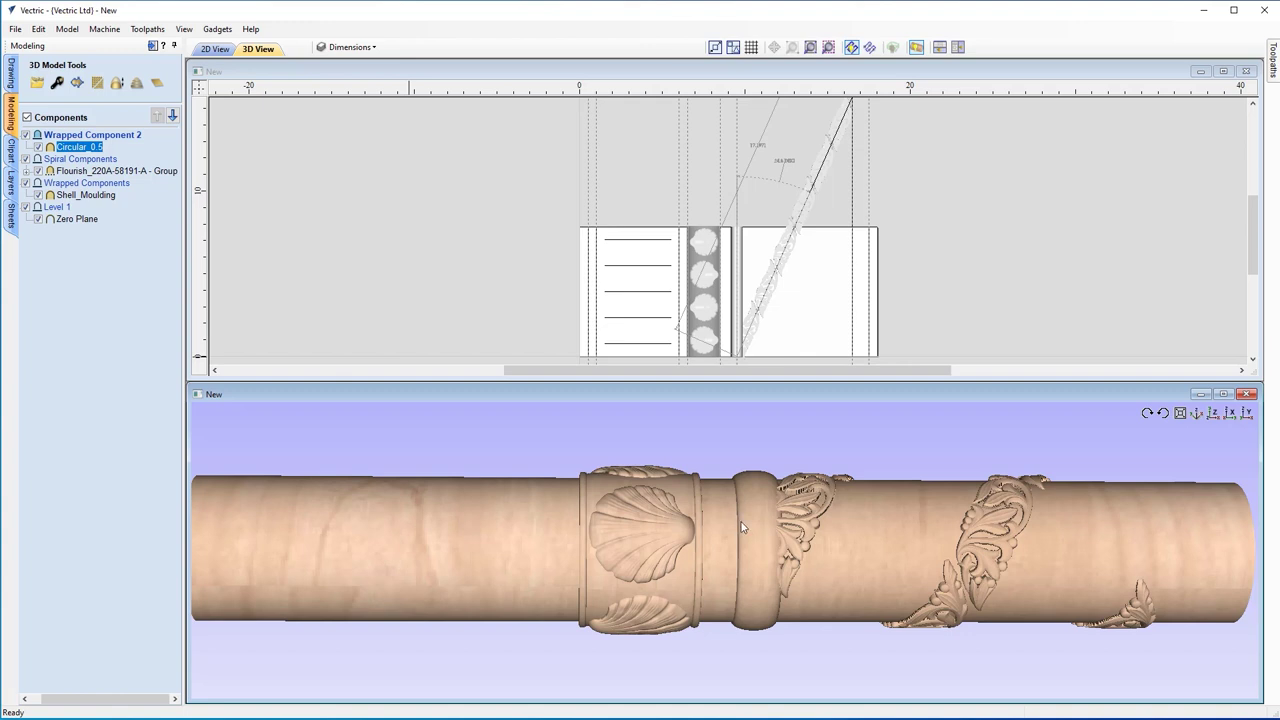
# - Enlarge the 2D view and place a copy of the circular band centred on the guide at X 16.5, at the flourish's far end
pyautogui.click(1223, 71)
pyautogui.scroll(2, 718, 597)
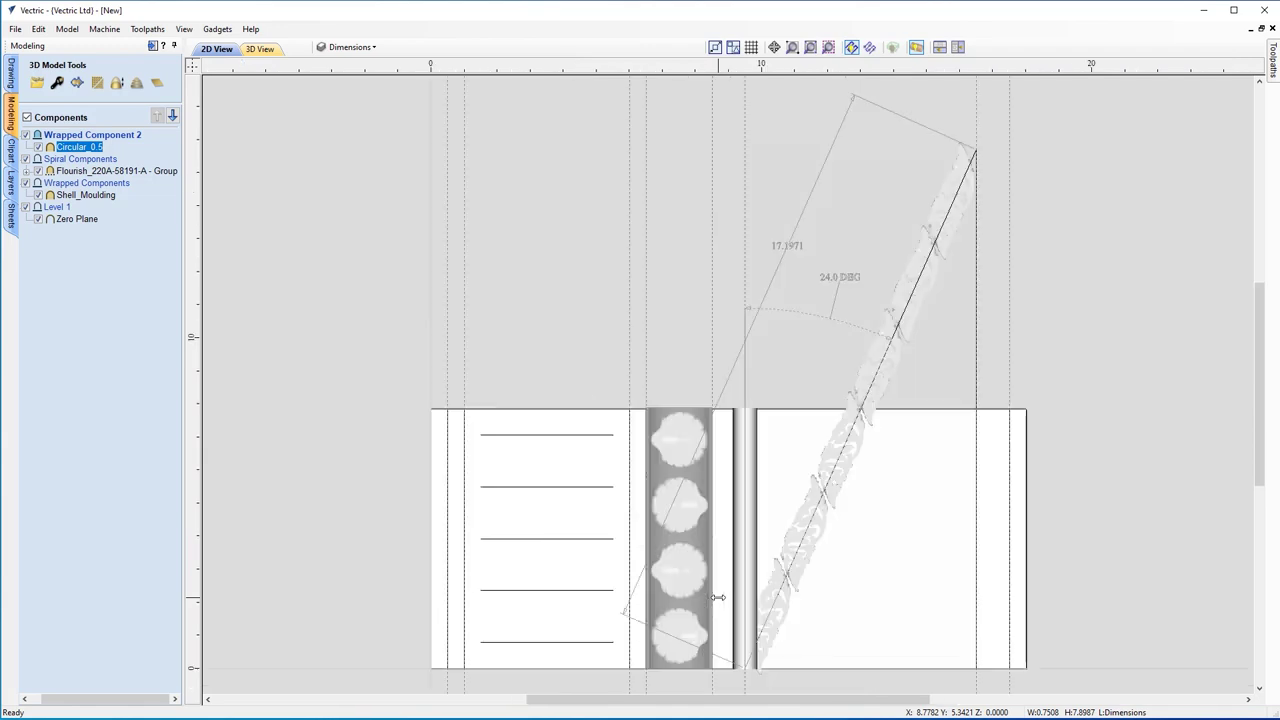
pyautogui.click(756, 543)
pyautogui.moveTo(746, 536); pyautogui.dragTo(976, 538)
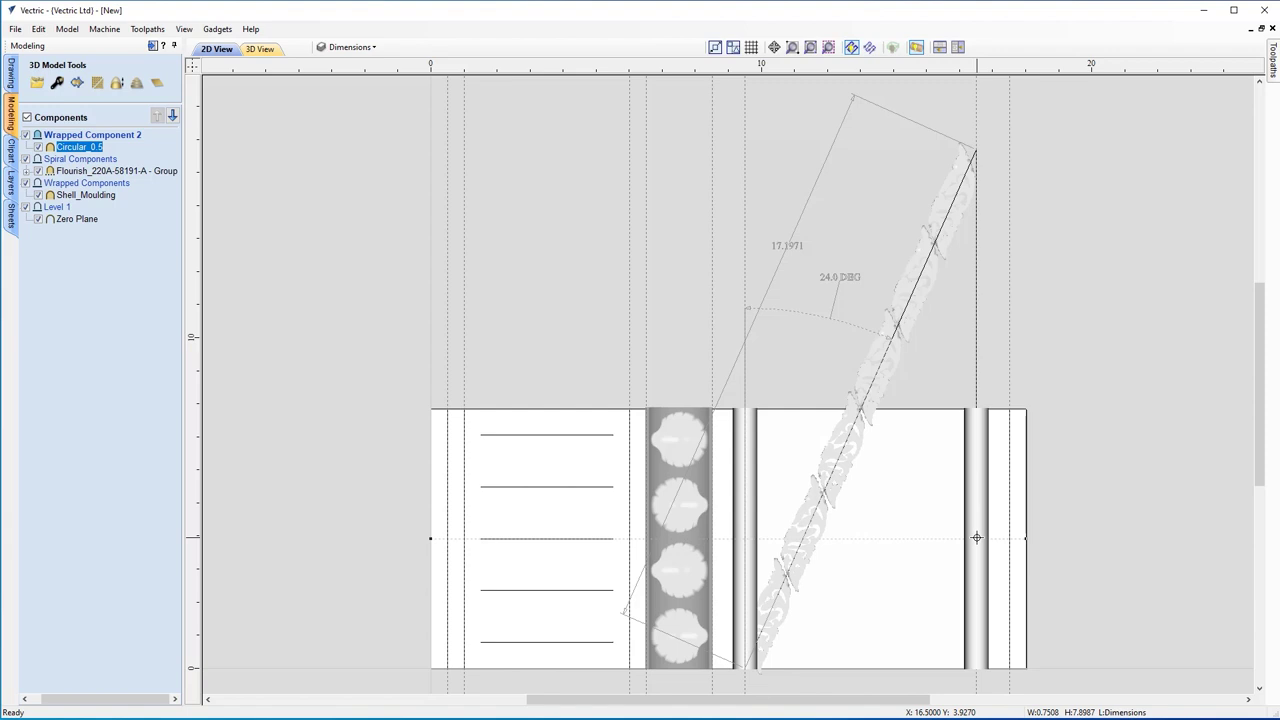
pyautogui.hotkey('ctrl', 'c')
pyautogui.hotkey('ctrl', 'v')
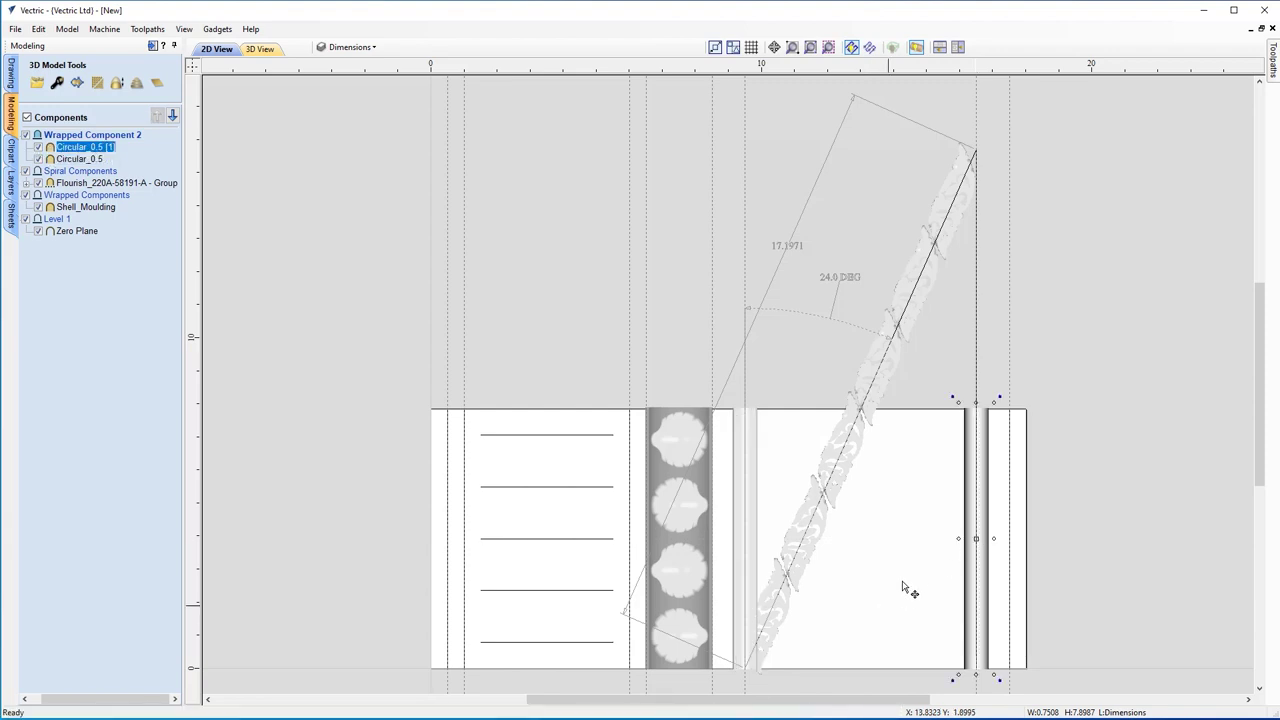
# - Examine both circular bands and the spiral flourish around the column in 3D from several angles
pyautogui.click(261, 49)
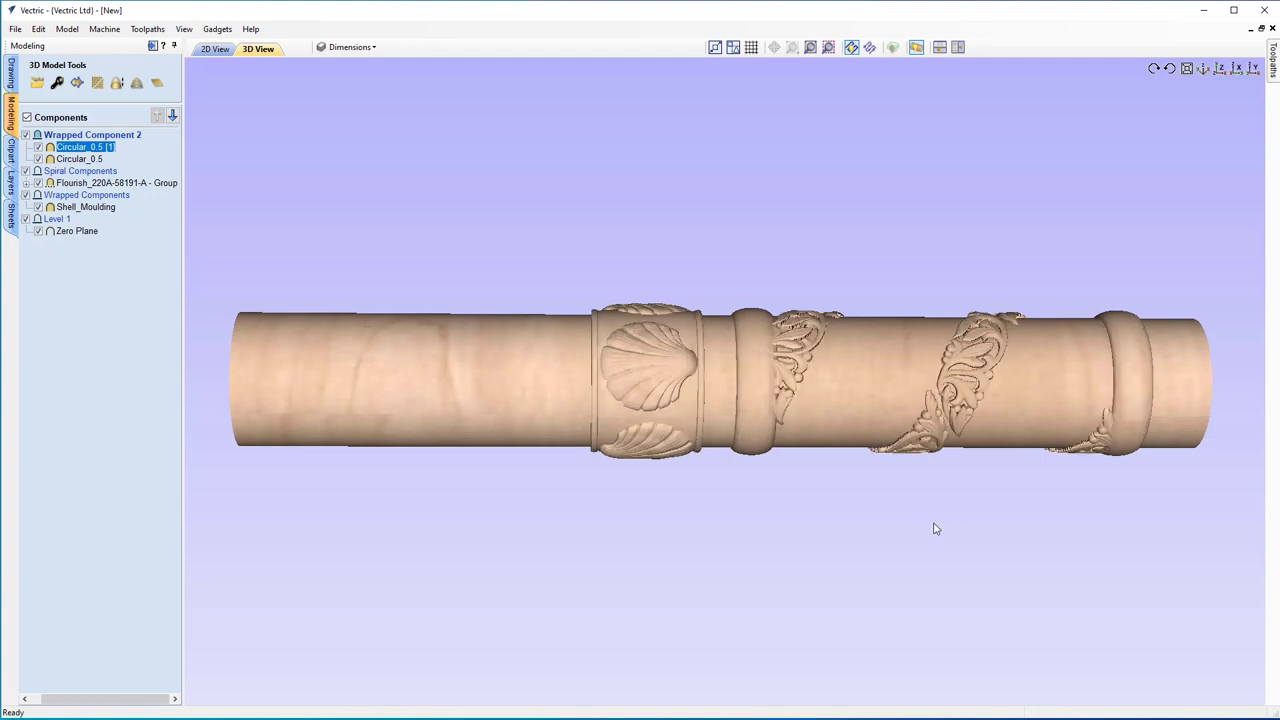
pyautogui.moveTo(863, 381); pyautogui.dragTo(795, 435)
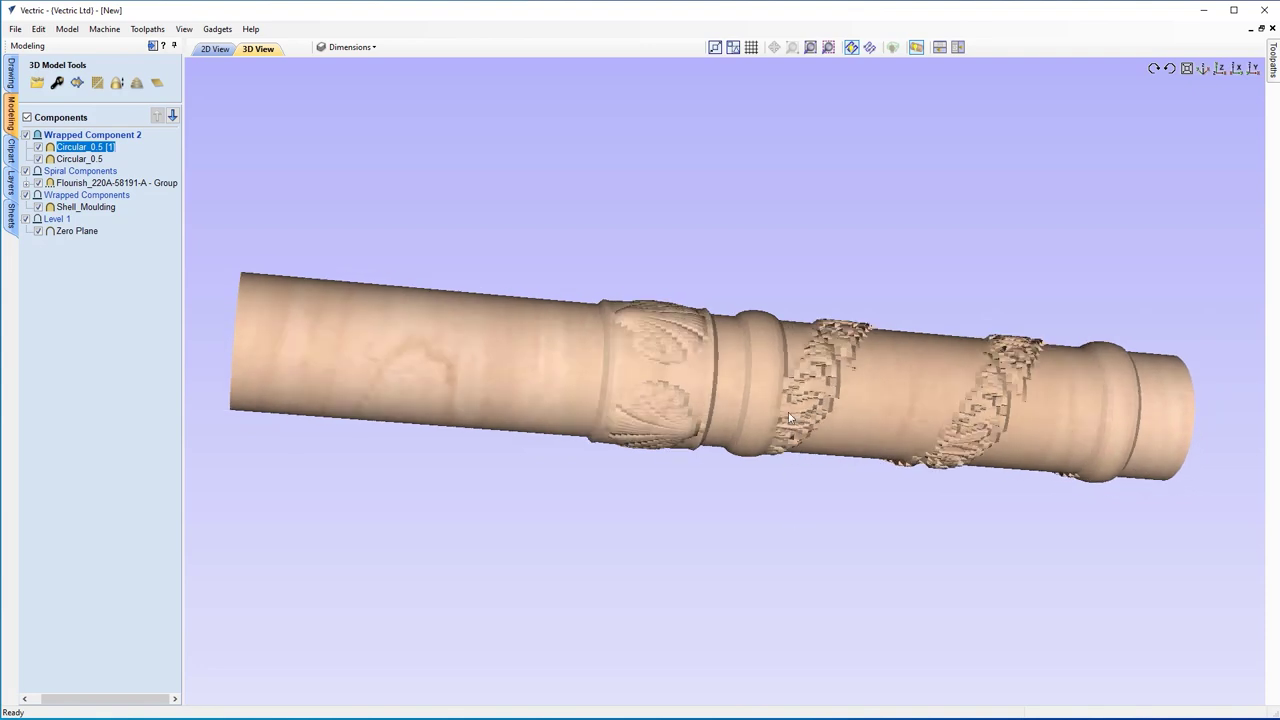
pyautogui.moveTo(771, 506); pyautogui.dragTo(858, 414)
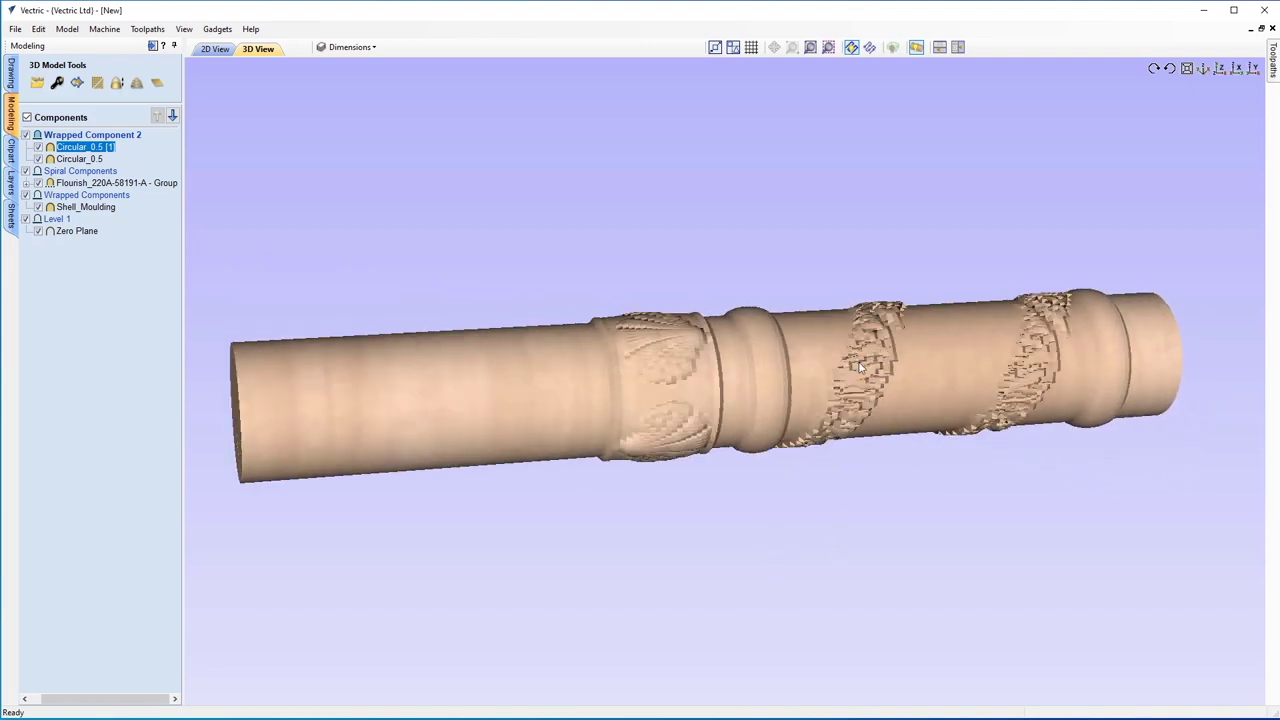
pyautogui.moveTo(843, 461); pyautogui.dragTo(838, 405)
pyautogui.moveTo(902, 366); pyautogui.dragTo(1181, 427)
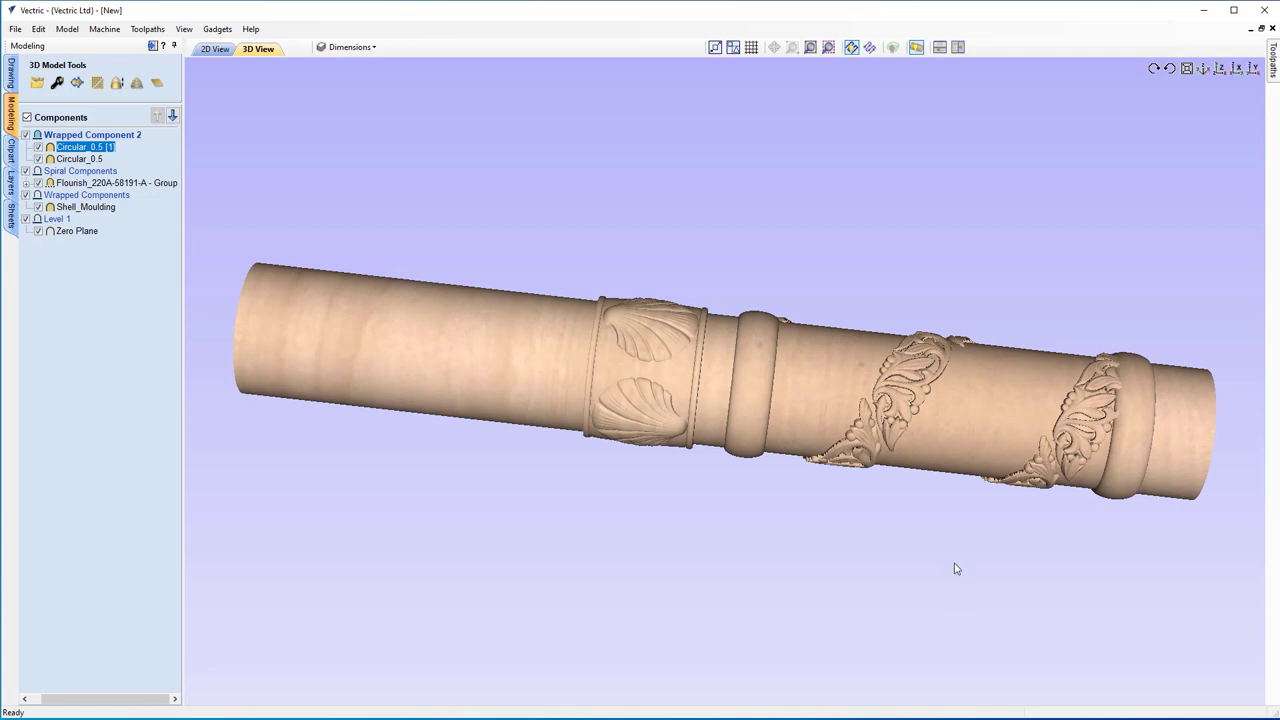
pyautogui.moveTo(88, 160)
# - Show the 2D and 3D views together and hide the Dimensions layer
pyautogui.click(940, 50)
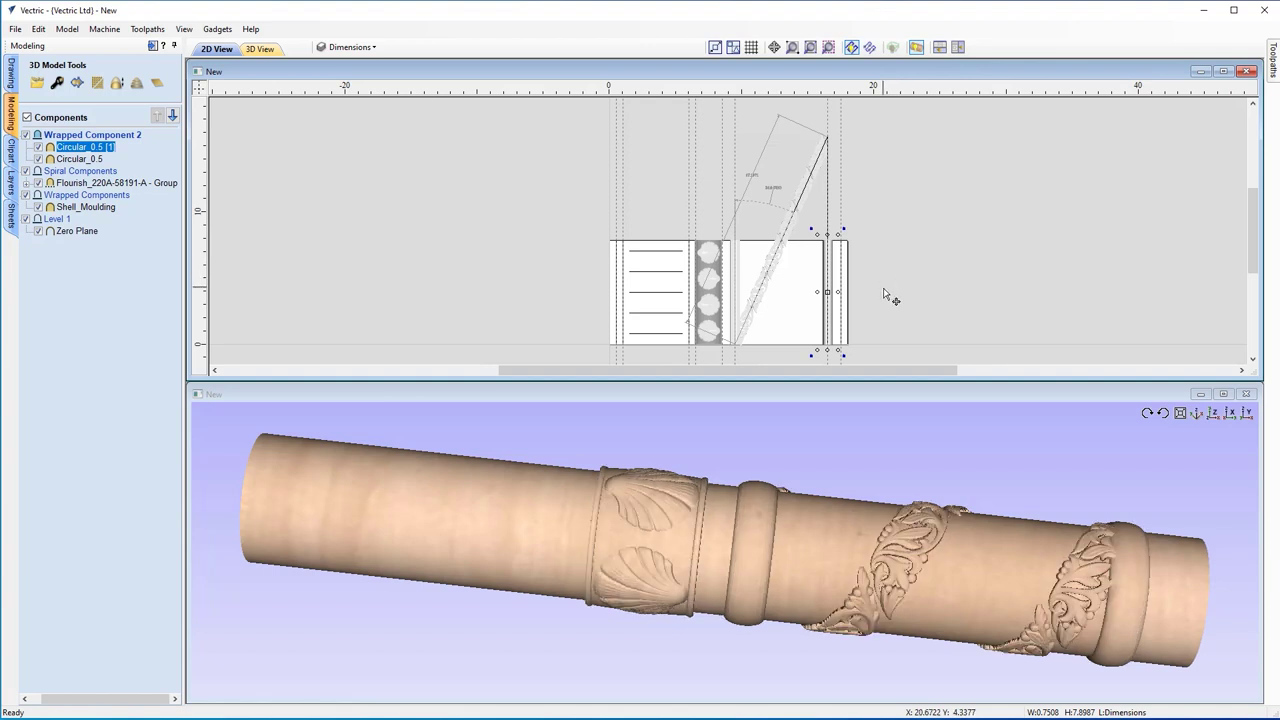
pyautogui.click(348, 47)
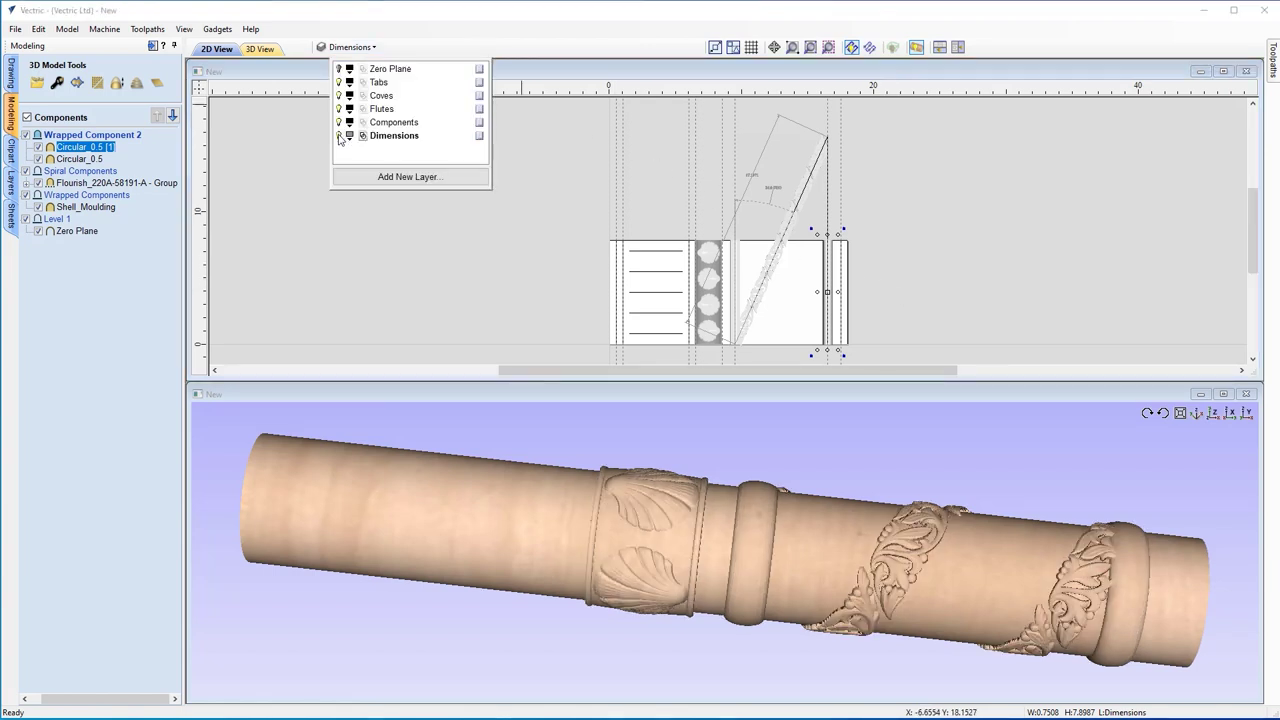
pyautogui.click(339, 136)
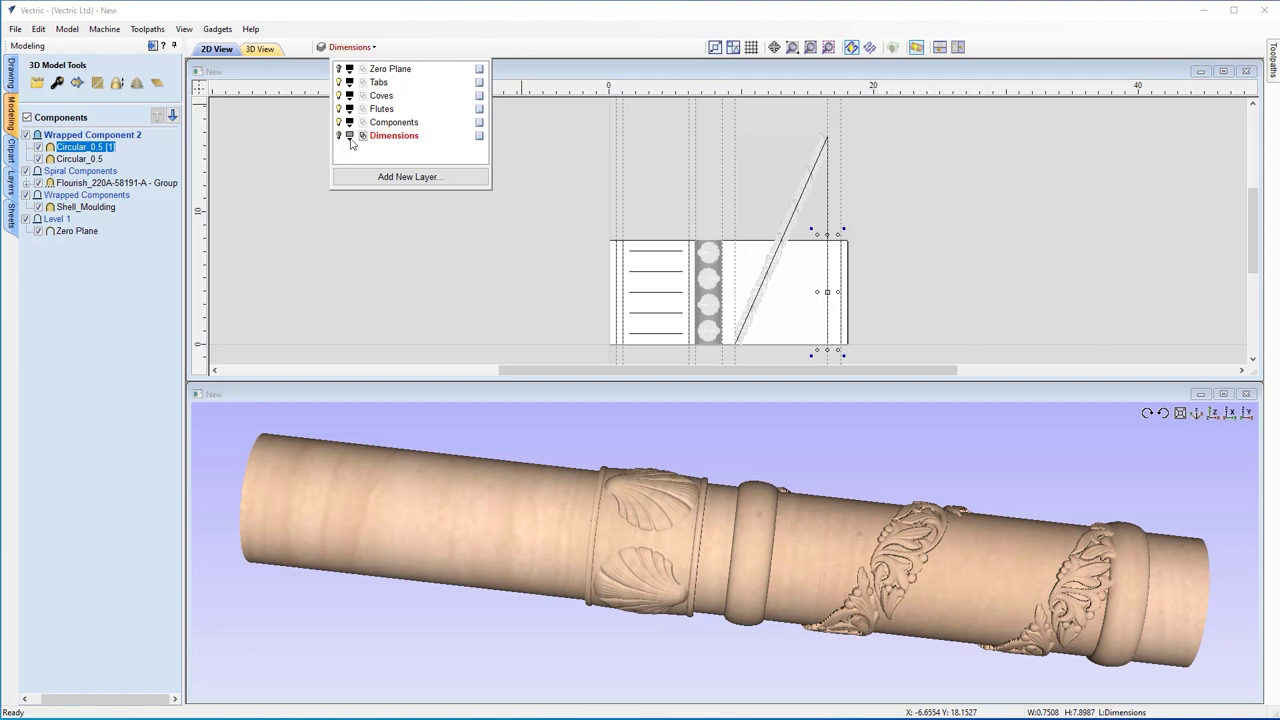
pyautogui.click(945, 268)
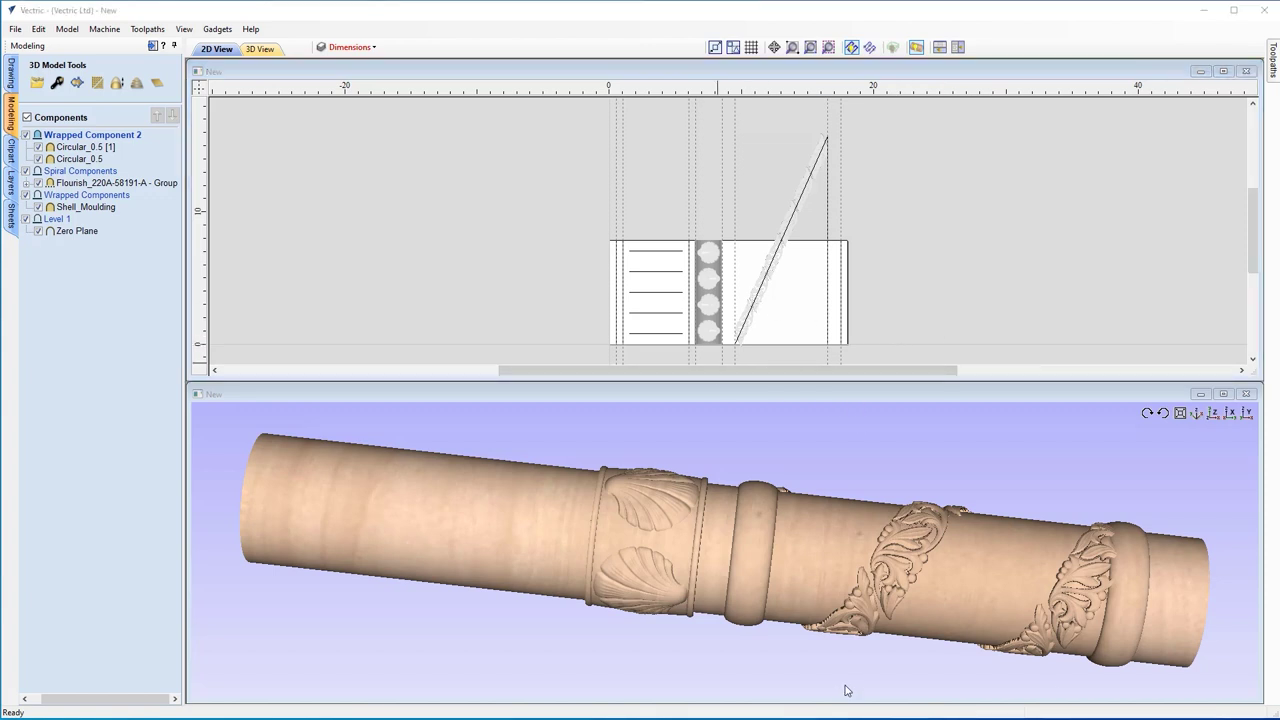
# - Switch to toolpath creation and confirm the material setup with a 0.0 gap outside the model and 0.5-inch clearance and plunge gaps
pyautogui.click(152, 46)
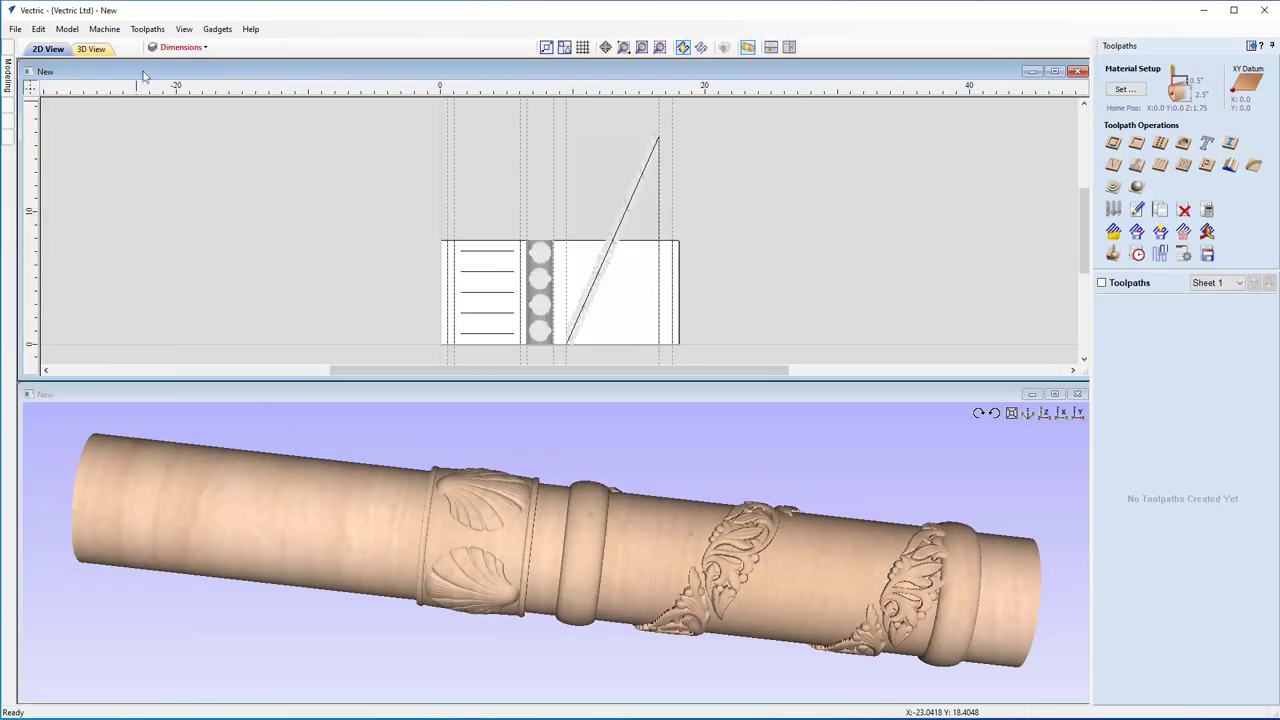
pyautogui.click(1122, 90)
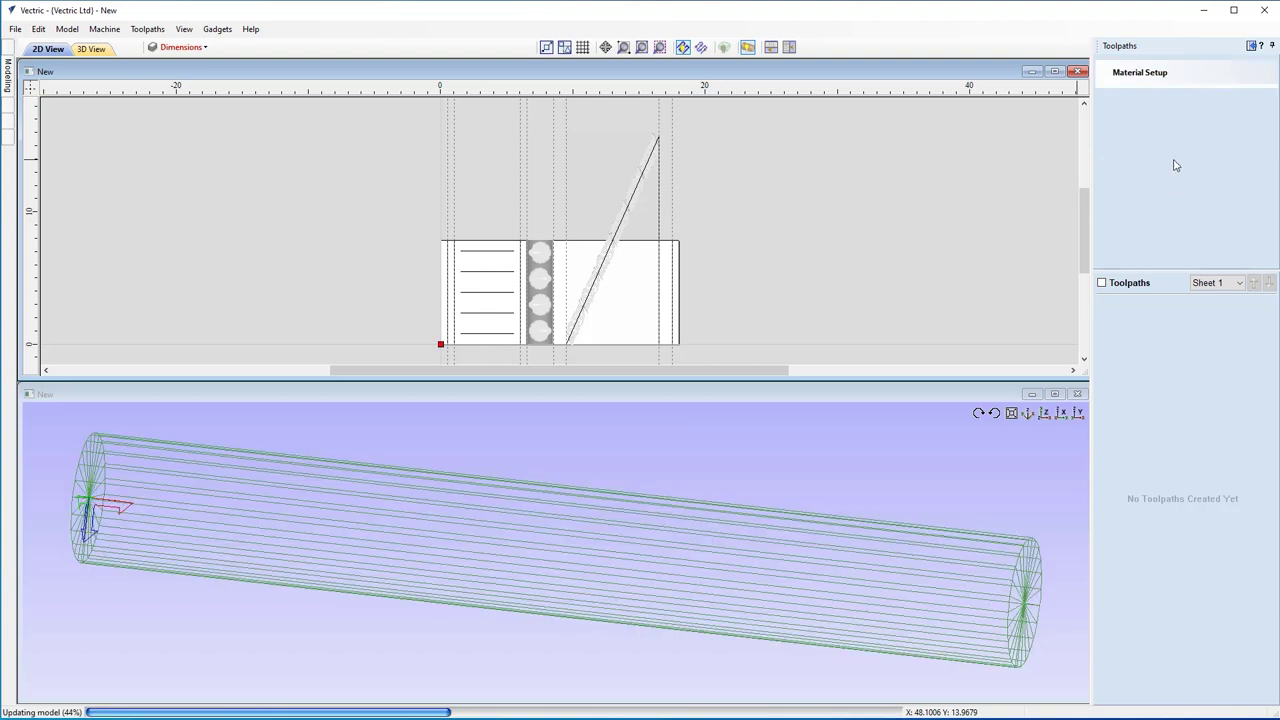
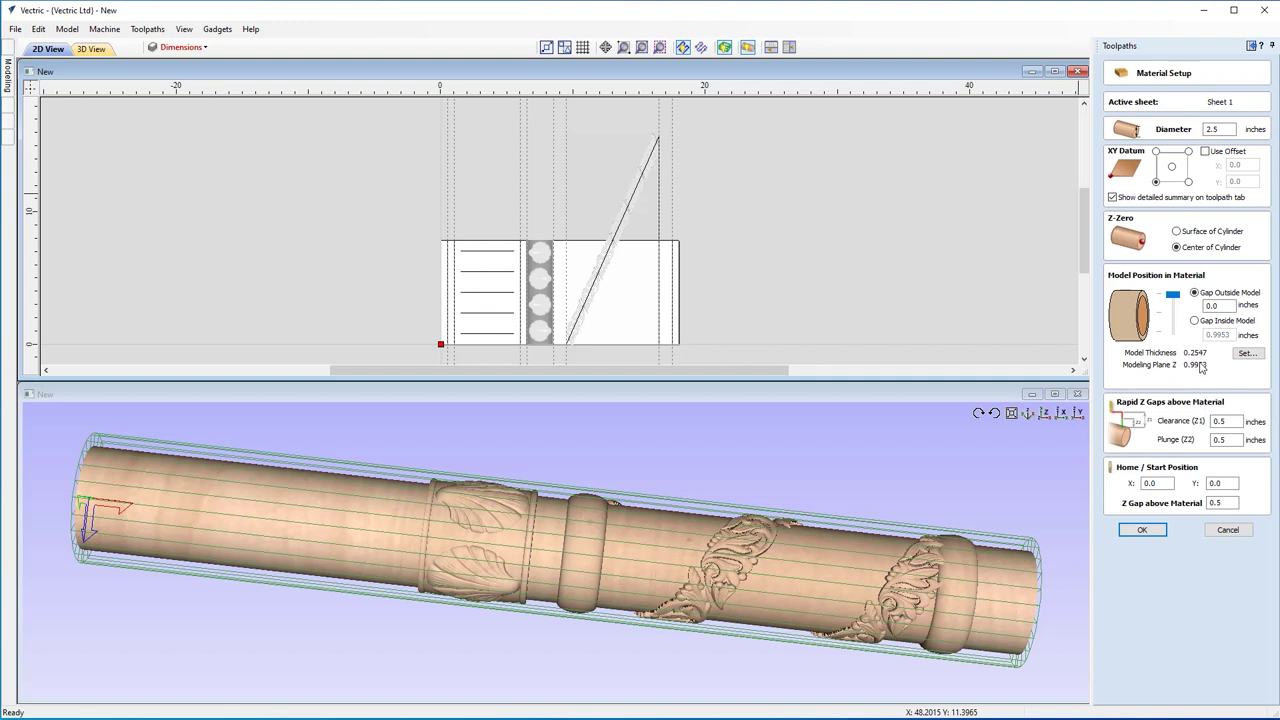
pyautogui.click(1222, 421)
pyautogui.click(1233, 439)
pyautogui.click(1142, 530)
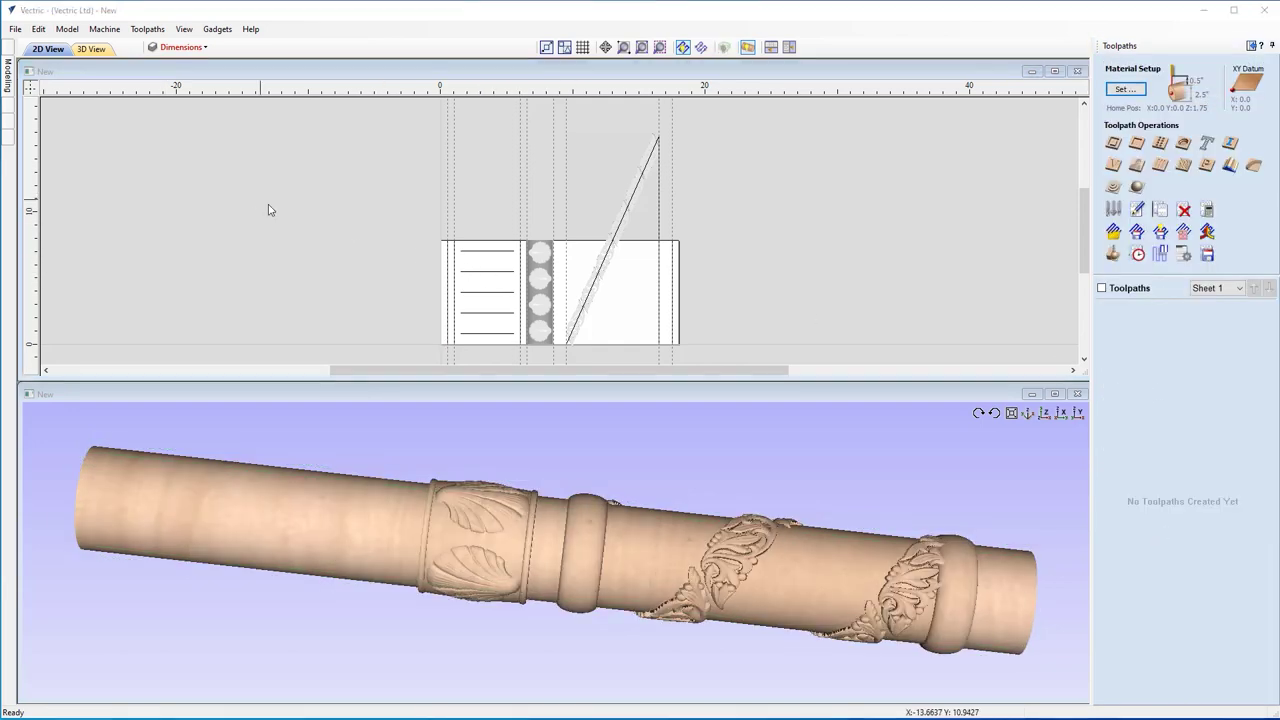
# - Save the project as Create a column.crv in the creating-a-column folder, replacing the existing file
pyautogui.click(16, 30)
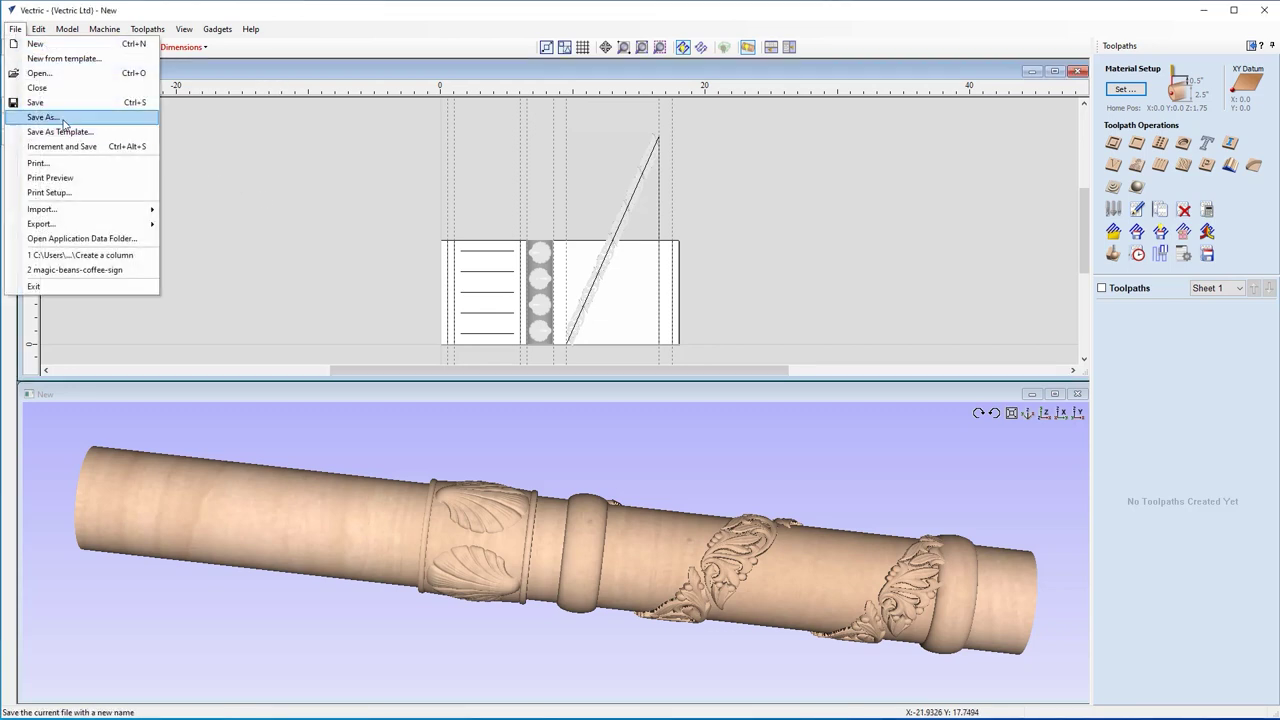
pyautogui.click(52, 114)
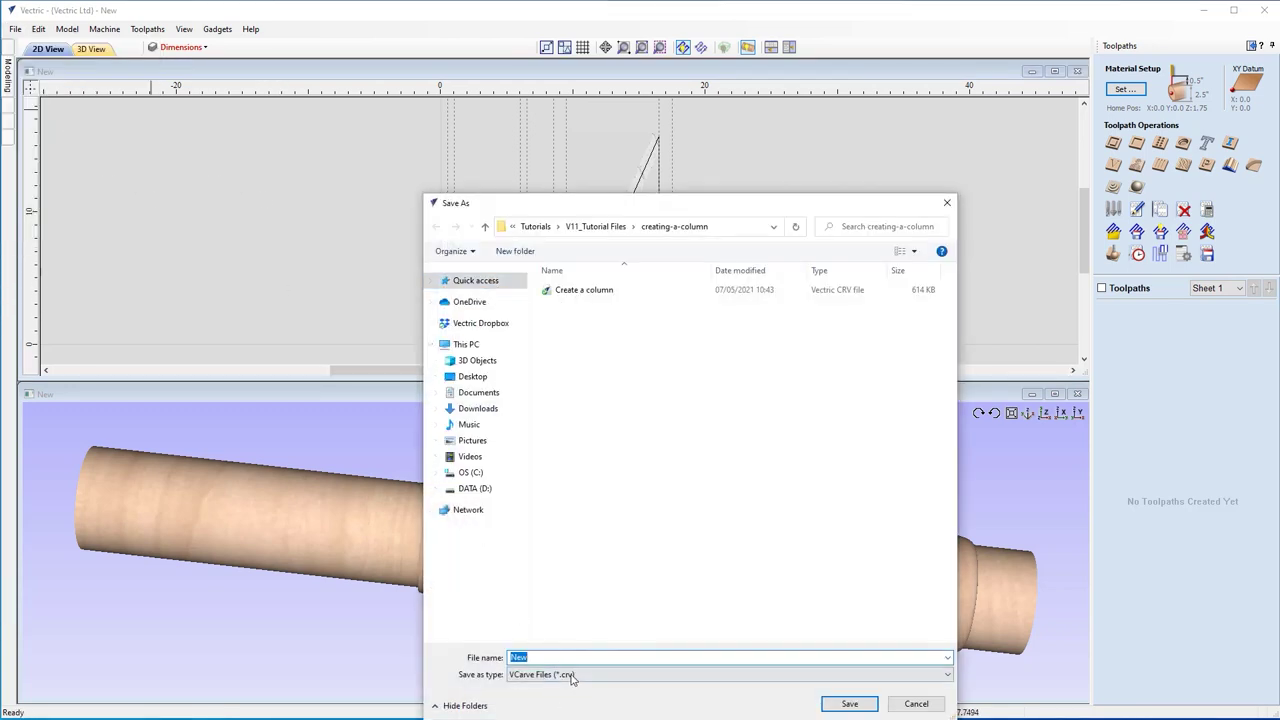
pyautogui.write('Creat')
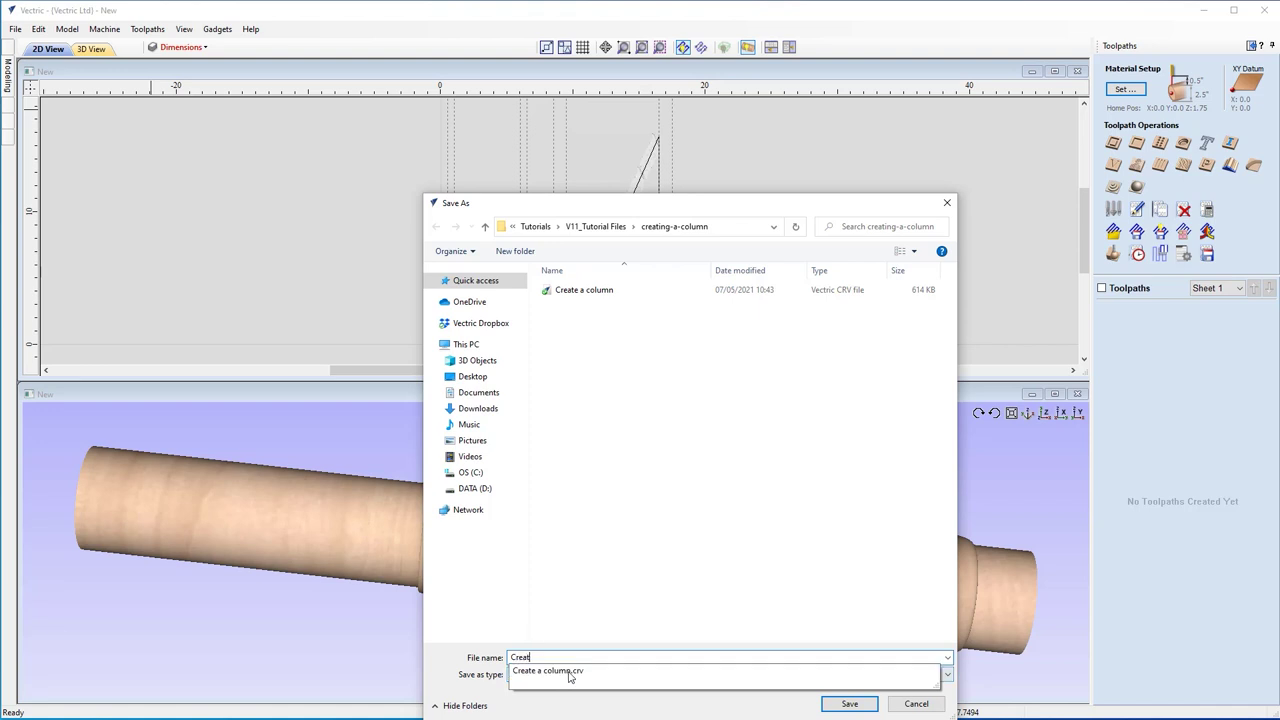
pyautogui.press('Down')
pyautogui.click(849, 703)
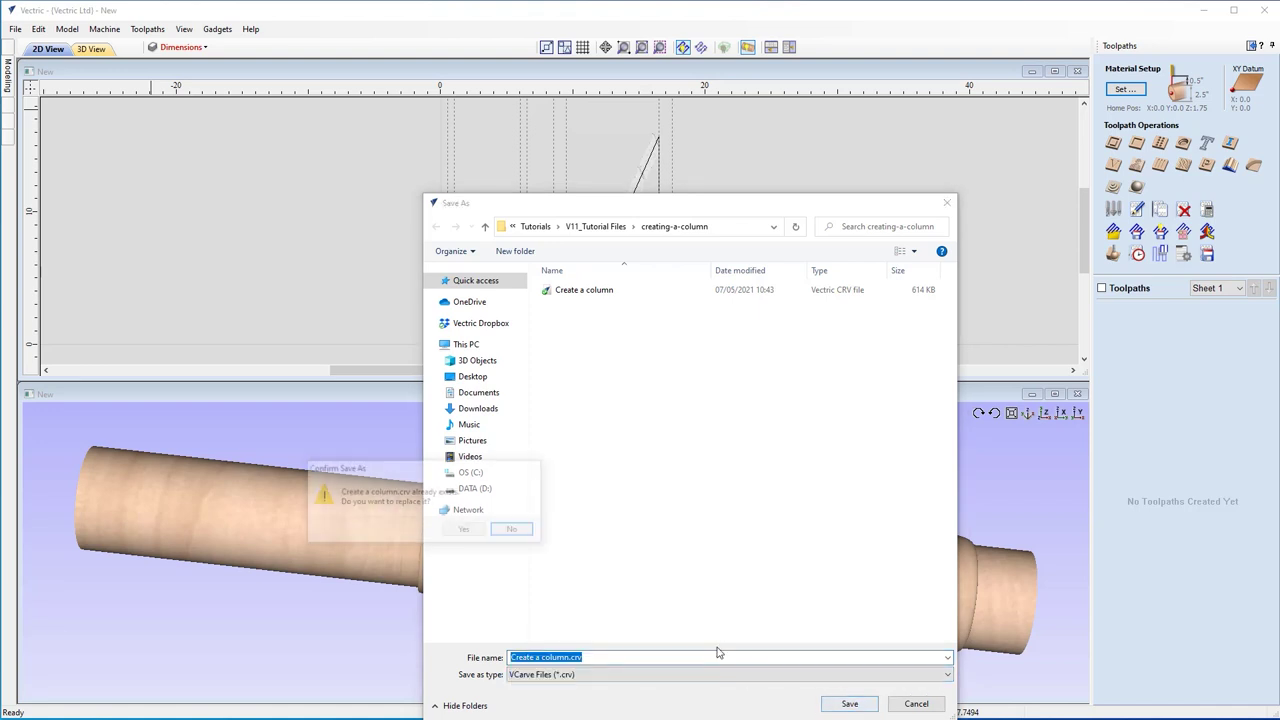
pyautogui.click(468, 530)
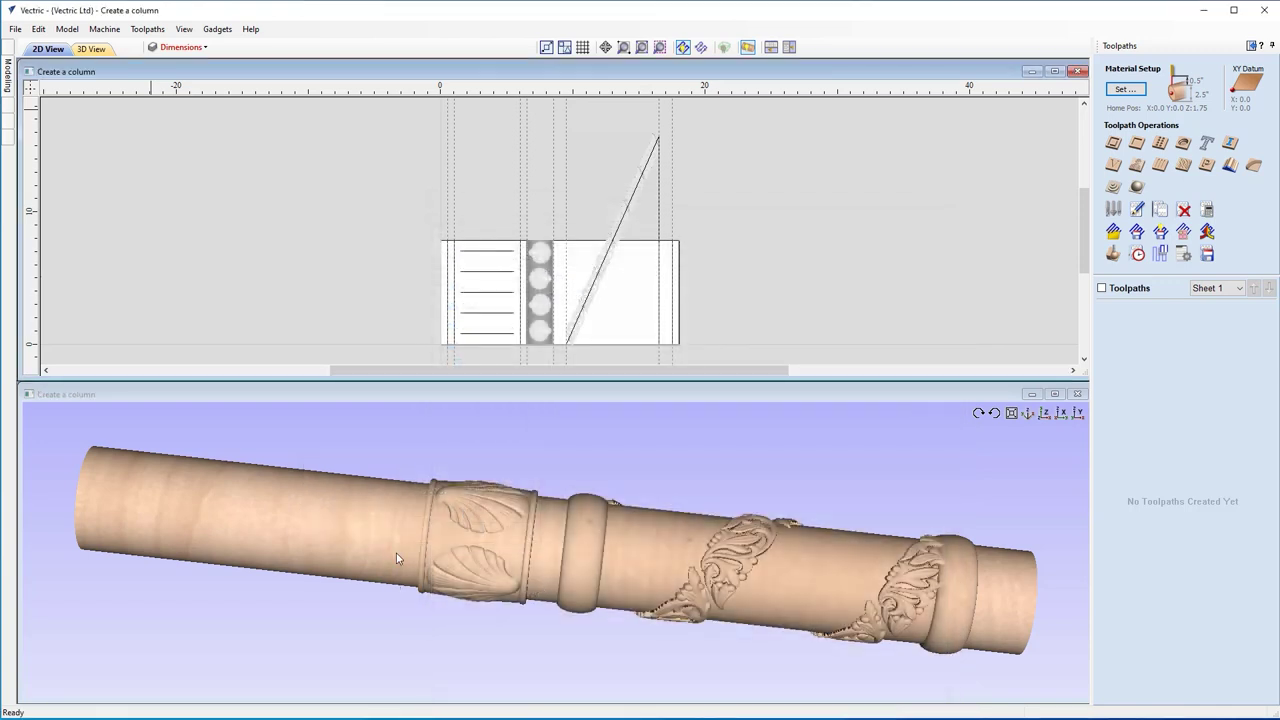
# - Start a 3D Rough Machining toolpath for the column and choose the imperial 1/4" End Mill as its tool
pyautogui.click(1045, 414)
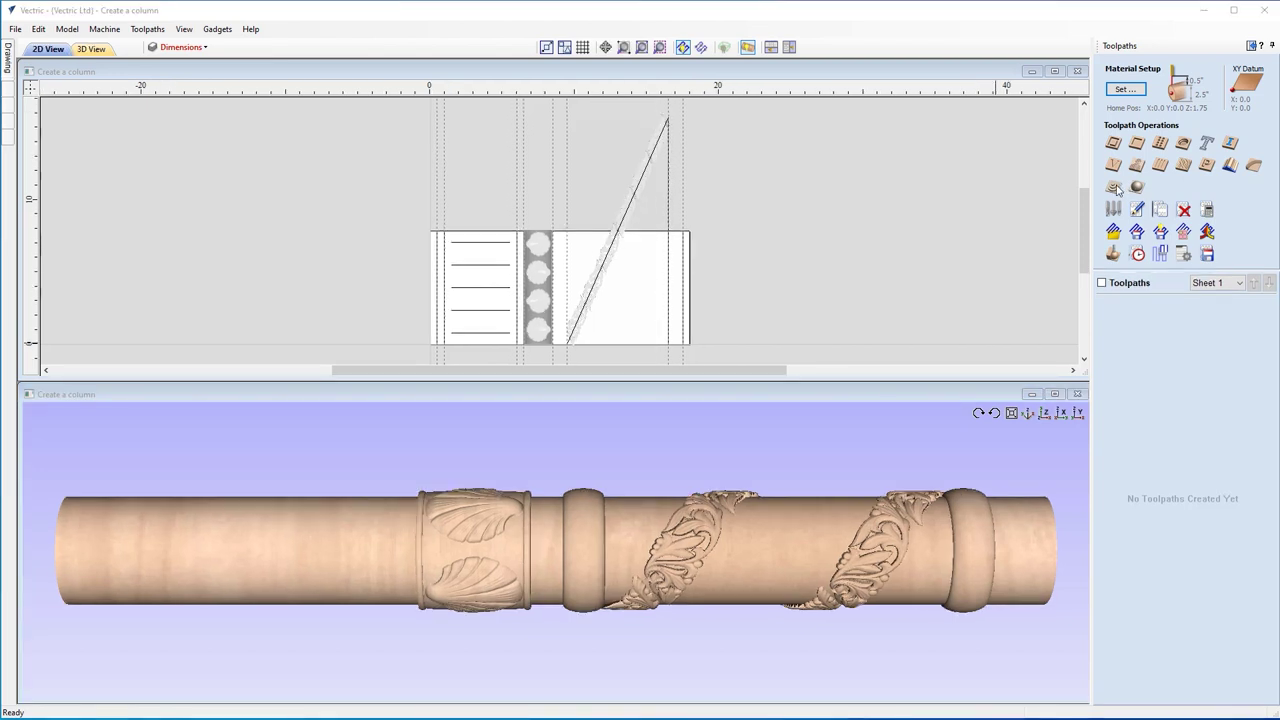
pyautogui.click(1116, 189)
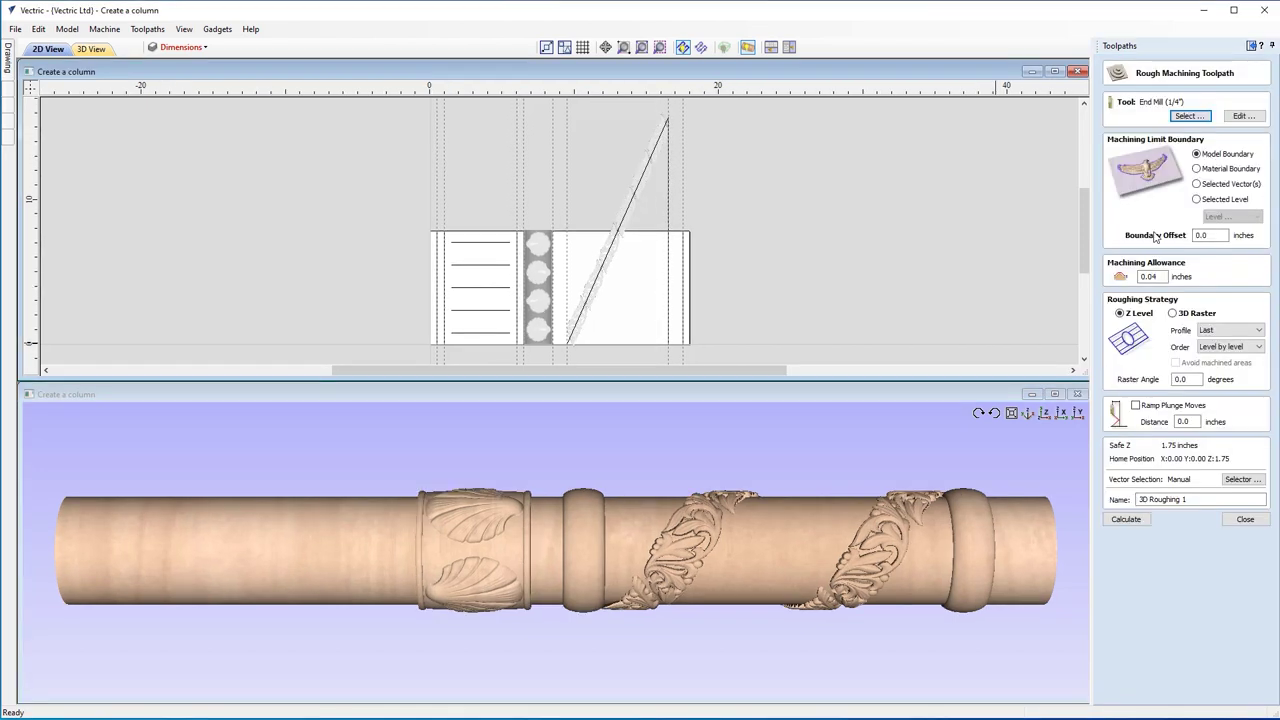
pyautogui.click(1189, 116)
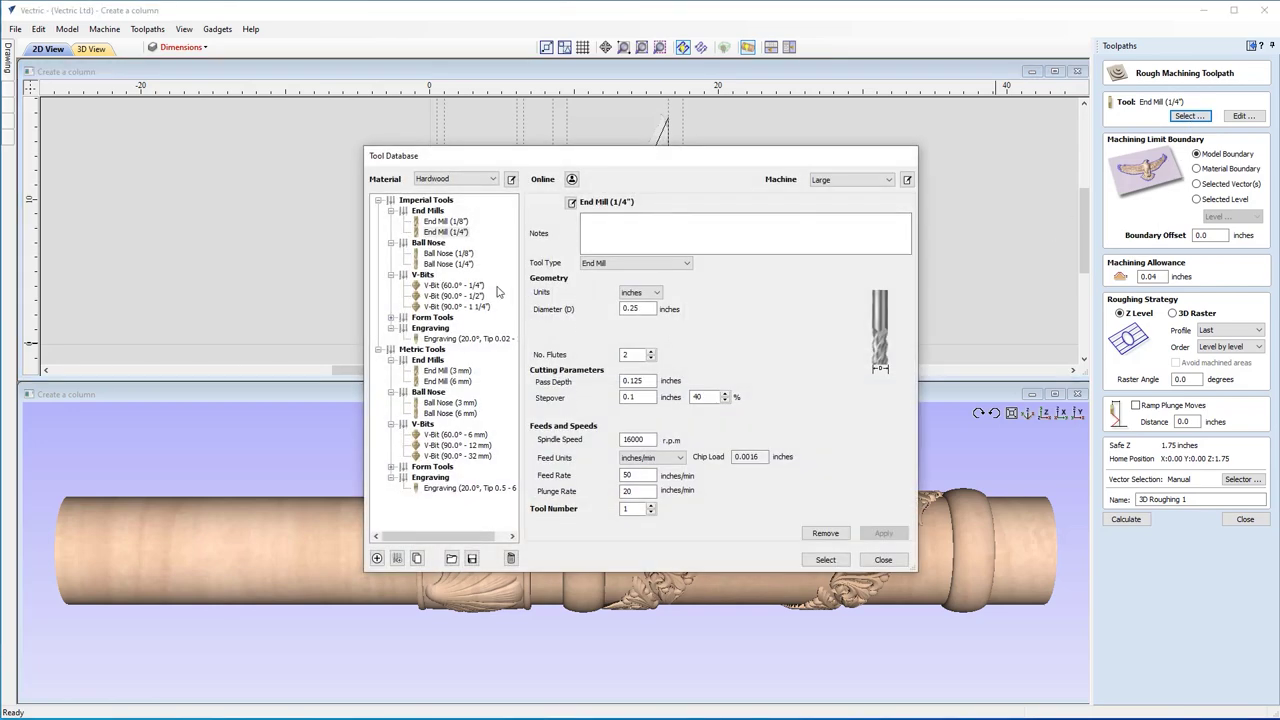
pyautogui.click(461, 233)
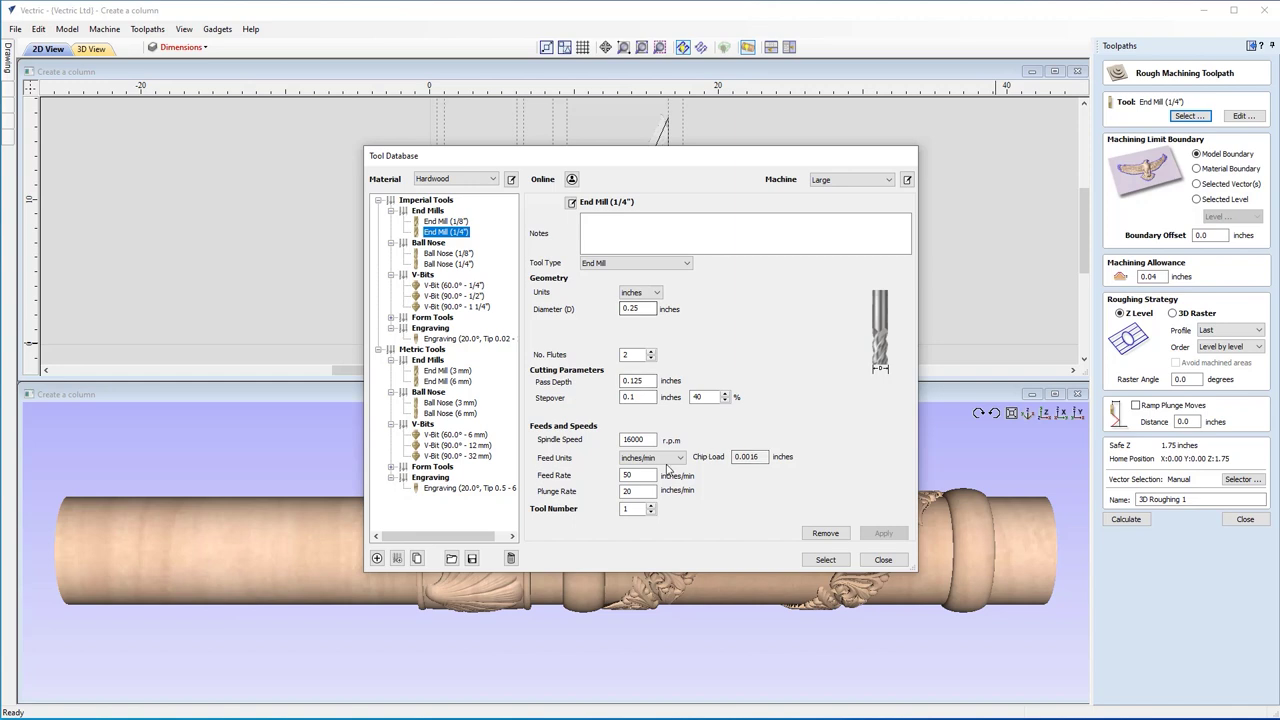
pyautogui.click(624, 510)
pyautogui.click(825, 559)
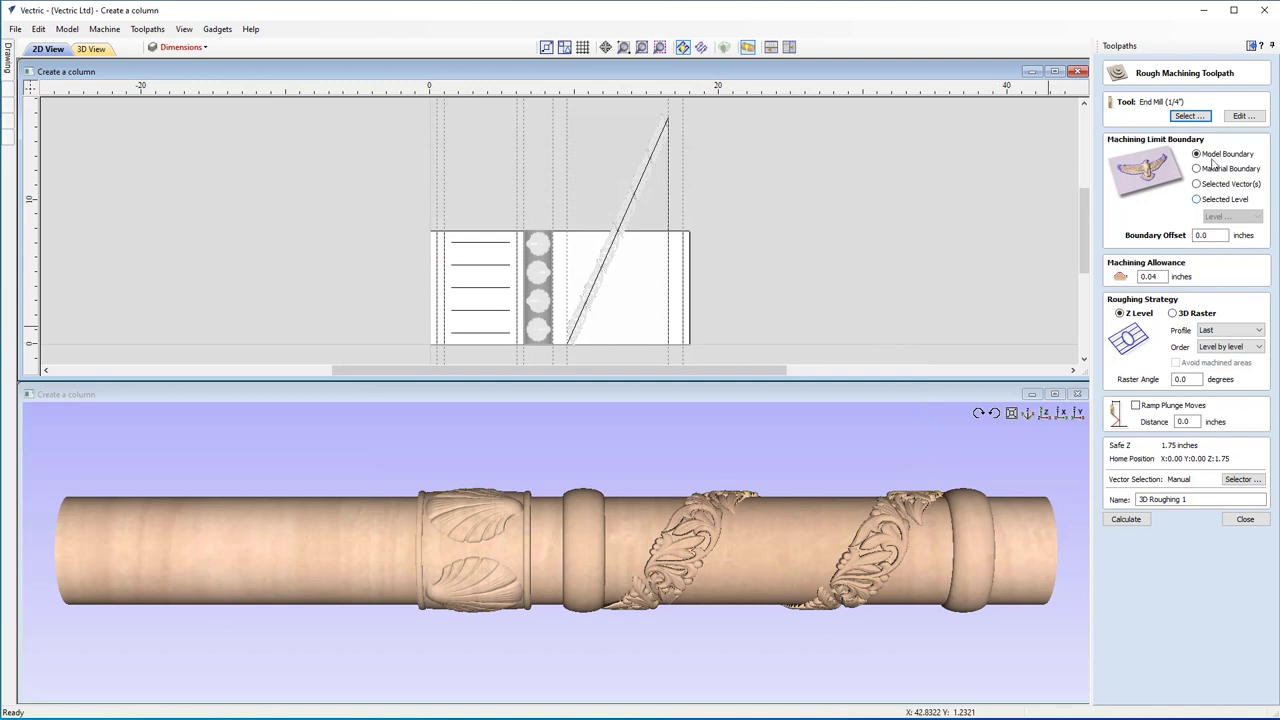
# - Set the roughing machining allowance to 0.03 inches, name the toolpath 3D Roughing - .25EM and calculate it with the Z Level strategy
pyautogui.click(1210, 235)
pyautogui.doubleClick(1143, 276)
pyautogui.write('0.03')
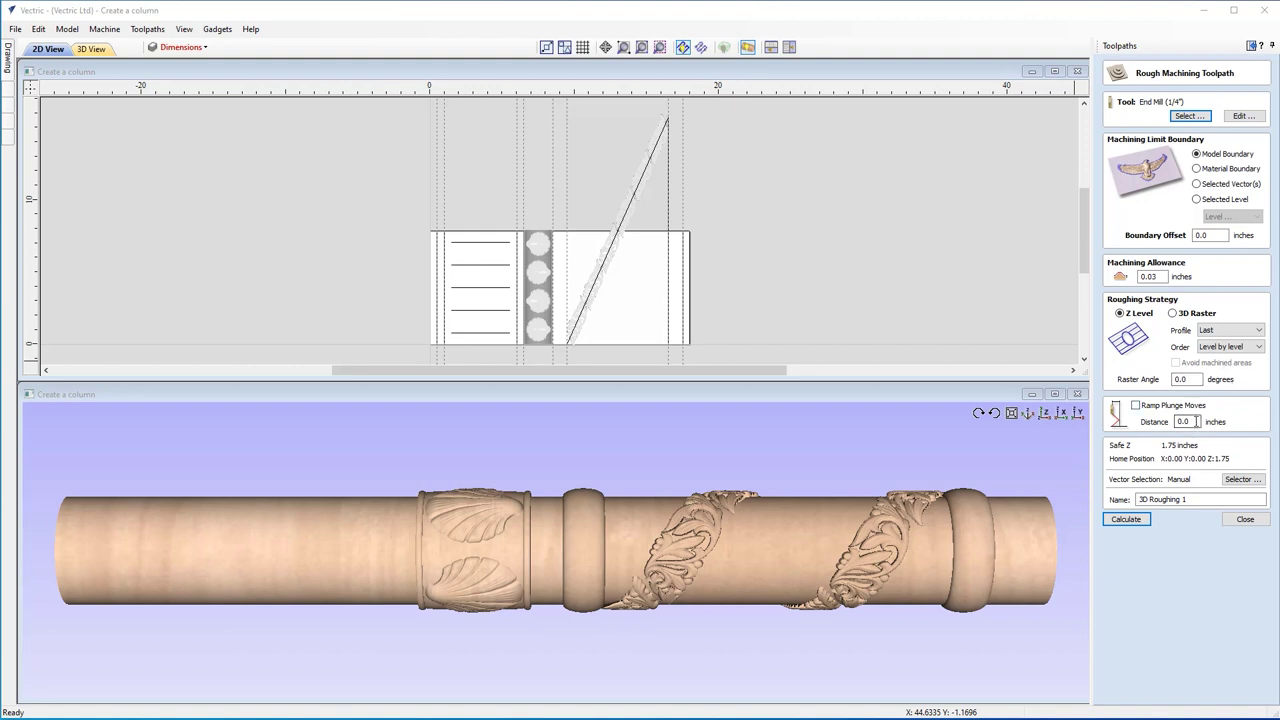
pyautogui.click(1216, 498)
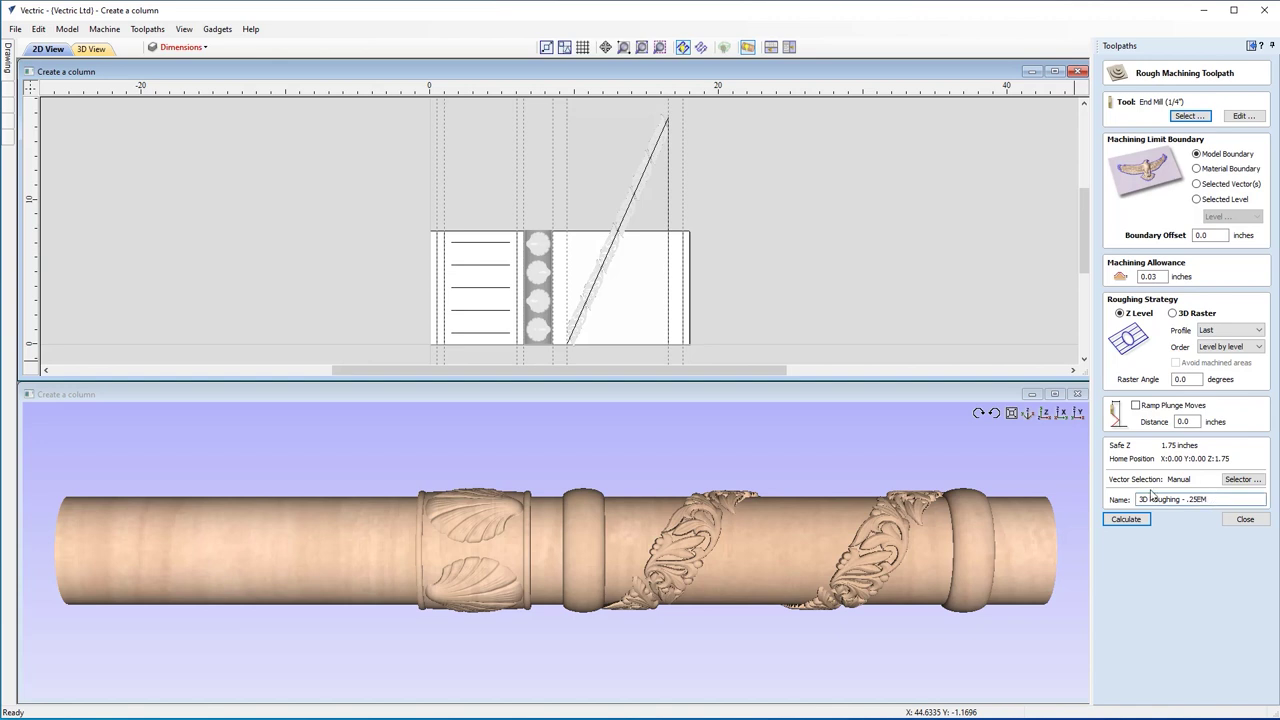
pyautogui.click(1125, 519)
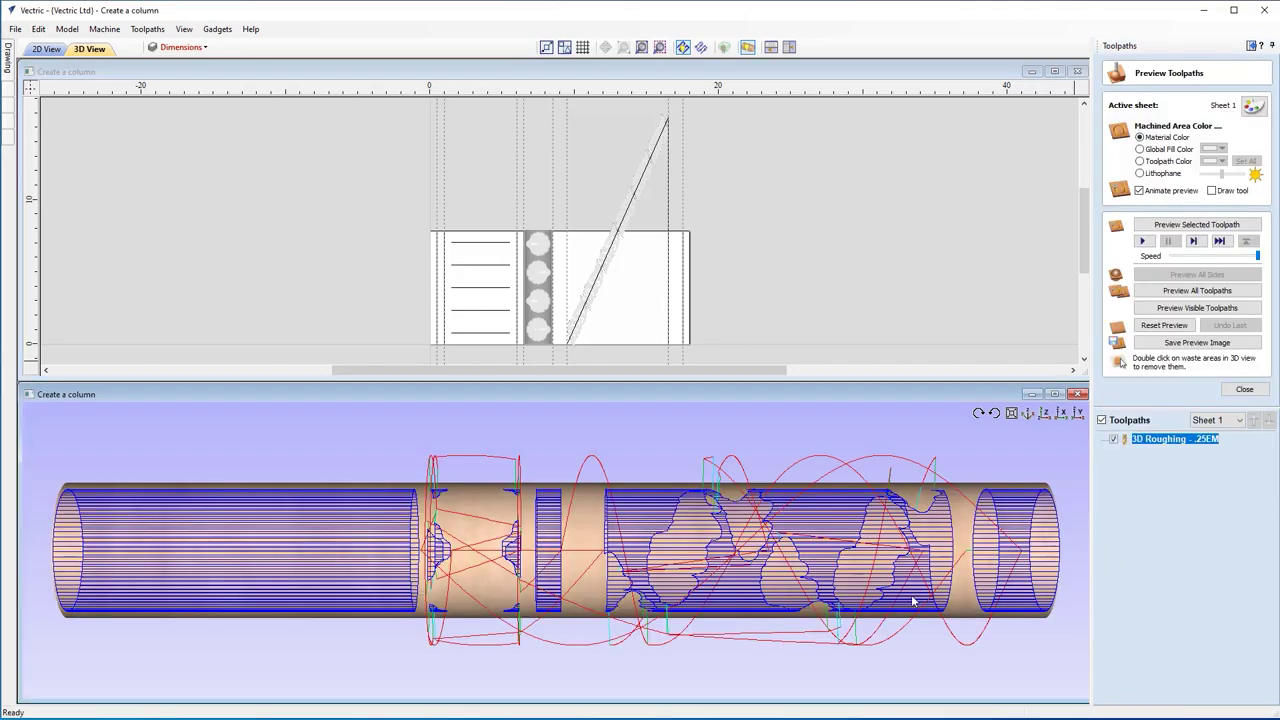
# - Inspect the roughing passes around the column and simulate the roughing cut in the preview
pyautogui.moveTo(736, 590)
pyautogui.mouseDown()
pyautogui.moveTo(699, 528)
pyautogui.moveTo(733, 594)
pyautogui.mouseUp()
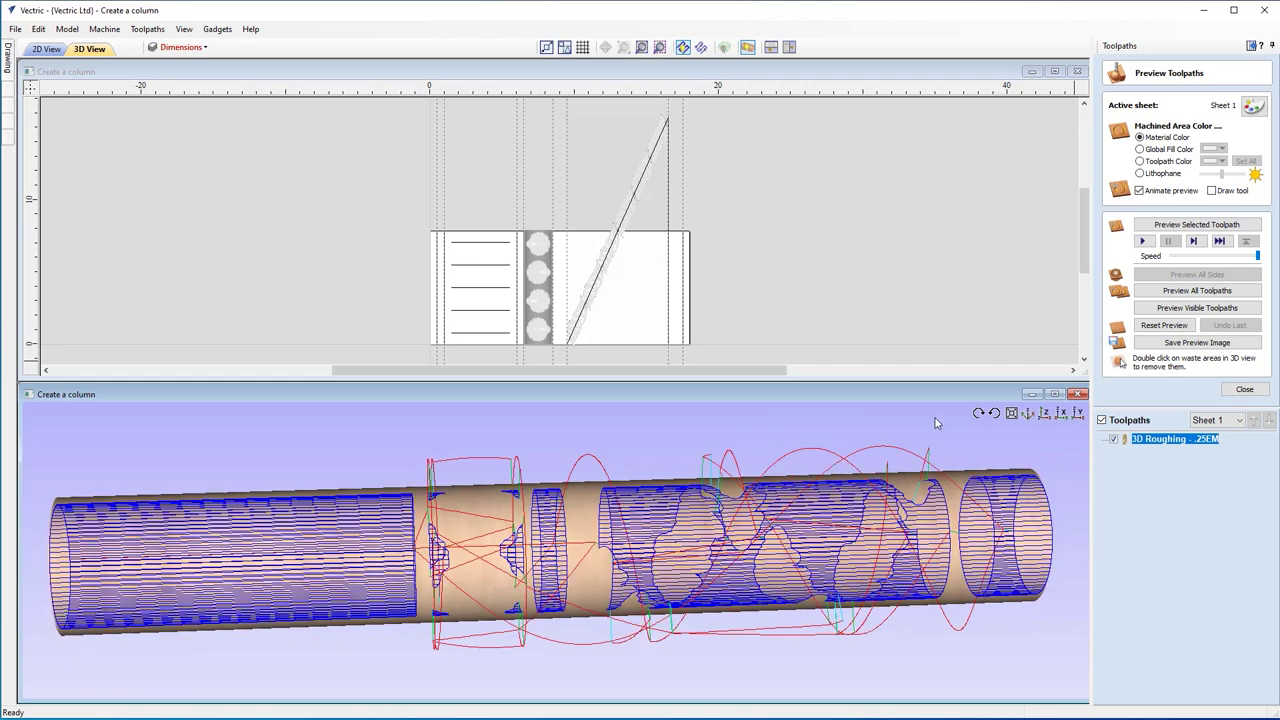
pyautogui.click(1043, 416)
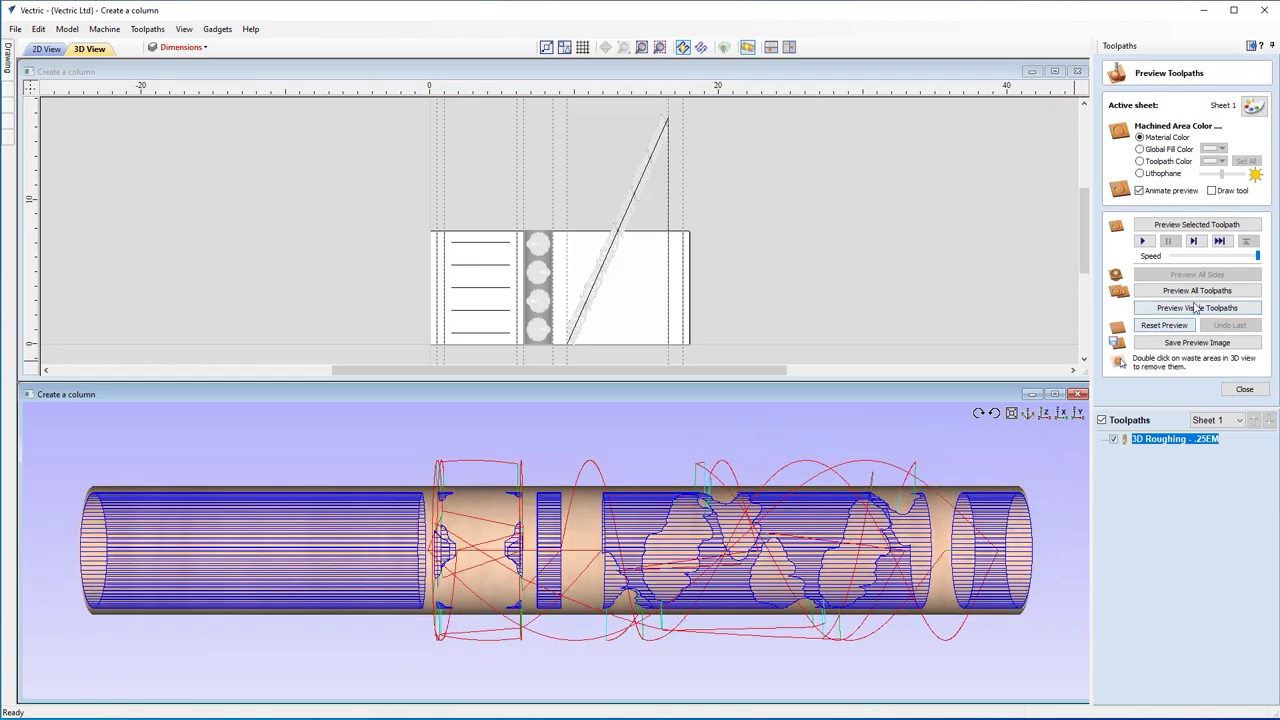
pyautogui.click(1194, 224)
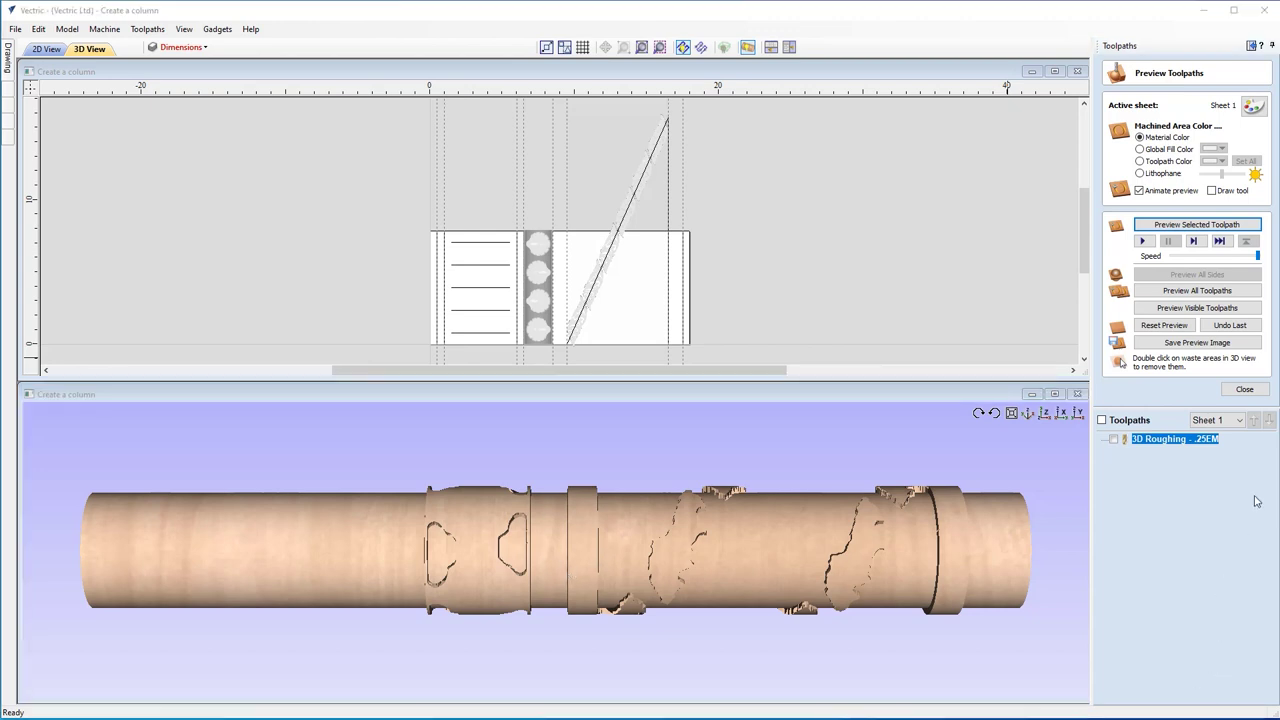
pyautogui.click(1259, 390)
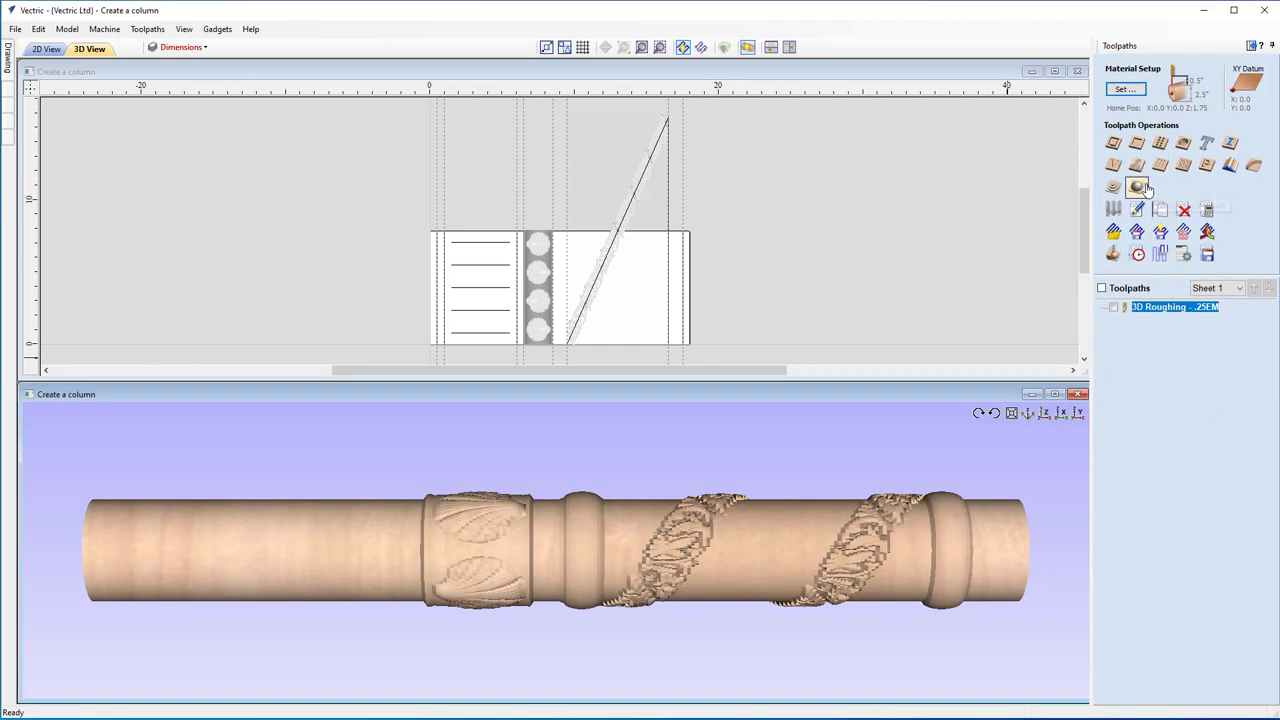
# - Calculate a Finish Machining toolpath named 3D Finish - .125BEM using the 1/8" Ball Nose, model boundary and a Raster strategy at 0.0 degrees
pyautogui.click(1140, 188)
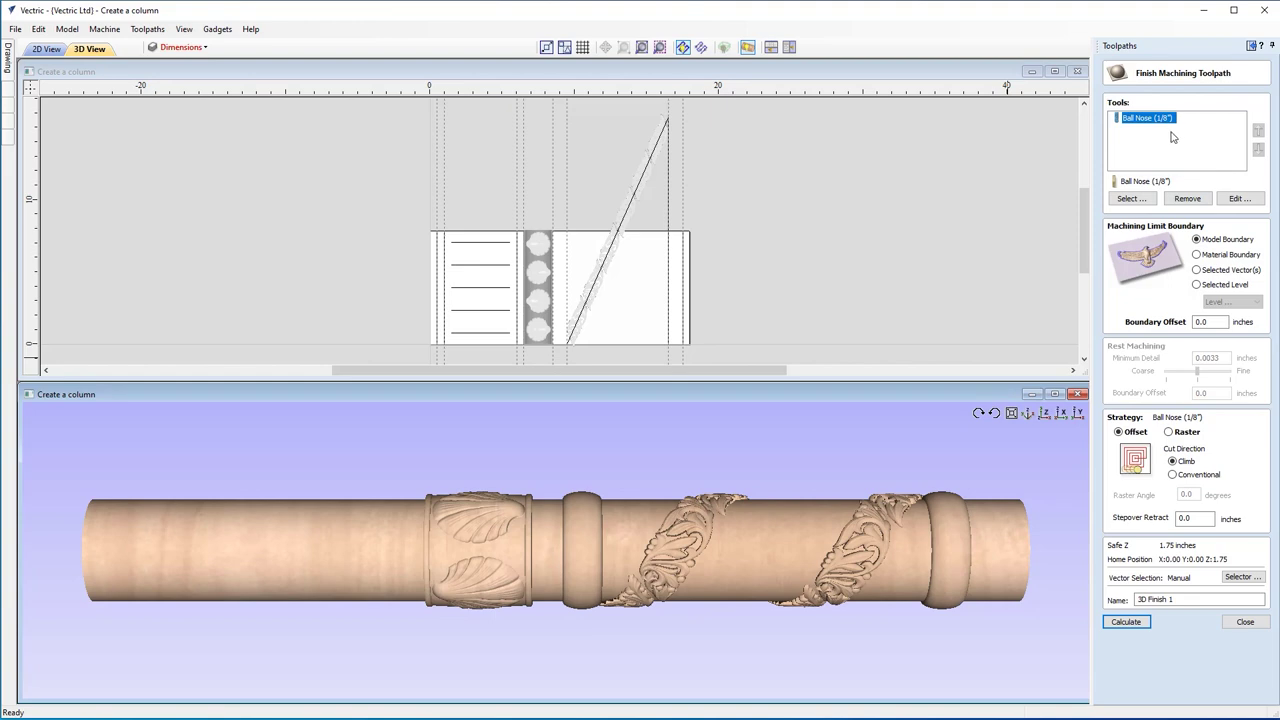
pyautogui.click(1132, 198)
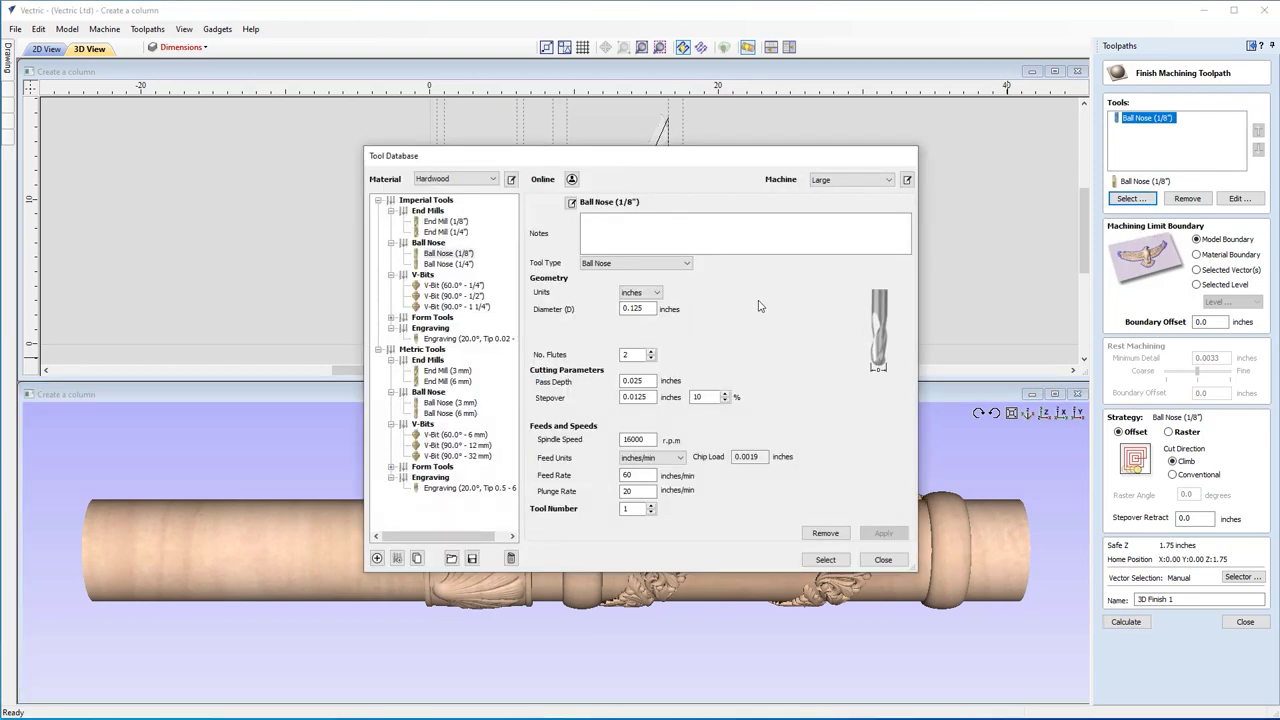
pyautogui.click(880, 560)
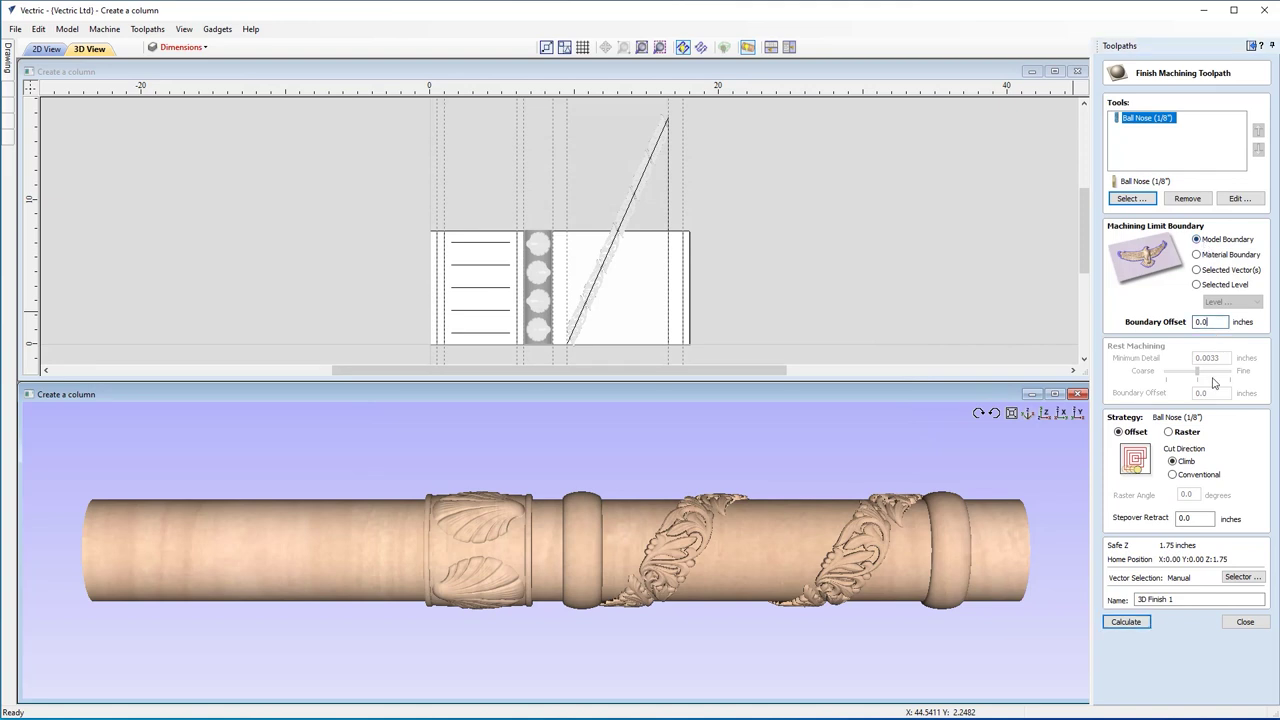
pyautogui.click(1210, 321)
pyautogui.click(1182, 436)
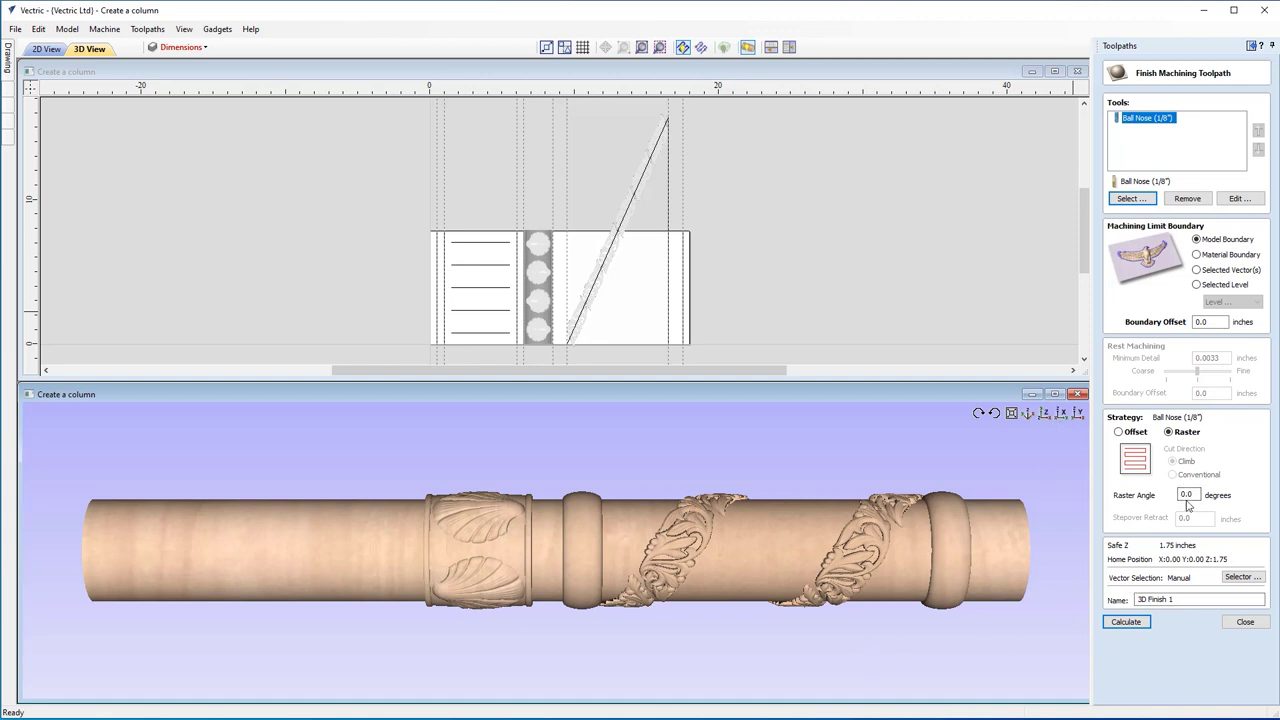
pyautogui.click(1193, 599)
pyautogui.click(1126, 621)
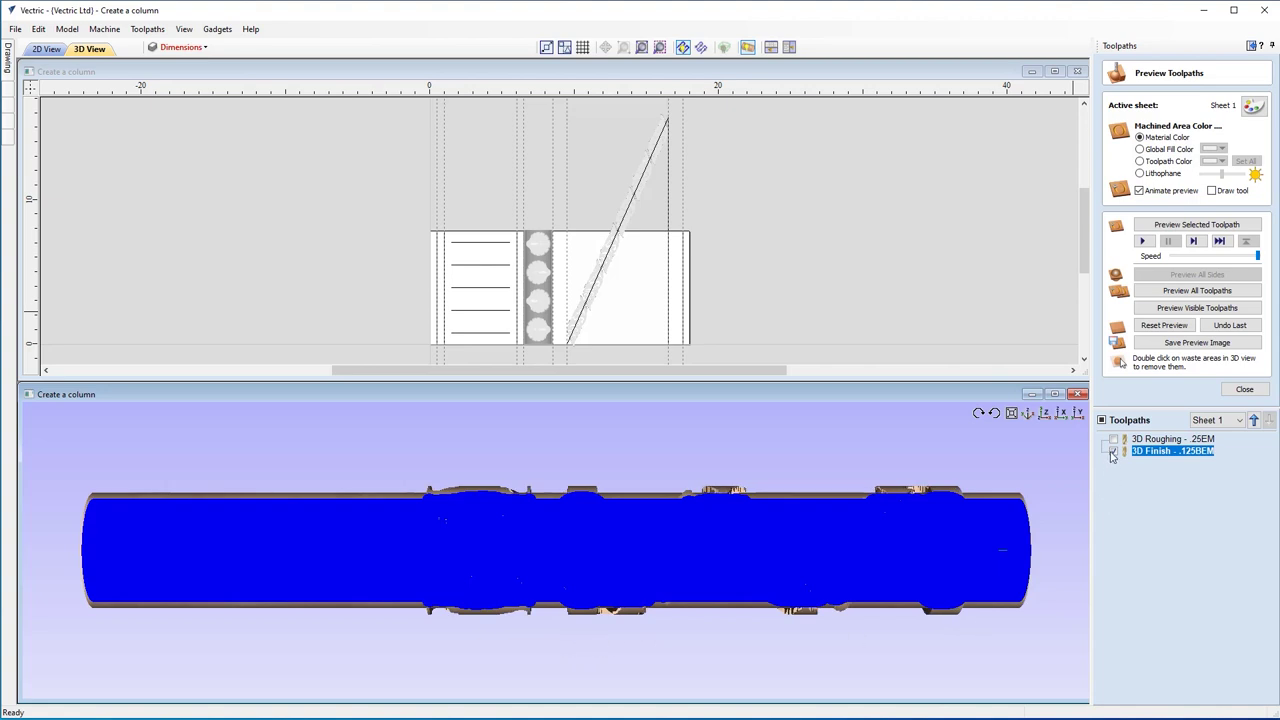
# - Check the finishing toolpath's details and simulate its cut on the roughed column
pyautogui.click(1113, 452)
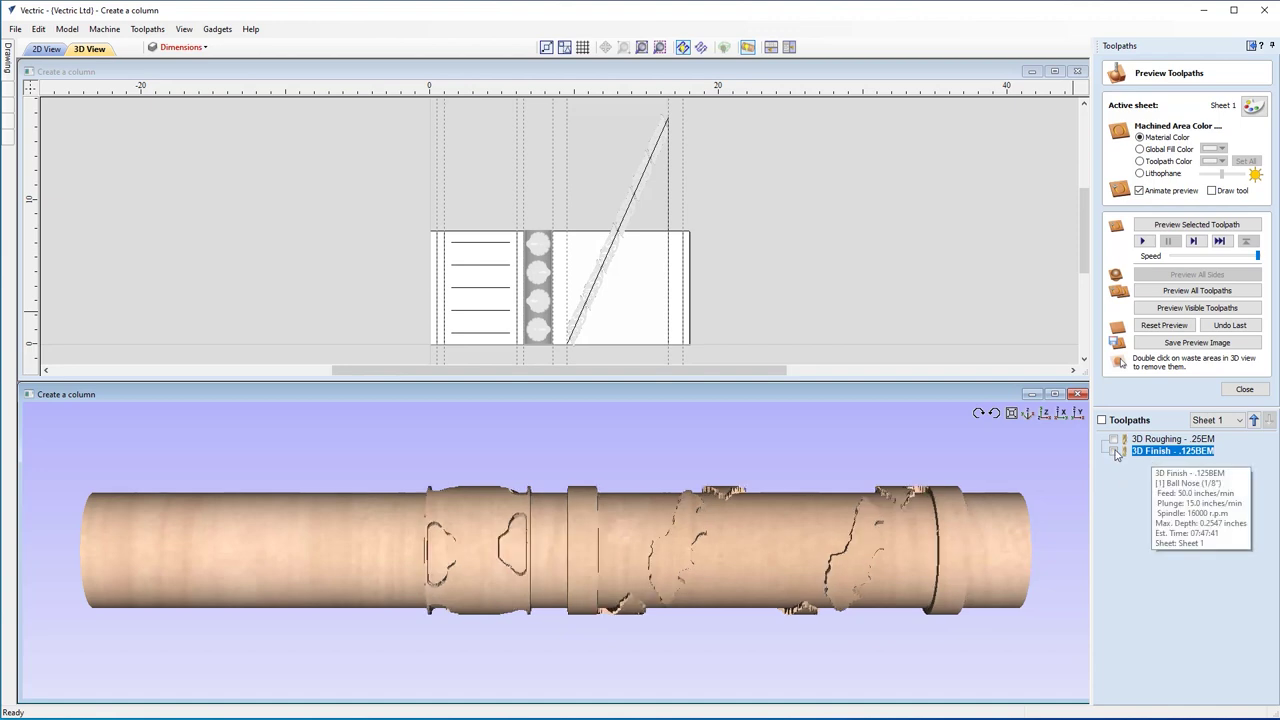
pyautogui.click(1113, 451)
pyautogui.click(1176, 225)
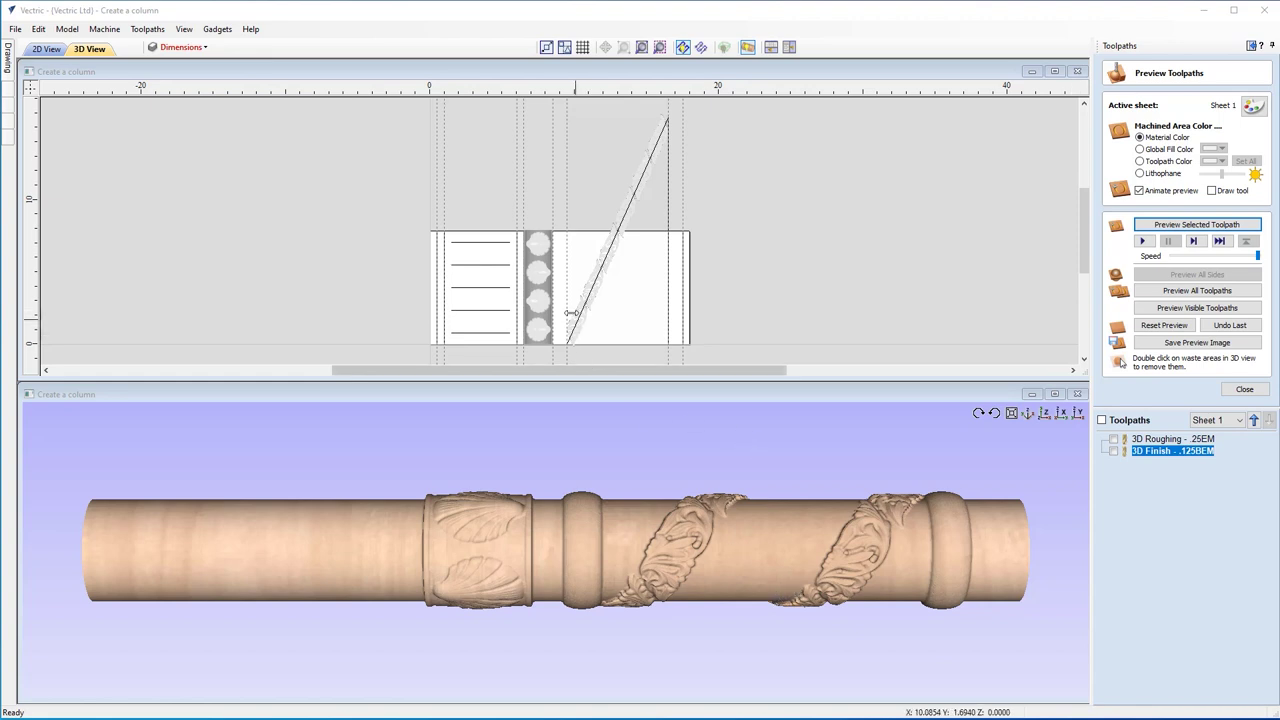
# - Start a Fluting toolpath on the five flute lines with a start depth of .2547 and a flute depth of .125 inches
pyautogui.click(496, 250)
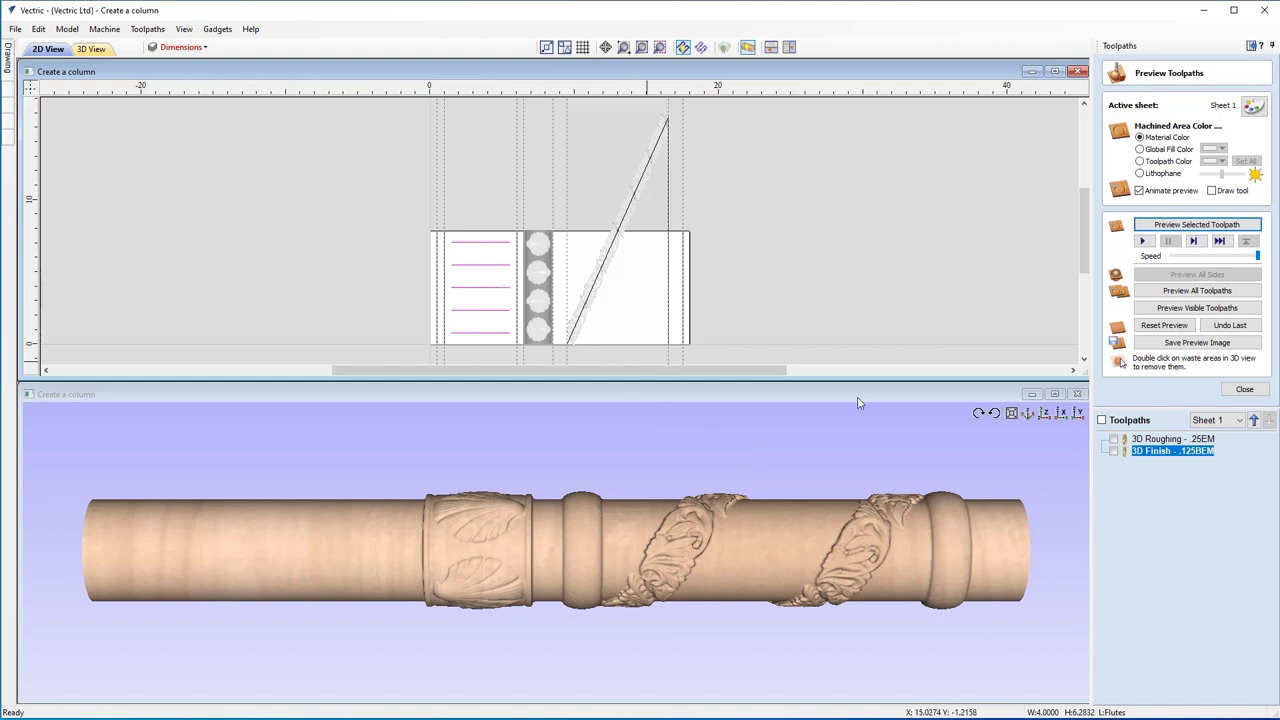
pyautogui.click(1244, 389)
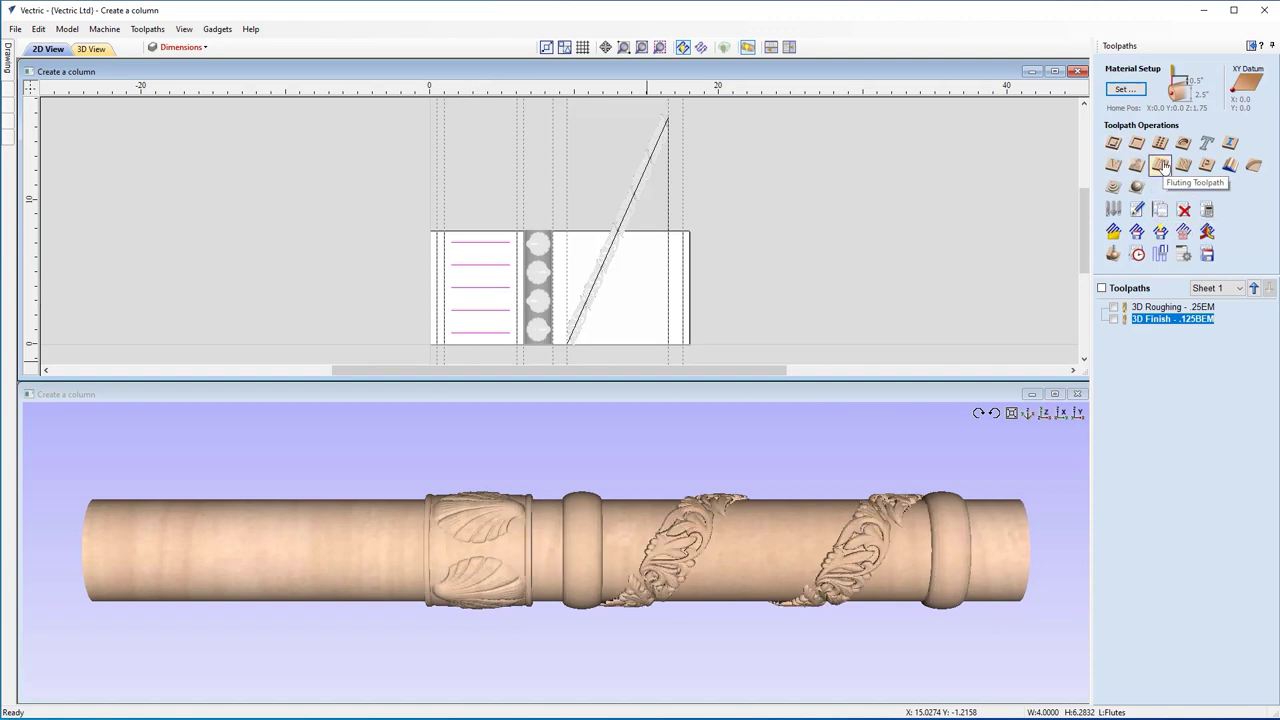
pyautogui.click(1160, 165)
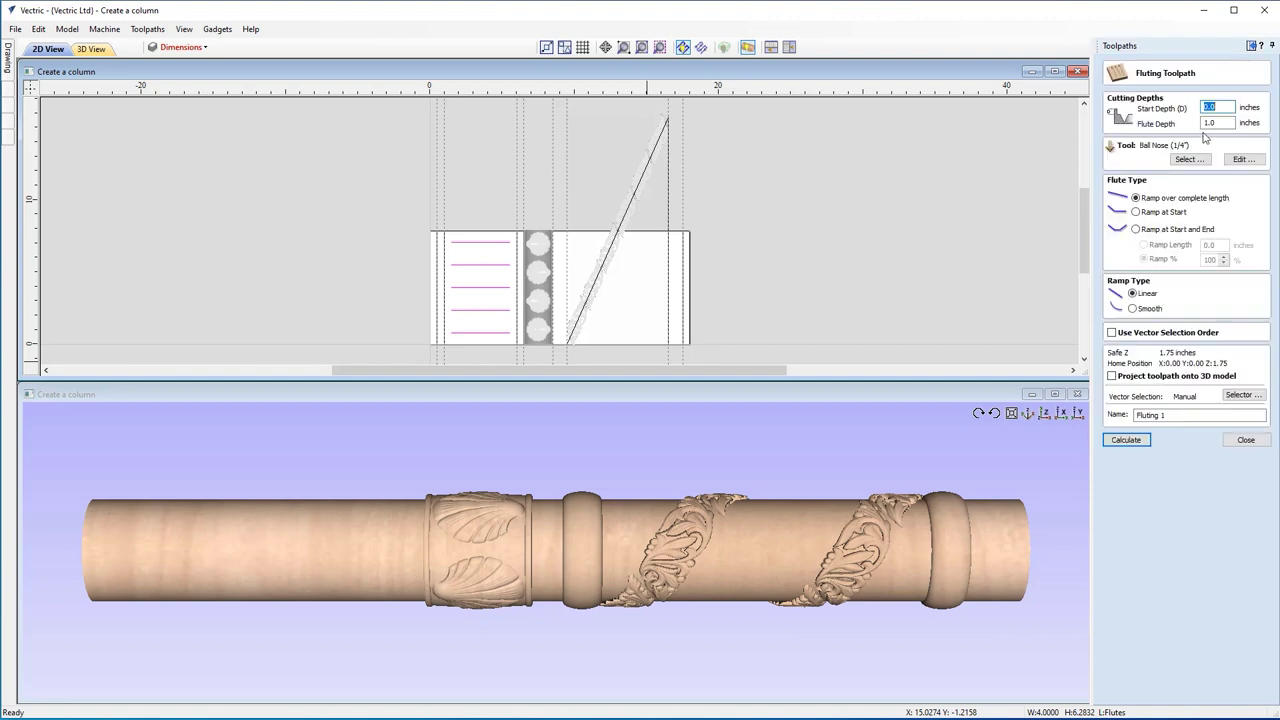
pyautogui.click(1225, 108)
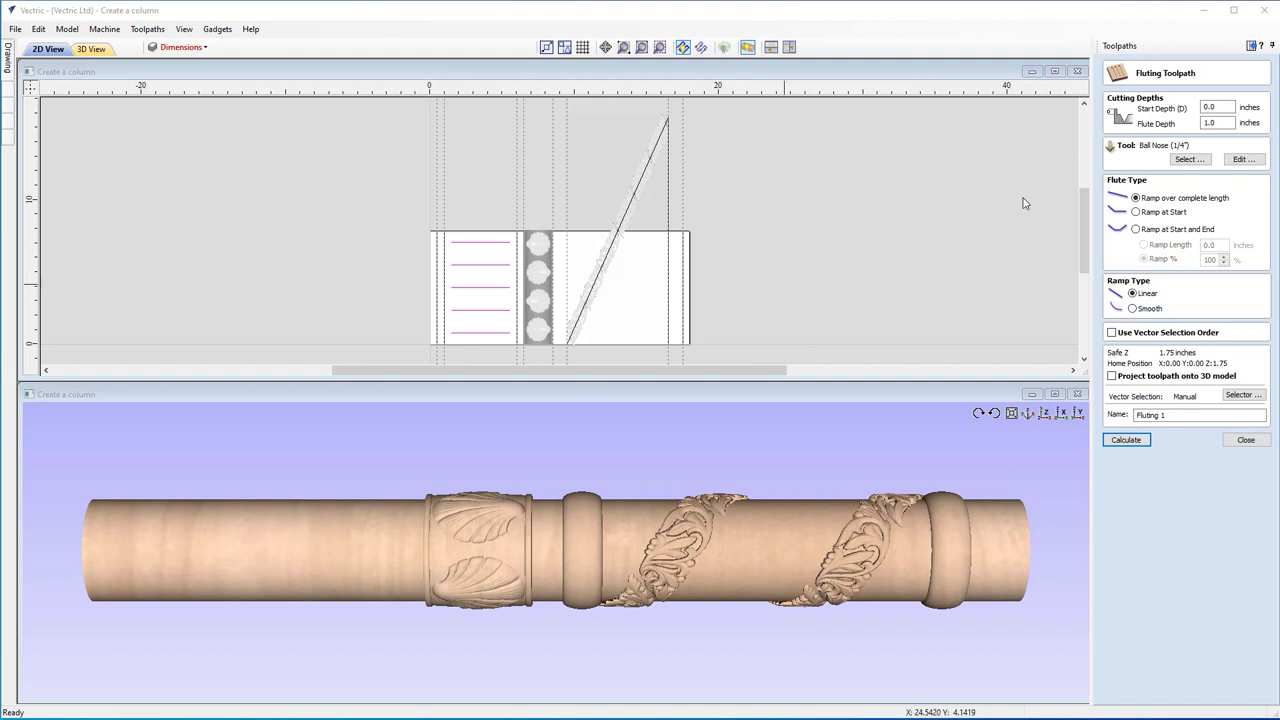
pyautogui.doubleClick(1210, 107)
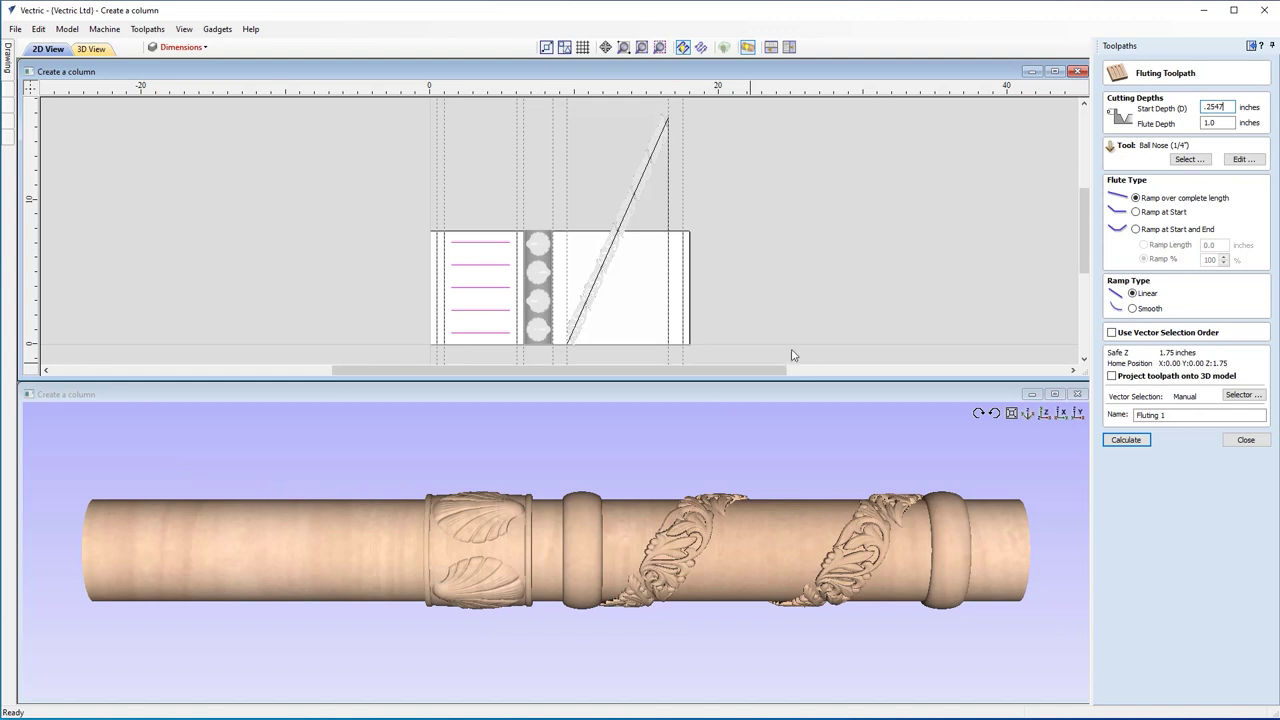
pyautogui.click(1229, 127)
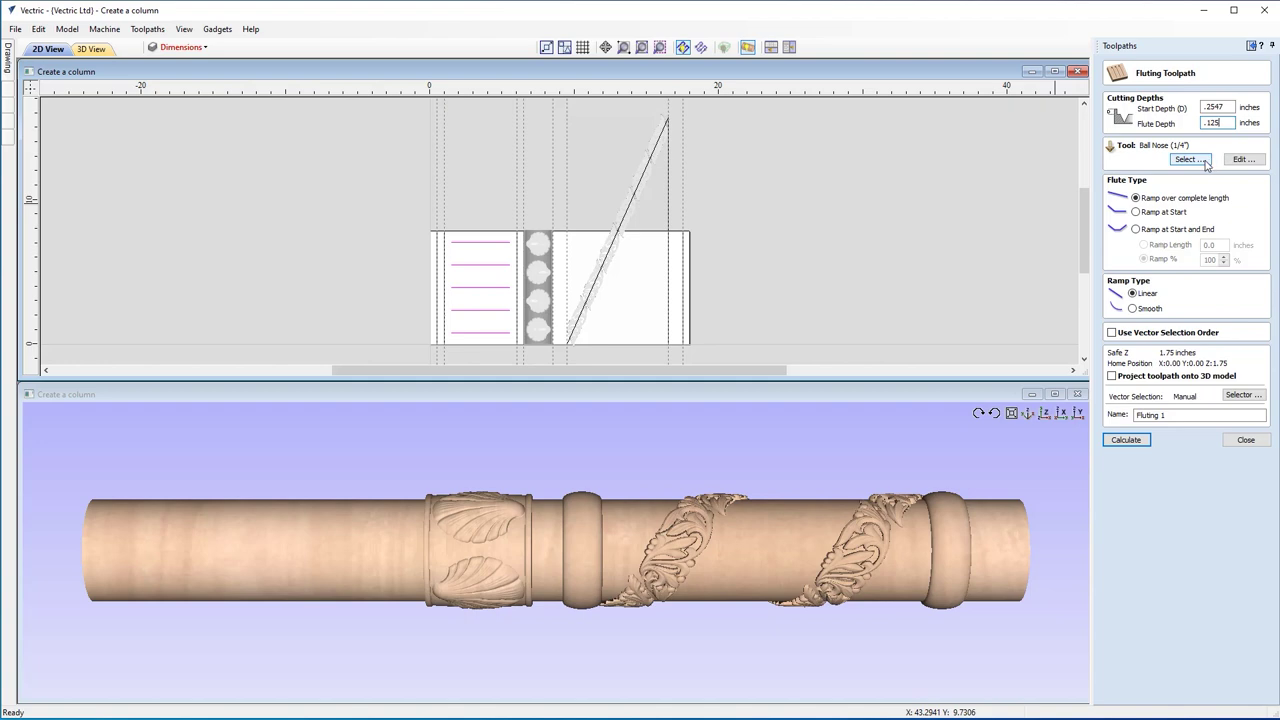
# - Choose the imperial 1/2" Ball Nose as the fluting tool
pyautogui.click(1200, 161)
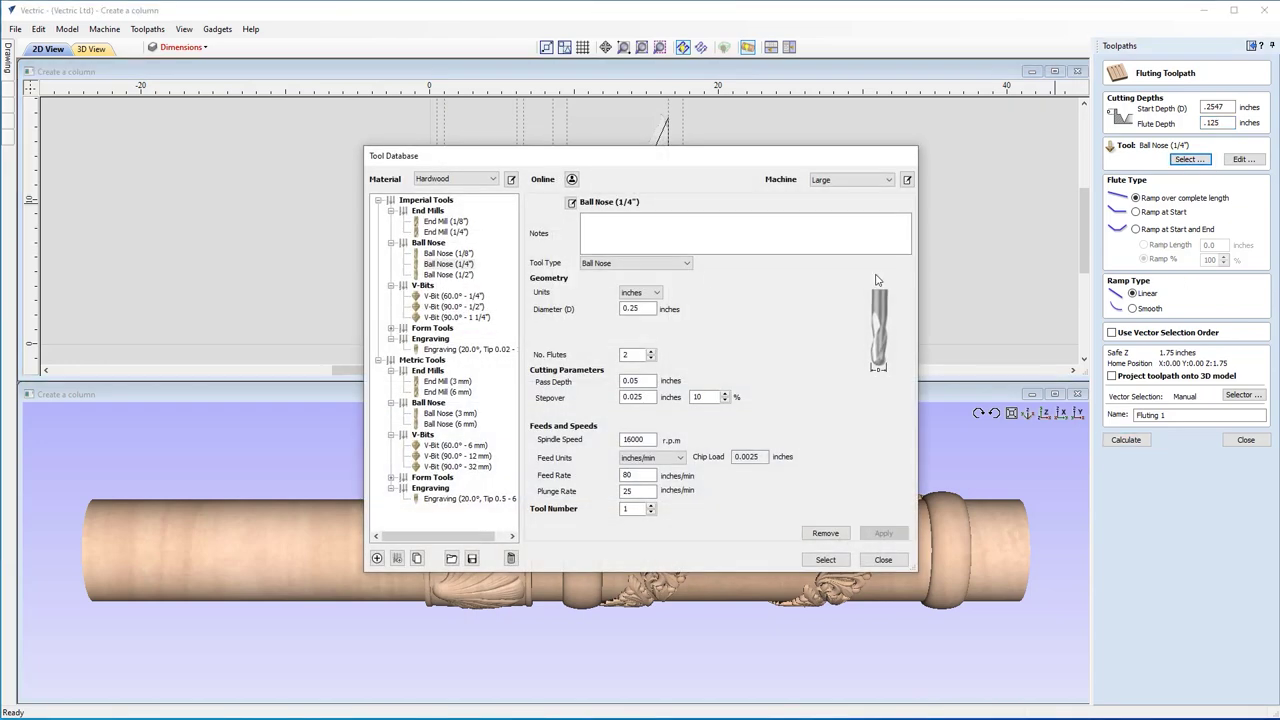
pyautogui.click(466, 276)
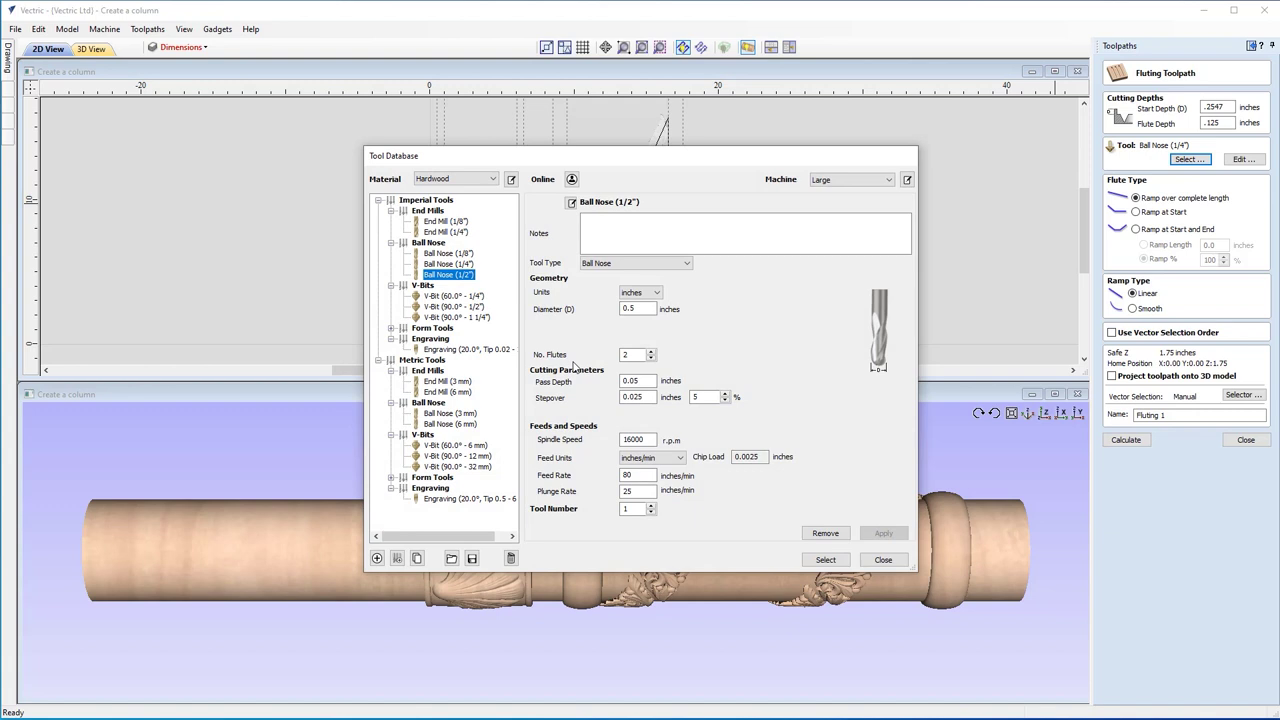
pyautogui.click(826, 560)
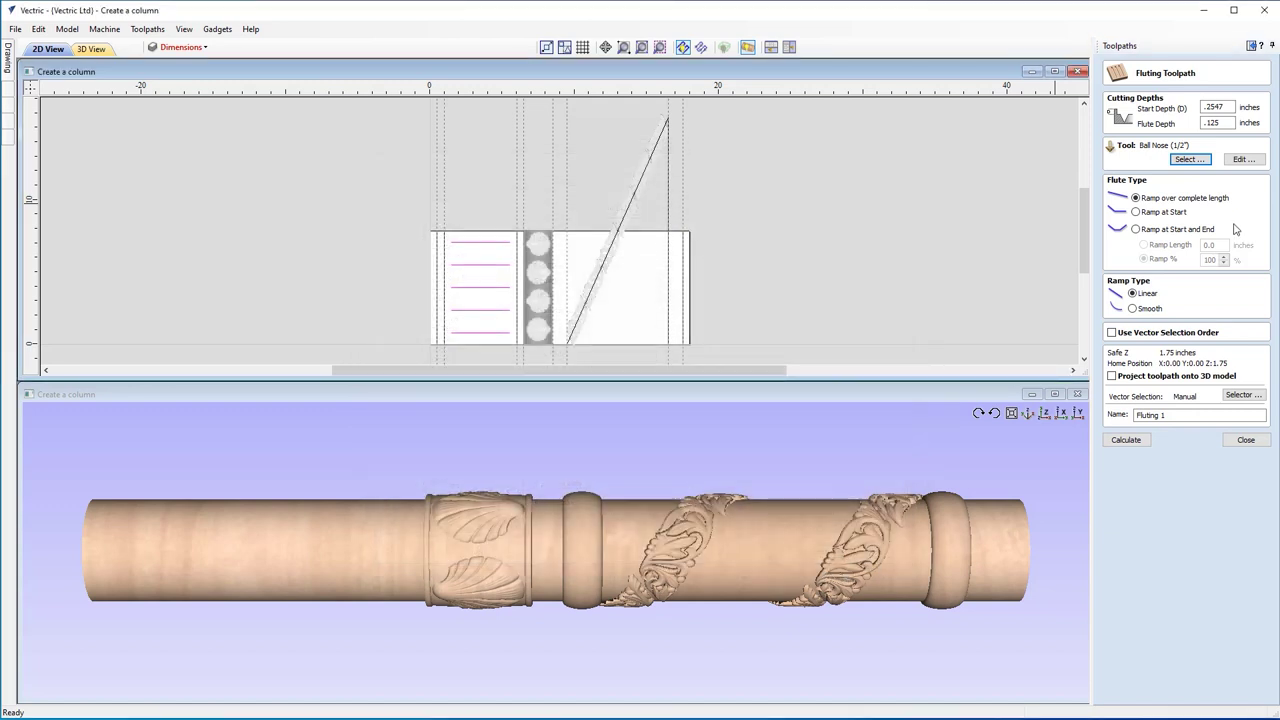
# - Set the flutes to ramp at start and end over a 0.5-inch length with a smooth ramp, and calculate the toolpath
pyautogui.click(1137, 230)
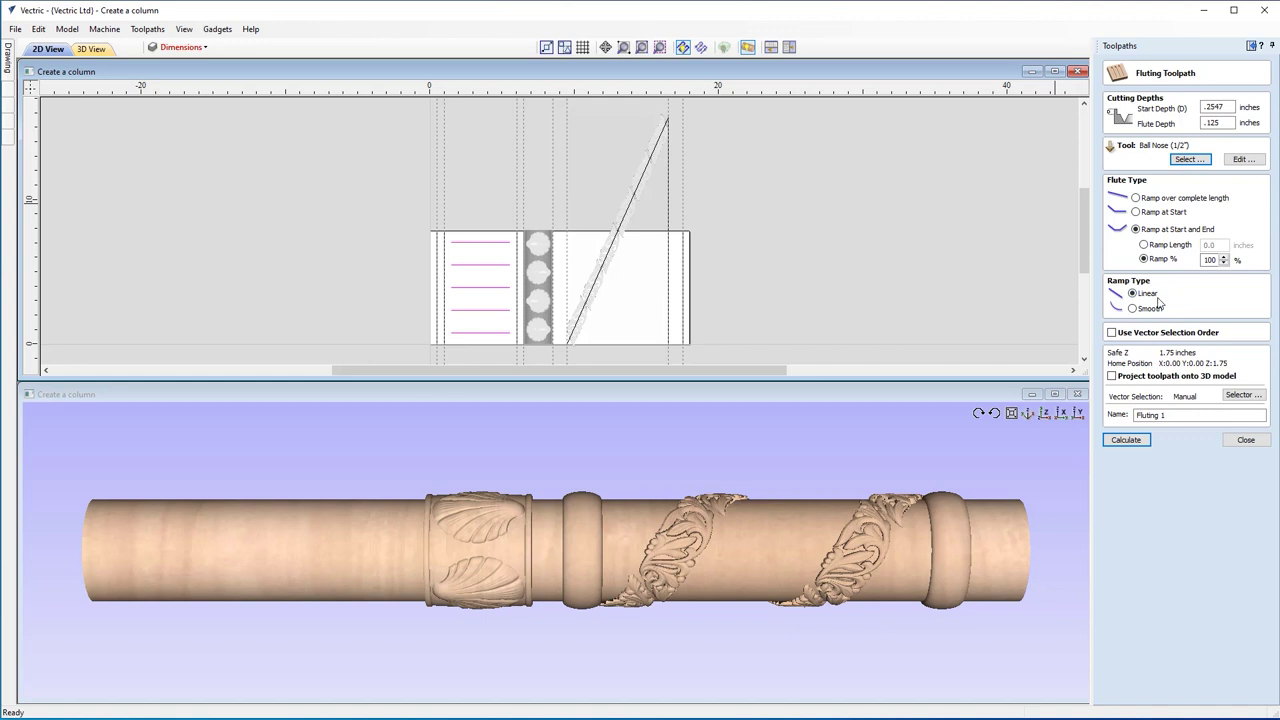
pyautogui.click(1150, 248)
pyautogui.doubleClick(1227, 244)
pyautogui.click(1133, 309)
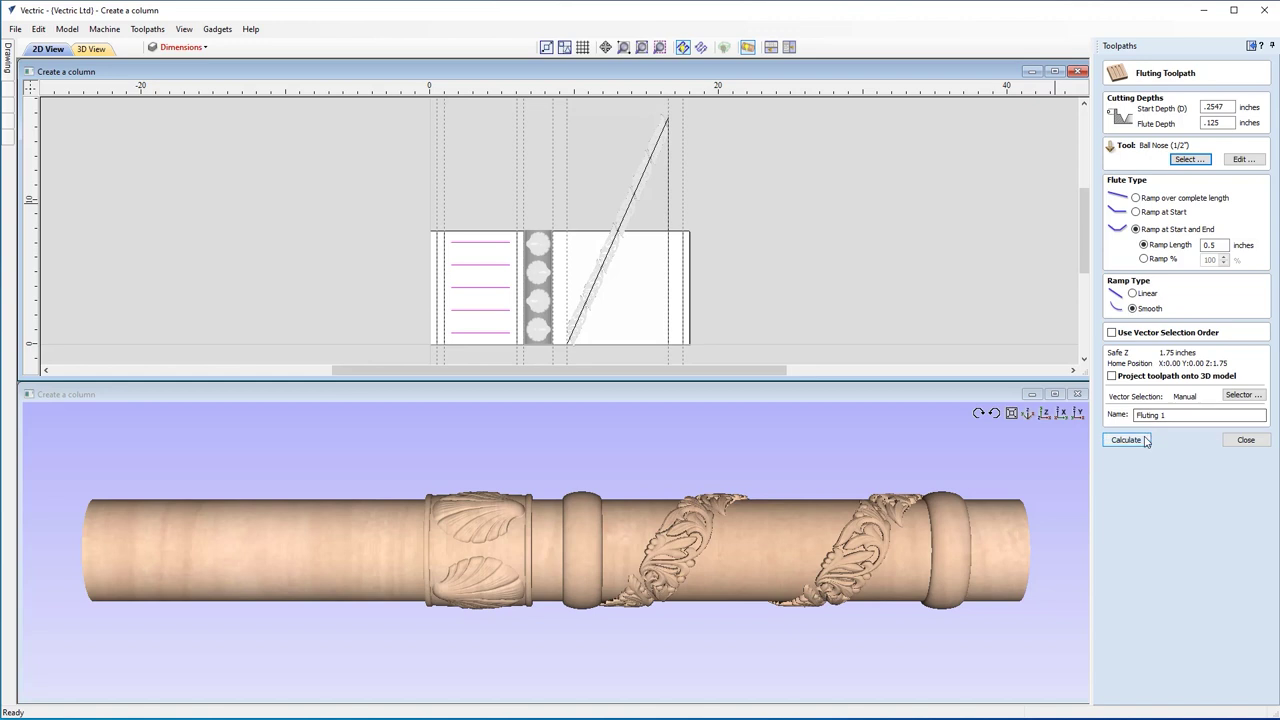
pyautogui.click(1146, 441)
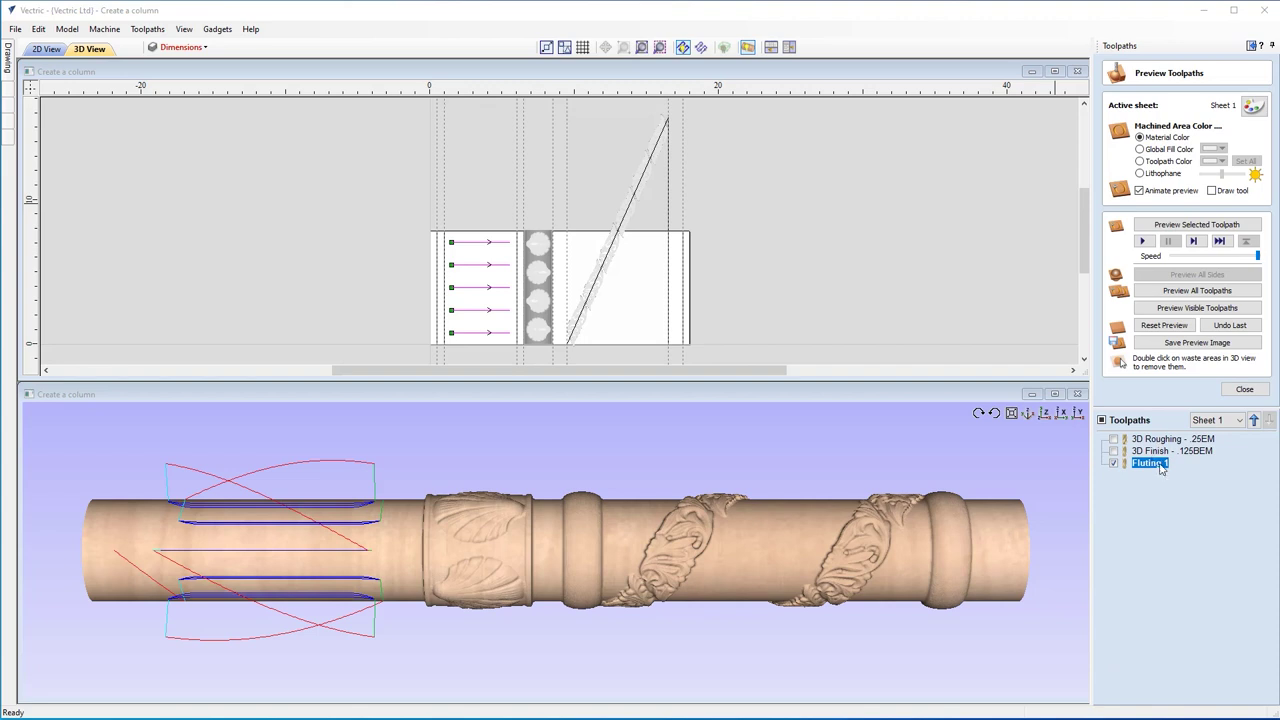
# - Rename the fluting toolpath as Fluting - 0.5BEM and simulate its cut on the column
pyautogui.rightClick(1158, 465)
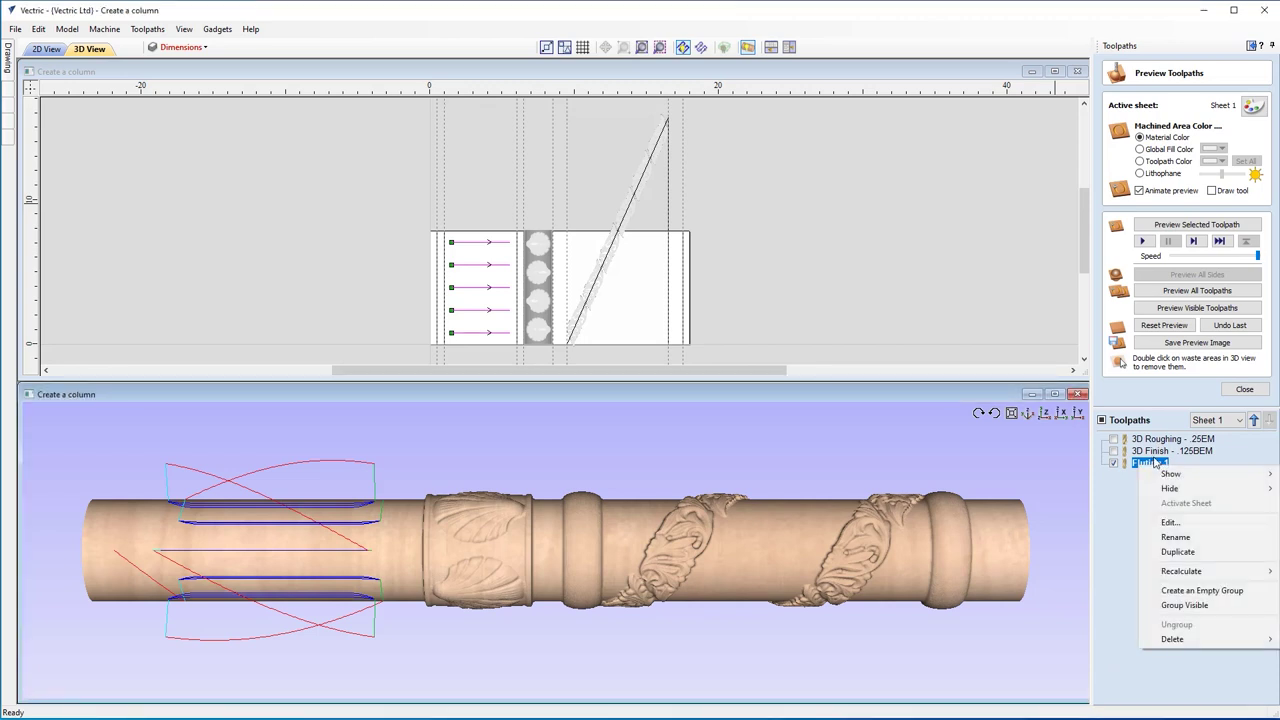
pyautogui.click(1176, 537)
pyautogui.click(1170, 463)
pyautogui.press('BackSpace')
pyautogui.write('- 0')
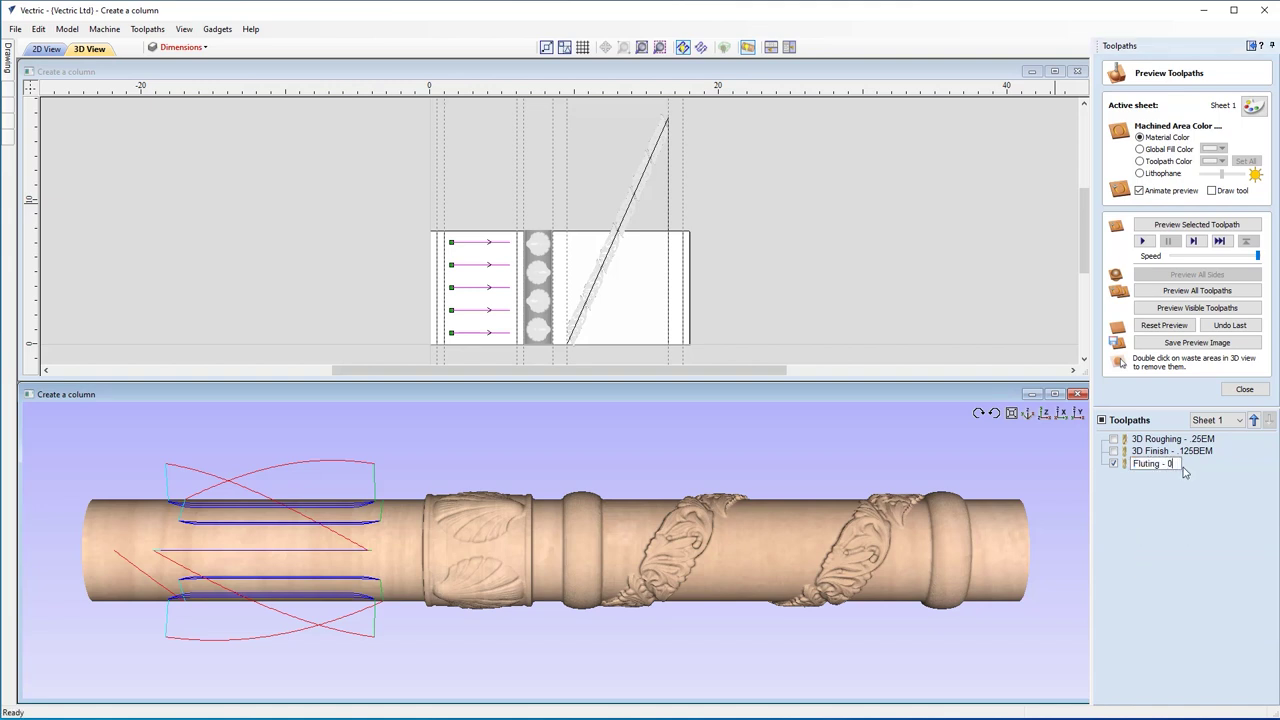
pyautogui.write('.5BEM')
pyautogui.press('Return')
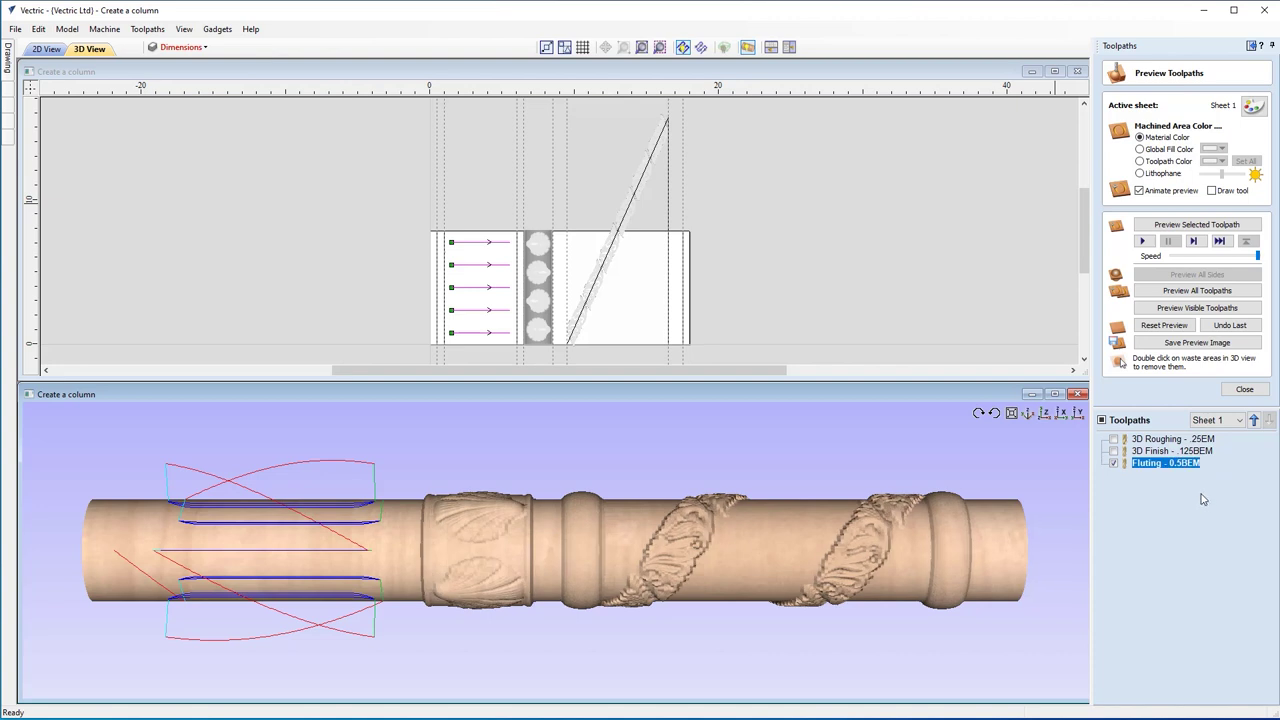
pyautogui.click(1203, 224)
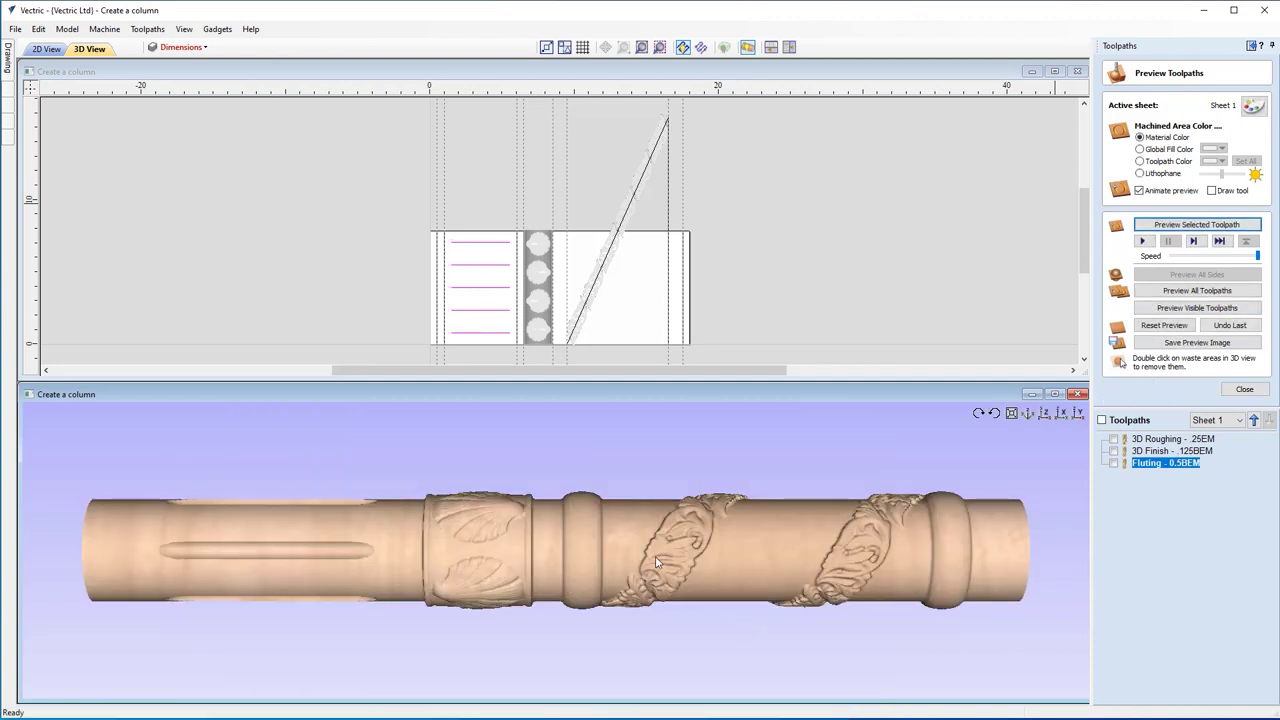
# - Close the fluting preview and select the two vertical cove lines at either end of the flutes
pyautogui.moveTo(463, 547); pyautogui.dragTo(580, 468)
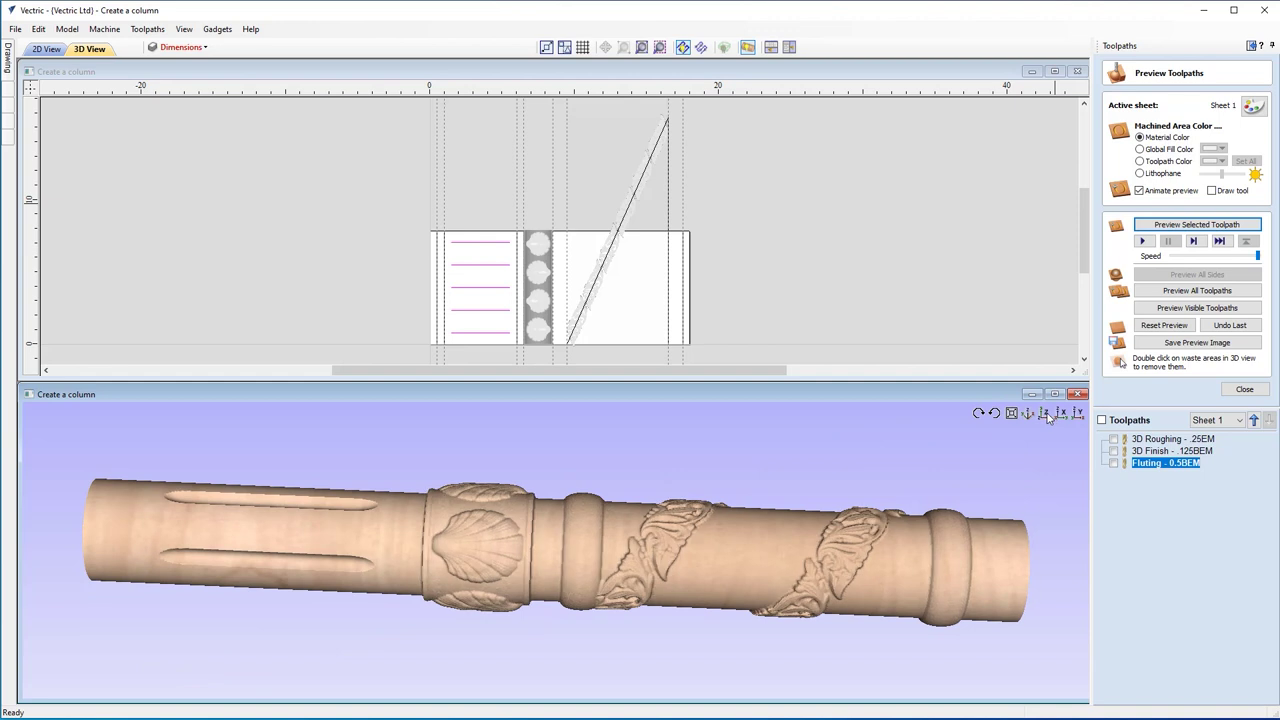
pyautogui.click(1045, 413)
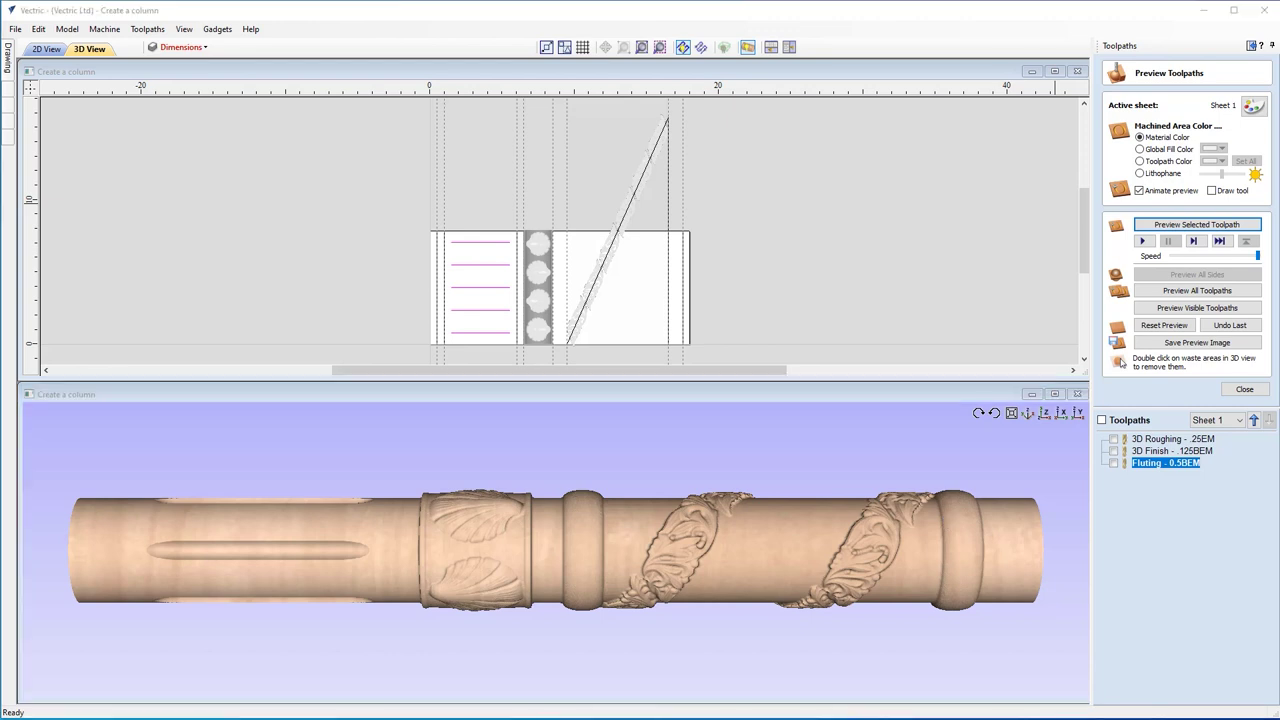
pyautogui.click(477, 281)
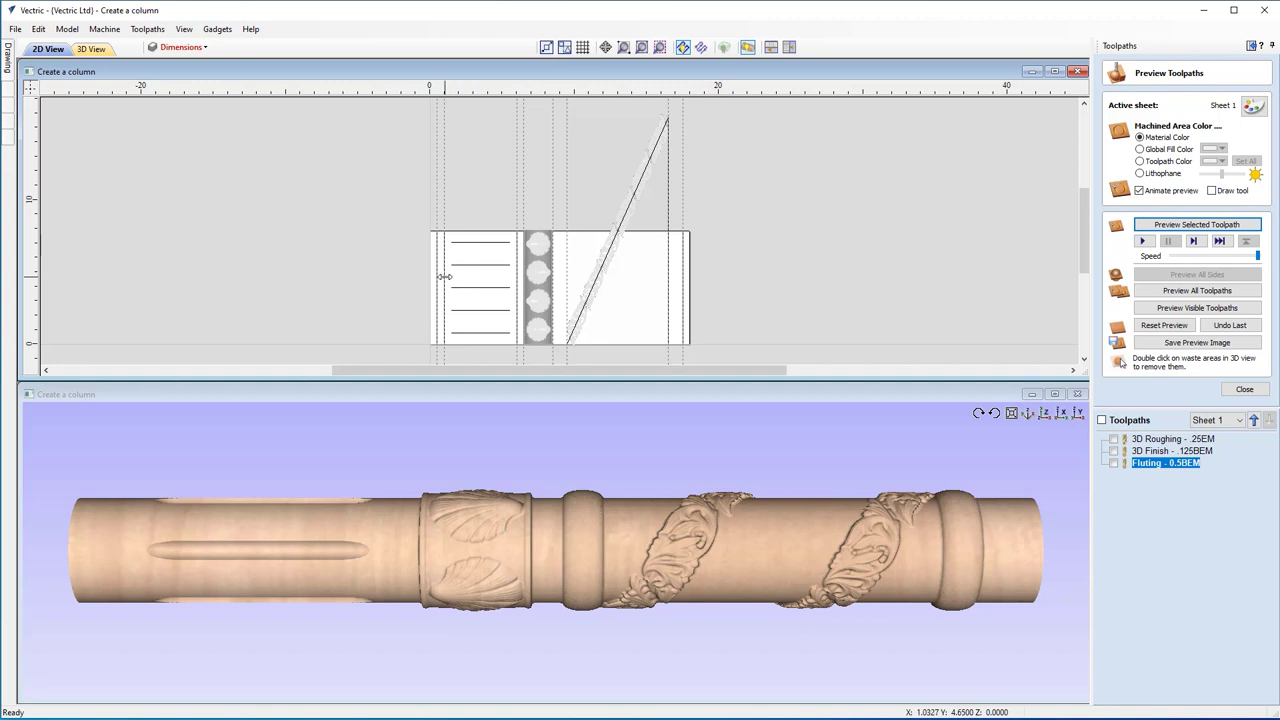
pyautogui.scroll(2, 446, 274)
pyautogui.scroll(2, 446, 274)
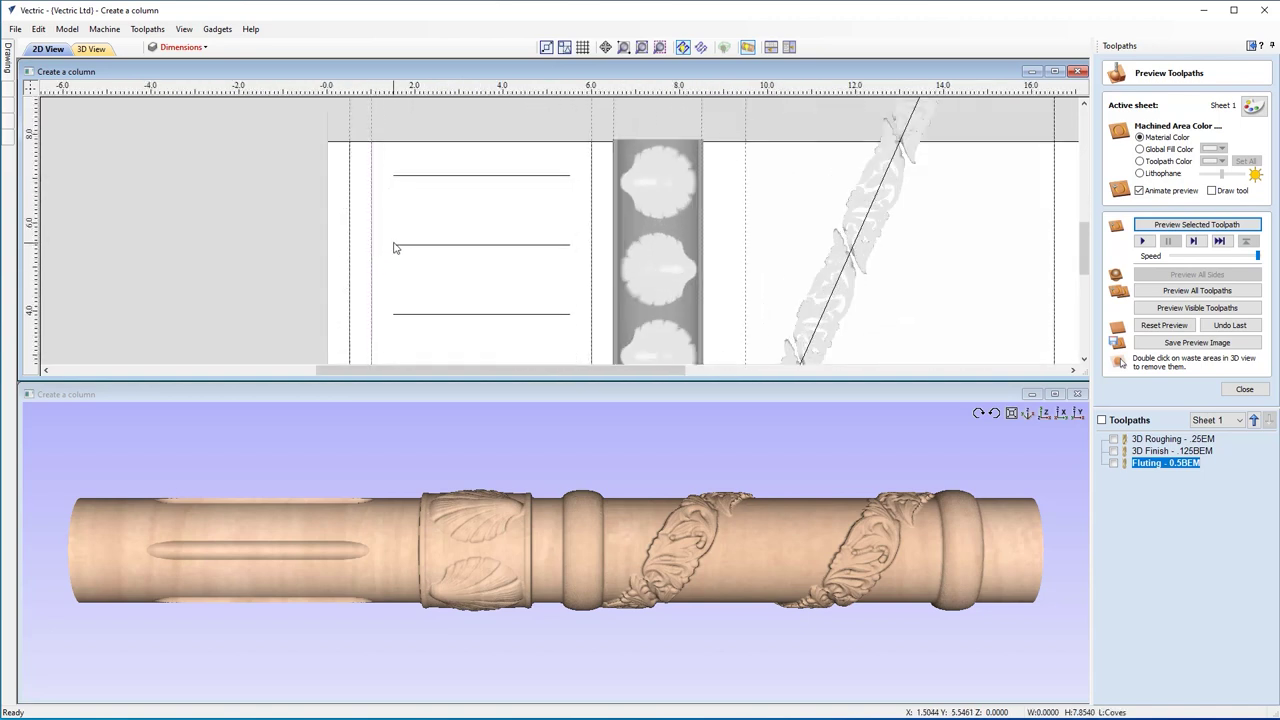
pyautogui.press('Escape')
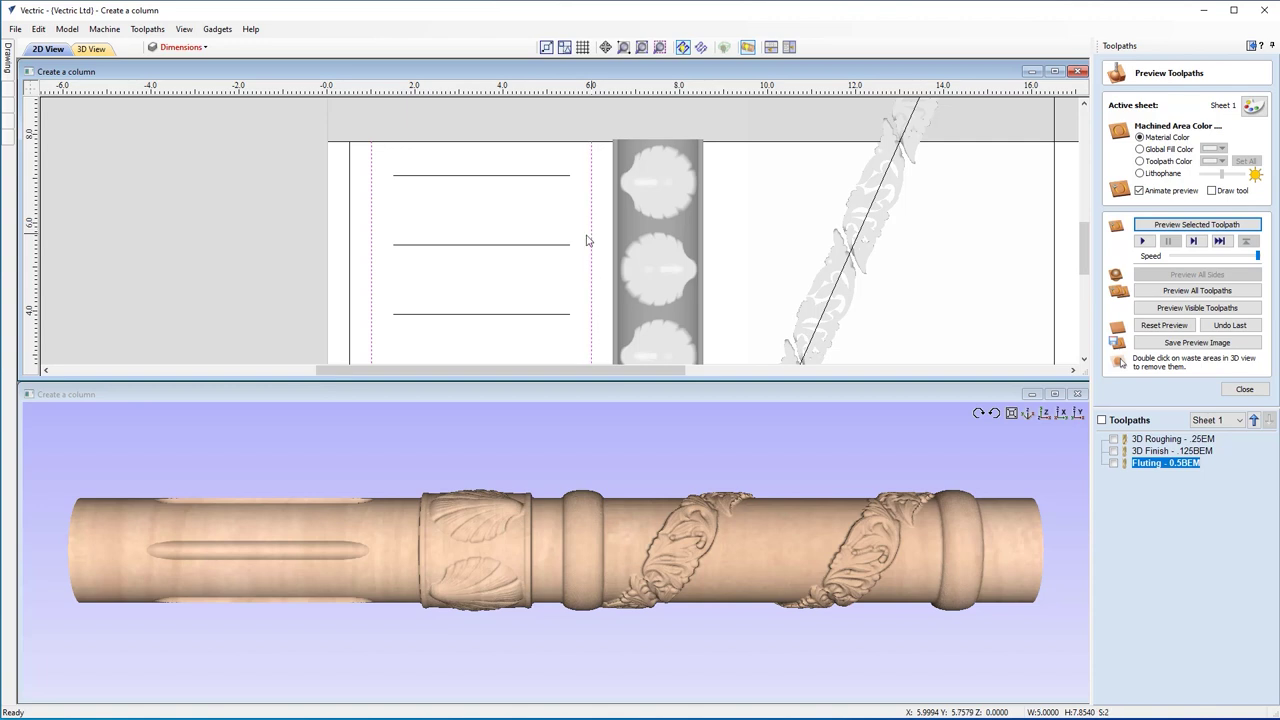
pyautogui.scroll(-1, 576, 254)
pyautogui.scroll(-3, 577, 254)
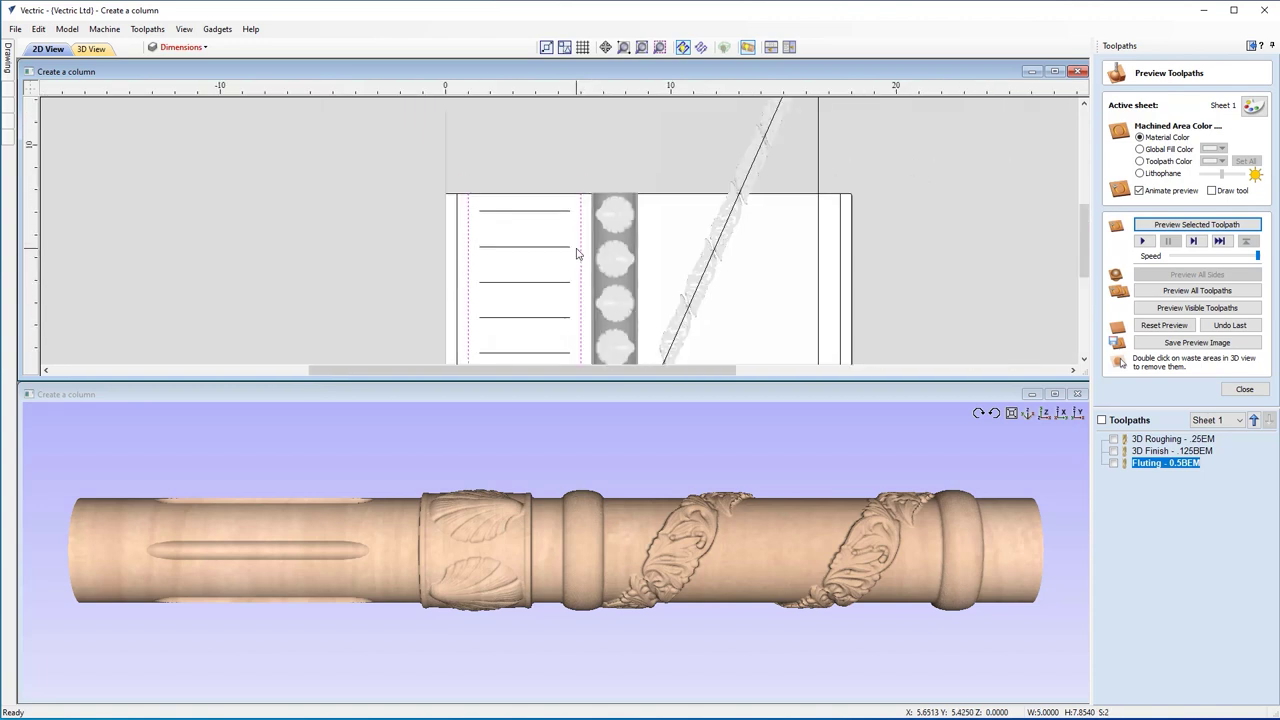
pyautogui.click(1244, 390)
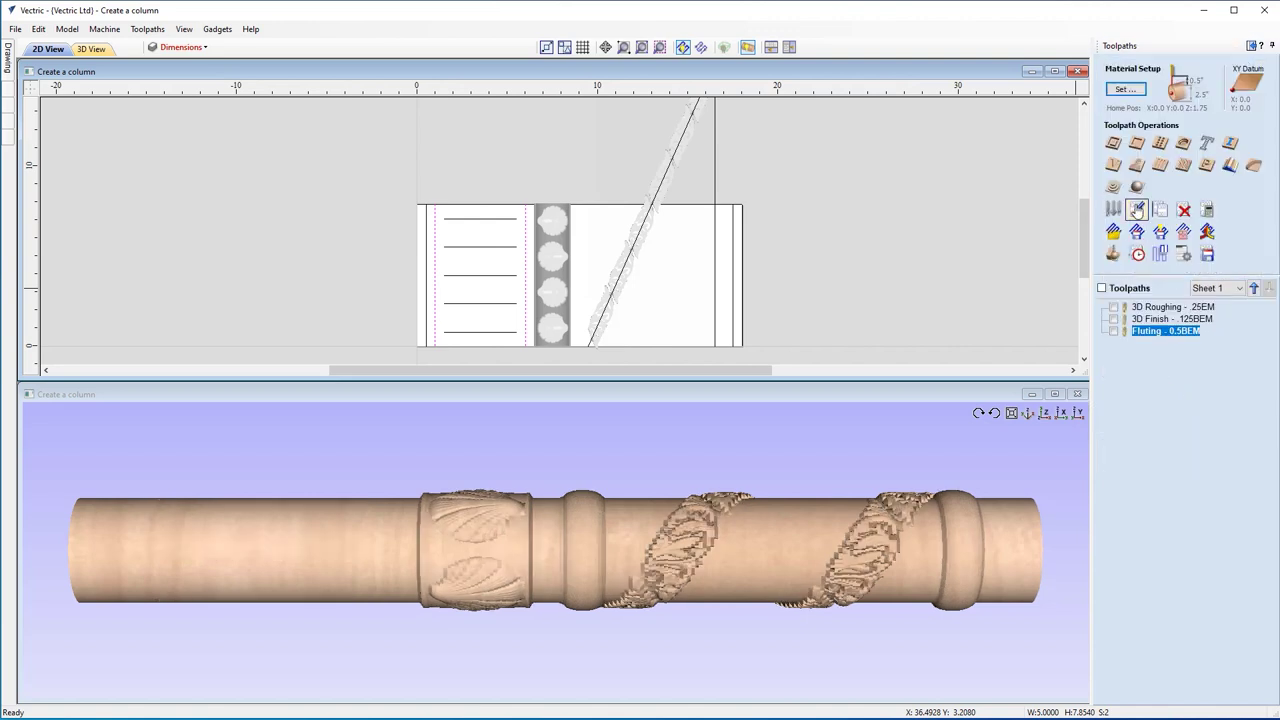
# - Start a 2D Profile toolpath on the cove lines with a start depth of .2547 and a cut depth of .1 inches
pyautogui.click(1114, 145)
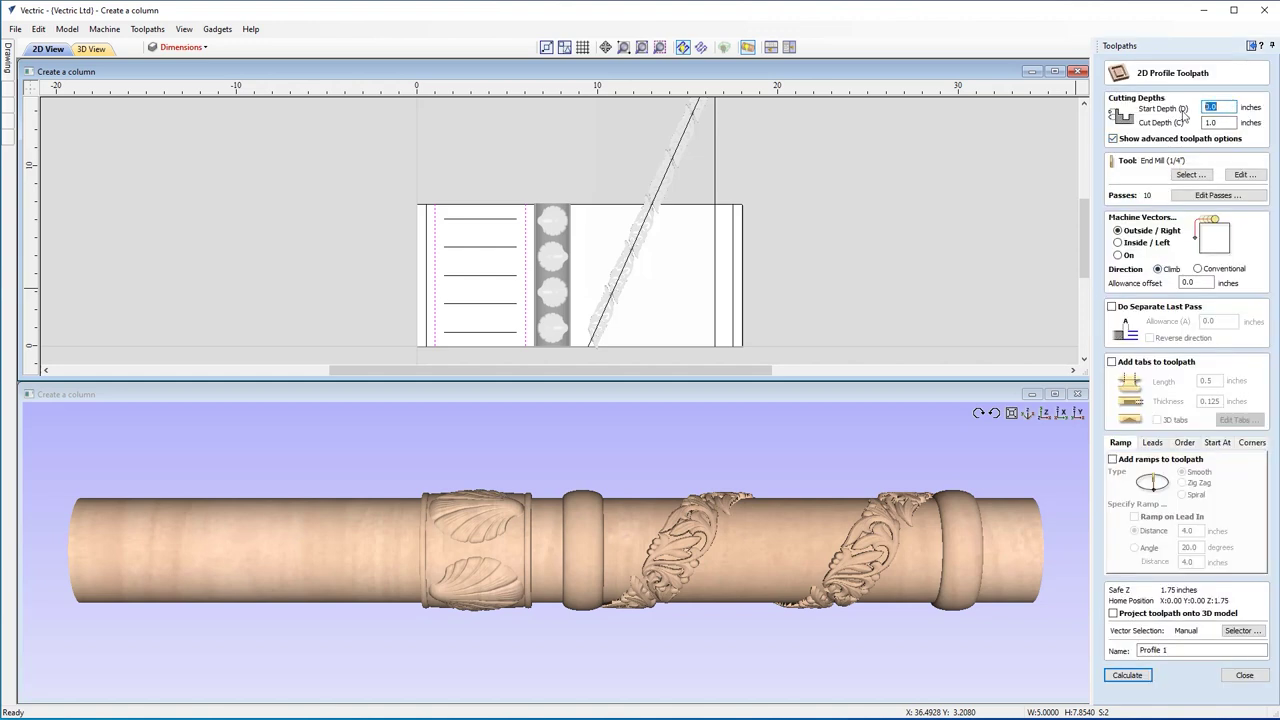
pyautogui.write('.2547')
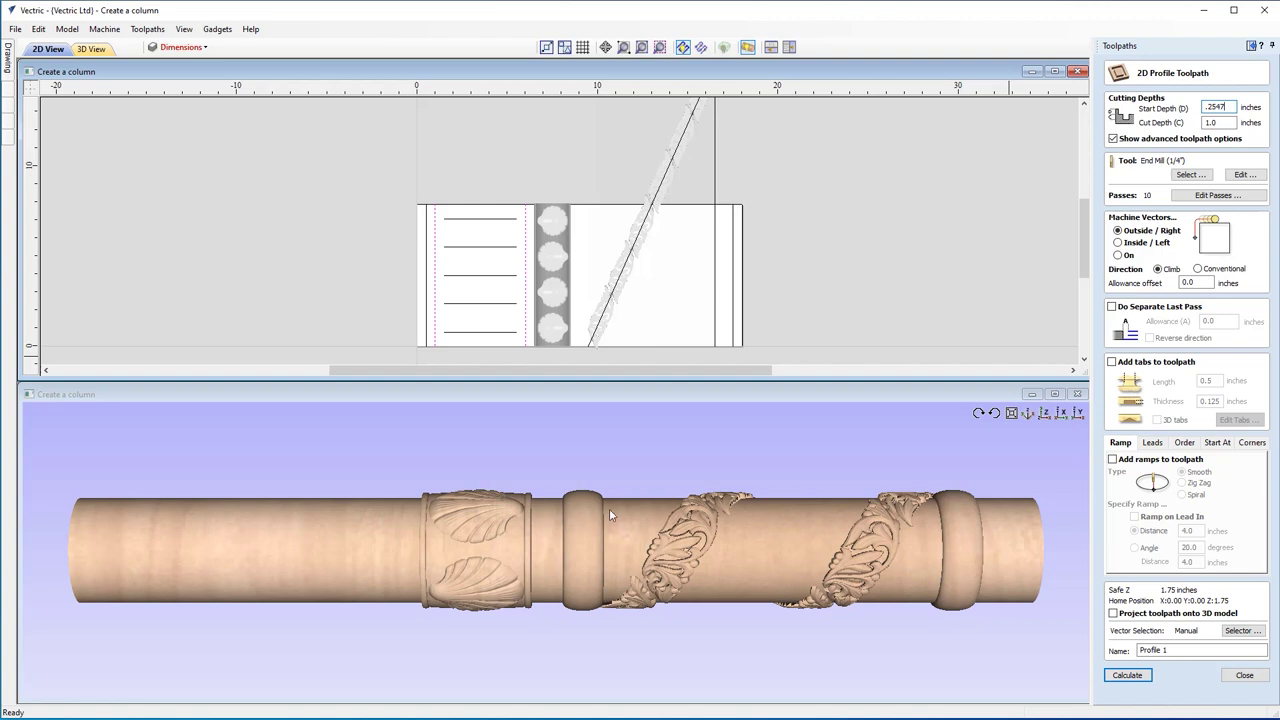
pyautogui.doubleClick(1230, 123)
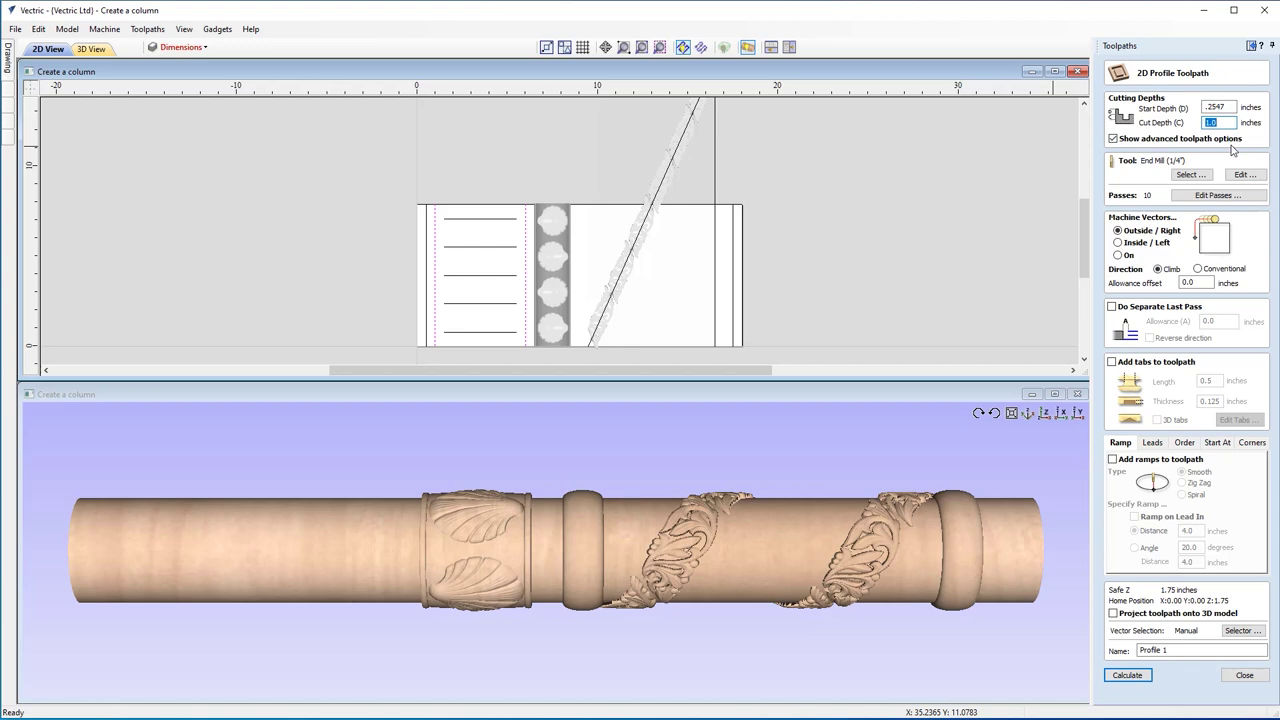
pyautogui.write('.1')
# - Choose the imperial 1/2" Ball Nose for the cove profile and machine on the vectors
pyautogui.click(1190, 174)
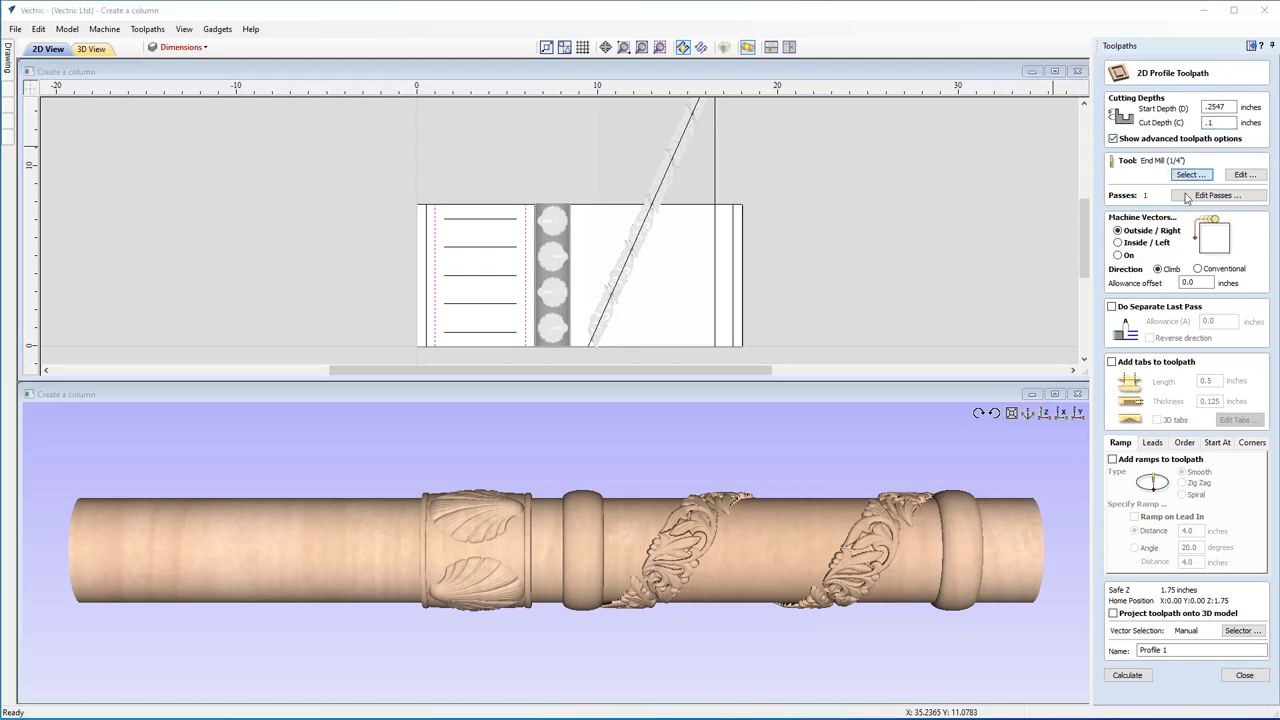
pyautogui.click(450, 274)
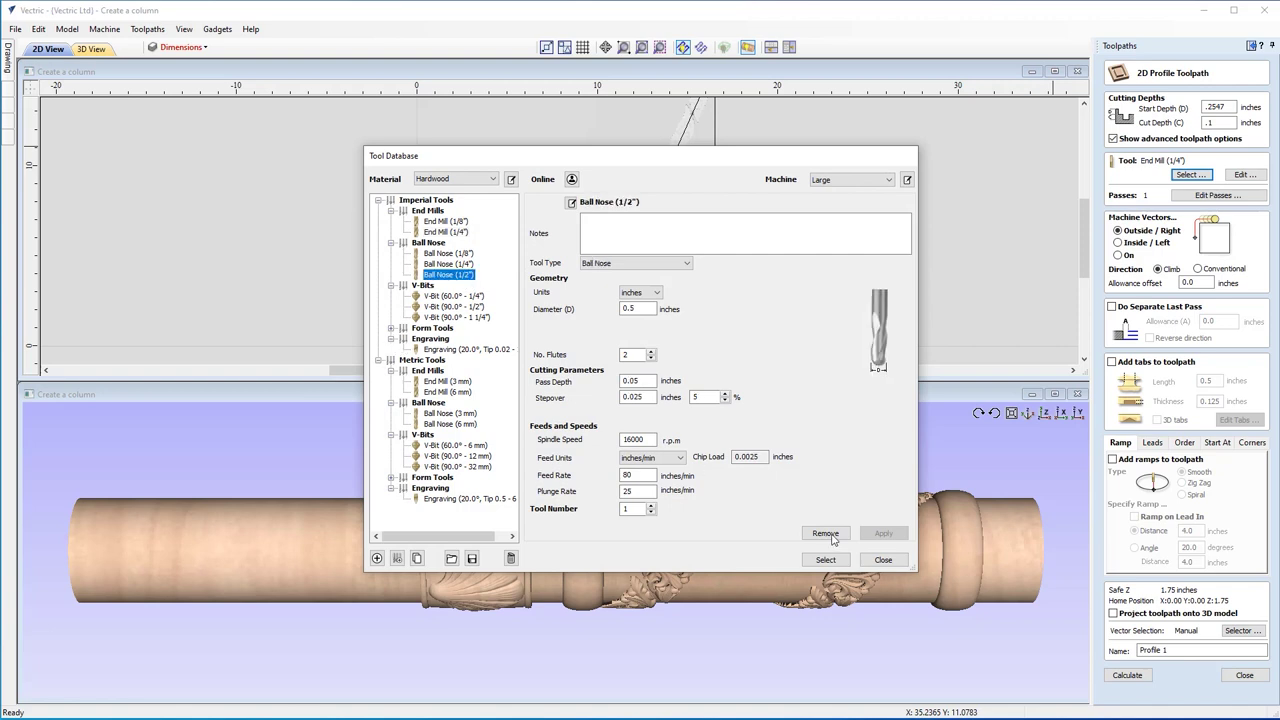
pyautogui.click(825, 560)
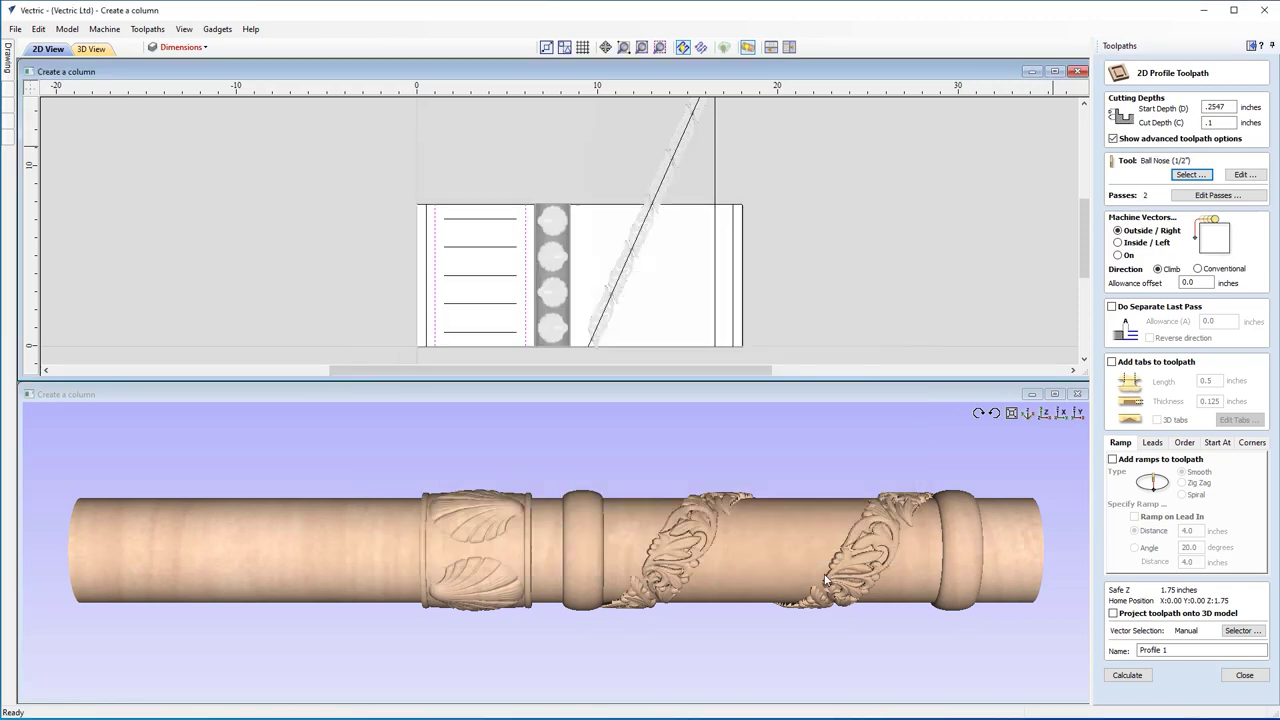
pyautogui.click(1127, 259)
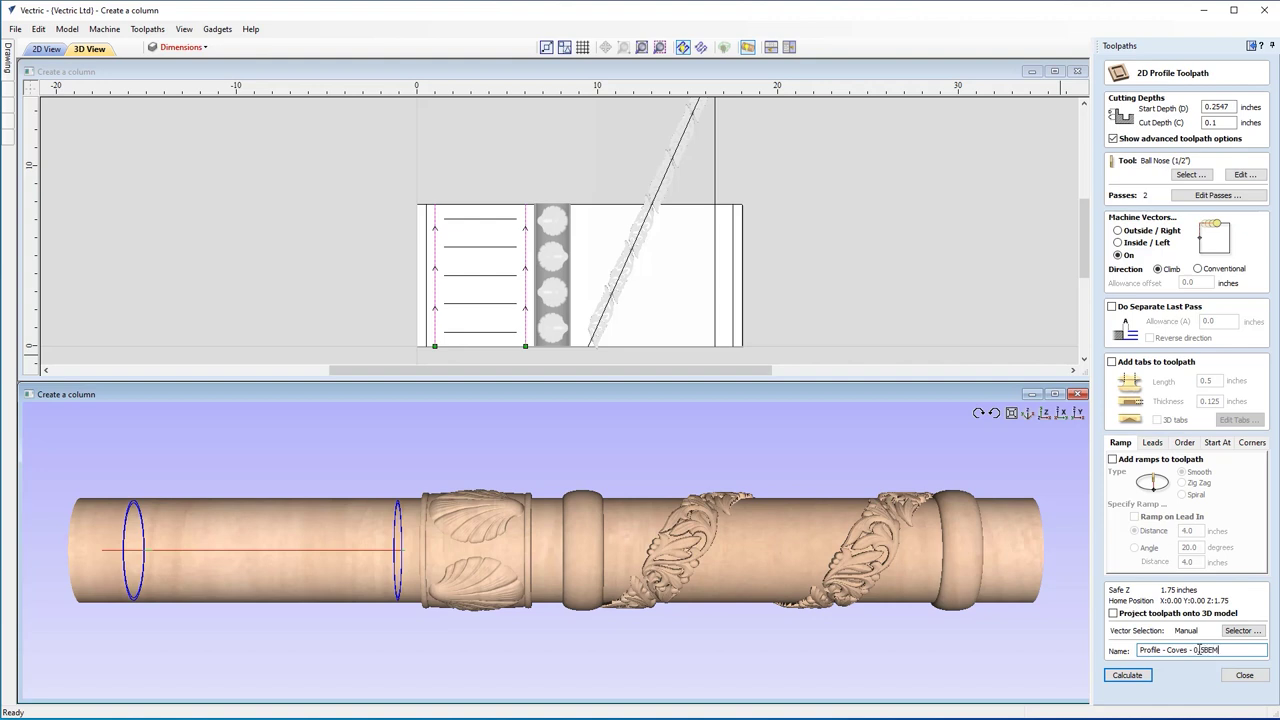
# - Calculate the cove toolpath as Profile - Coves - 0.5BEM and simulate its cut on the column
pyautogui.click(1133, 676)
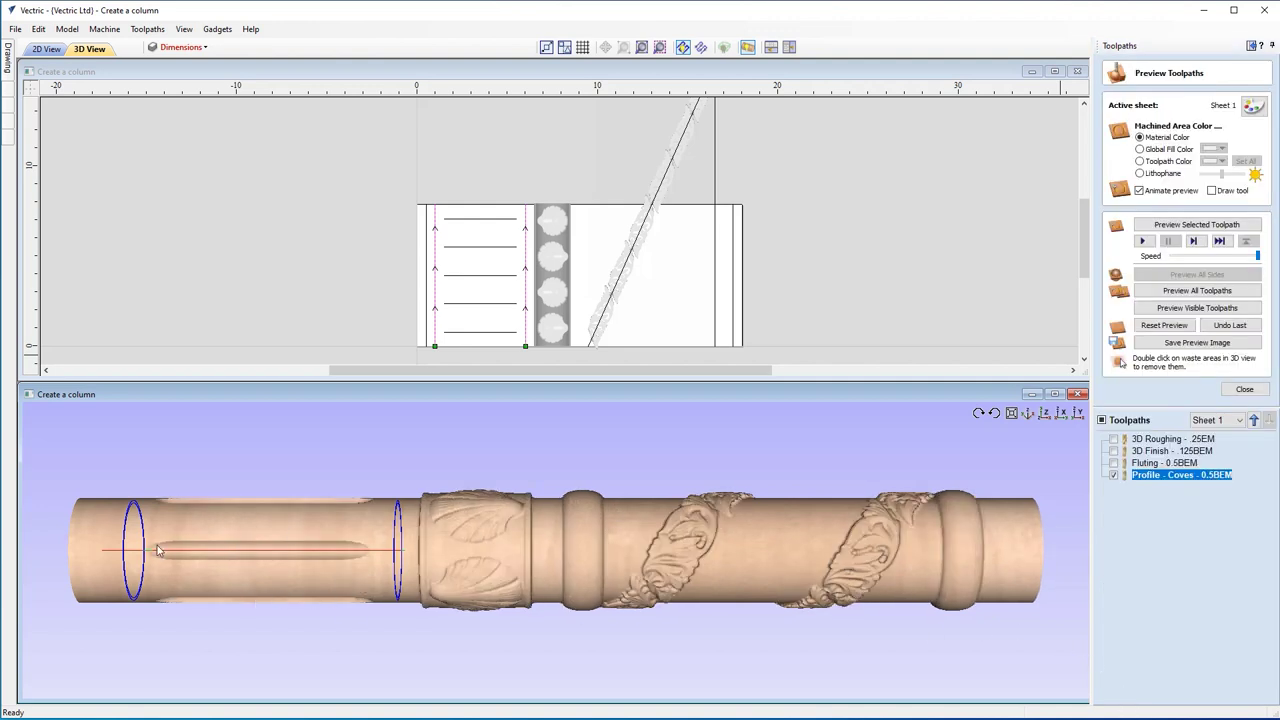
pyautogui.click(1175, 226)
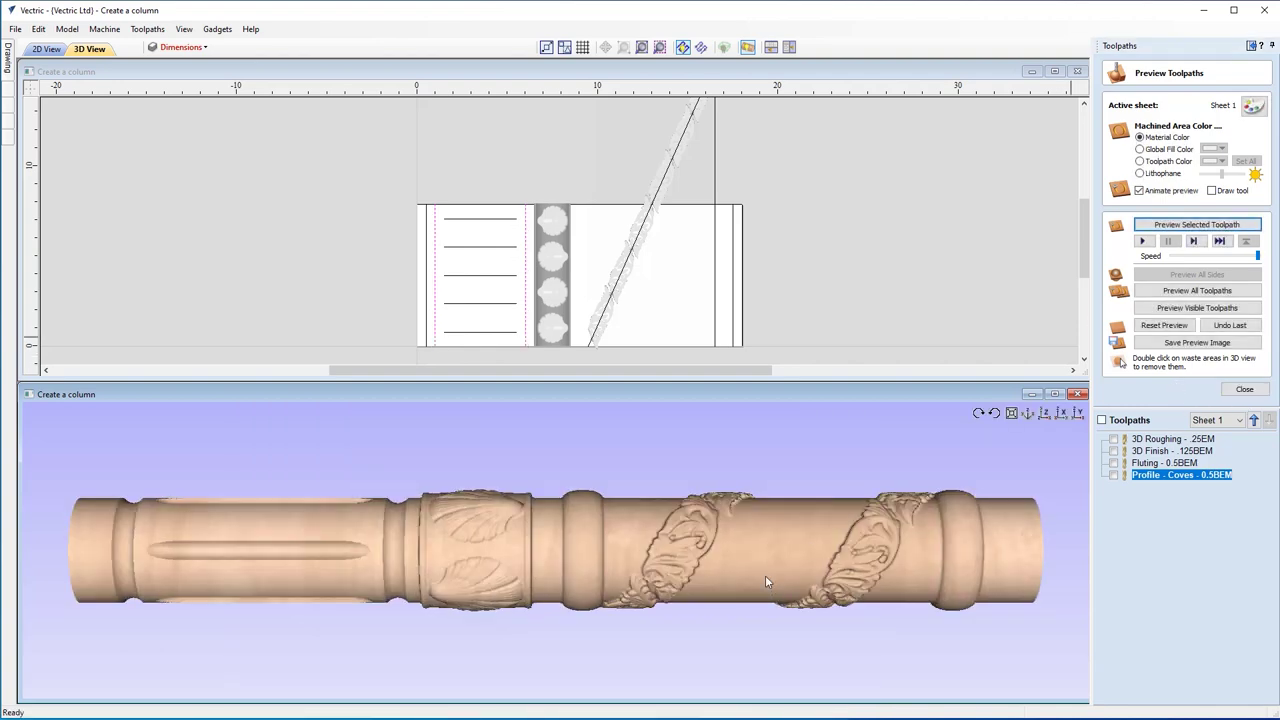
pyautogui.moveTo(457, 543); pyautogui.dragTo(538, 556)
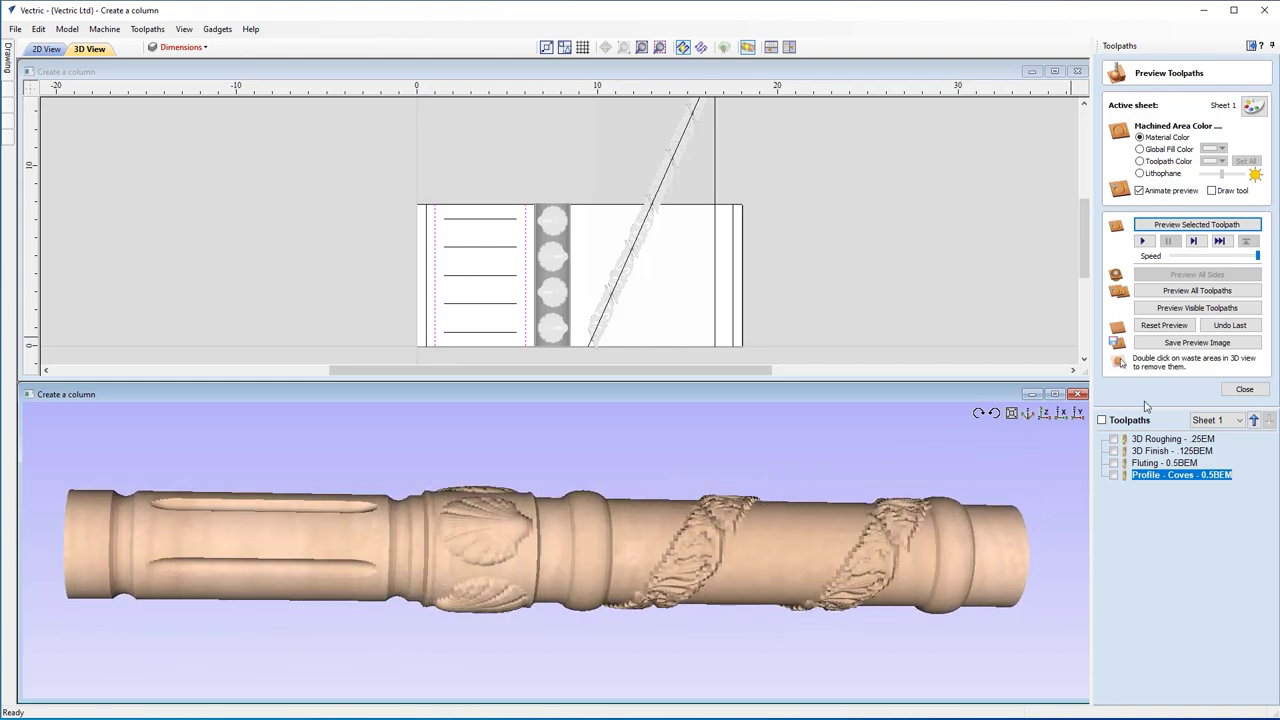
pyautogui.click(1045, 413)
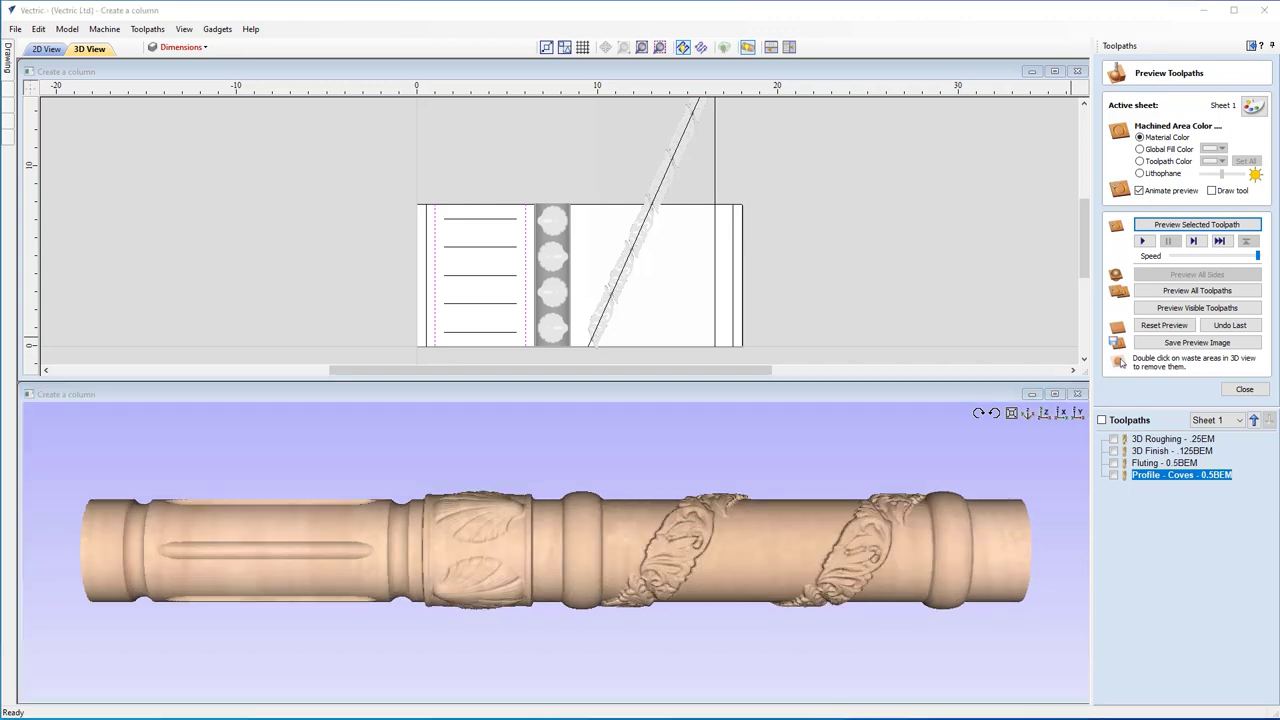
# - Close the preview and select the two vertical tab lines near the column's ends
pyautogui.click(1245, 390)
pyautogui.click(441, 316)
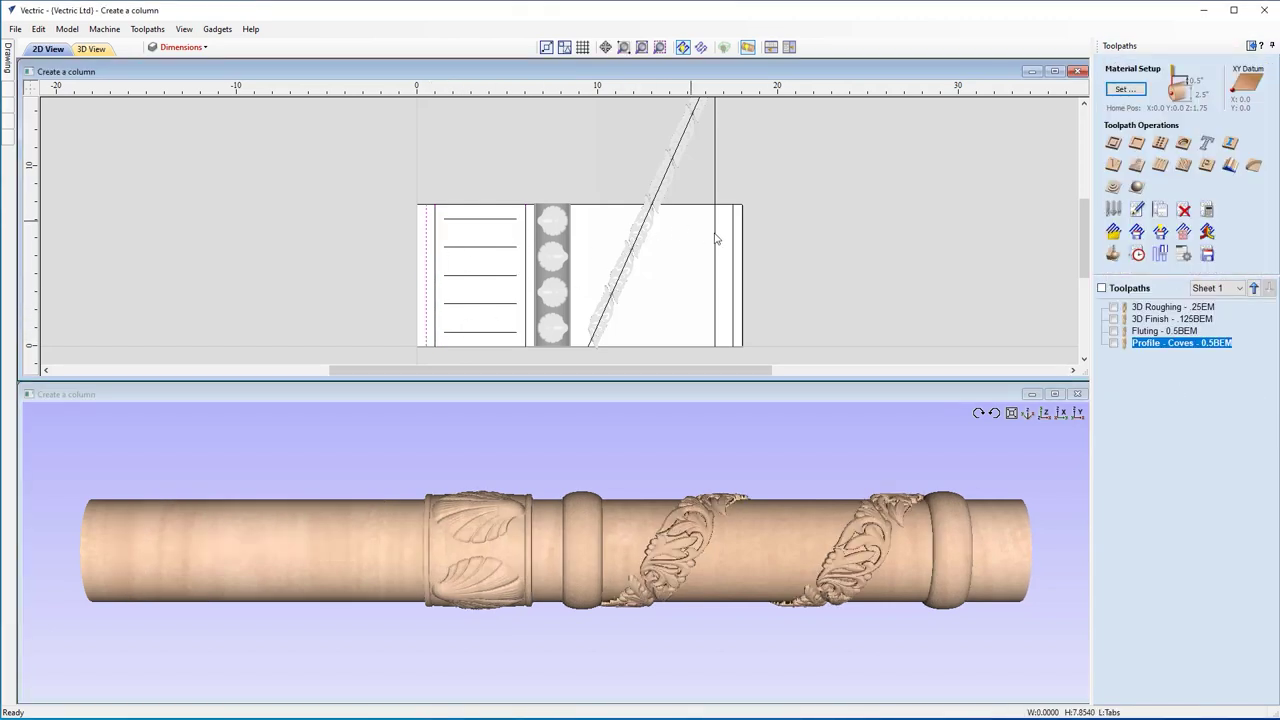
pyautogui.keyDown('shift'); pyautogui.click(734, 268); pyautogui.keyUp('shift')
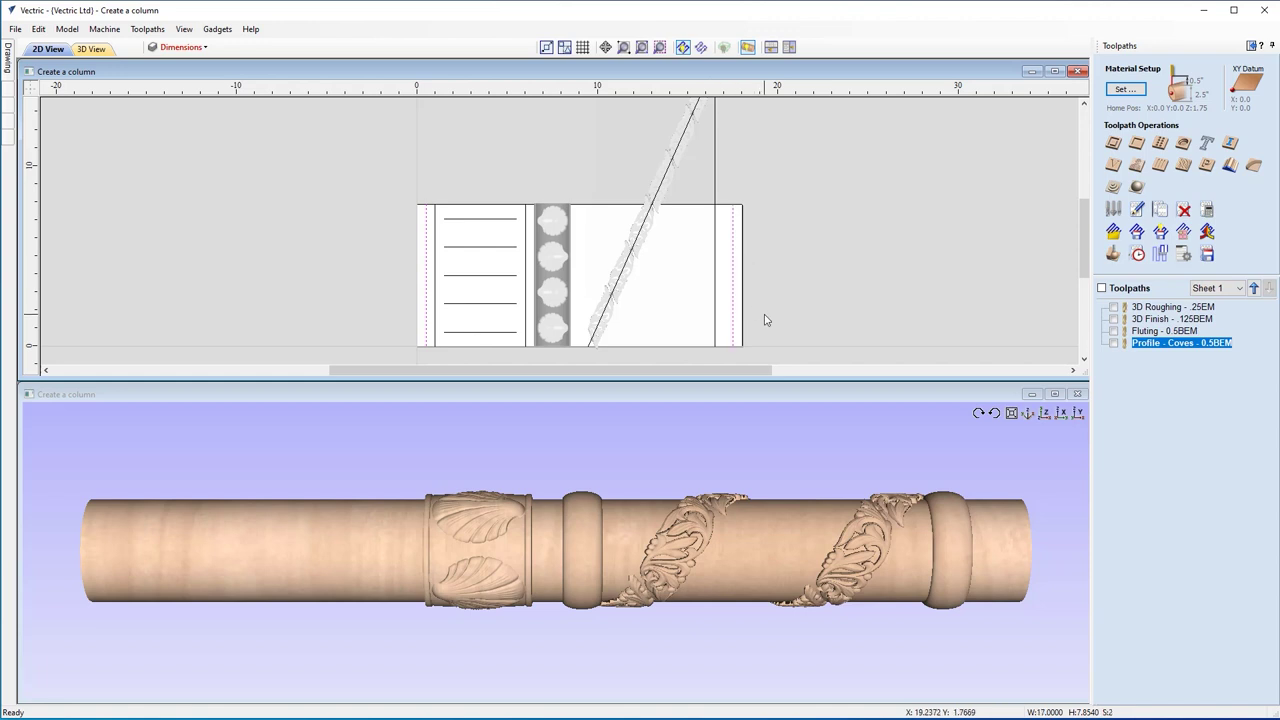
# - Start a 2D Profile toolpath on the tab lines with a start depth of .2547 and a cut depth of 0.2453 inches
pyautogui.click(1119, 147)
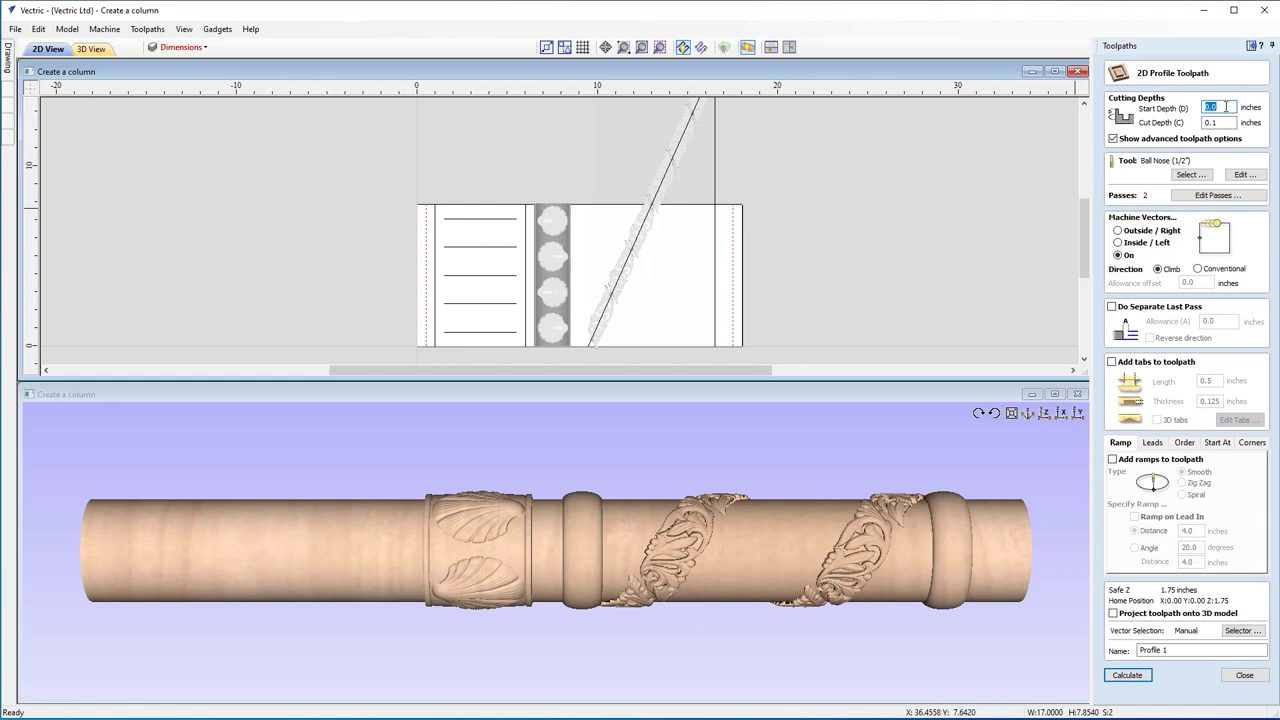
pyautogui.write('.2547')
pyautogui.click(1231, 122)
pyautogui.write('2453')
pyautogui.press('=')
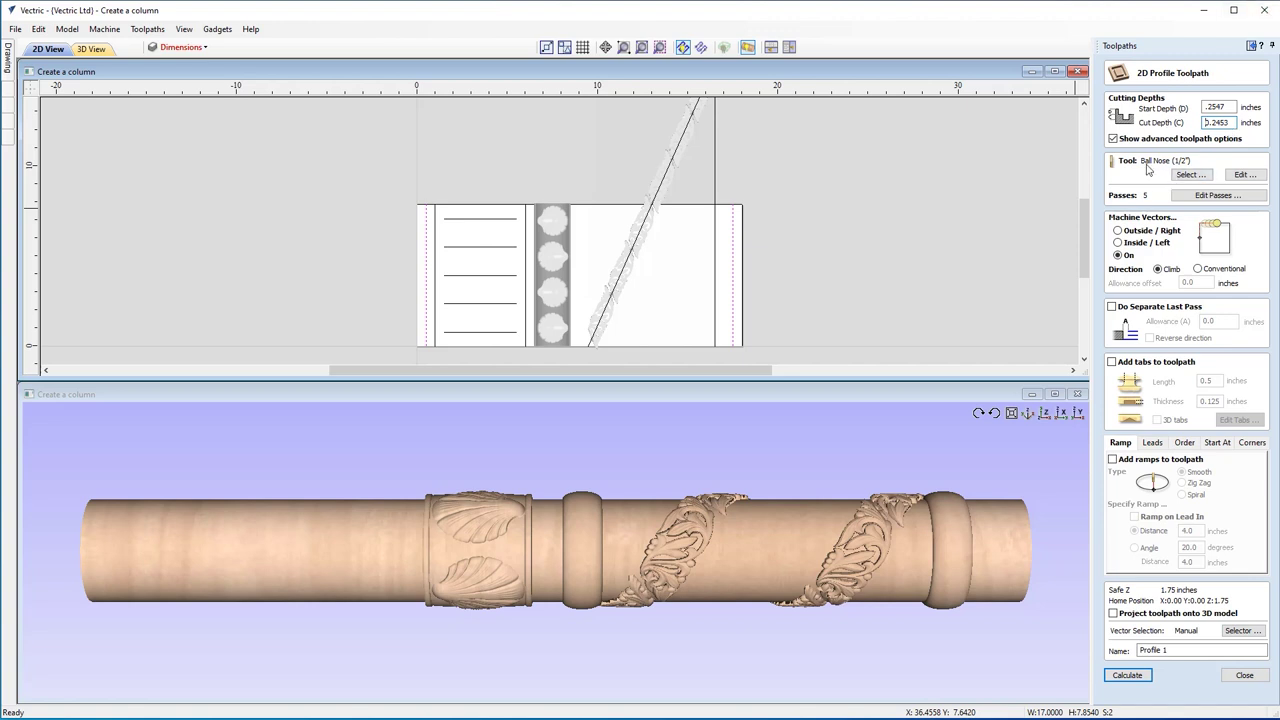
# - Choose the imperial 1/2" End Mill as the tool for the tab profile
pyautogui.click(1202, 176)
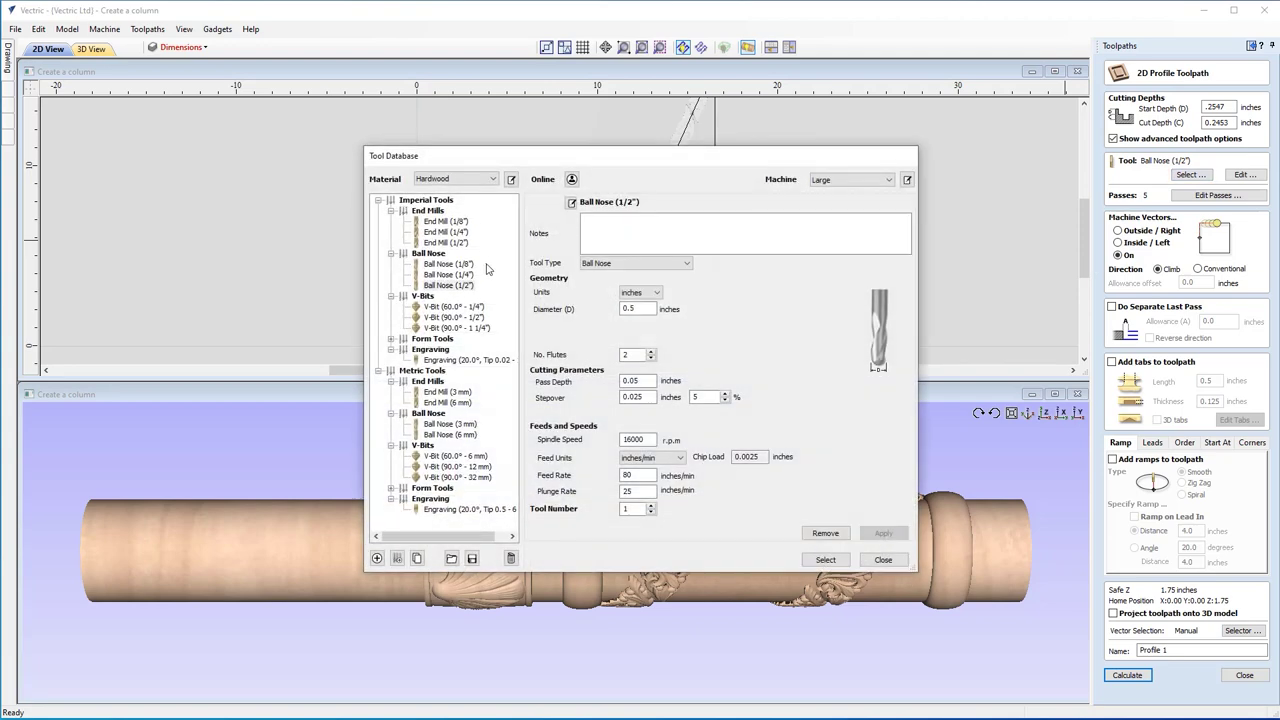
pyautogui.click(446, 243)
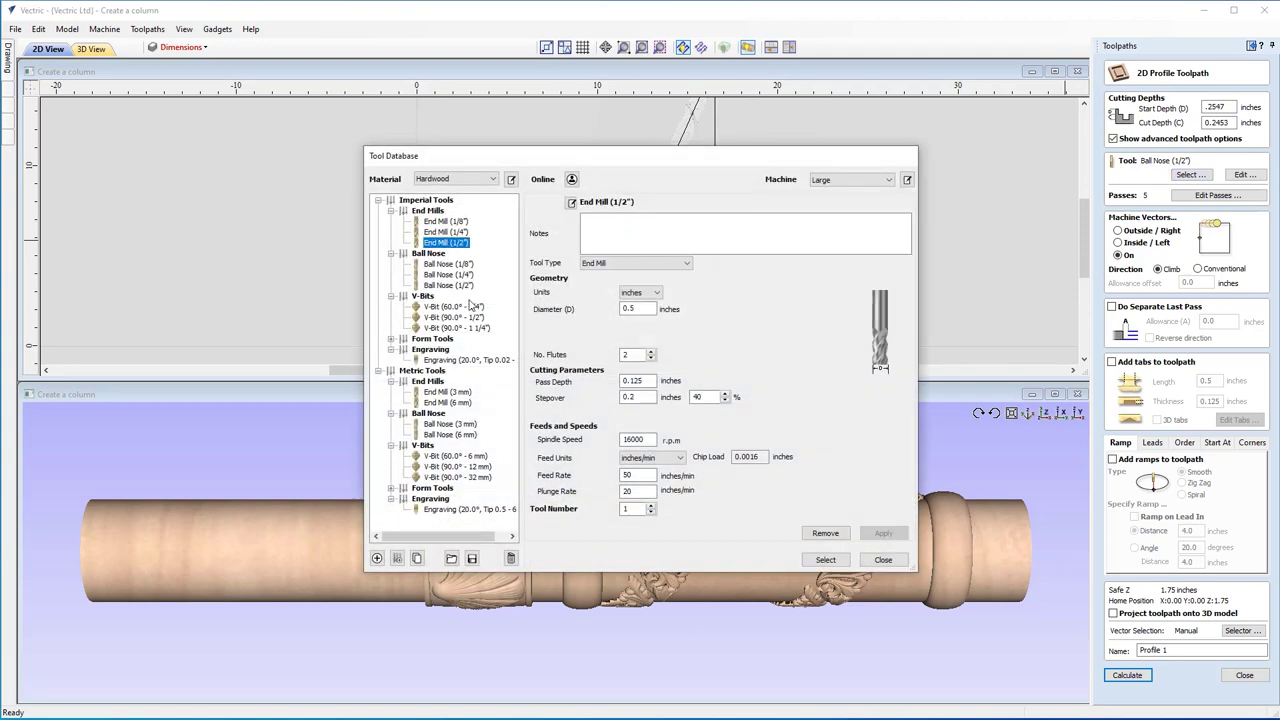
pyautogui.click(834, 559)
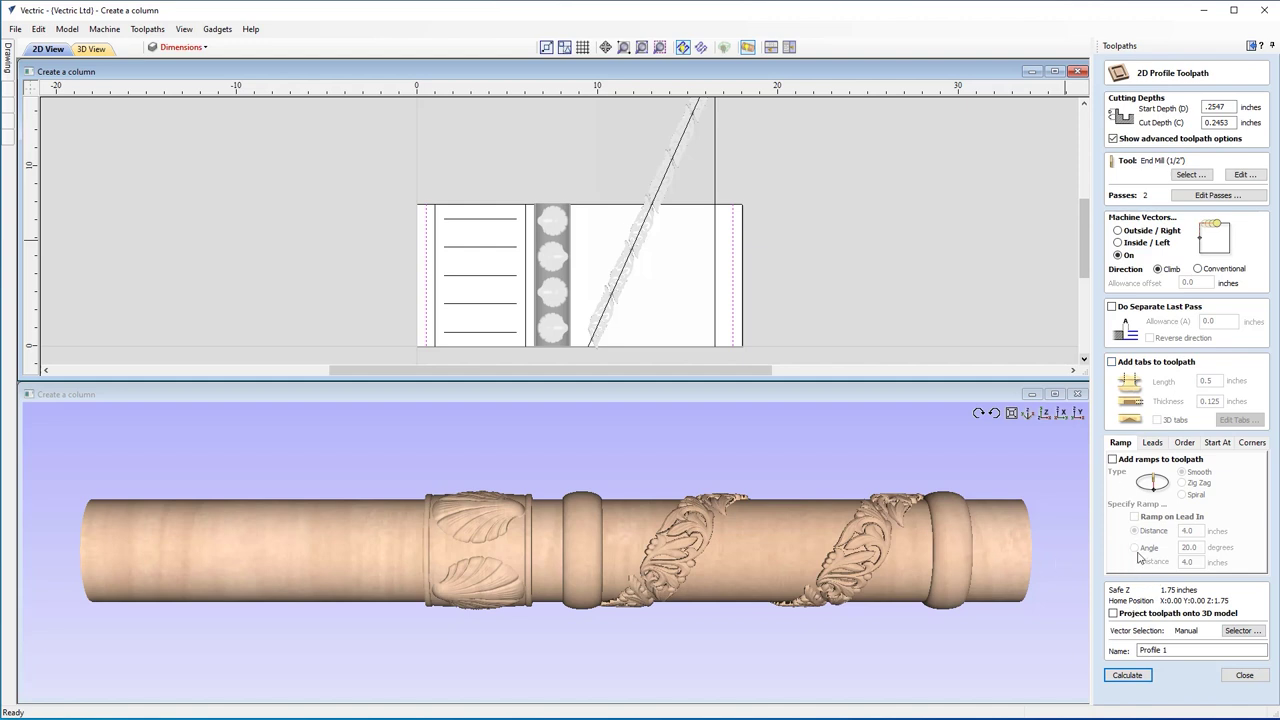
# - Name the tab toolpath Profile - Tabs - 0.5EM, calculate it and simulate its cut on the column
pyautogui.click(1165, 650)
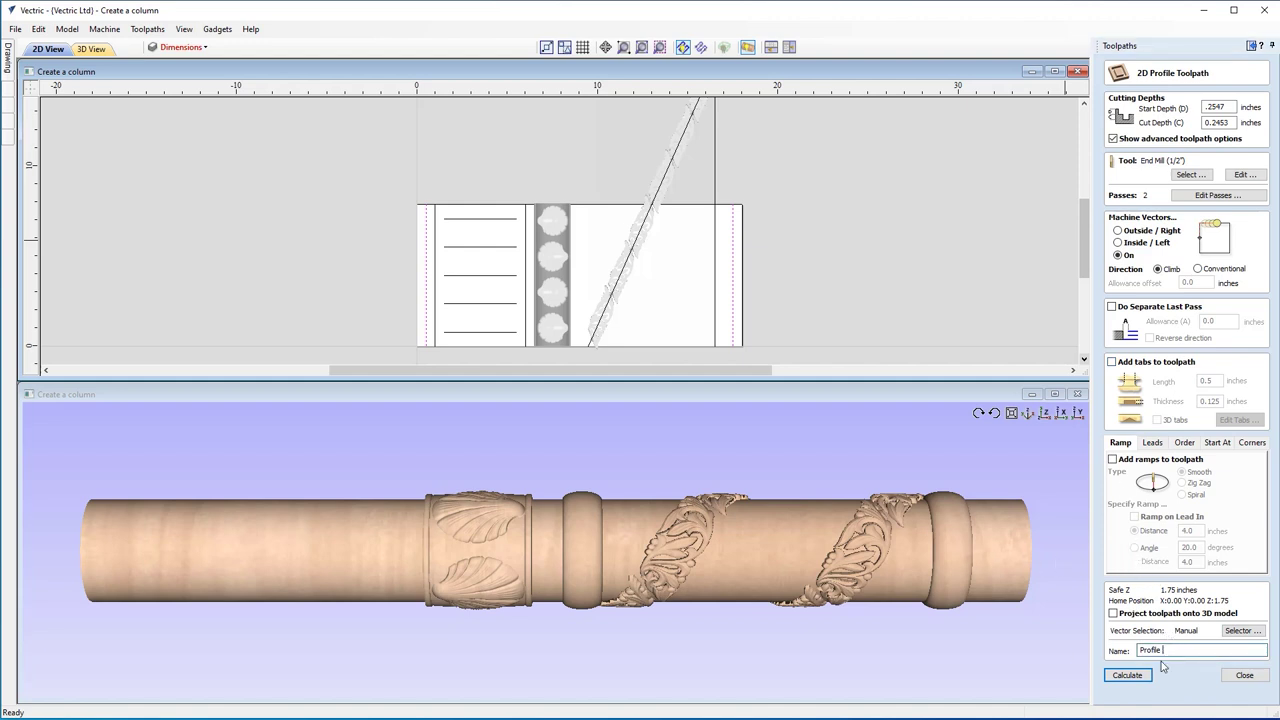
pyautogui.write('- Tabs - 0.5EM')
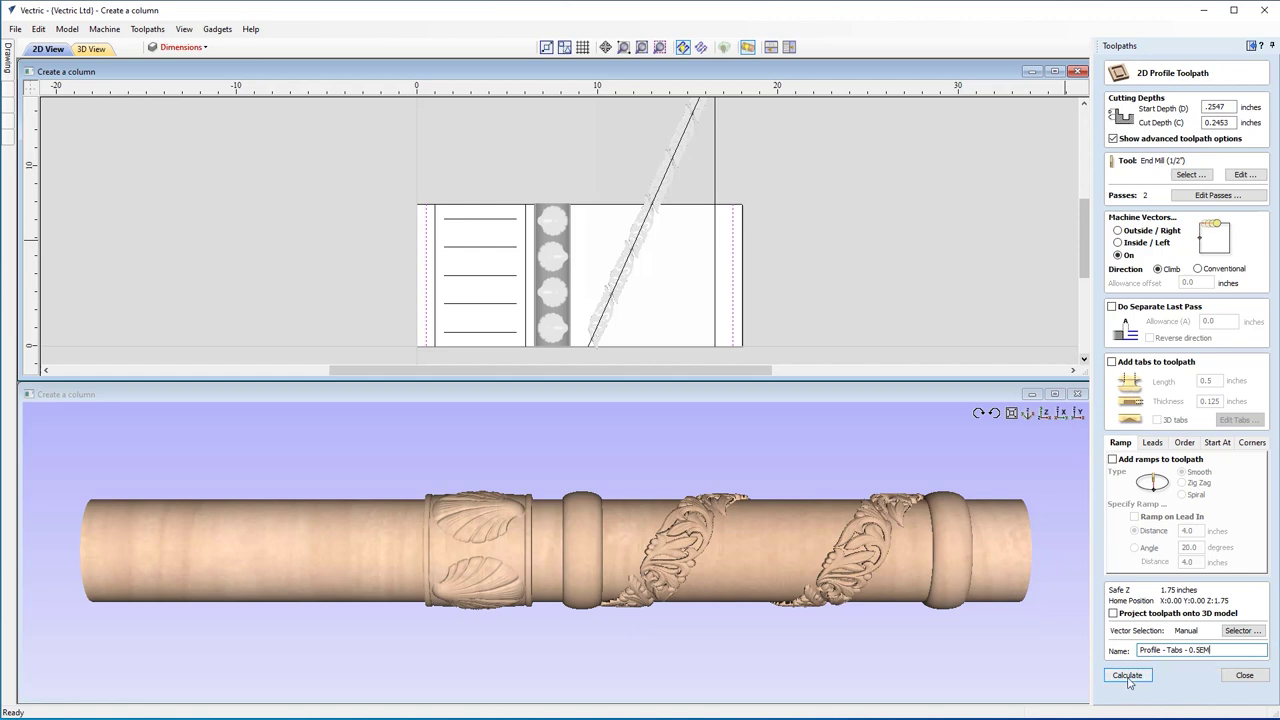
pyautogui.click(1127, 676)
pyautogui.click(1199, 228)
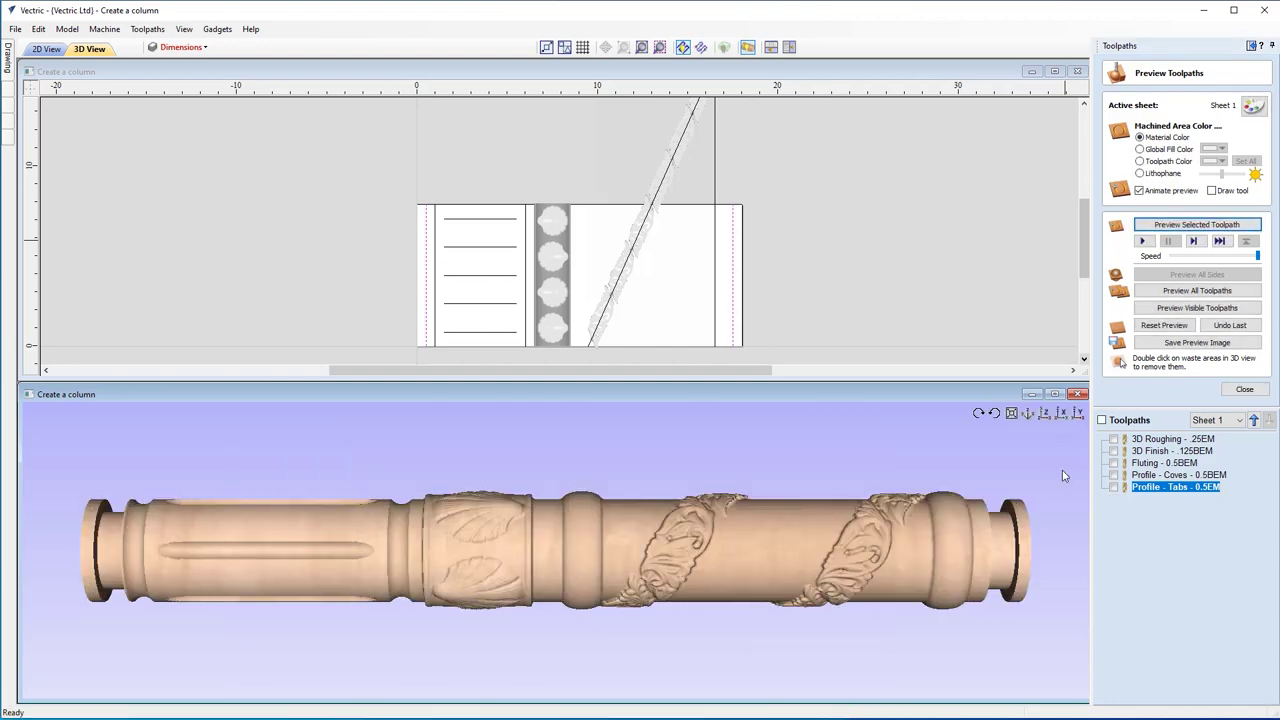
# - Examine the simulated column from several angles, including the coves, flutes, carvings and tab cuts at both ends
pyautogui.moveTo(380, 560); pyautogui.dragTo(631, 540)
pyautogui.moveTo(940, 612); pyautogui.dragTo(787, 565)
pyautogui.moveTo(644, 558); pyautogui.dragTo(754, 540)
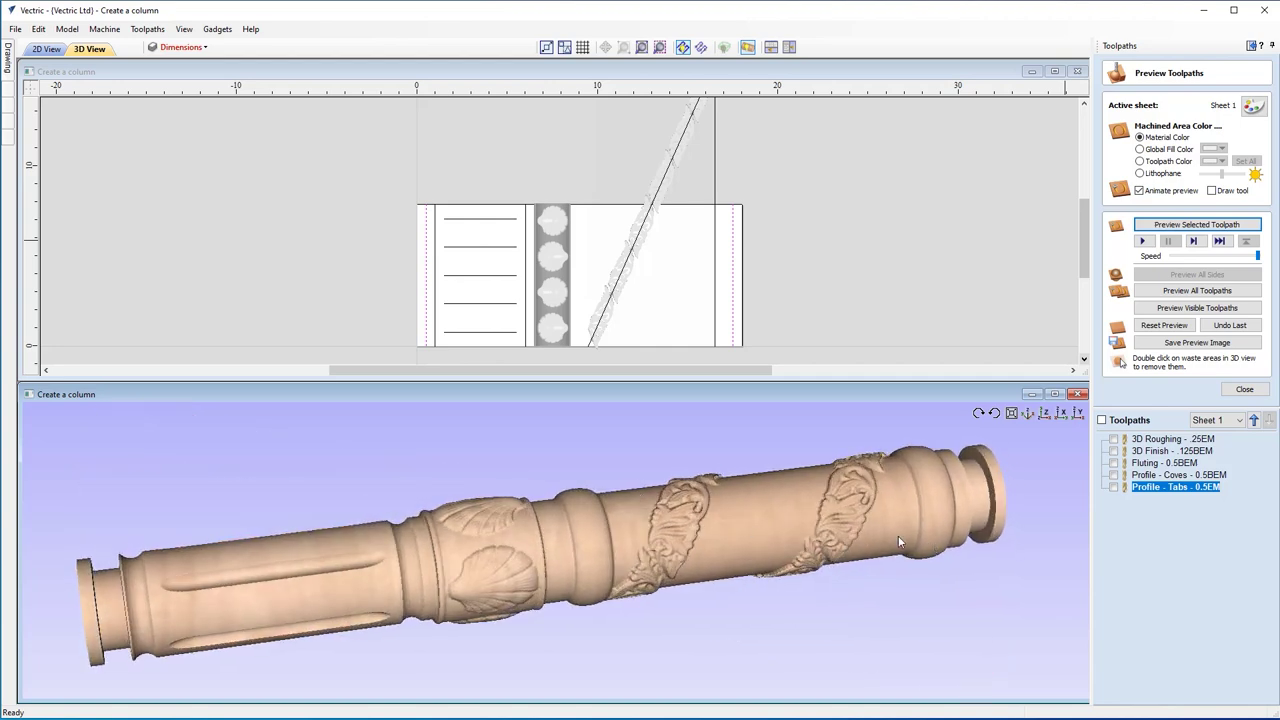
pyautogui.moveTo(892, 514); pyautogui.dragTo(897, 573)
pyautogui.moveTo(607, 534)
pyautogui.mouseDown()
pyautogui.moveTo(596, 577)
pyautogui.moveTo(614, 535)
pyautogui.moveTo(611, 570)
pyautogui.moveTo(617, 560)
pyautogui.moveTo(572, 545)
pyautogui.moveTo(612, 548)
pyautogui.moveTo(593, 527)
pyautogui.mouseUp()
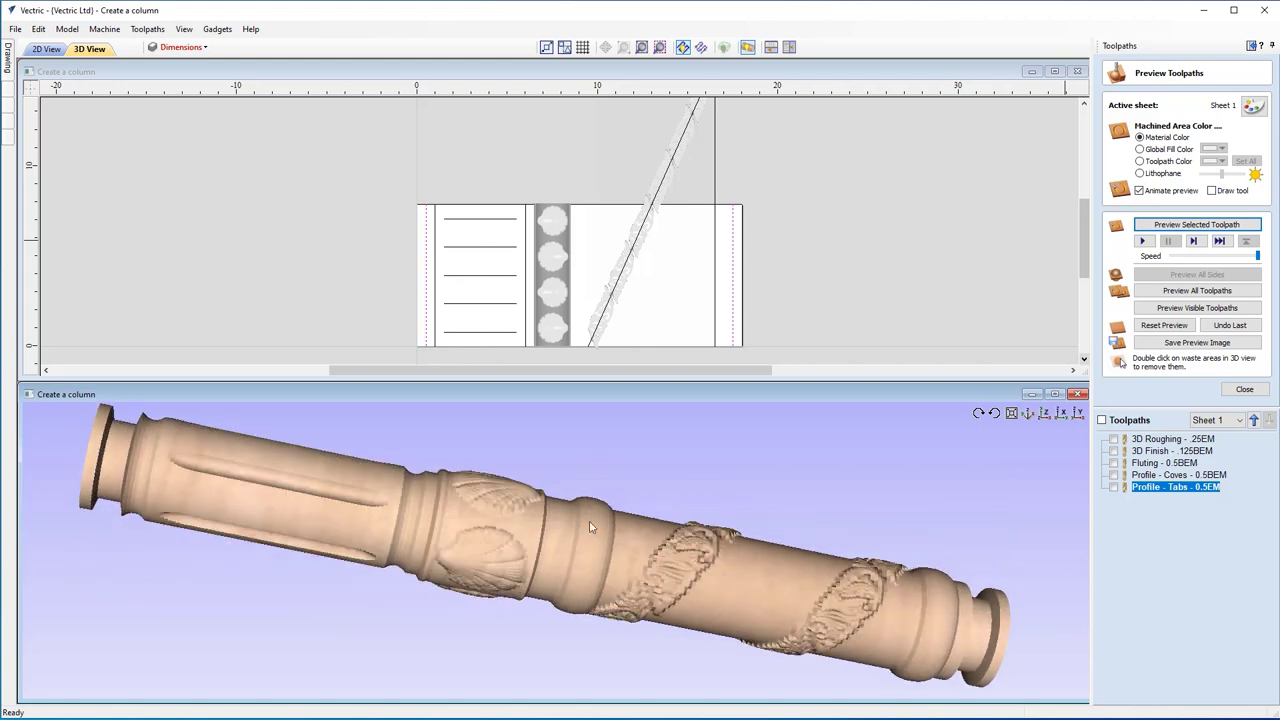
pyautogui.moveTo(623, 591); pyautogui.dragTo(572, 536)
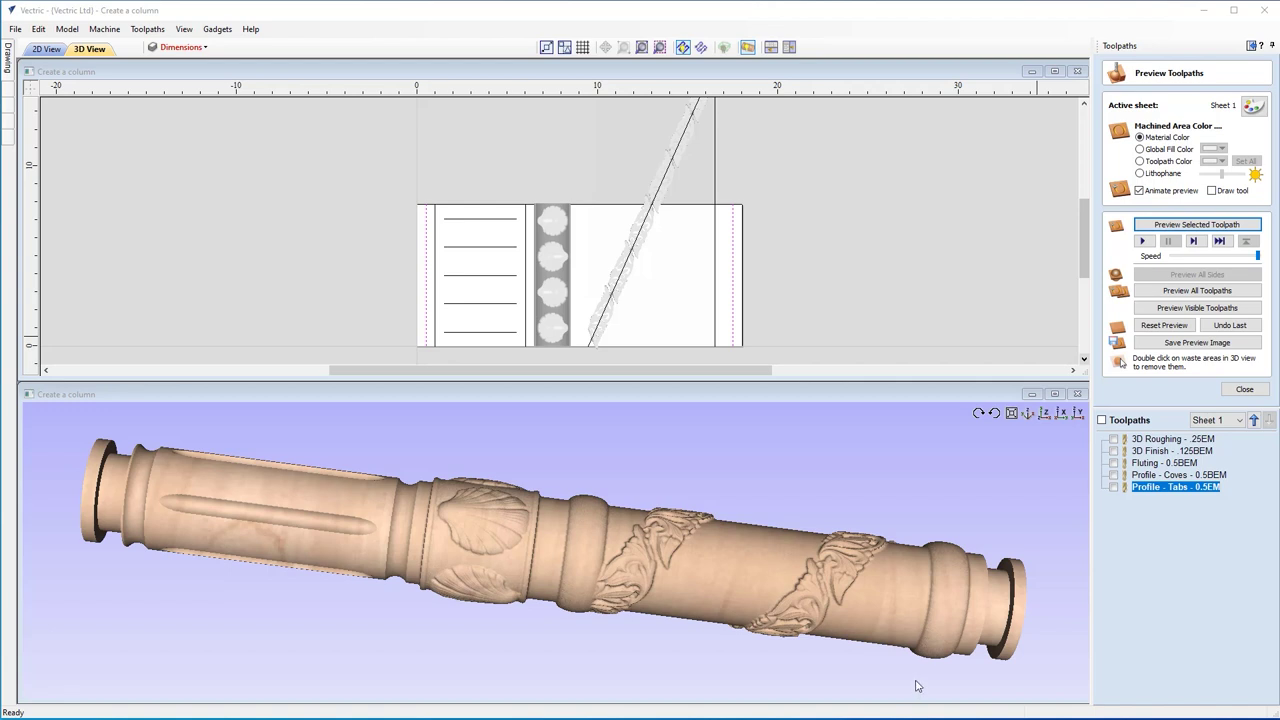
# - Save the project as a VCarve file named Column in the creating-a-column folder
pyautogui.click(16, 29)
pyautogui.click(40, 115)
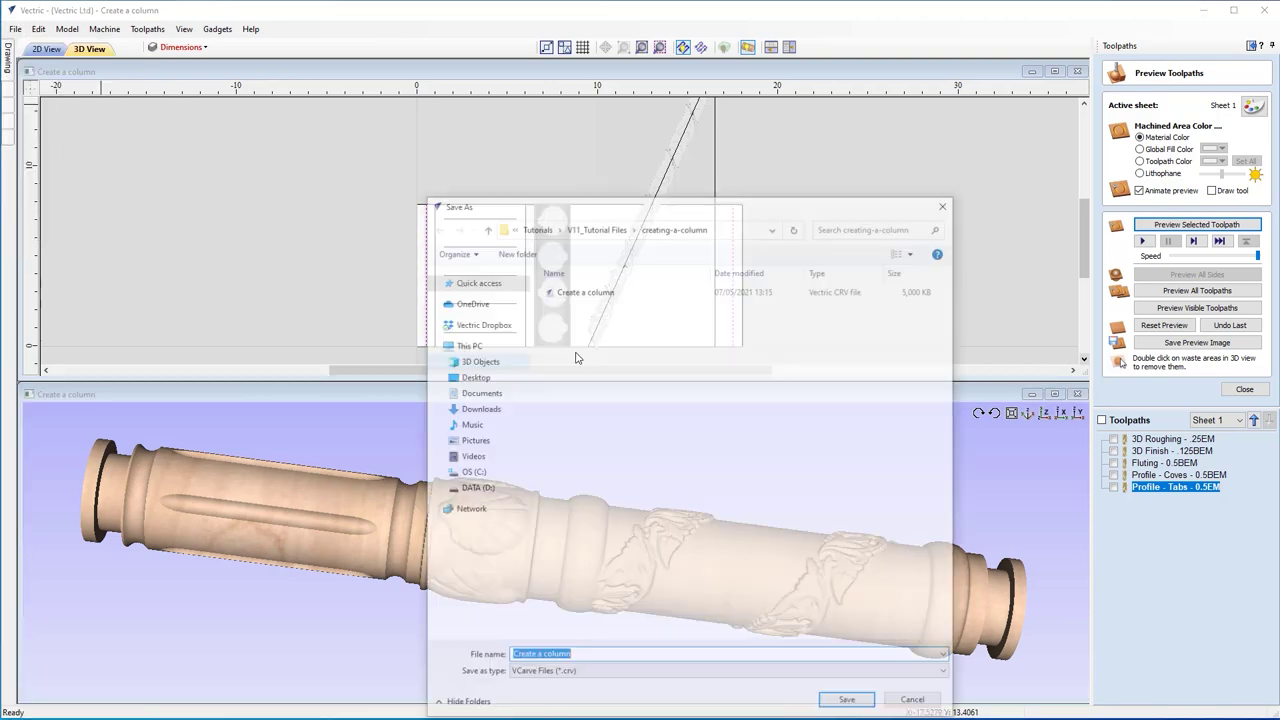
pyautogui.write('C')
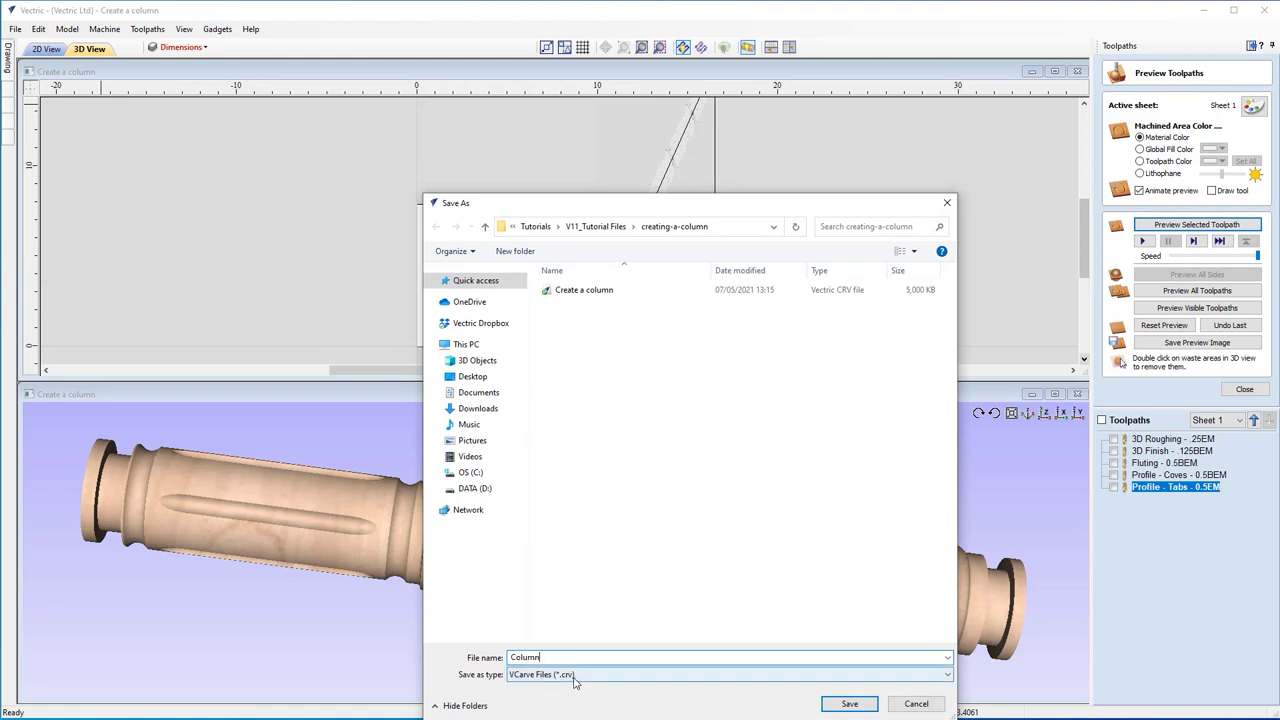
pyautogui.click(838, 706)
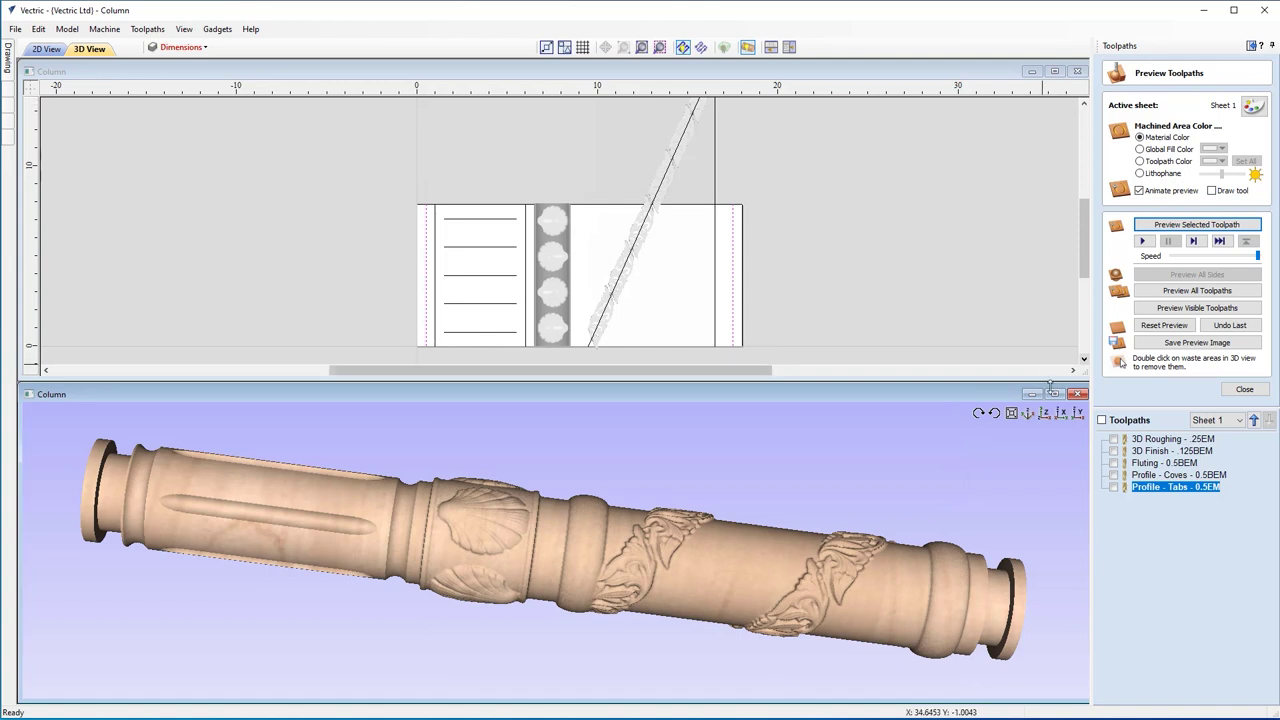
# - Maximize the 3D view and inspect the fully machined column from different angles
pyautogui.click(1056, 394)
pyautogui.moveTo(939, 411); pyautogui.dragTo(931, 486)
pyautogui.moveTo(590, 385)
pyautogui.mouseDown()
pyautogui.moveTo(564, 478)
pyautogui.moveTo(720, 400)
pyautogui.mouseUp()
pyautogui.moveTo(631, 391)
pyautogui.mouseDown()
pyautogui.moveTo(580, 480)
pyautogui.moveTo(591, 479)
pyautogui.mouseUp()
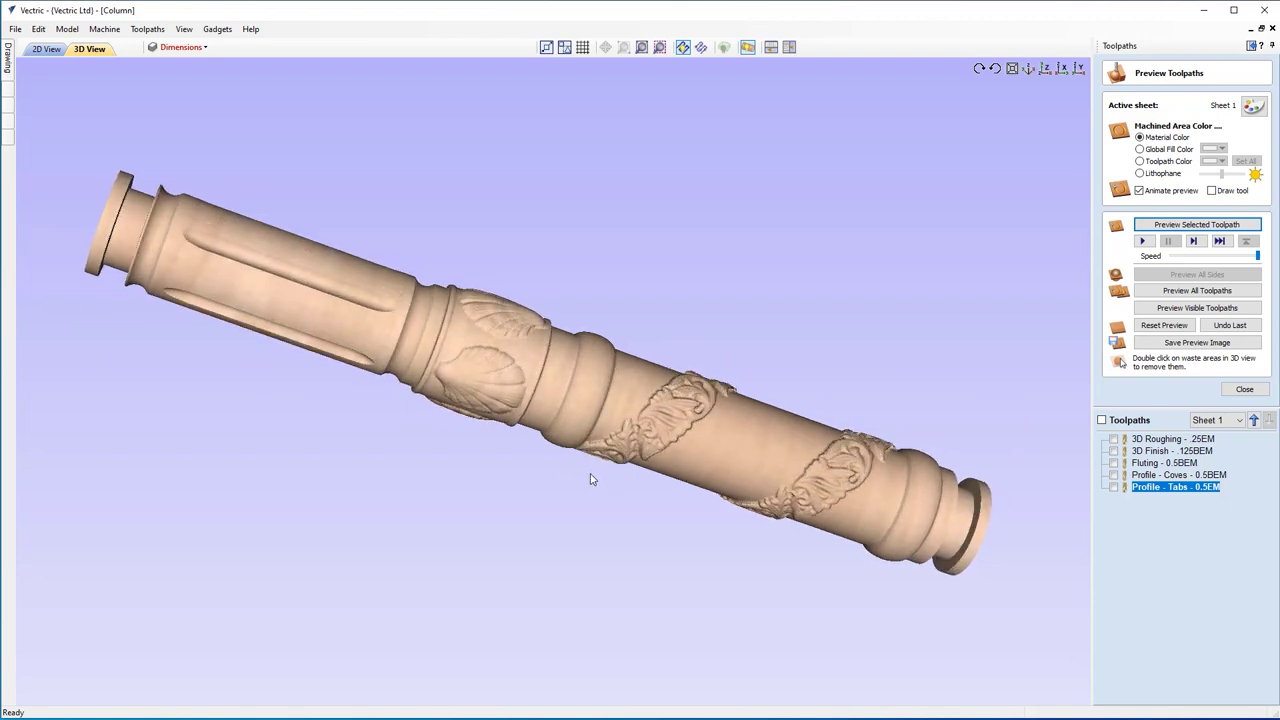